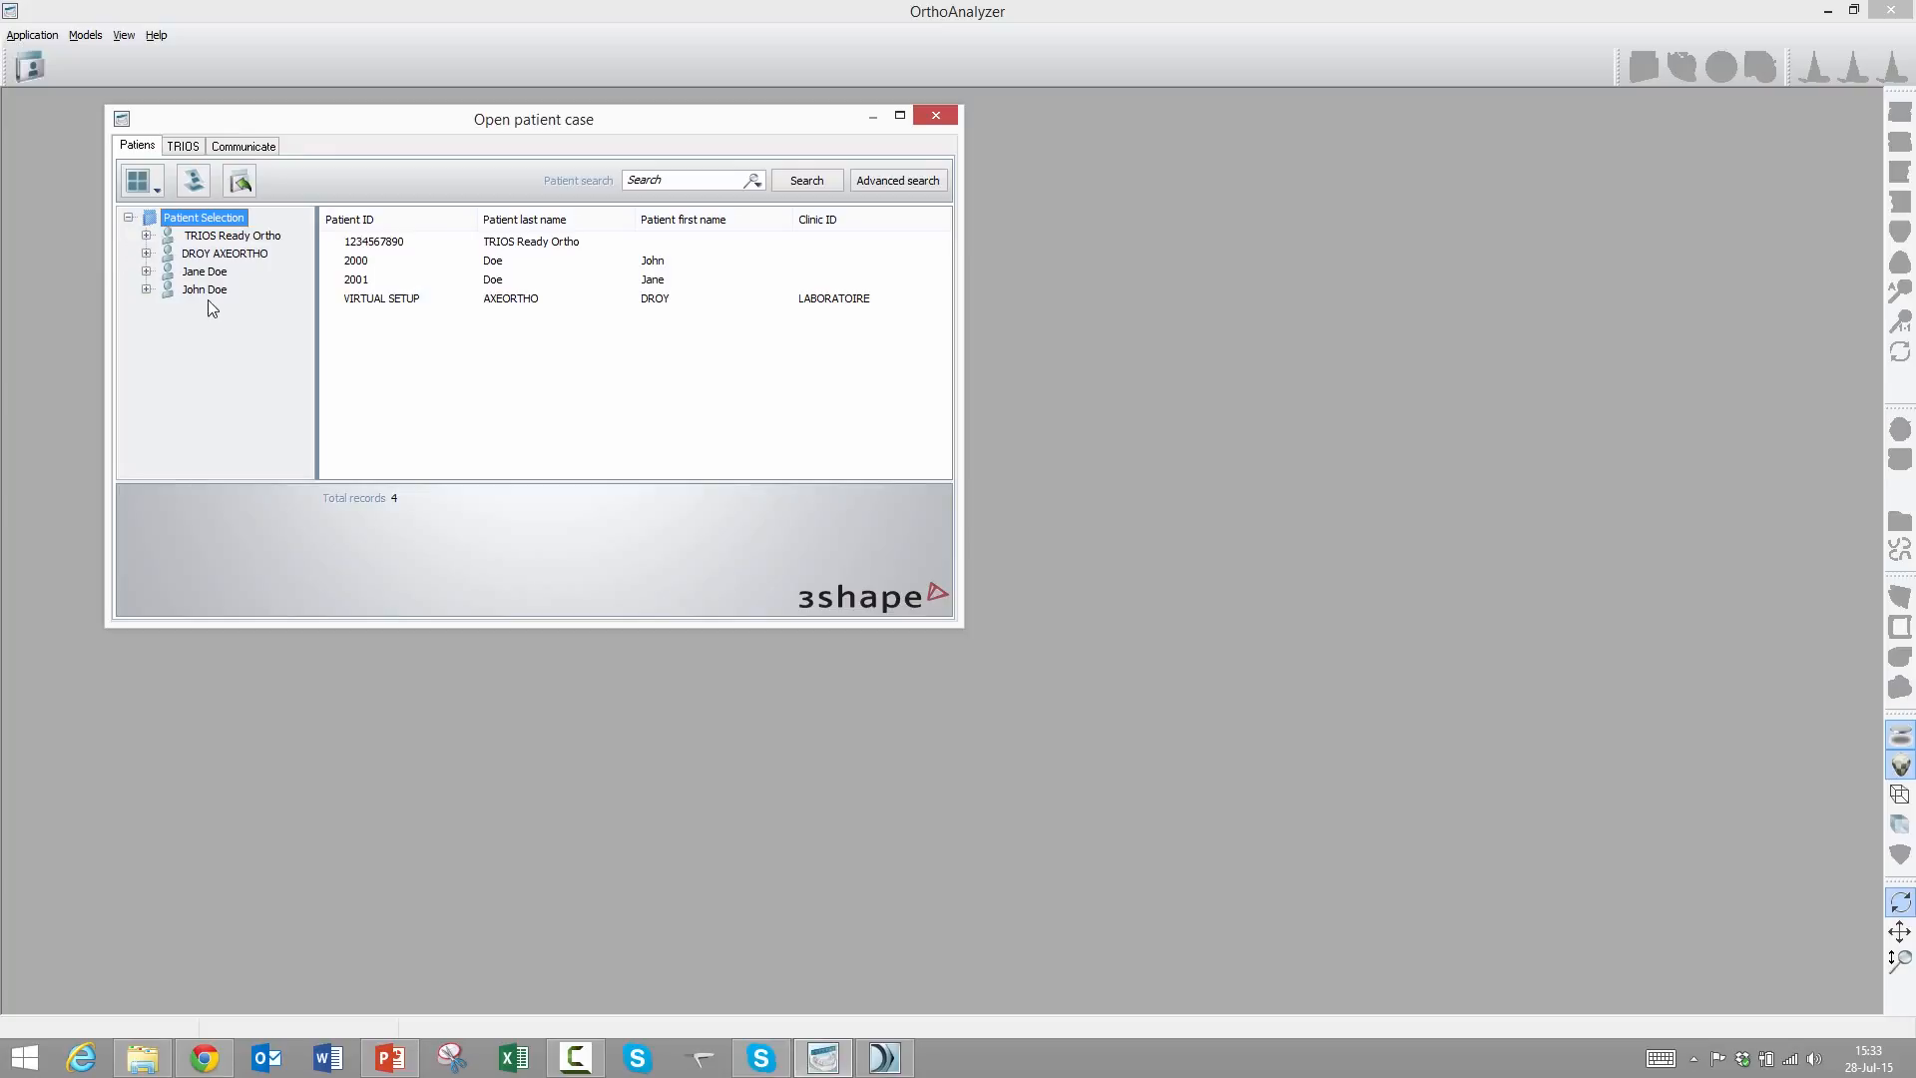
Open the Treatment Proposal model set of the TRIOS Ready Ortho case after previewing its scan in 3D
click(145, 236)
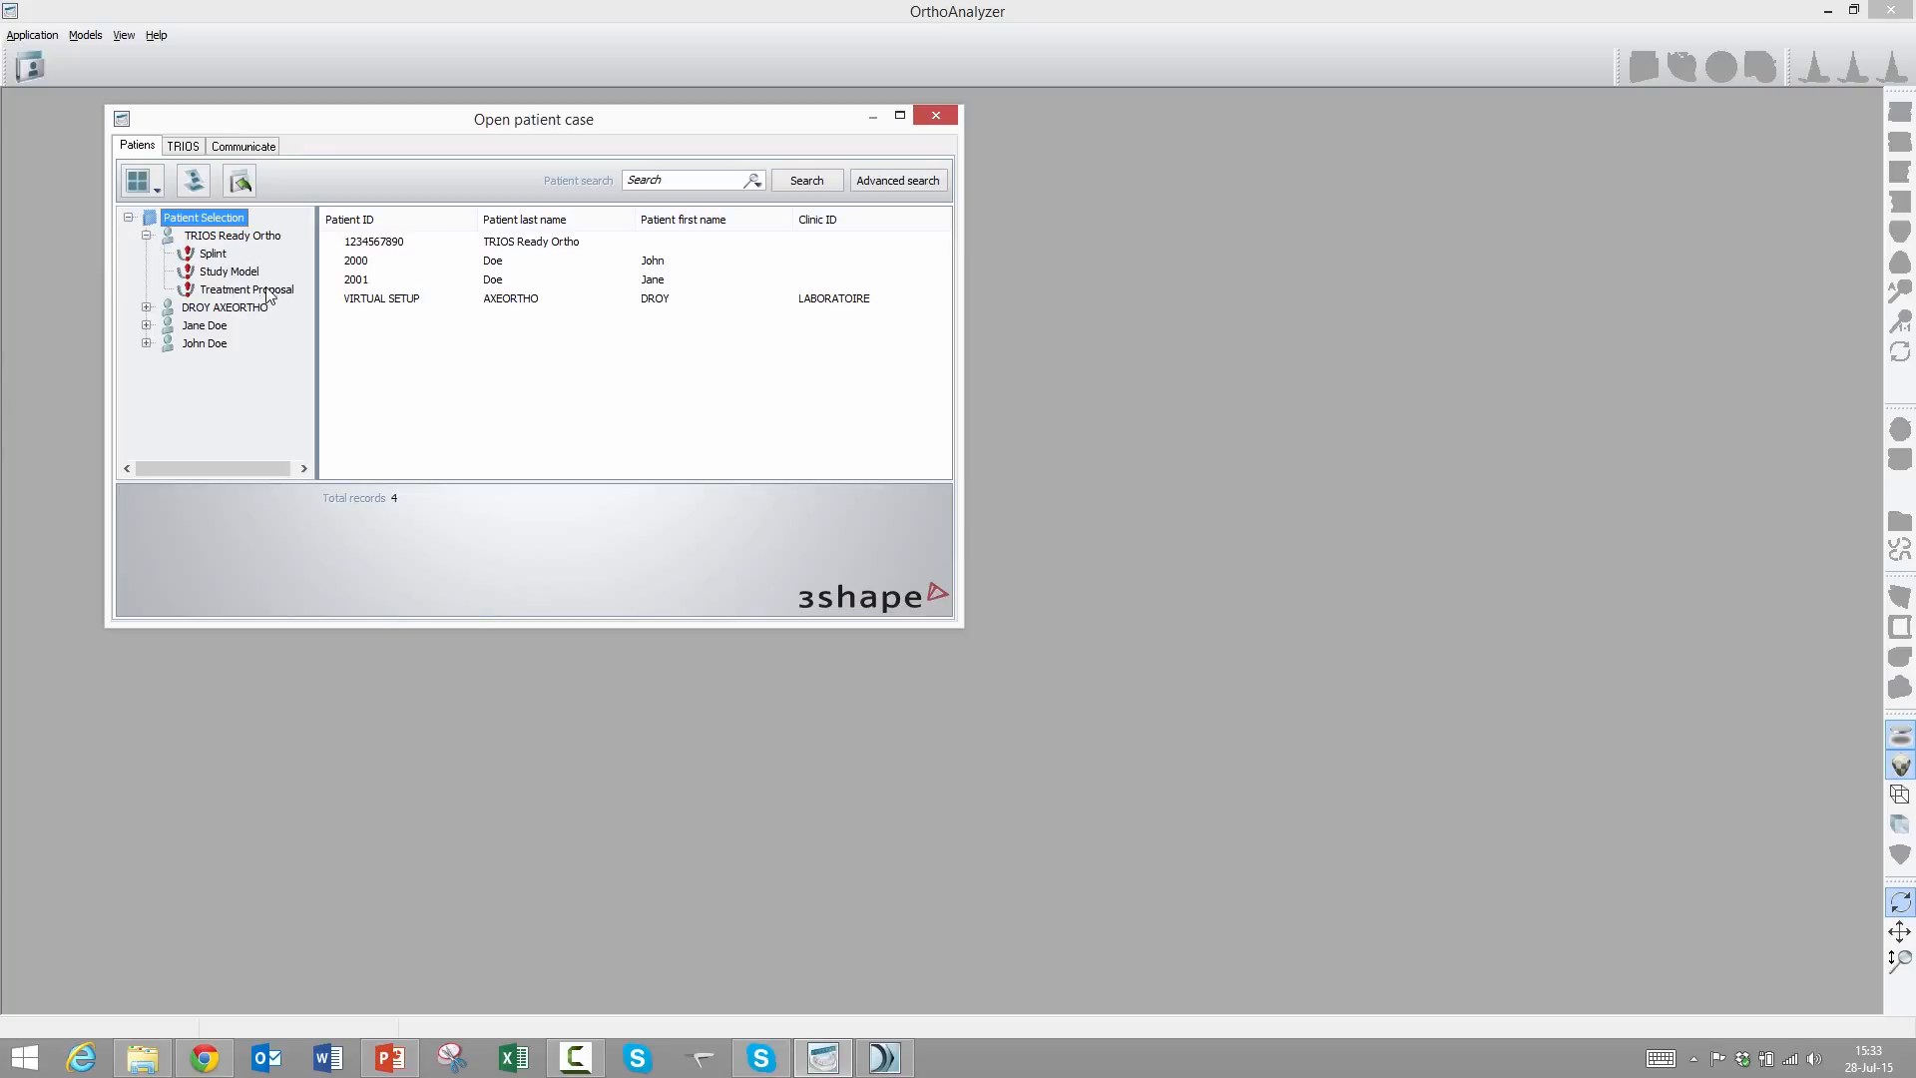
click(264, 290)
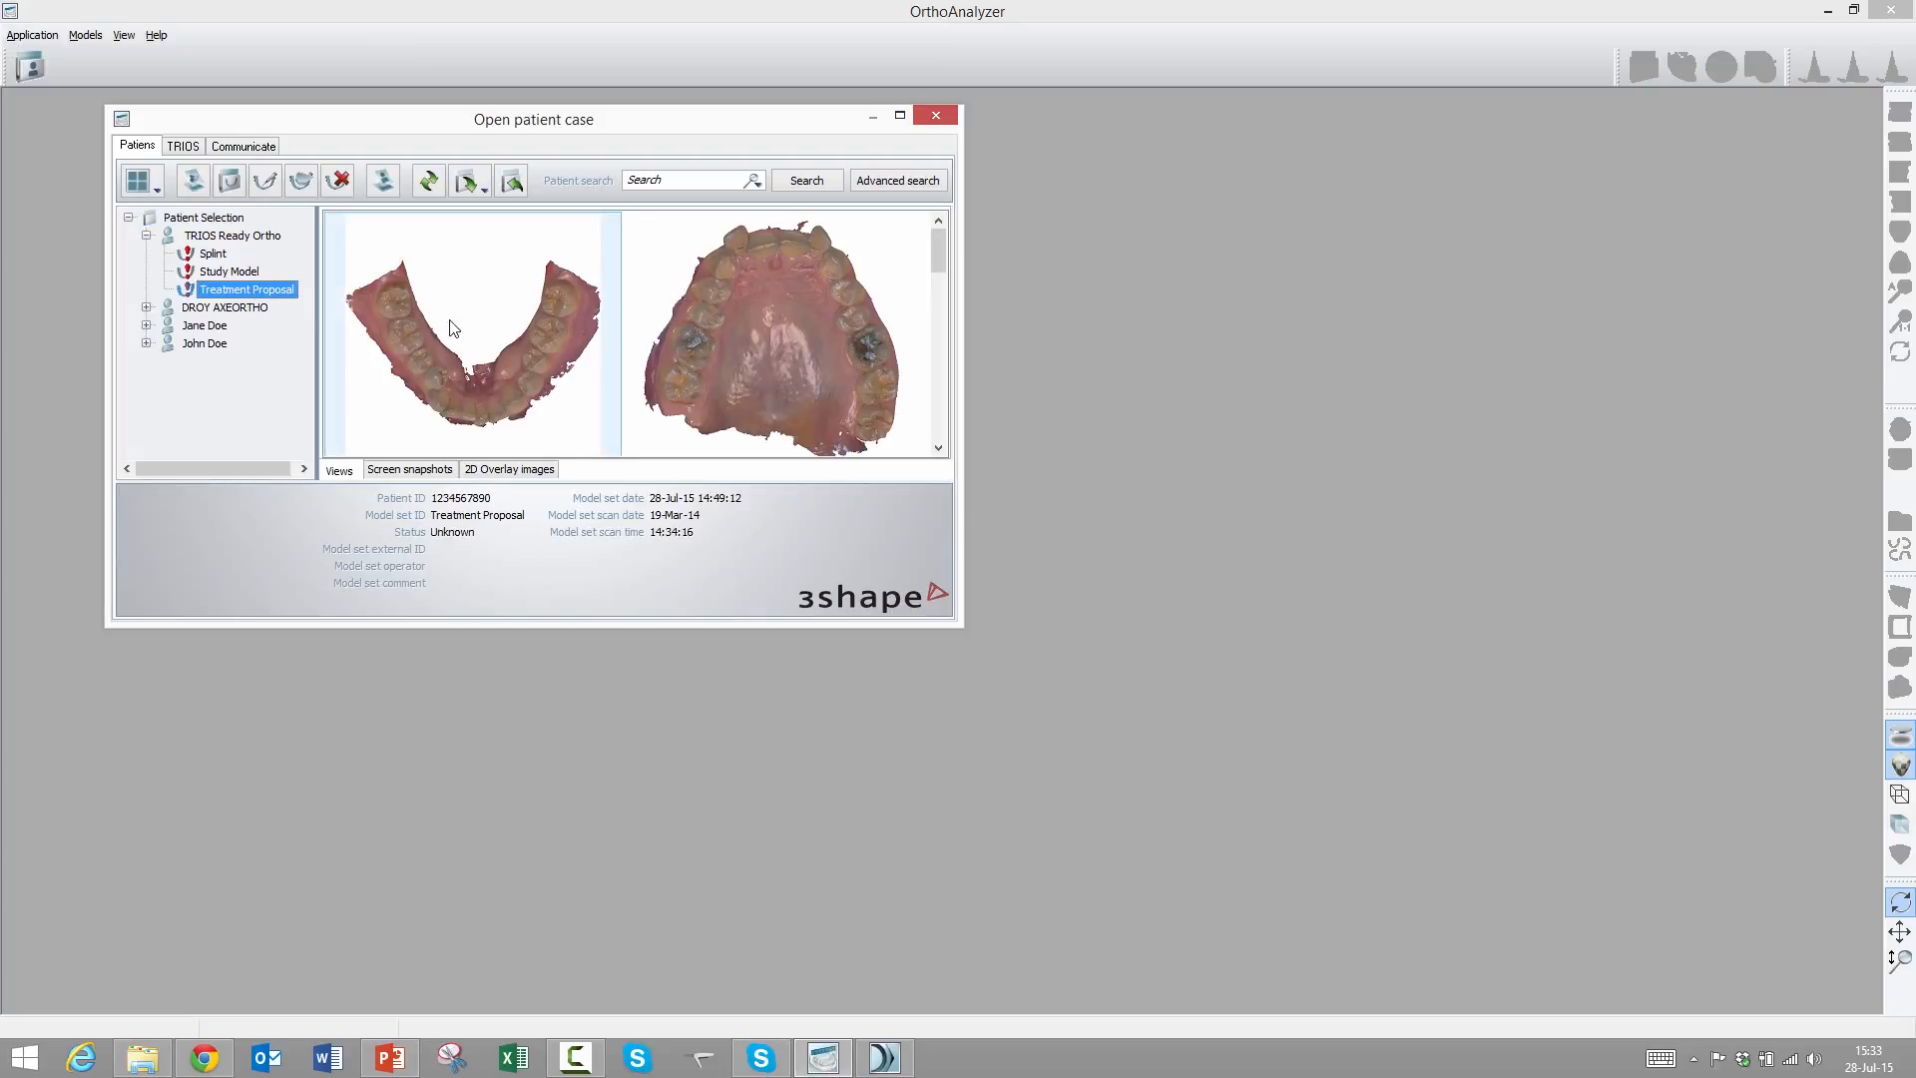
click(523, 347)
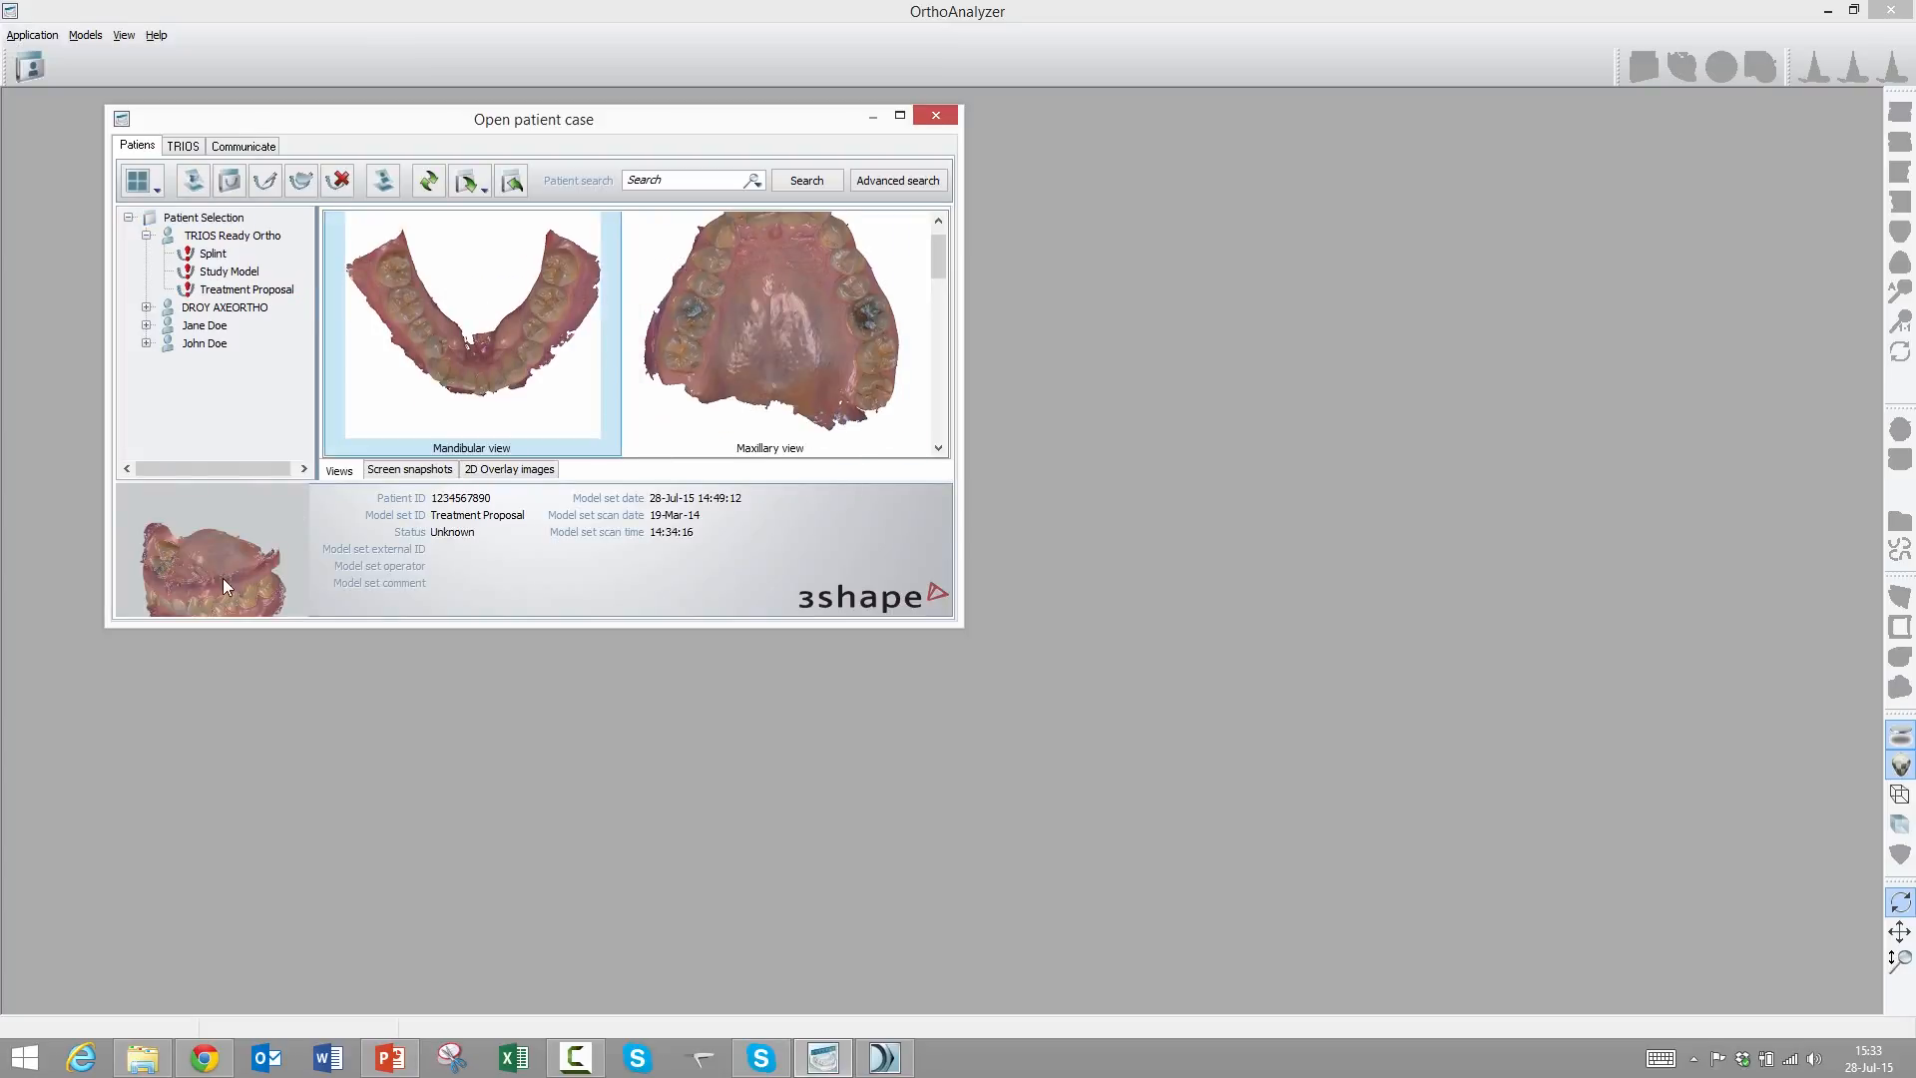
right_drag(224, 577, 244, 535)
scroll(231, 566, up, 3)
scroll(220, 562, down, 3)
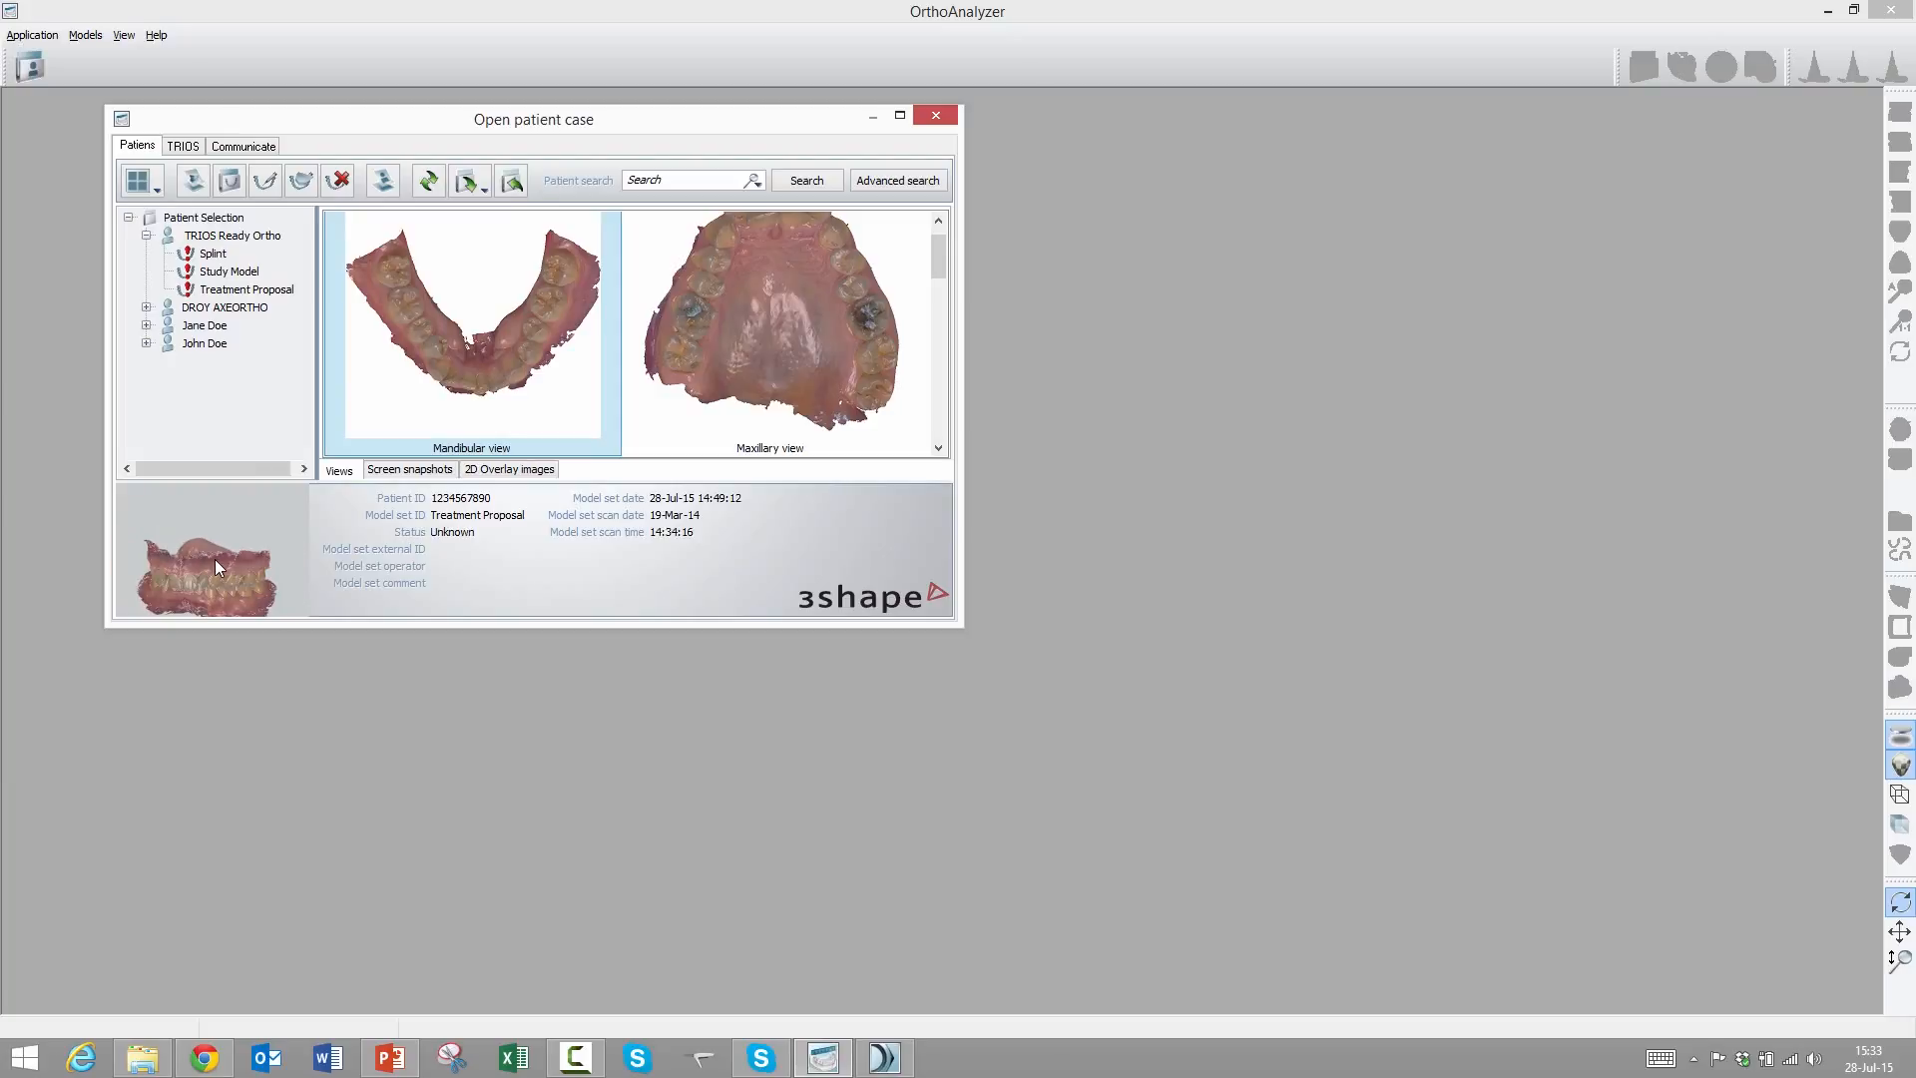
double_click(499, 359)
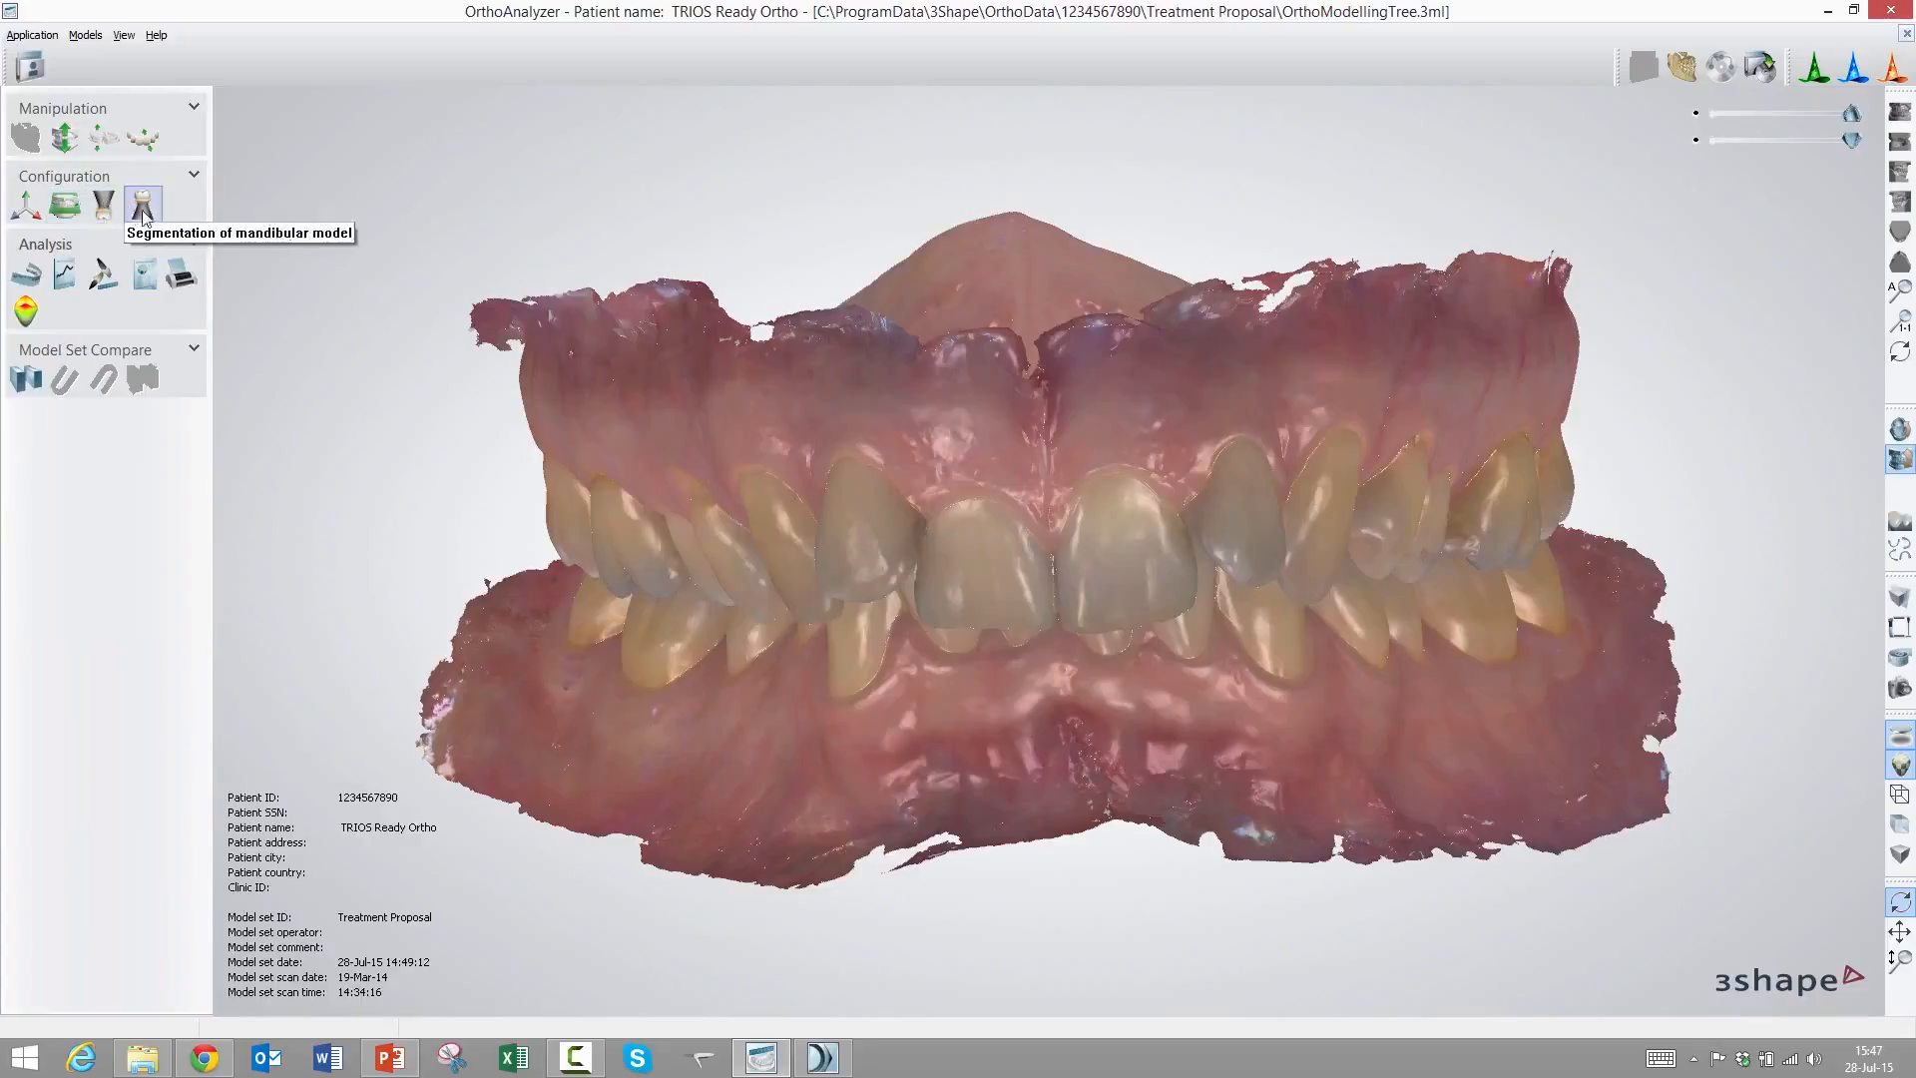
Show the segmented teeth and temporarily hide the gingiva to inspect the separated tooth shapes
click(1902, 521)
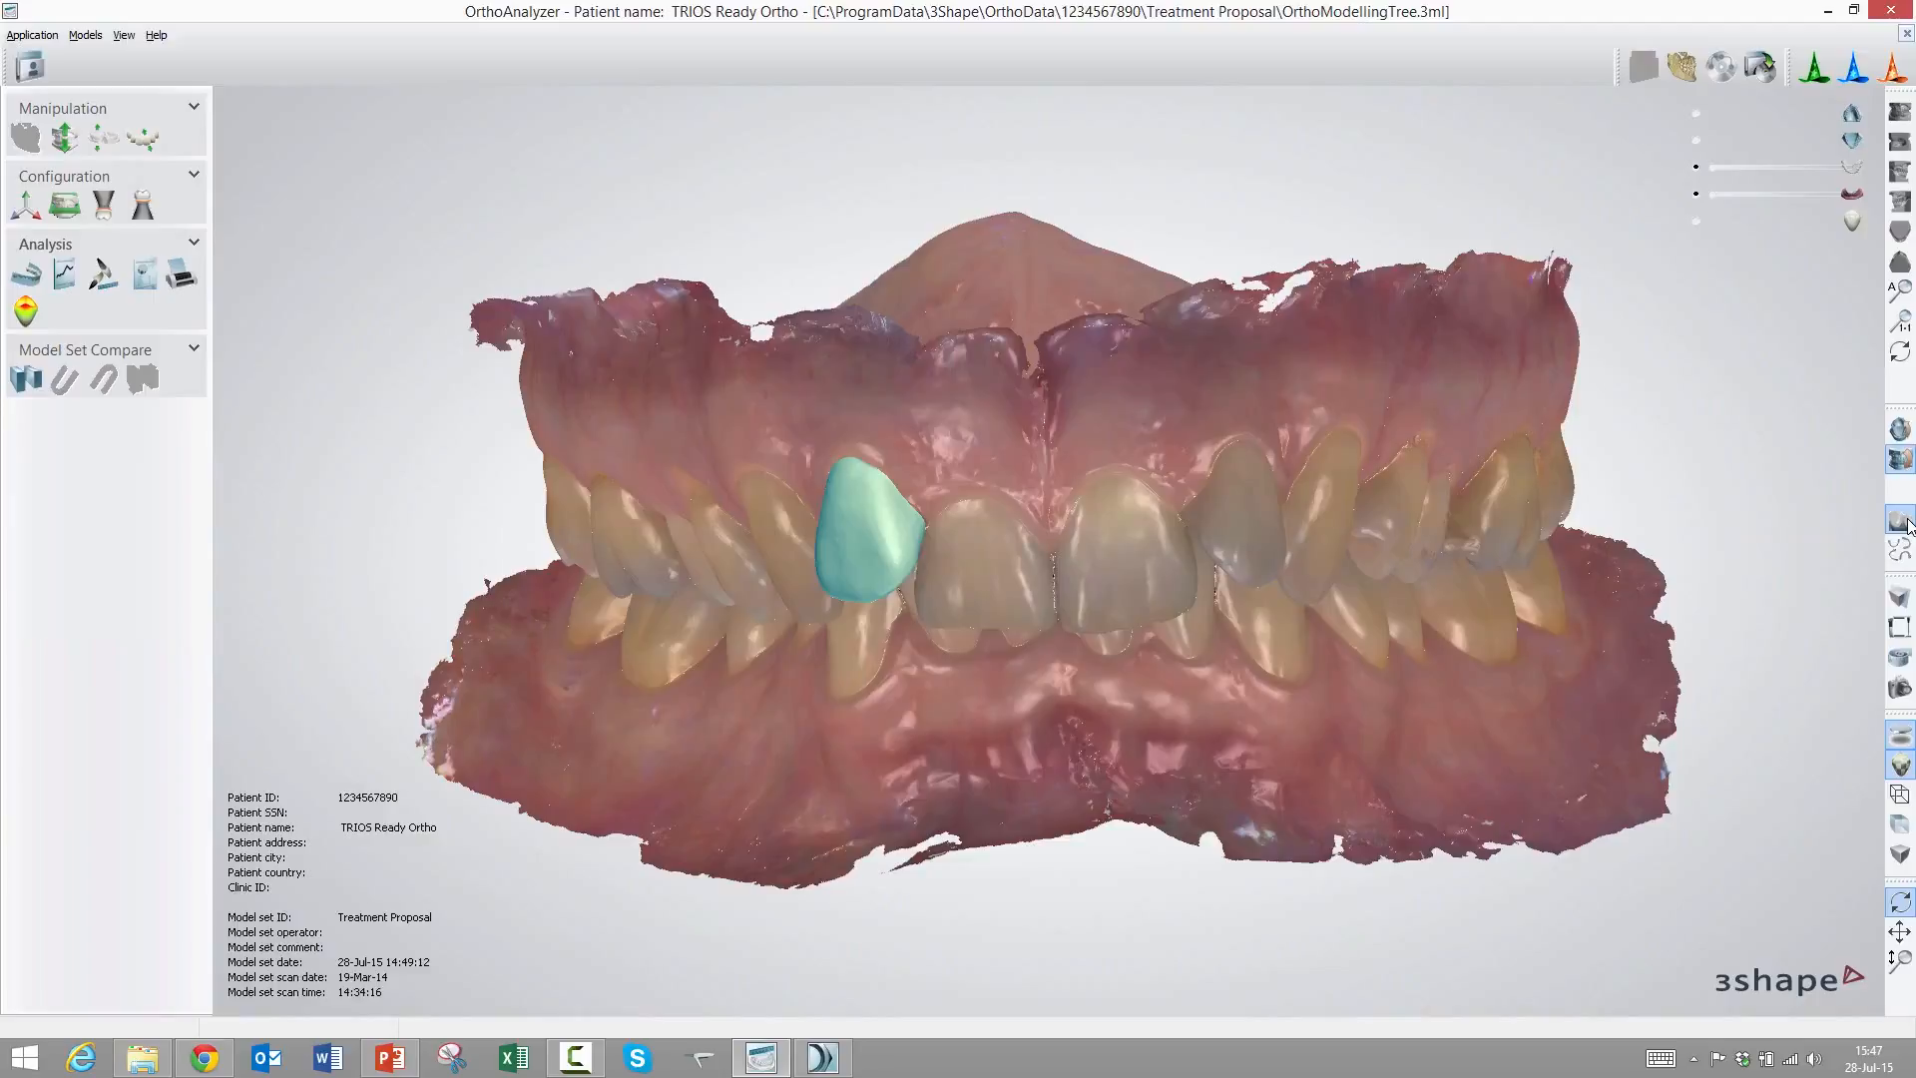
click(1696, 195)
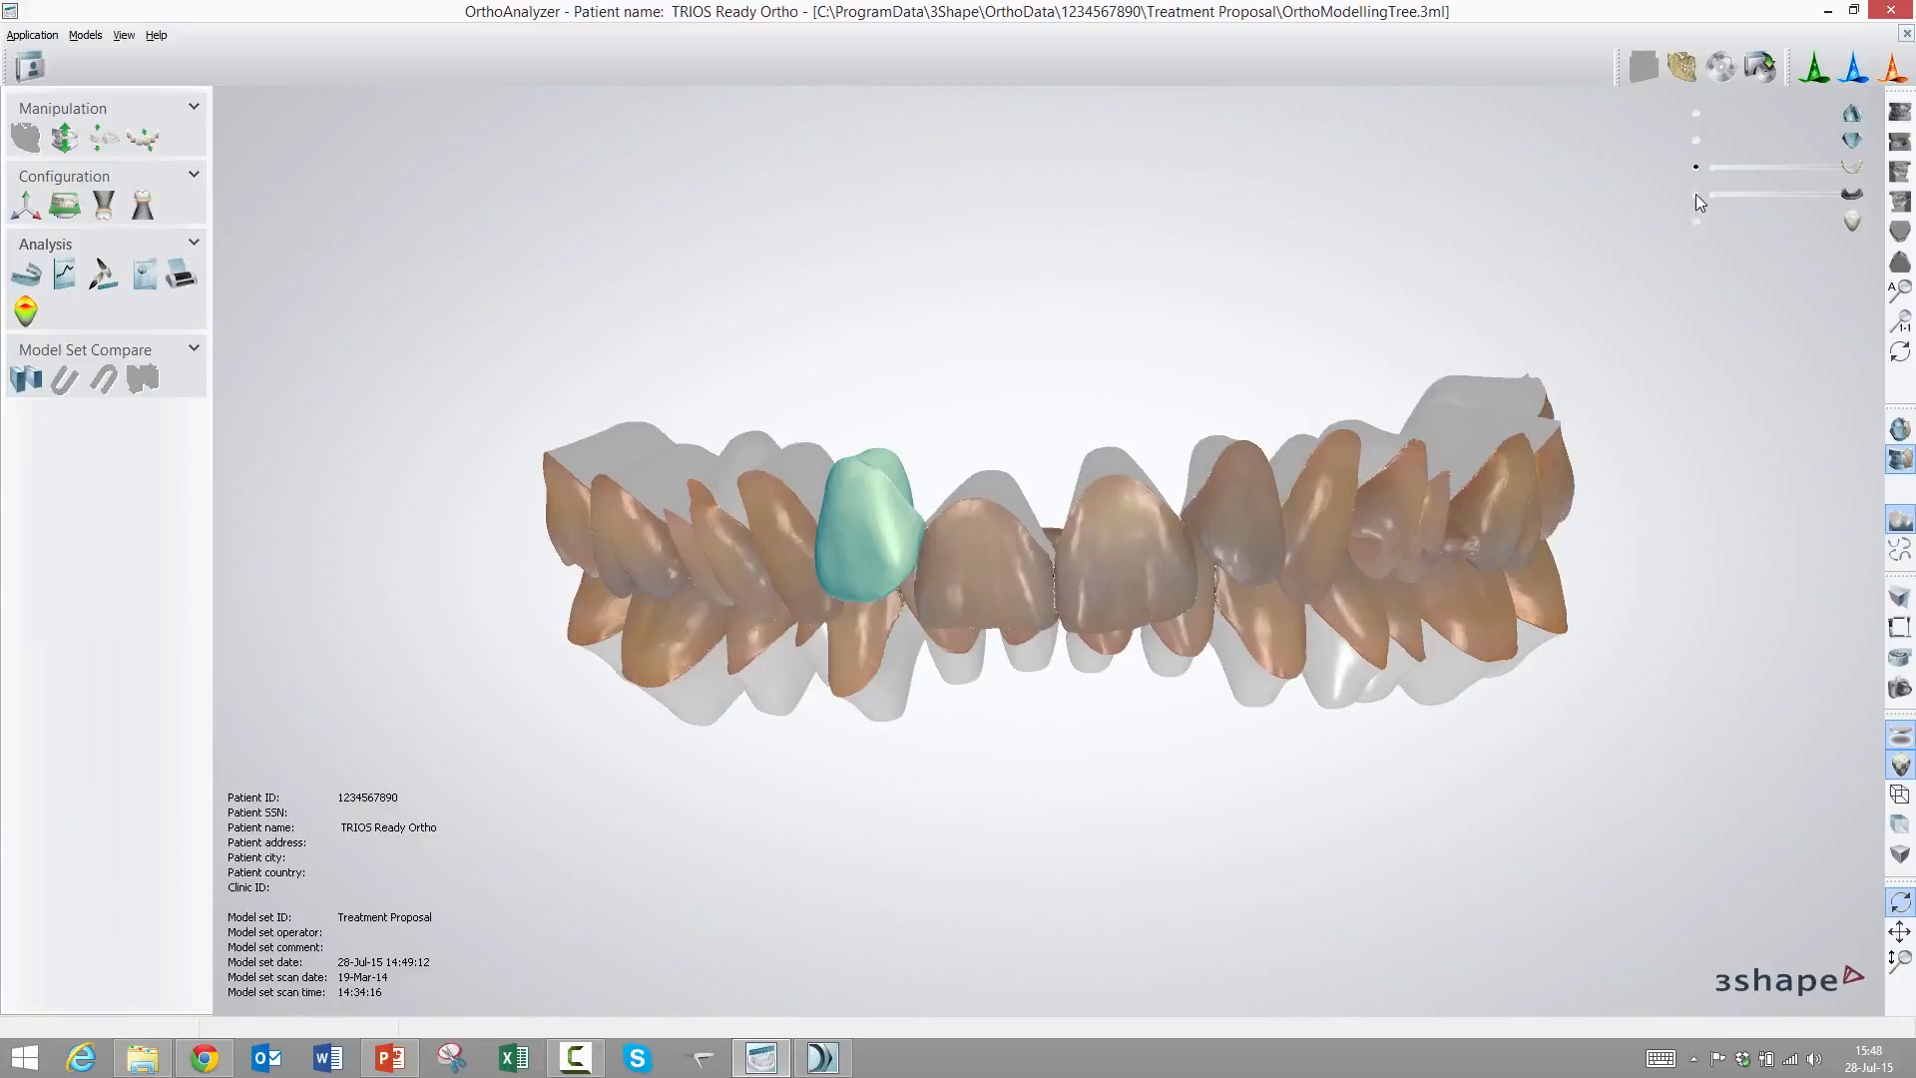
click(1696, 194)
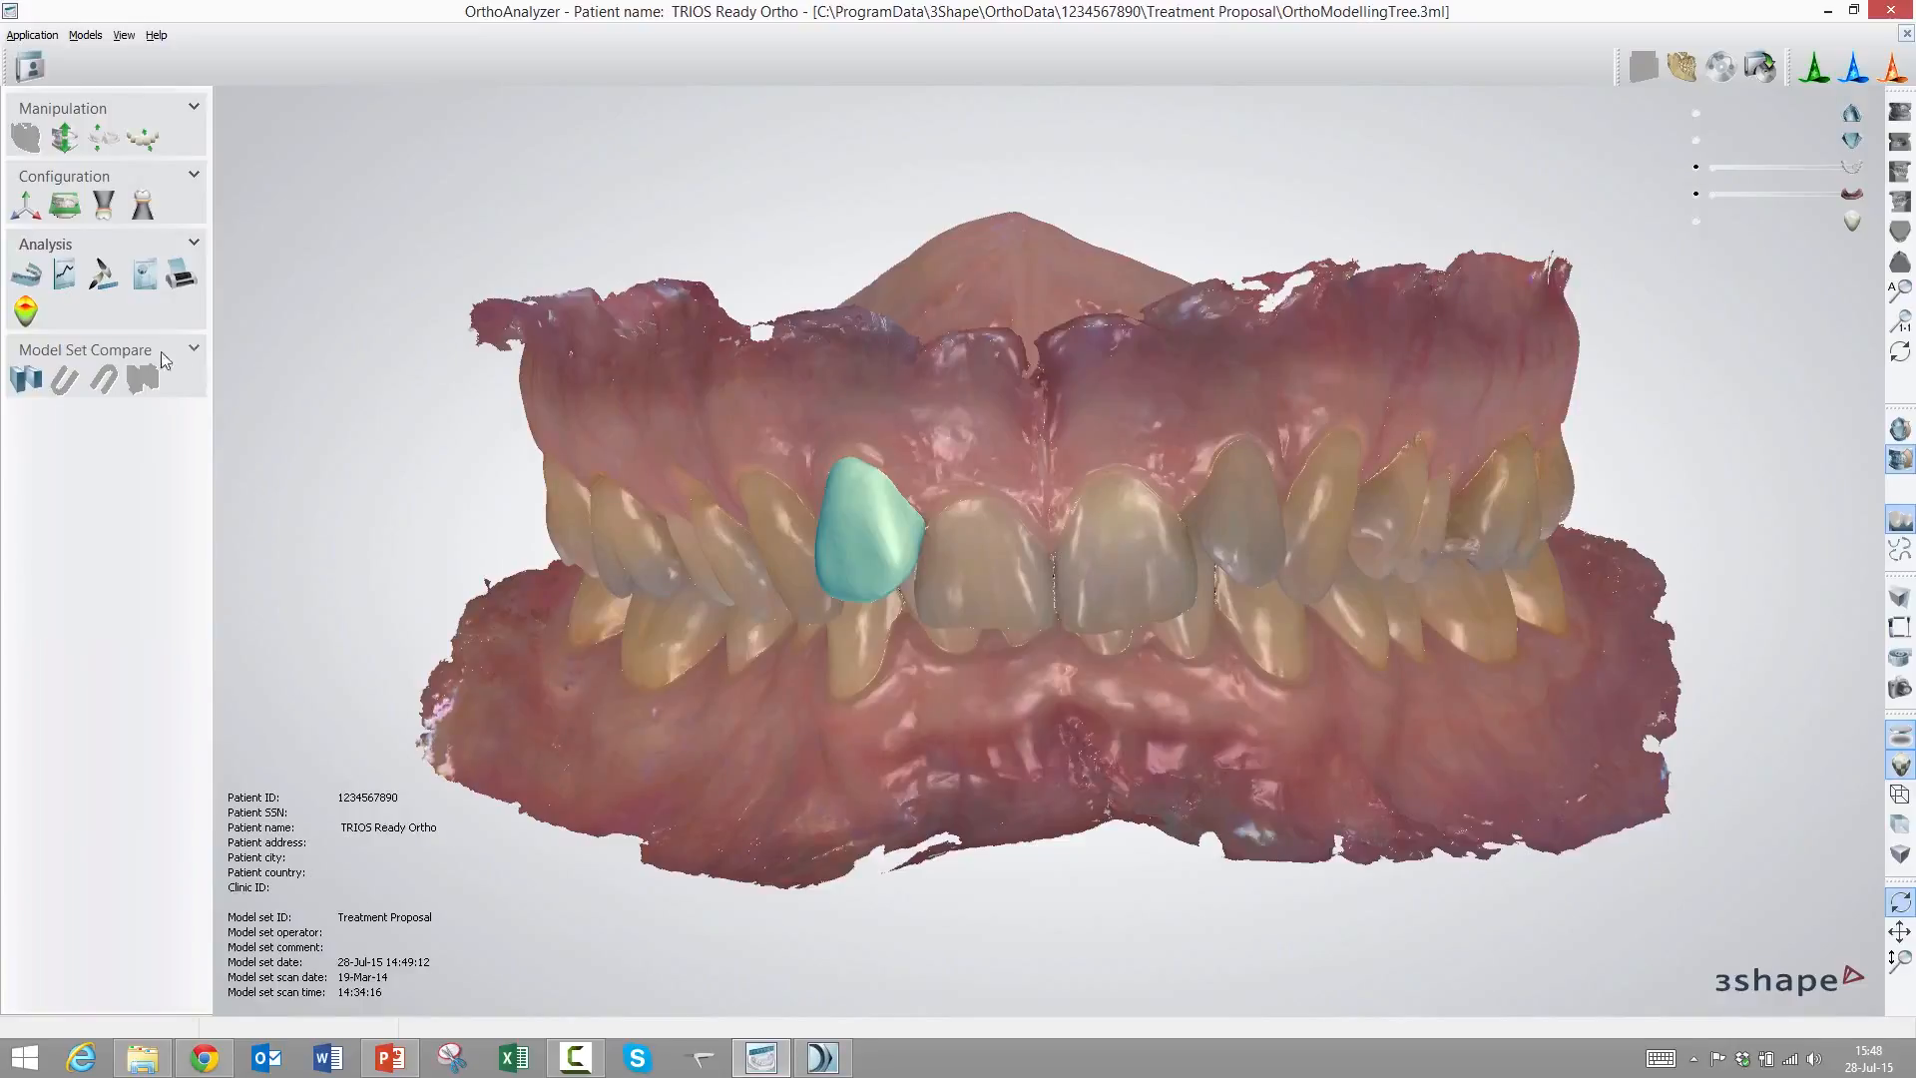
Start the dental arch analysis and add a new ideal arch set with the suggested name 28-Jul-15 15:48:49
click(26, 276)
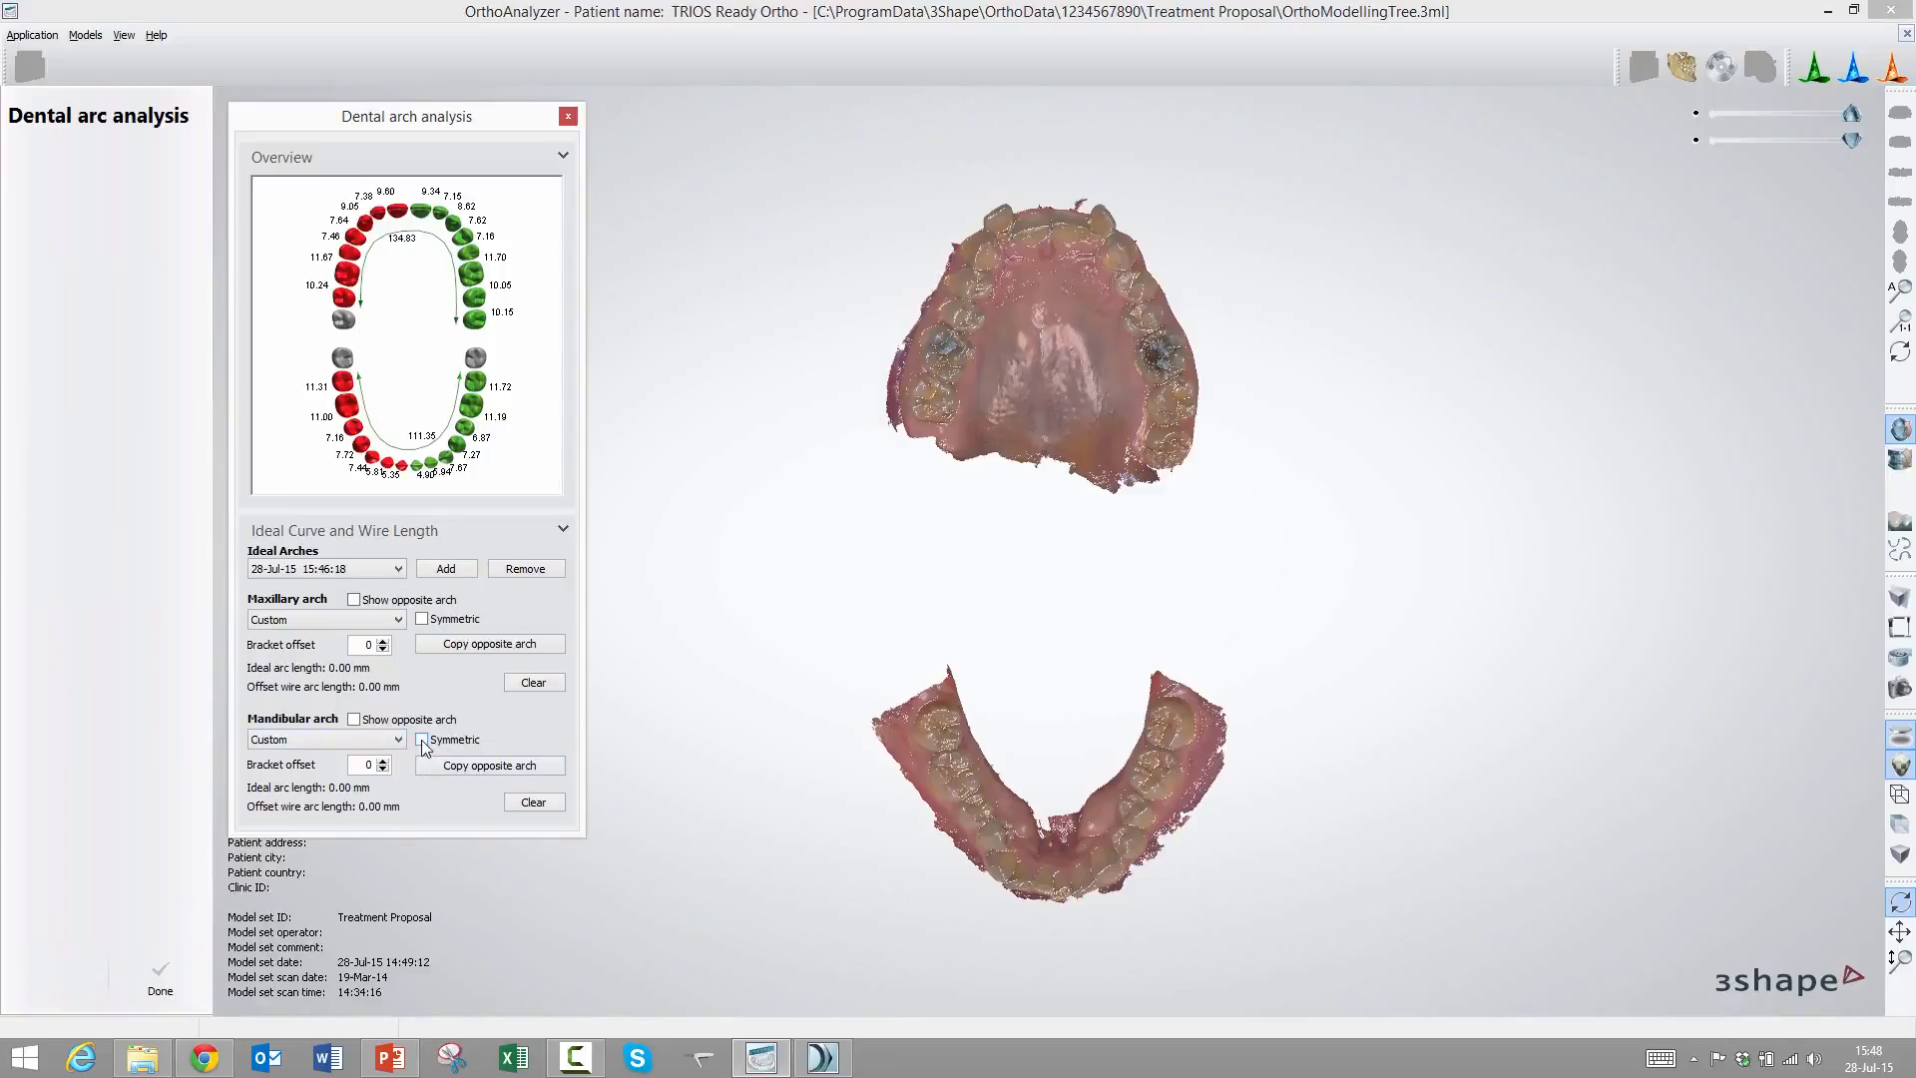
click(444, 569)
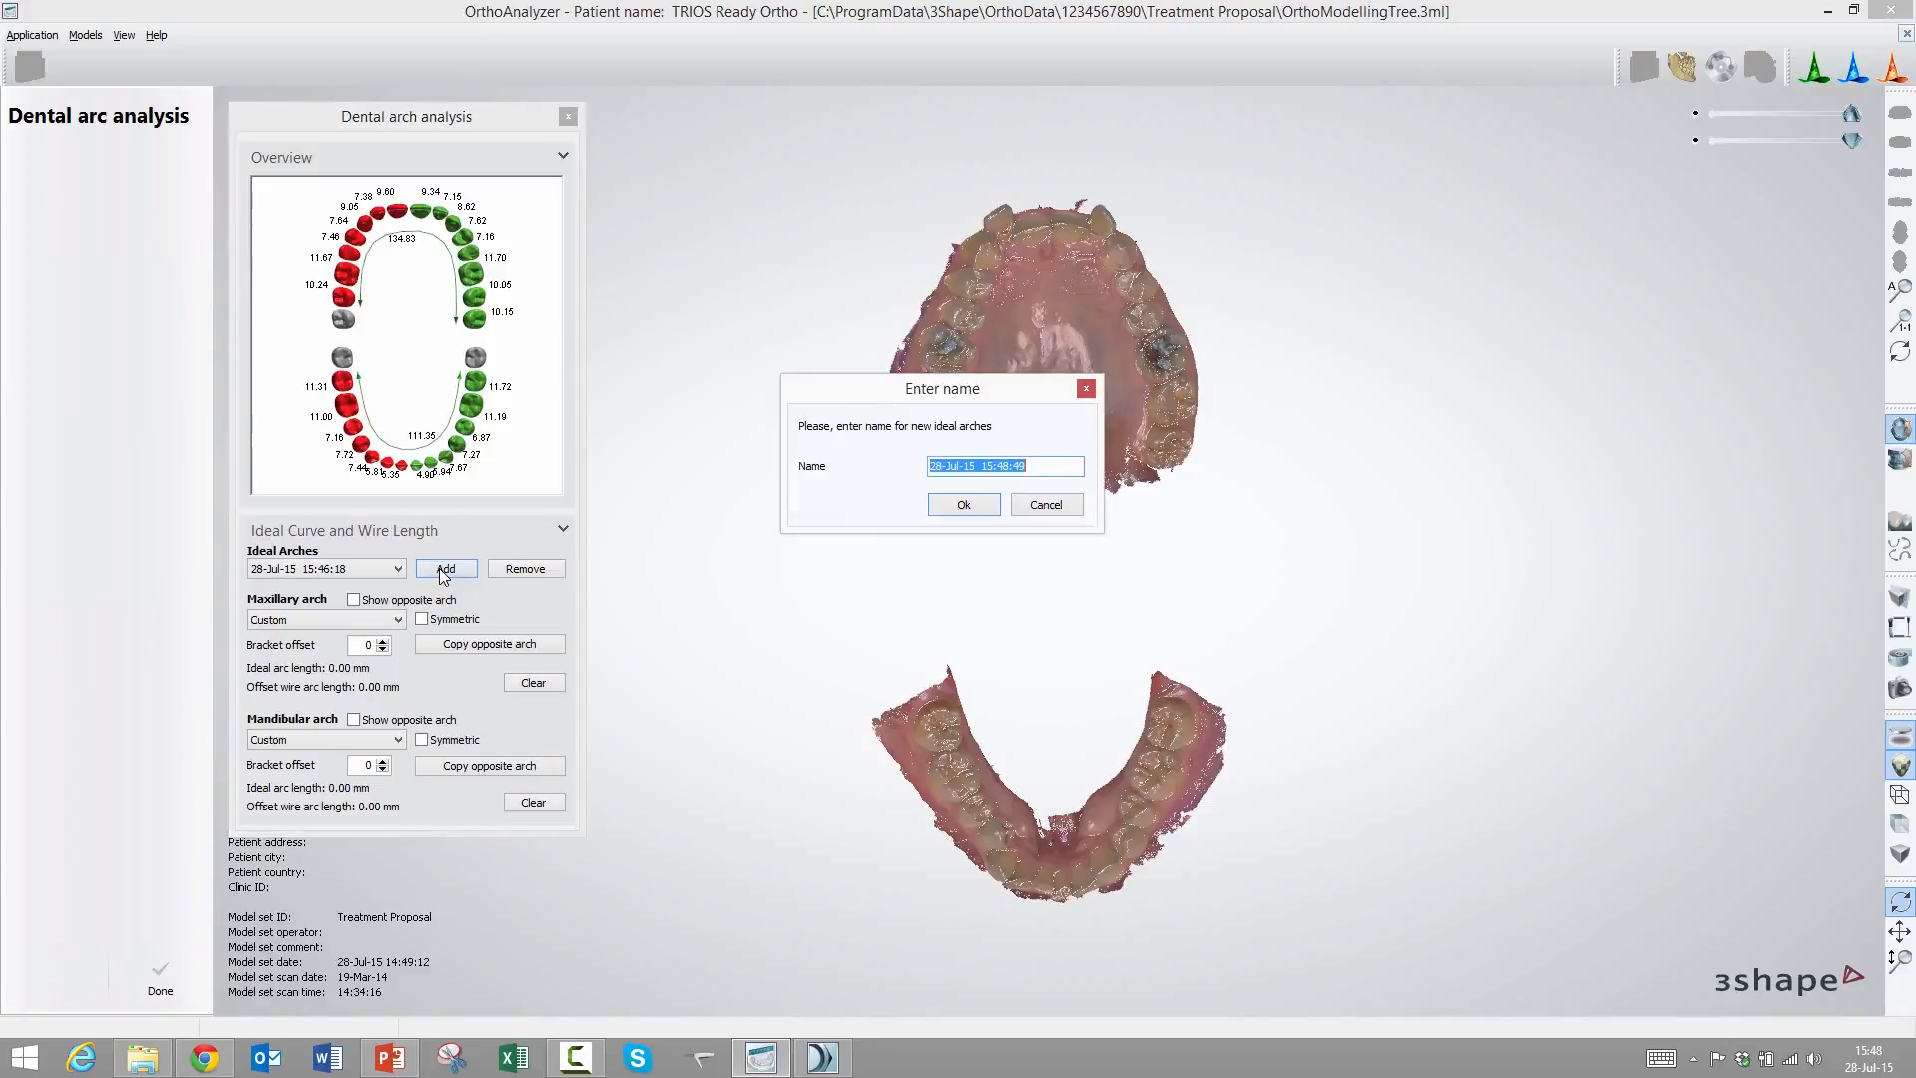
click(975, 503)
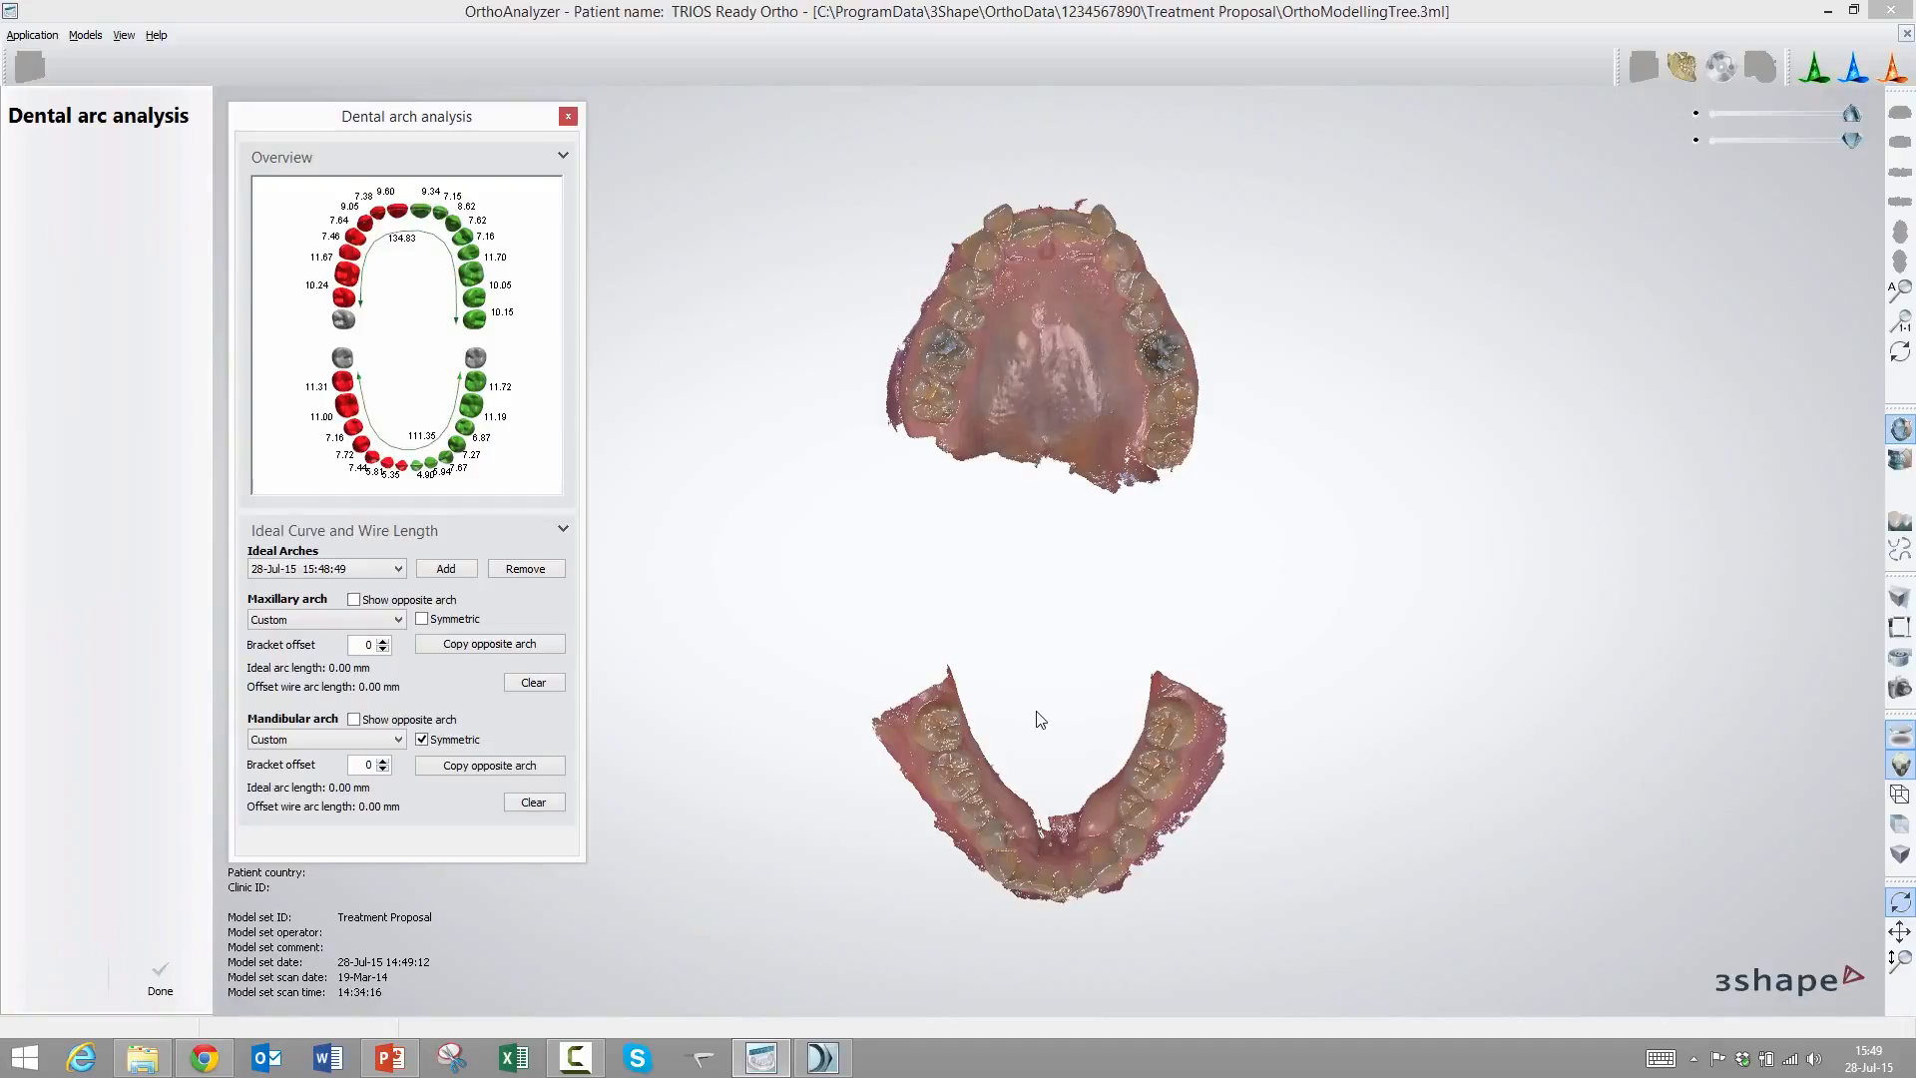
Draw a symmetric custom ideal curve about 105 mm long along the mandibular arch, from molars to incisors, and widen it slightly near the premolars
scroll(1040, 720, up, 2)
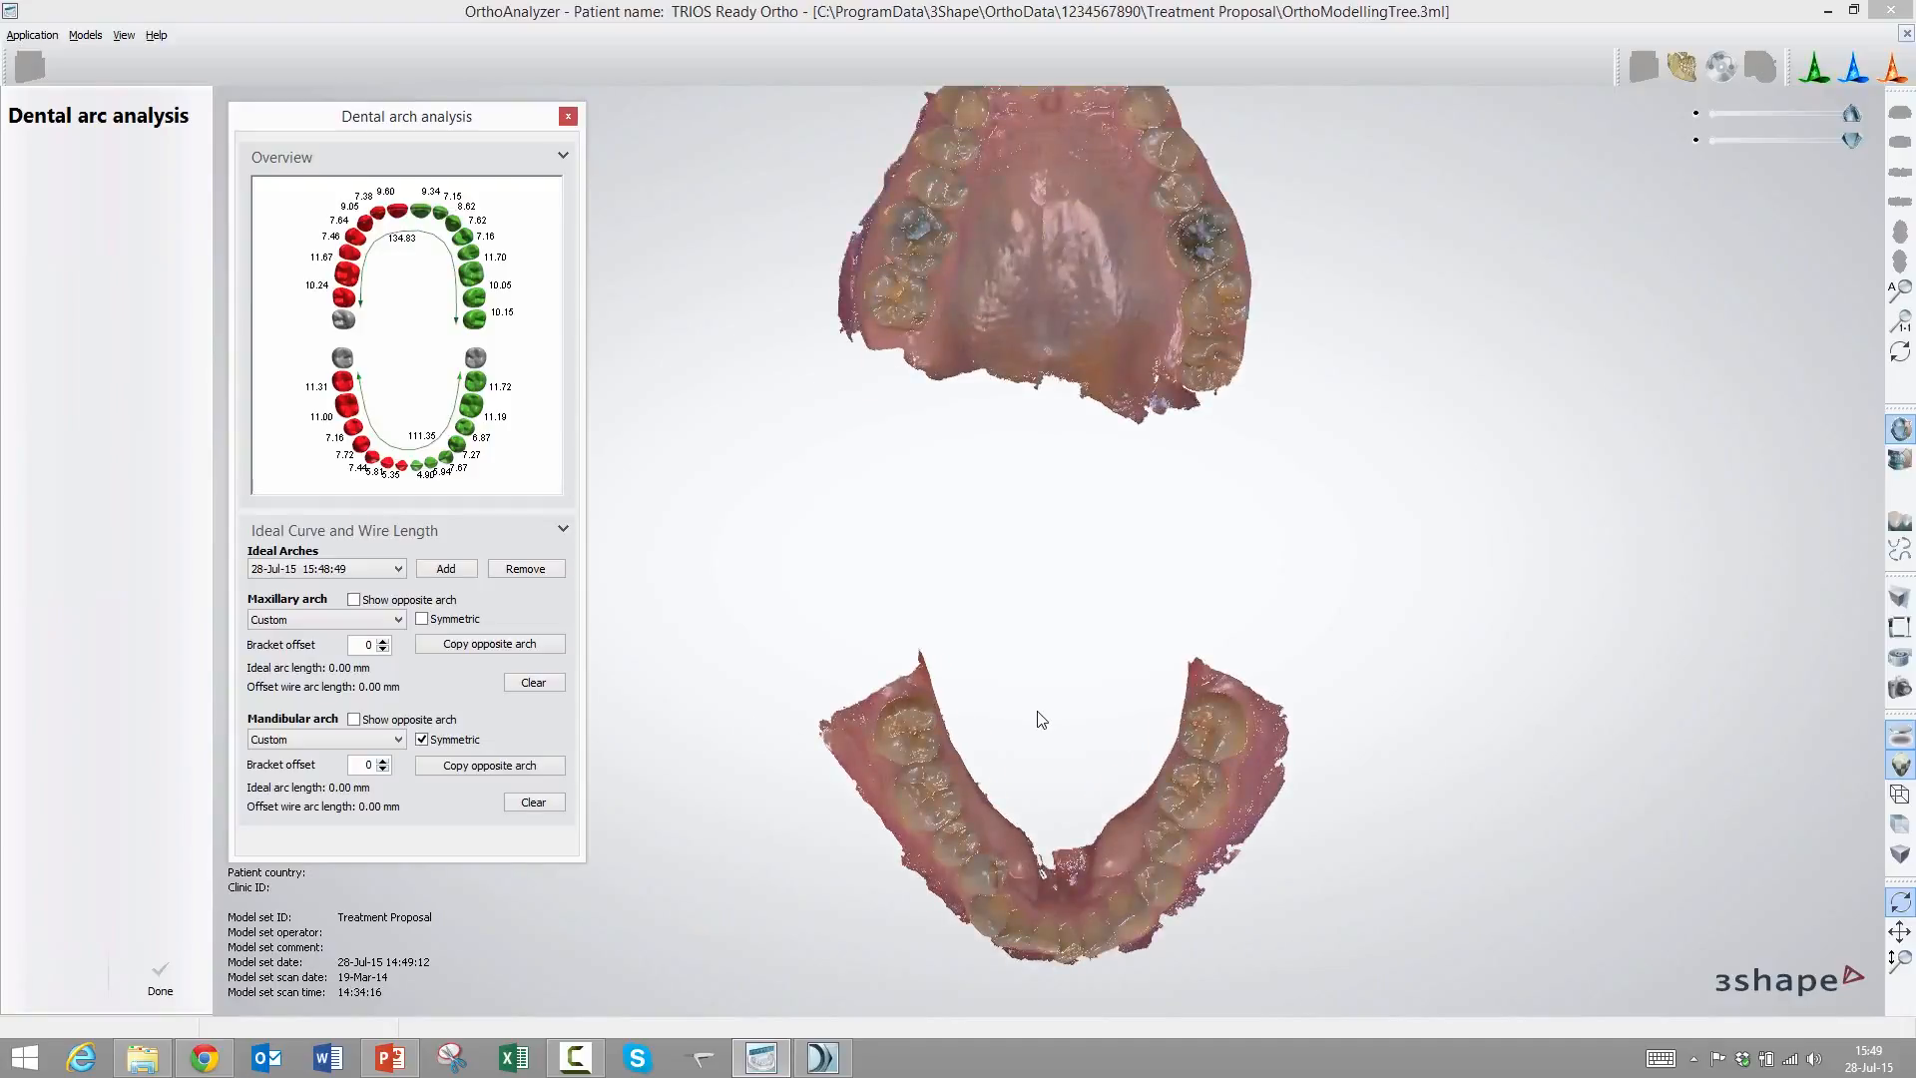
middle_drag(1035, 710, 999, 578)
scroll(1000, 578, up, 2)
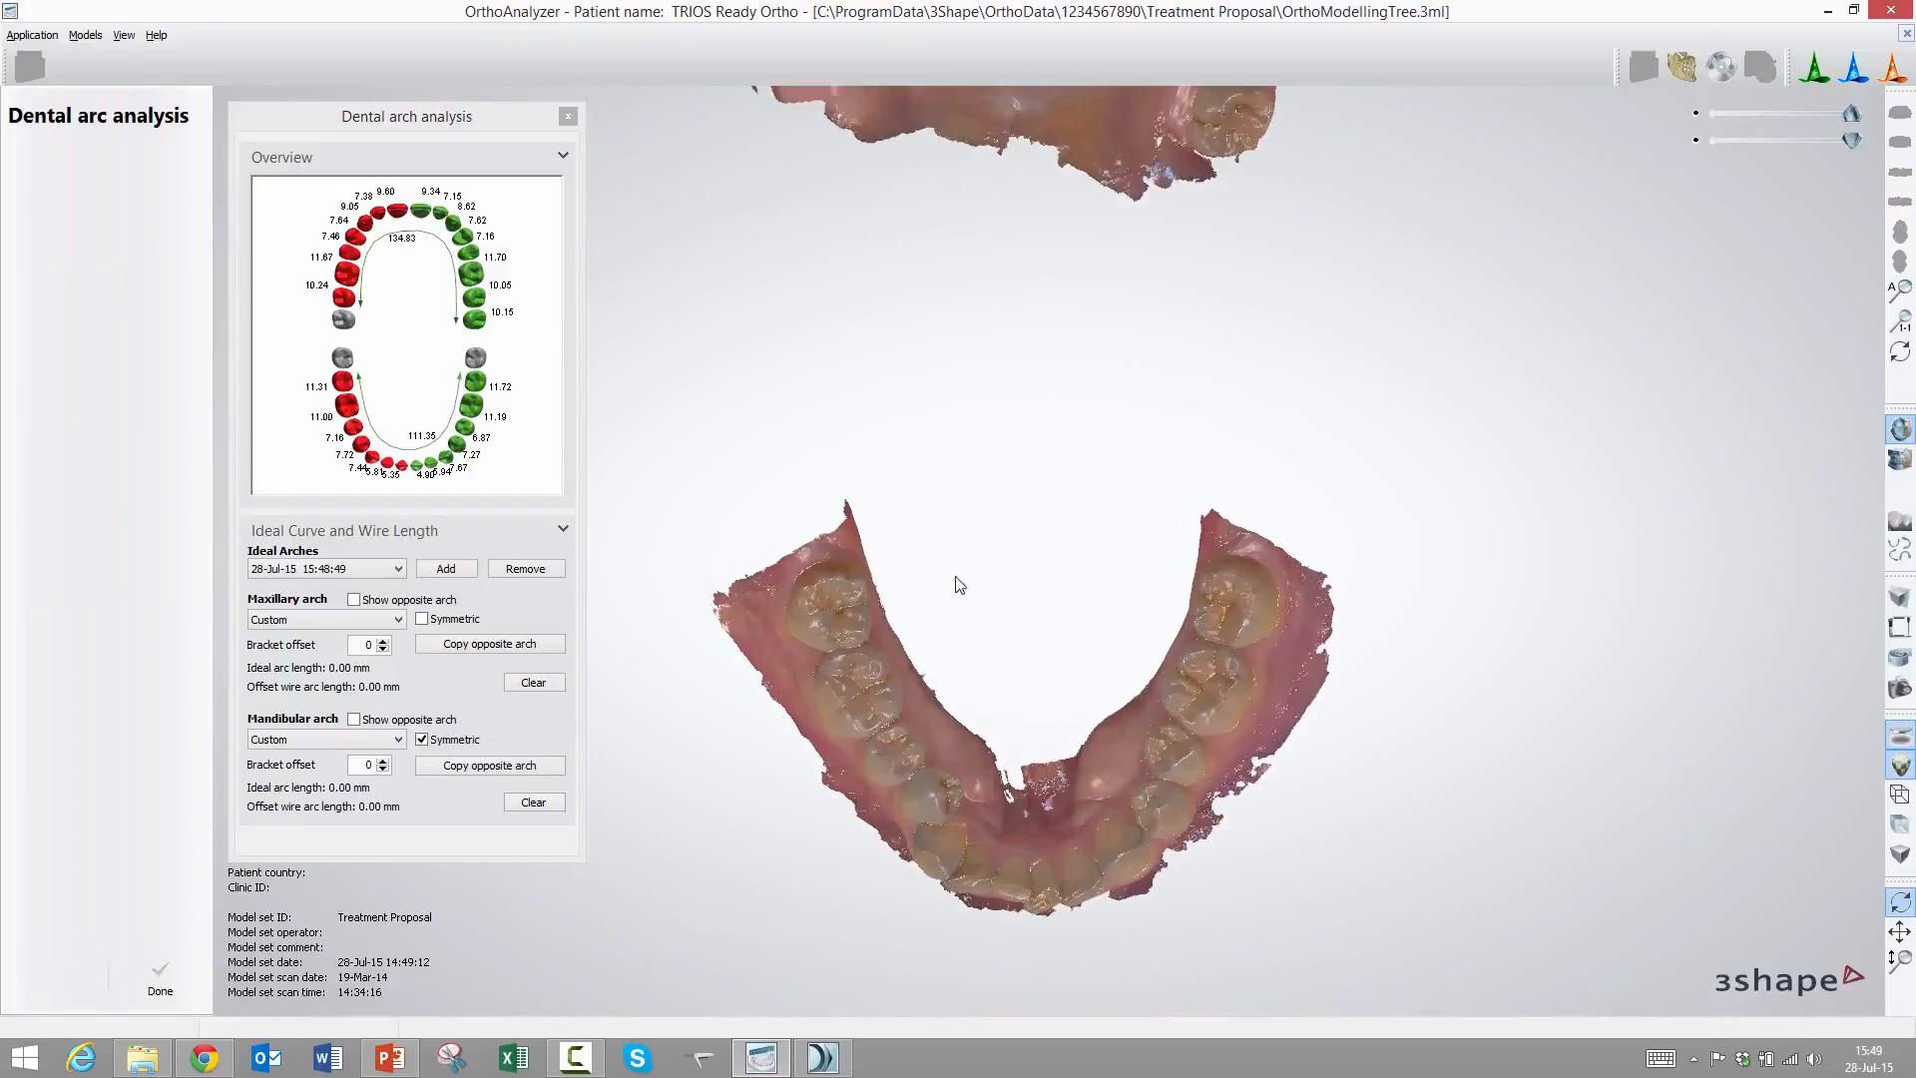
click(812, 601)
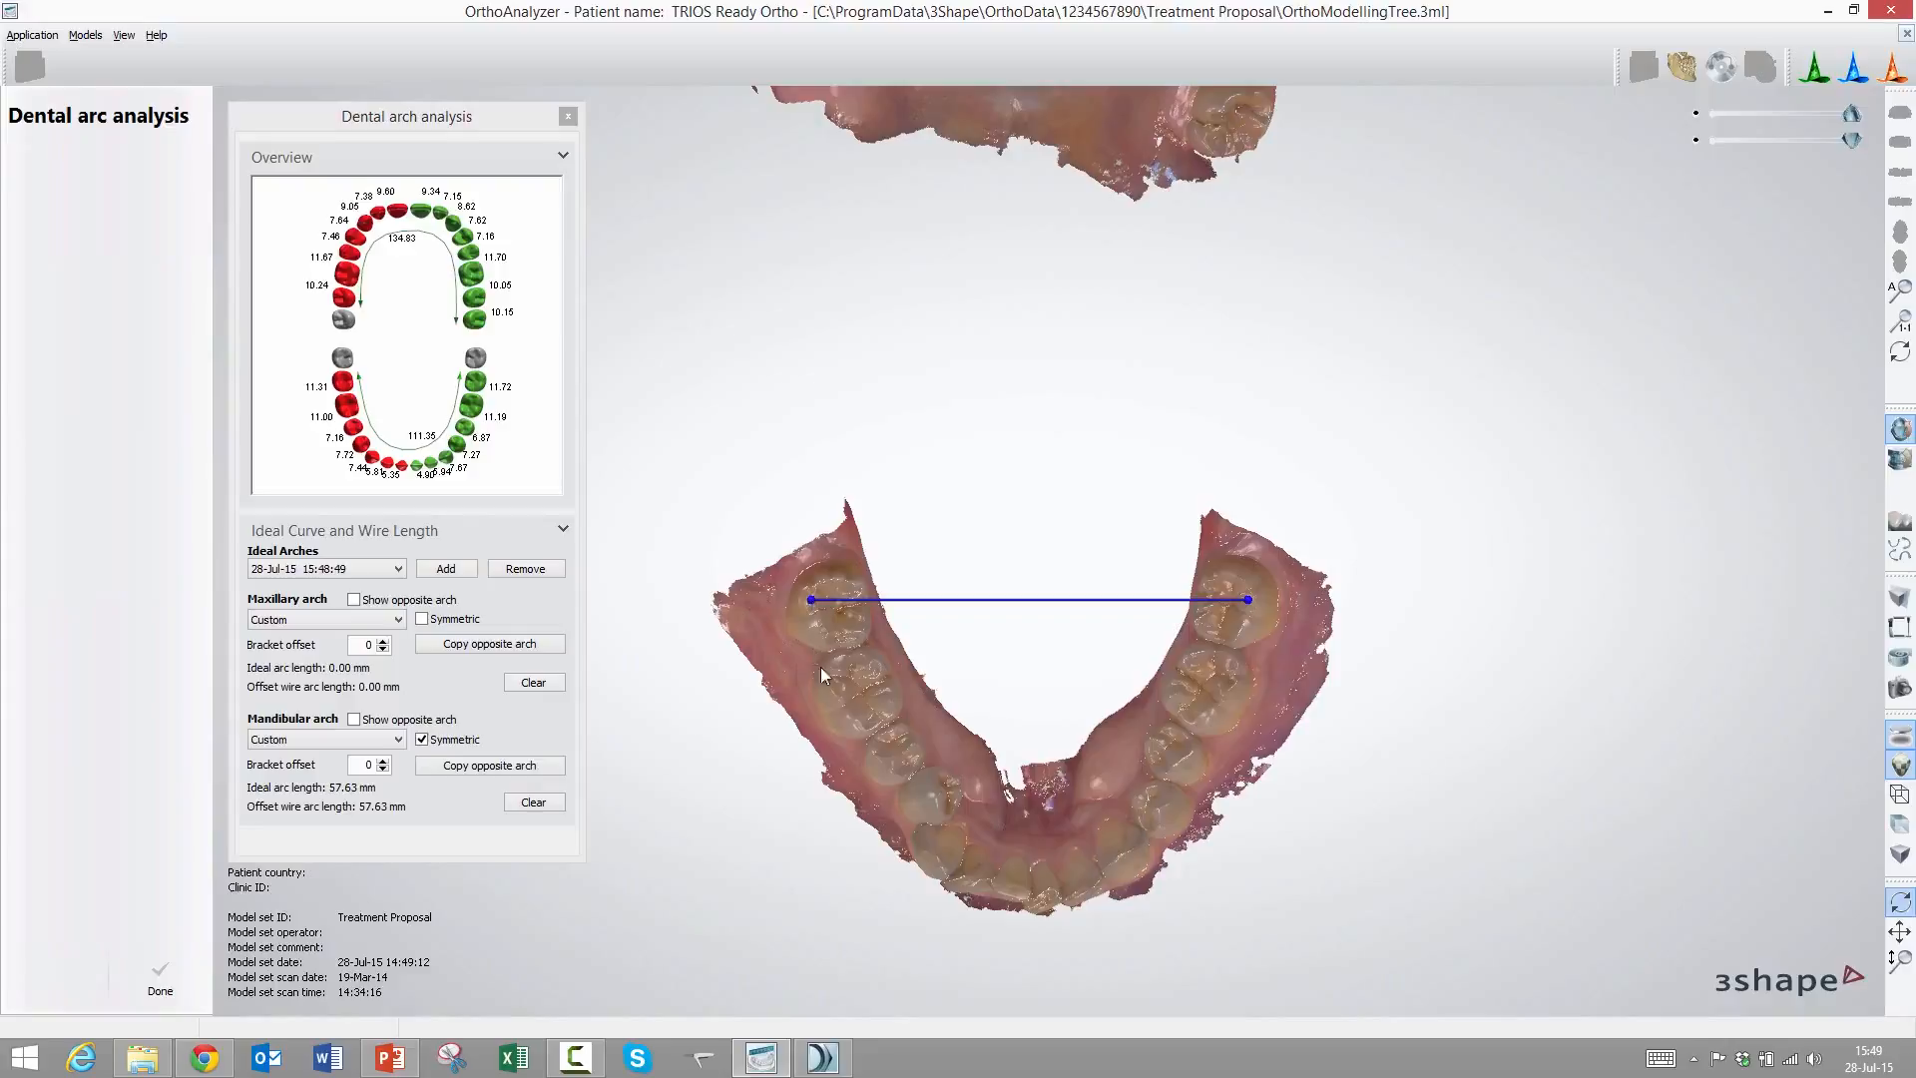
click(852, 714)
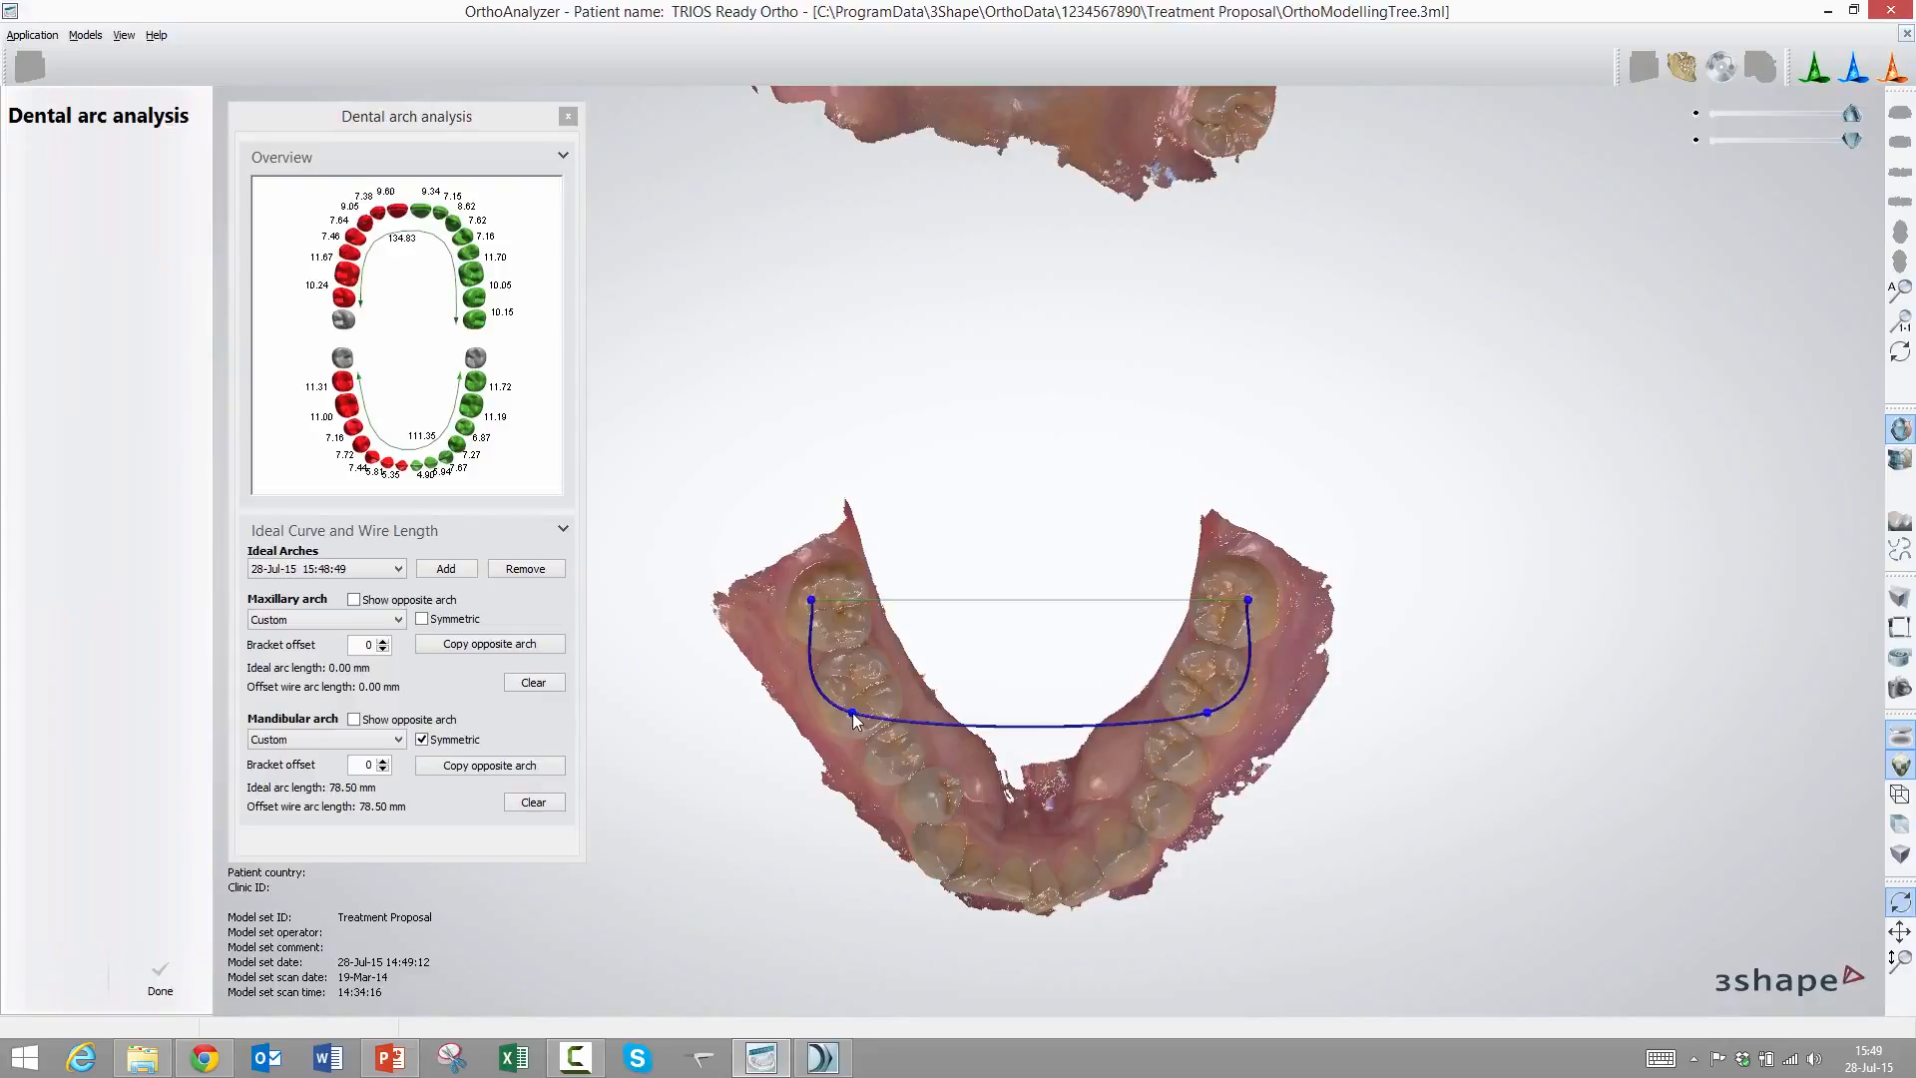
click(901, 798)
click(944, 877)
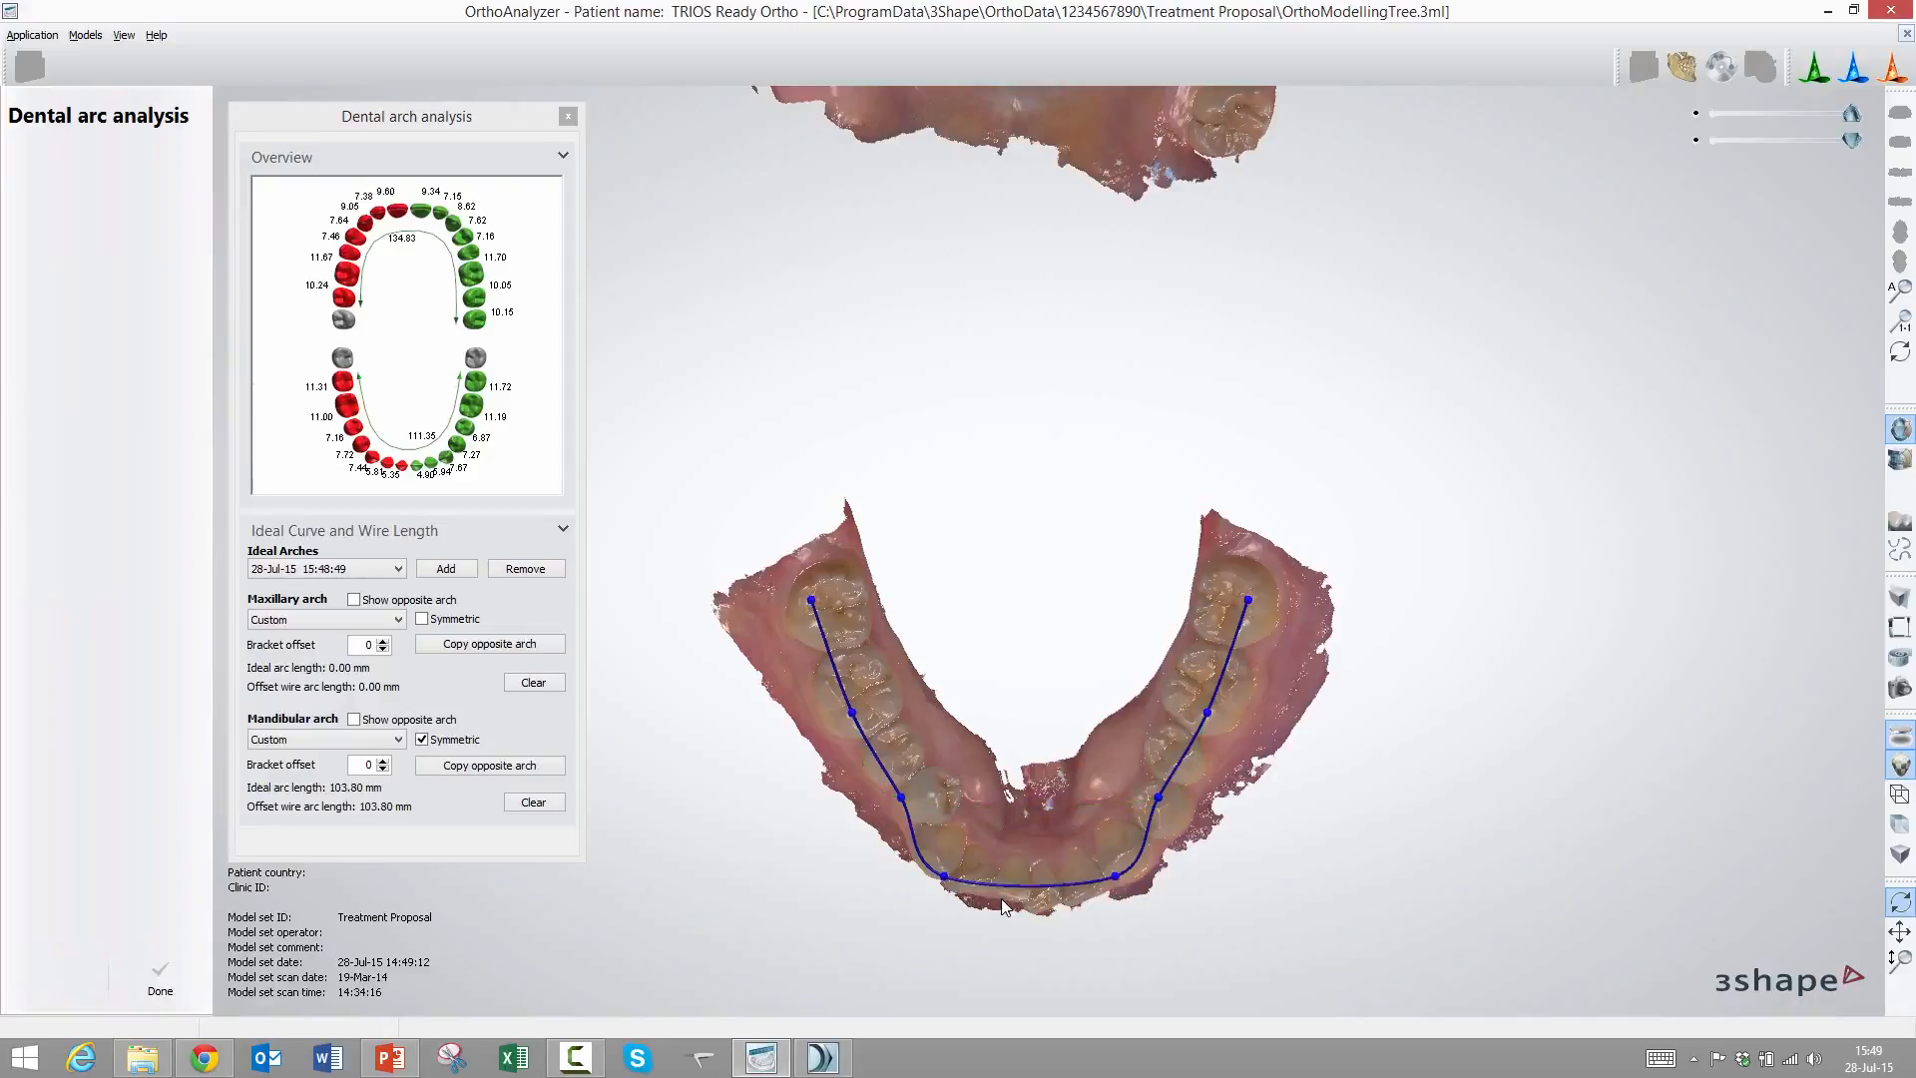
click(1002, 898)
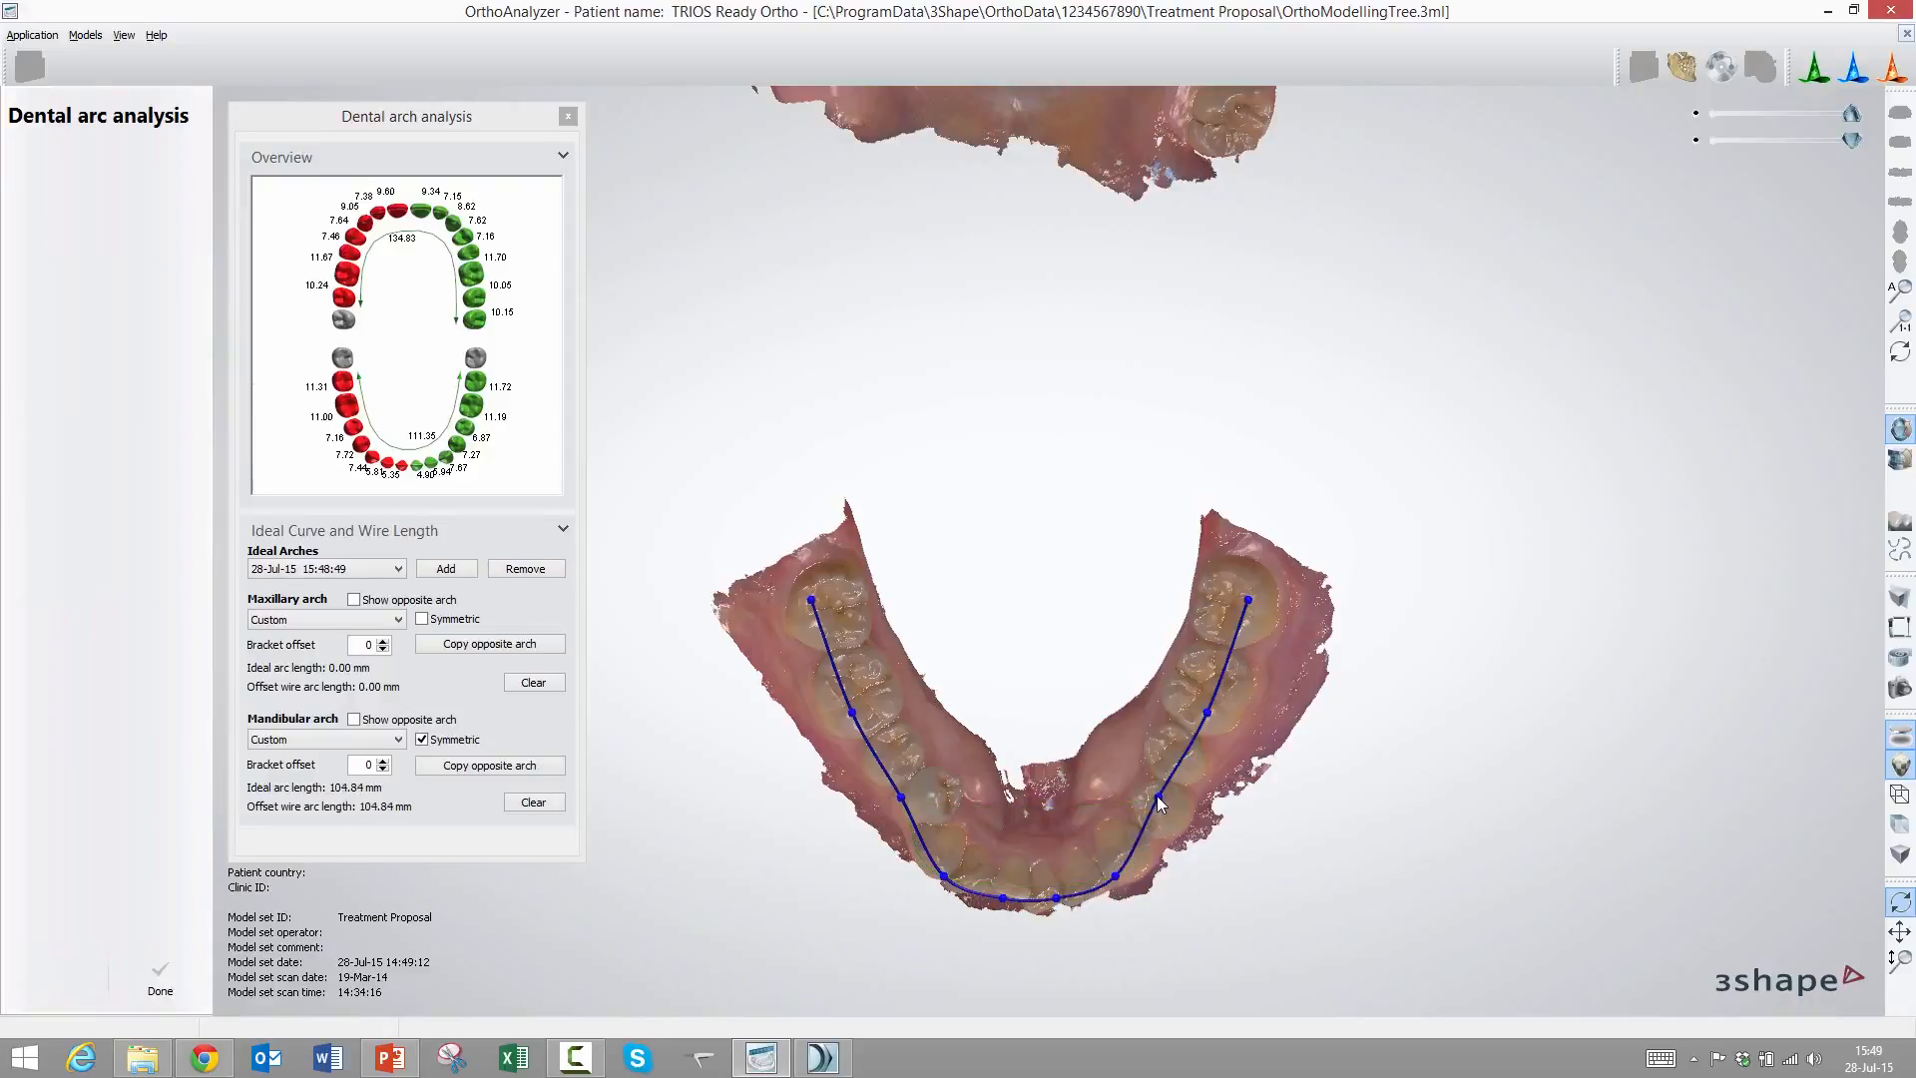
drag(1157, 798, 1168, 798)
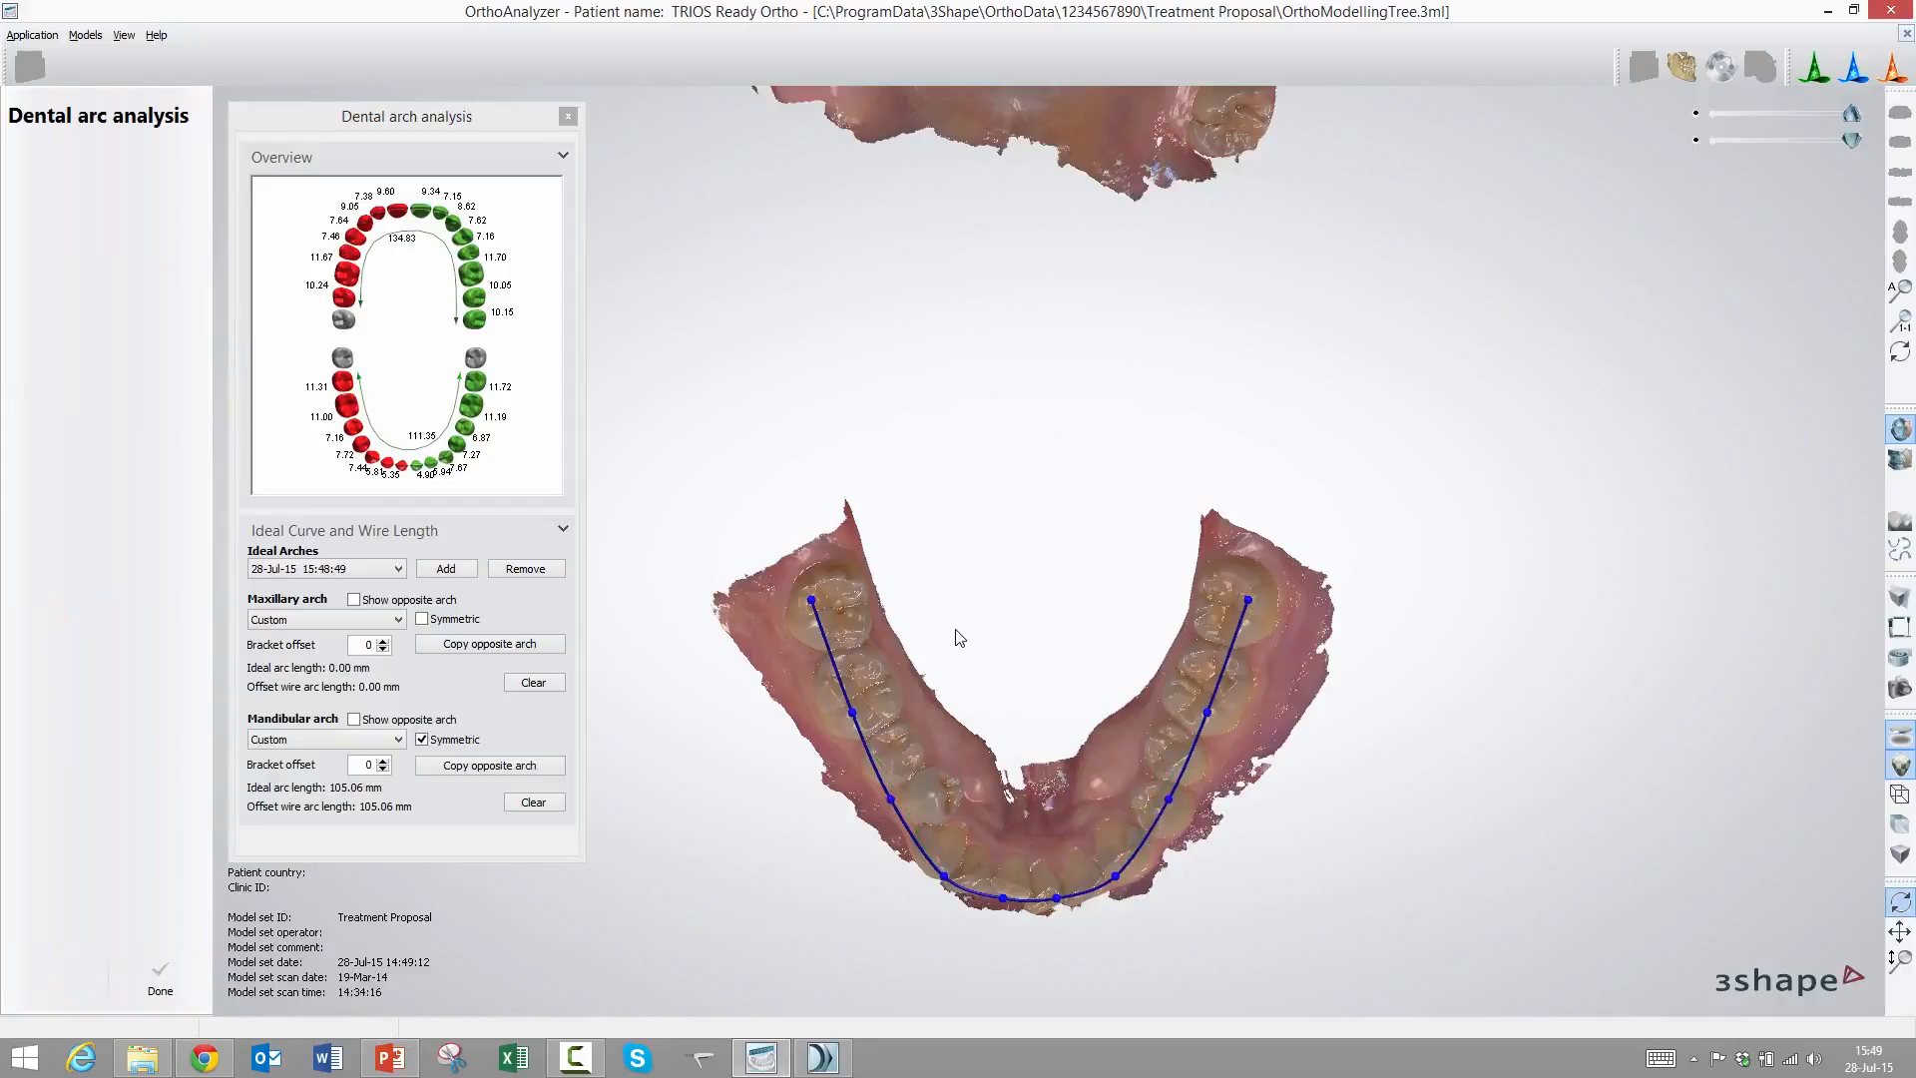
scroll(969, 619, down, 2)
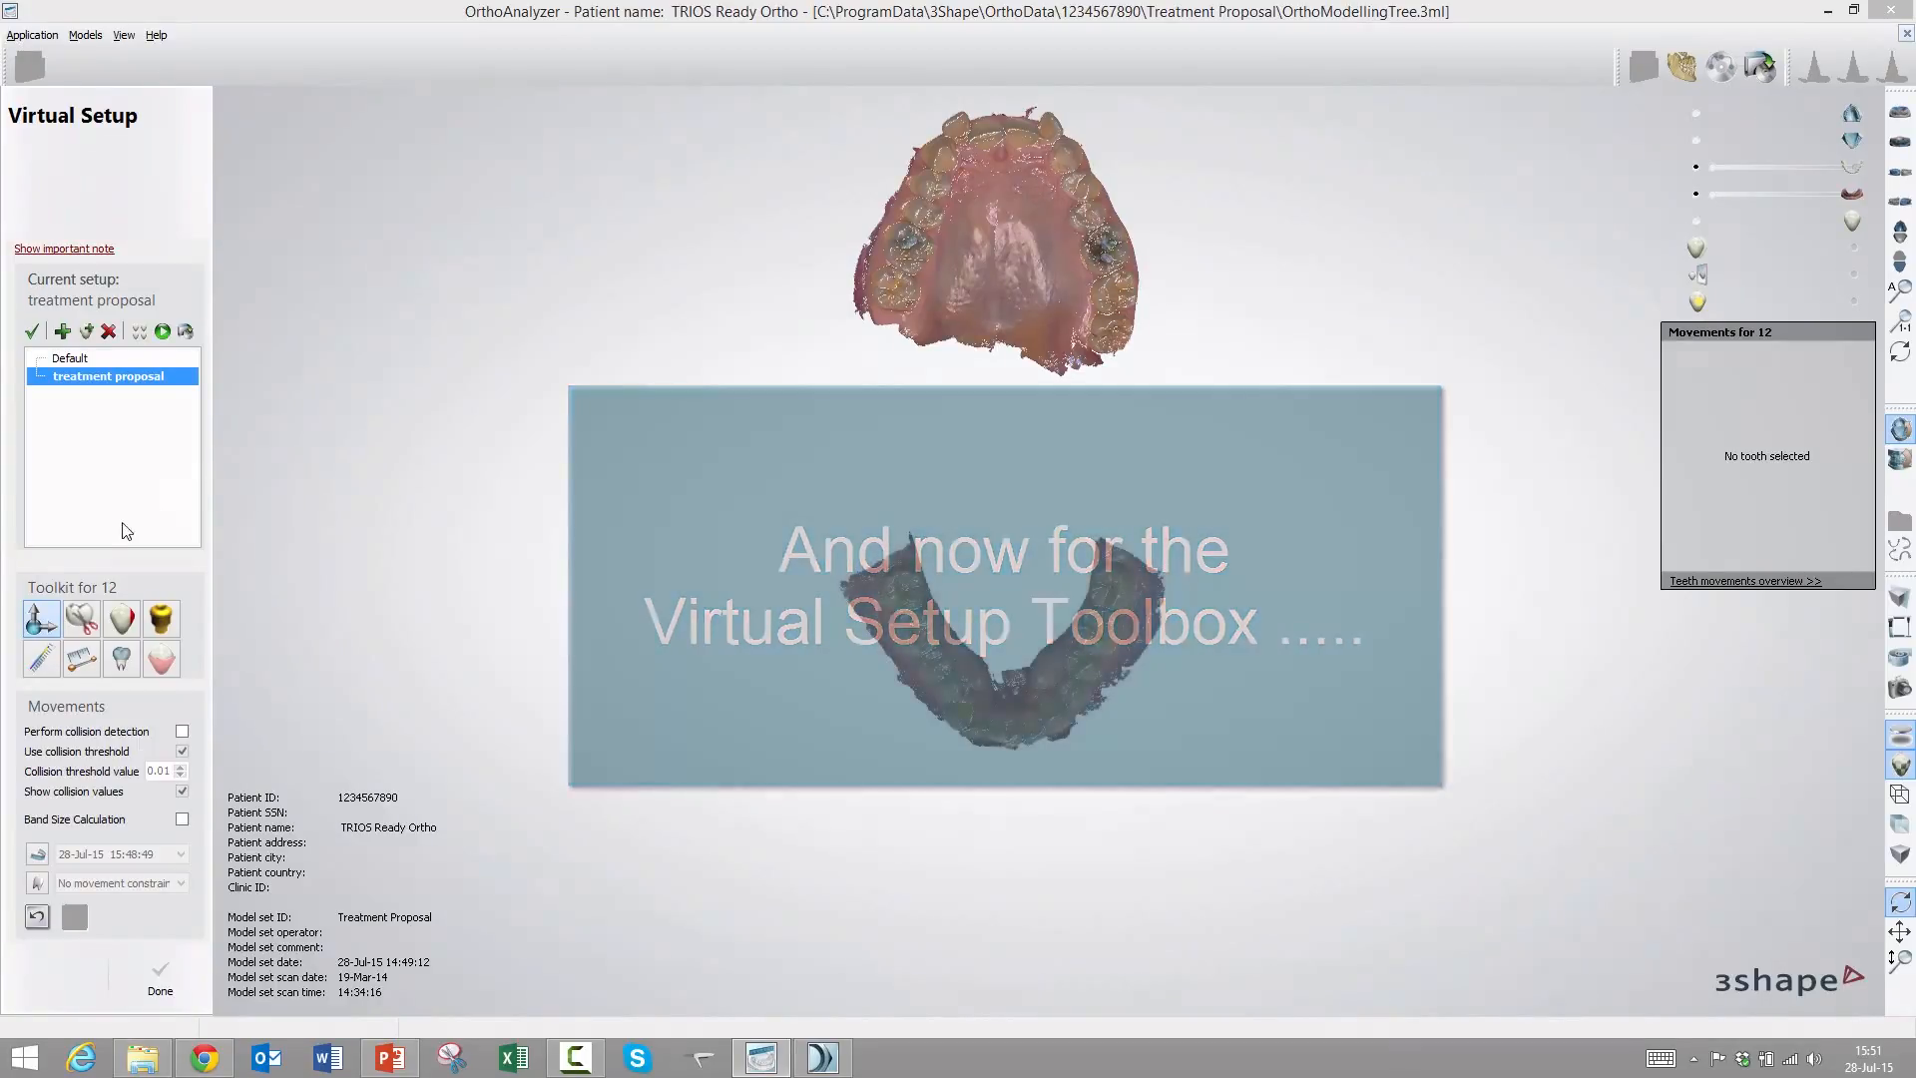
In the treatment proposal setup, rotate upper tooth 13 by about 3.8 degrees
scroll(992, 291, up, 3)
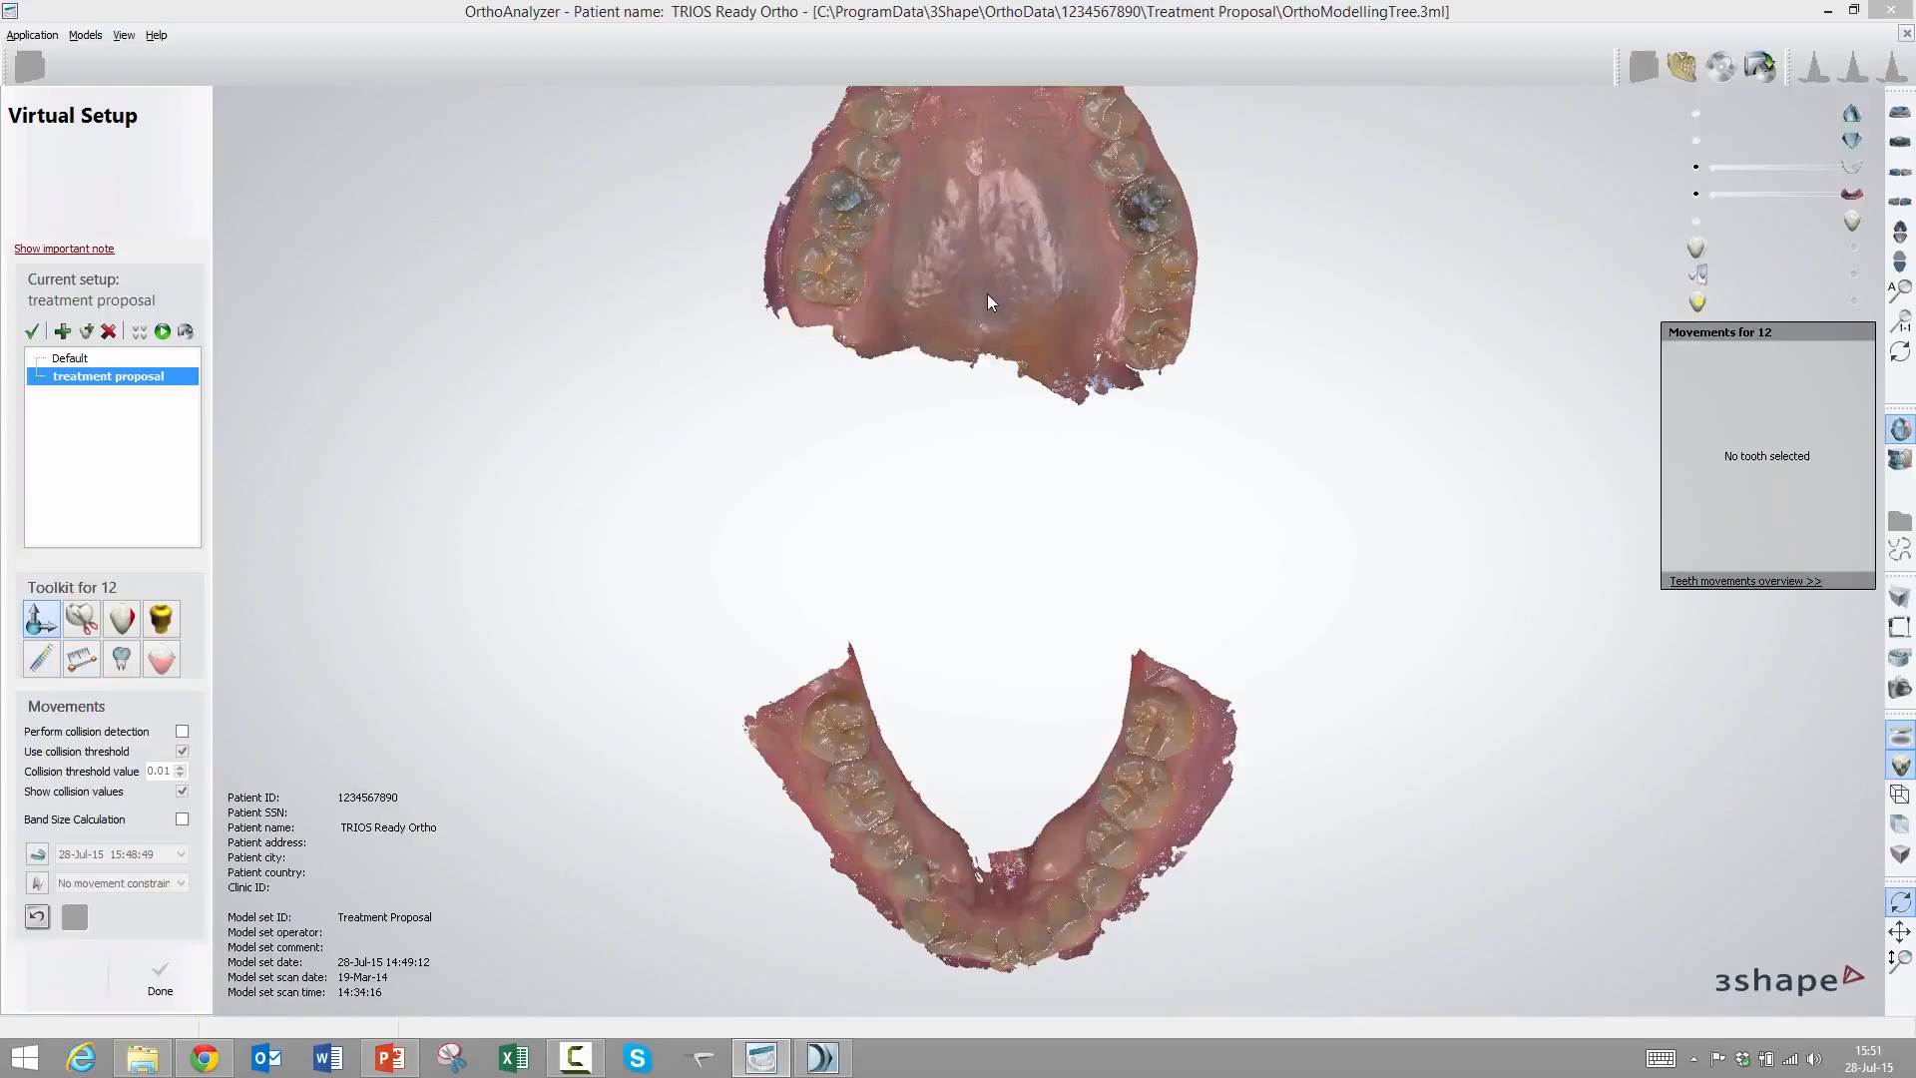
right_drag(988, 301, 977, 439)
right_drag(933, 533, 935, 516)
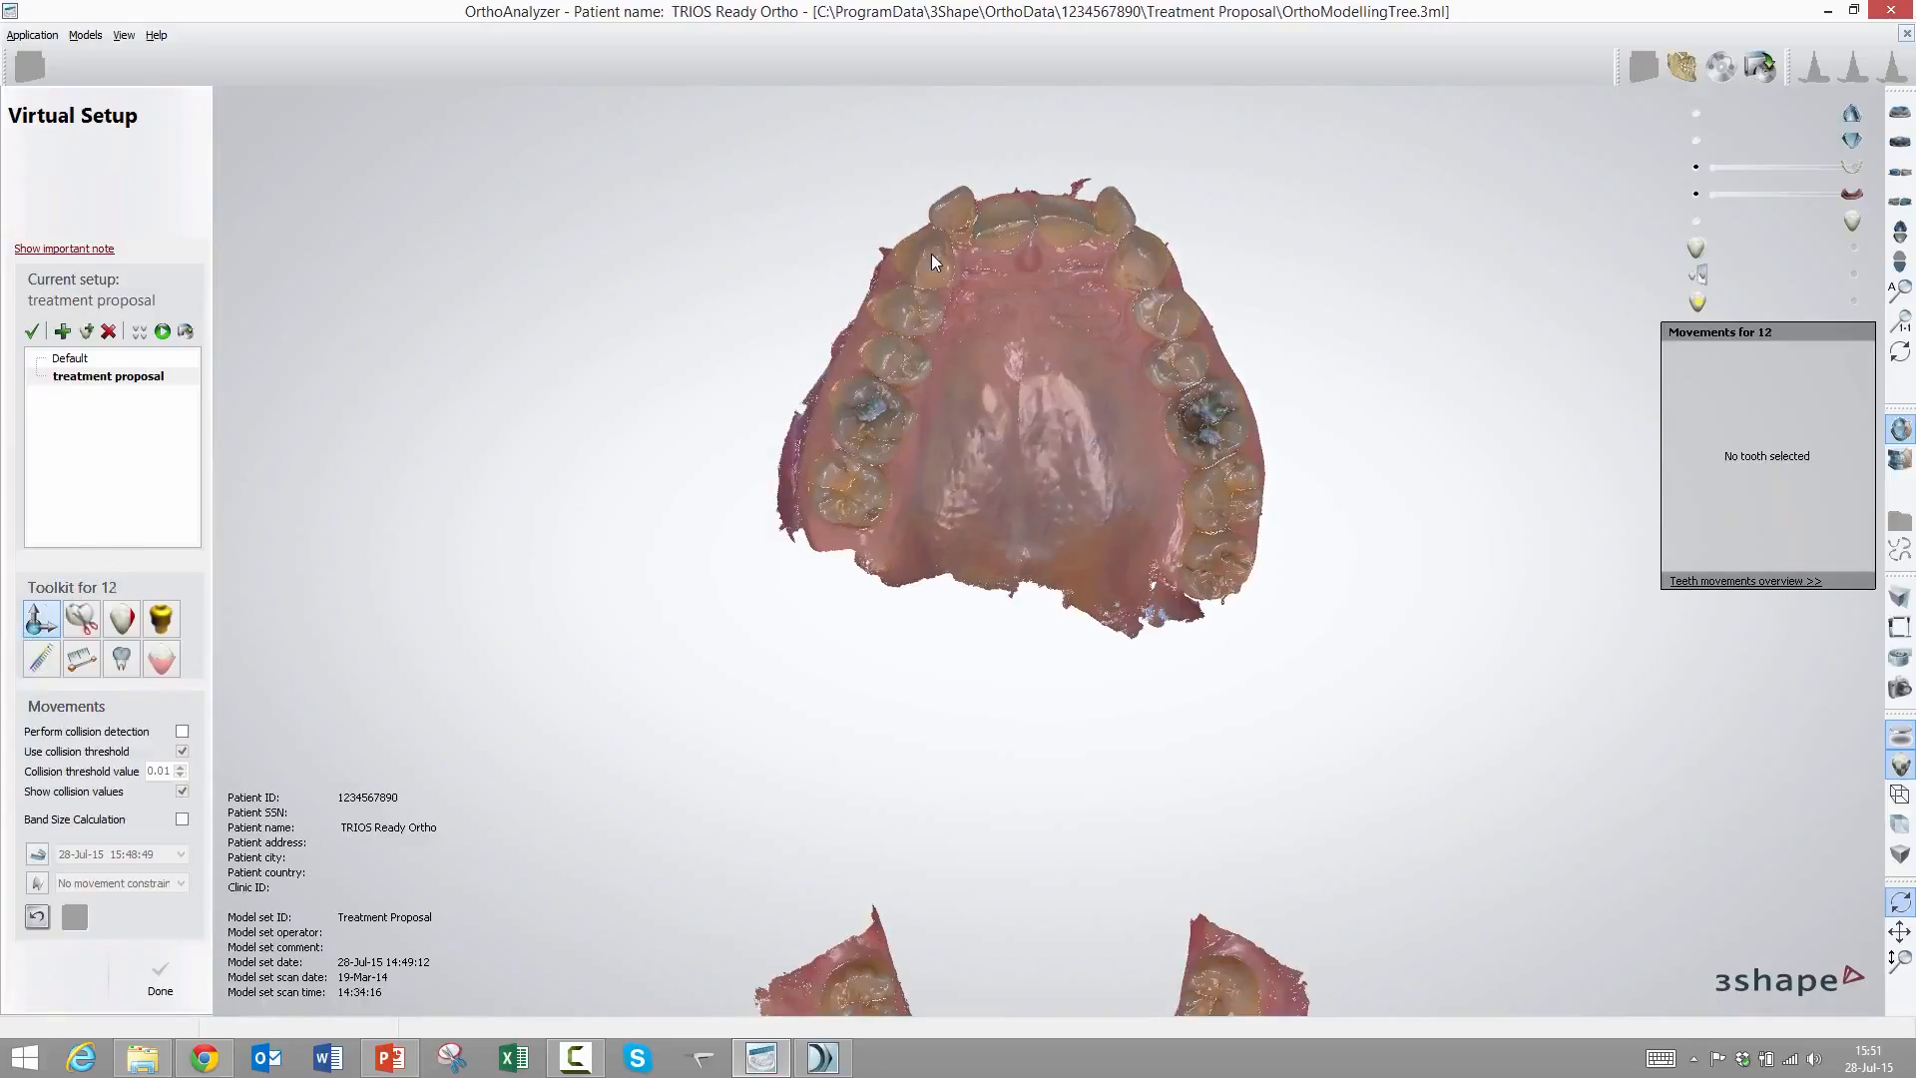
click(931, 262)
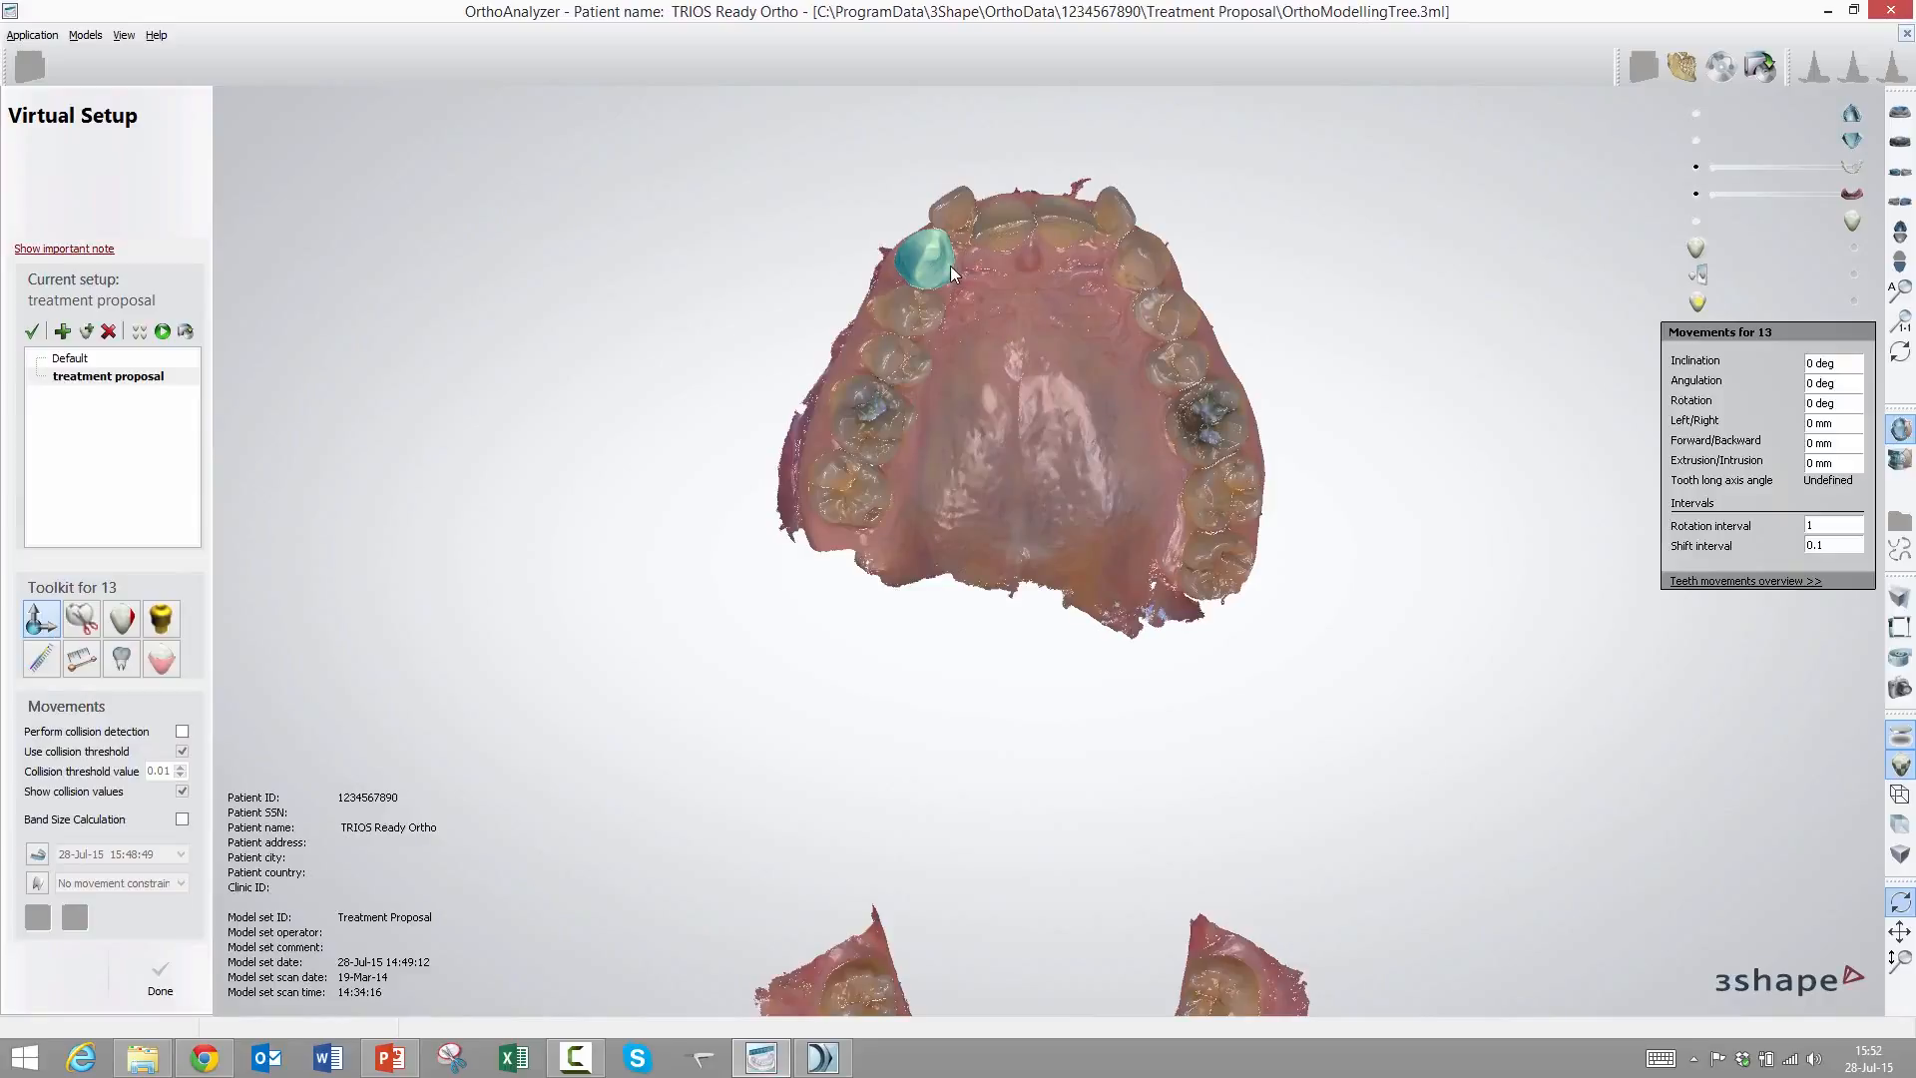
scroll(943, 266, up, 5)
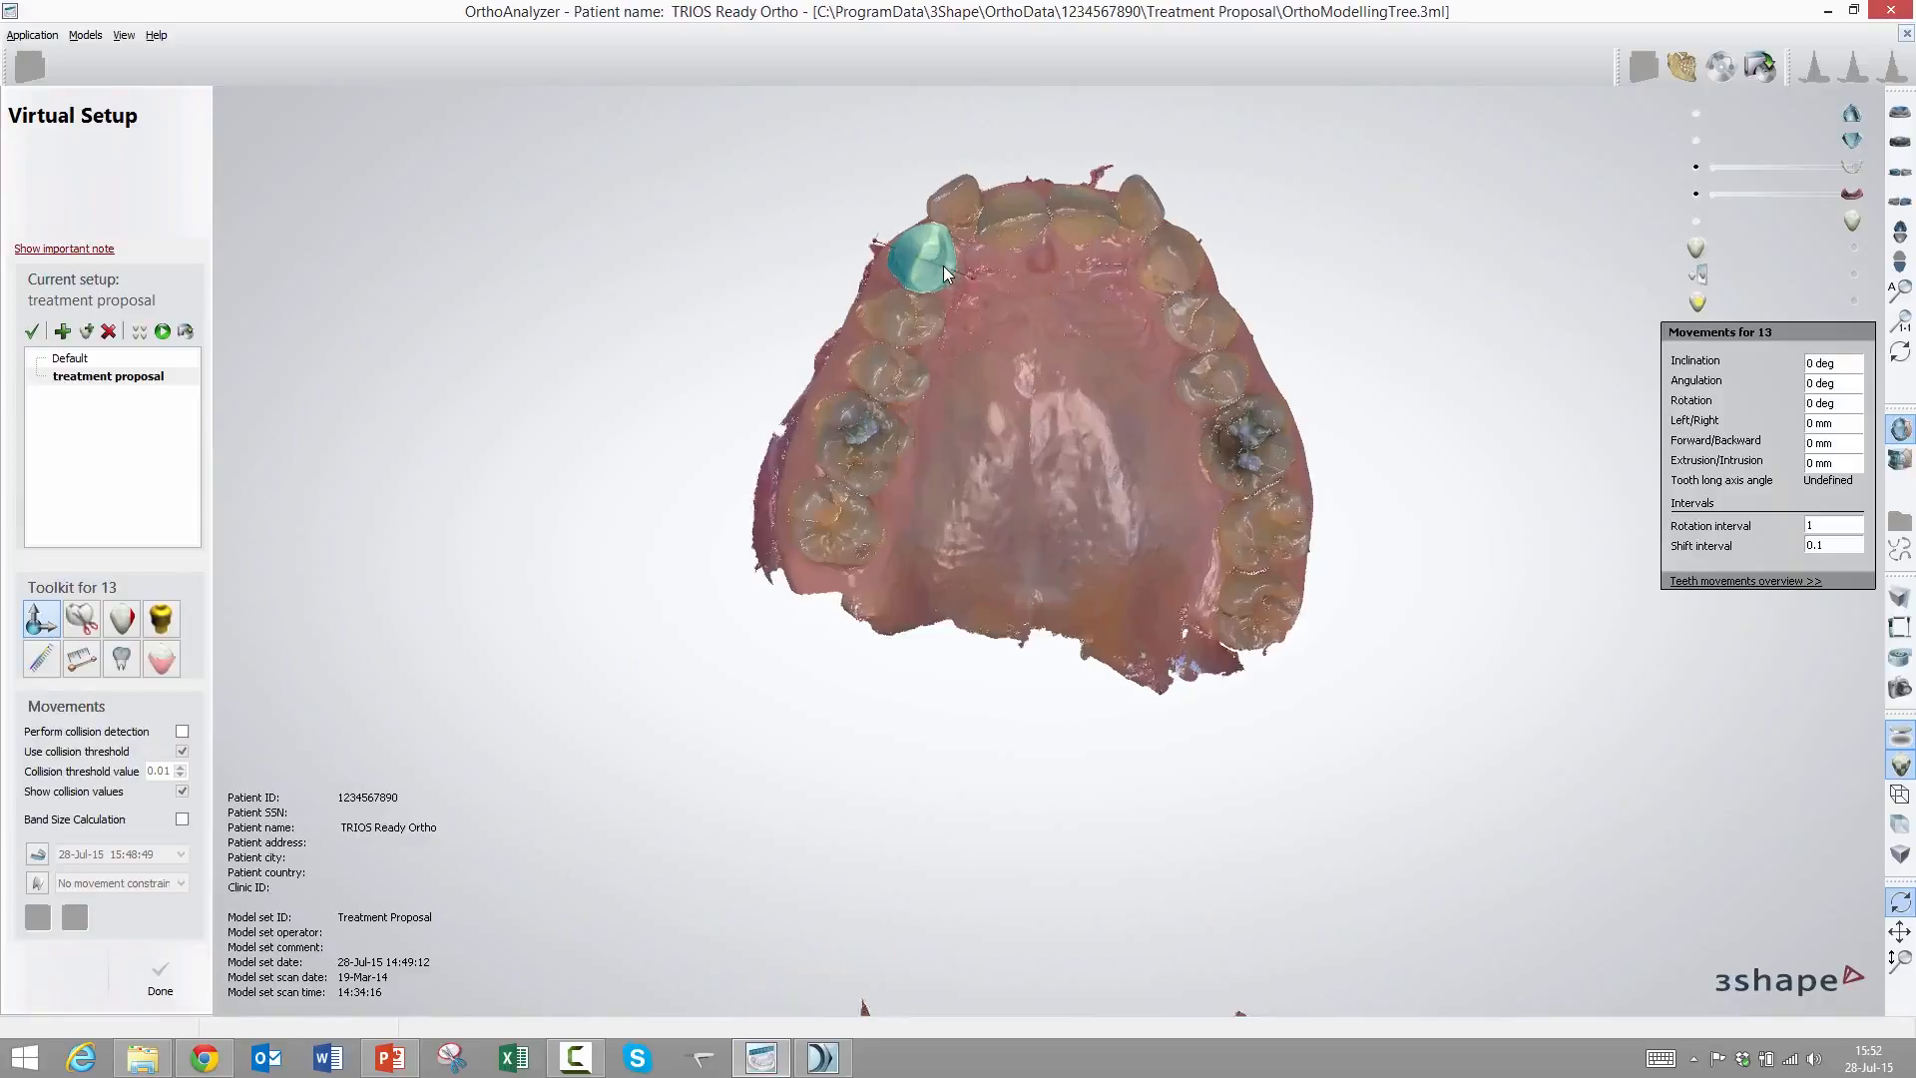
mouse_move(787, 209)
mouse_down()
mouse_move(810, 183)
mouse_move(801, 212)
mouse_up()
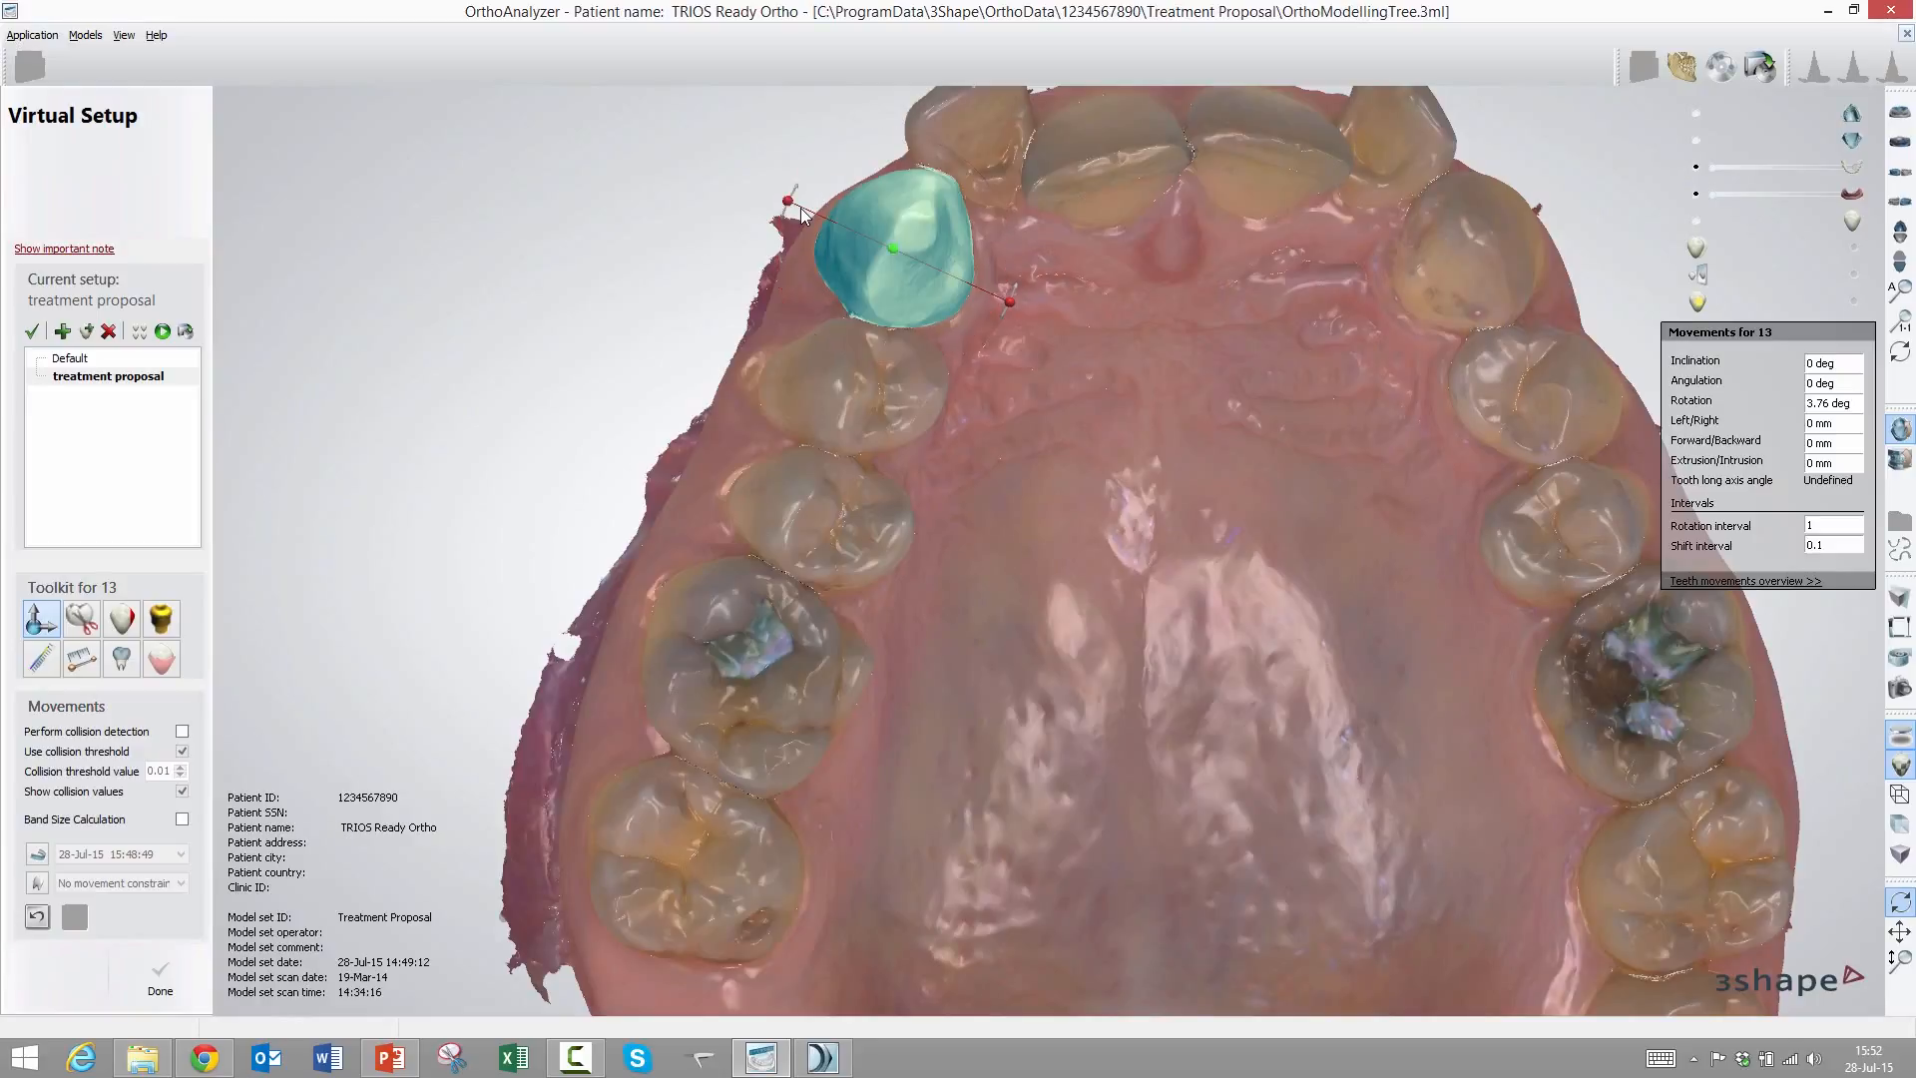
Adjust tooth 13 to about 3.5 degrees rotation, 0.06 mm left/right and -0.14 mm forward/backward
click(870, 397)
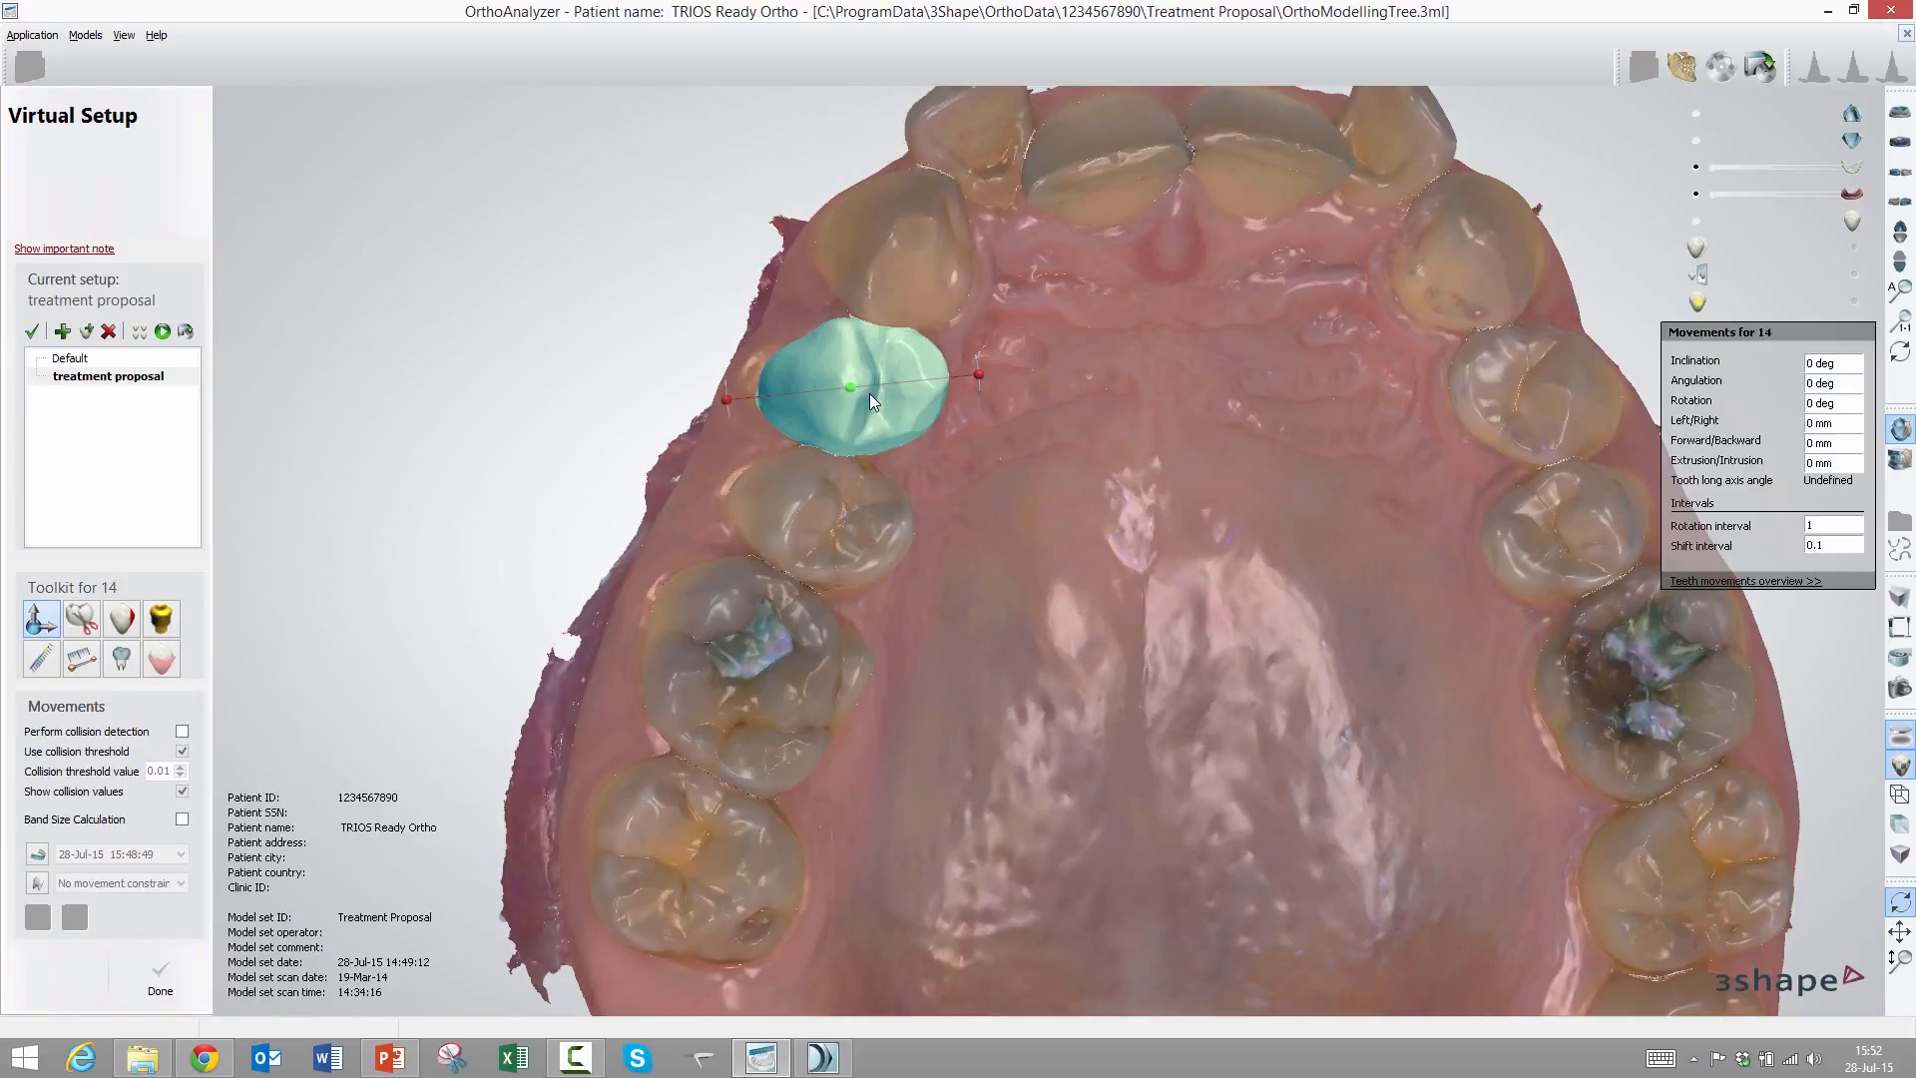
click(915, 253)
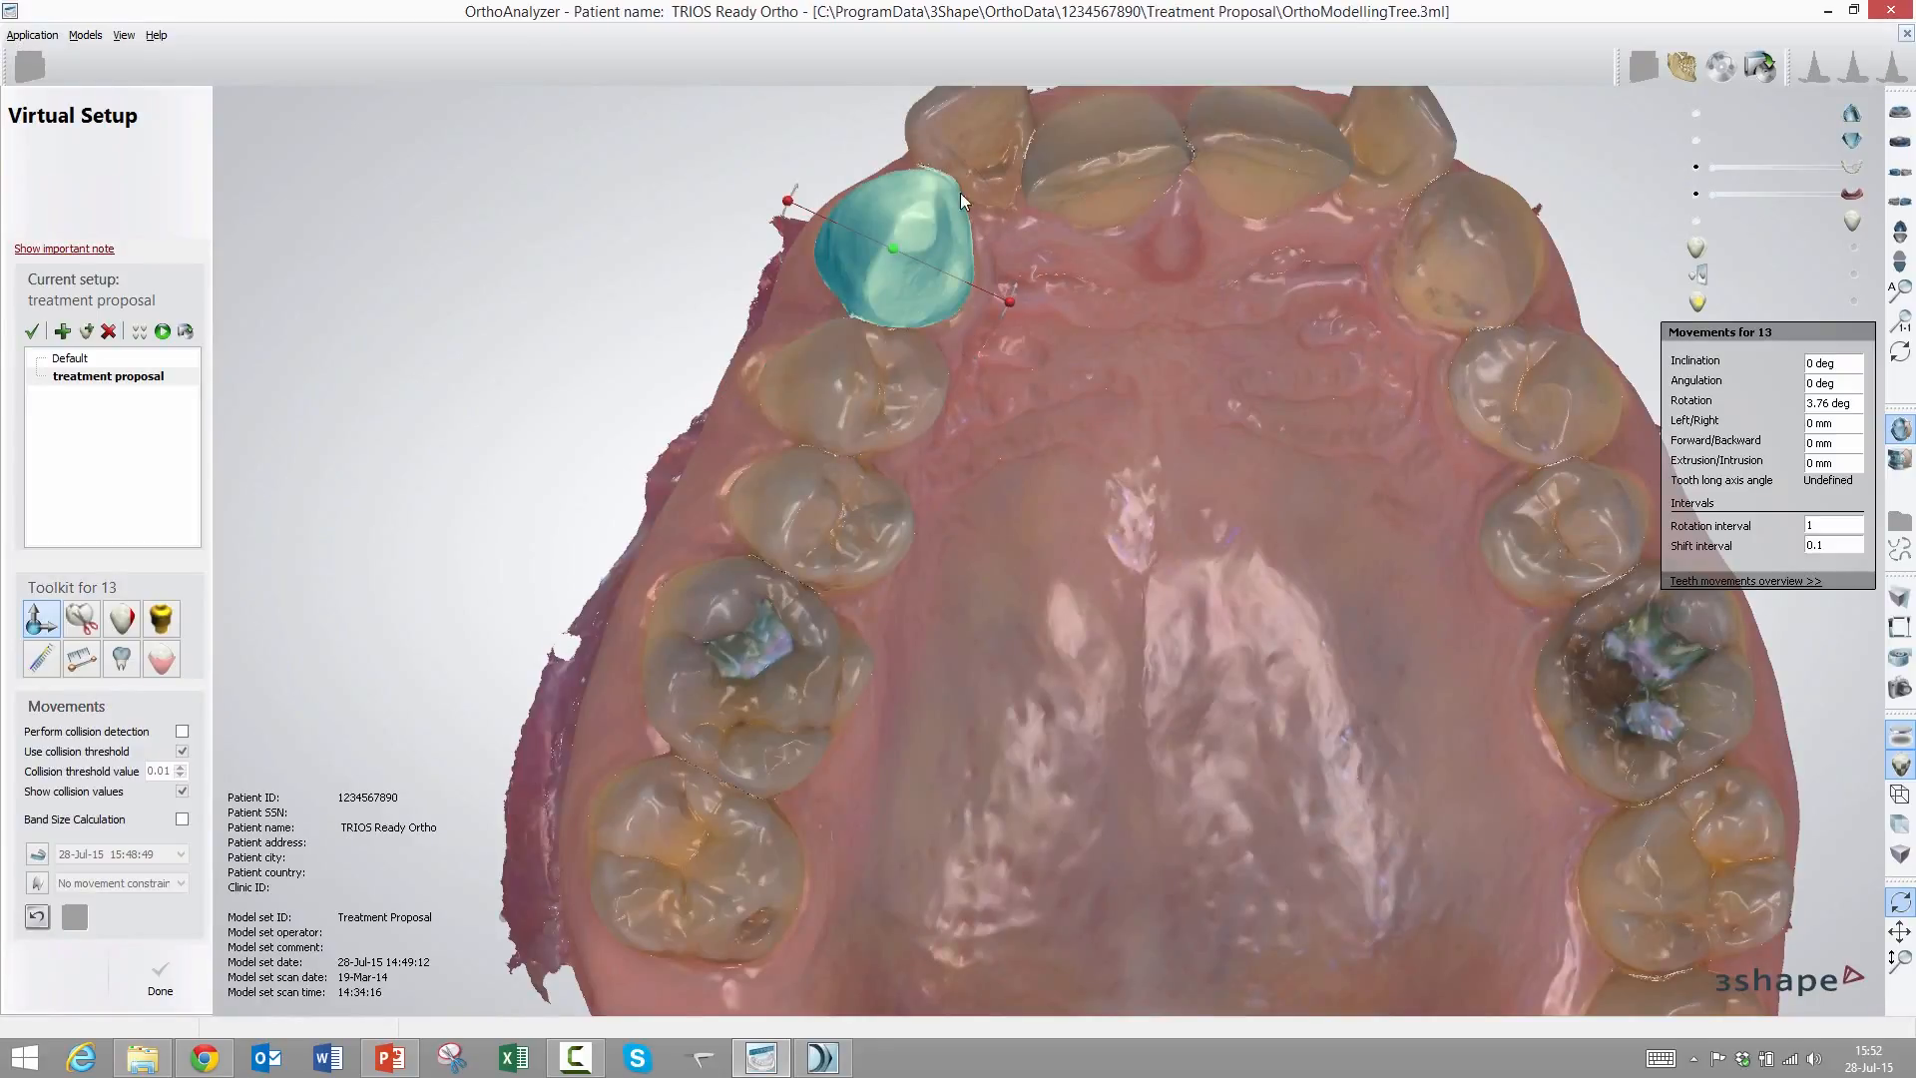
mouse_move(1008, 304)
mouse_down()
mouse_move(1014, 286)
mouse_move(1008, 303)
mouse_up()
drag(897, 274, 901, 282)
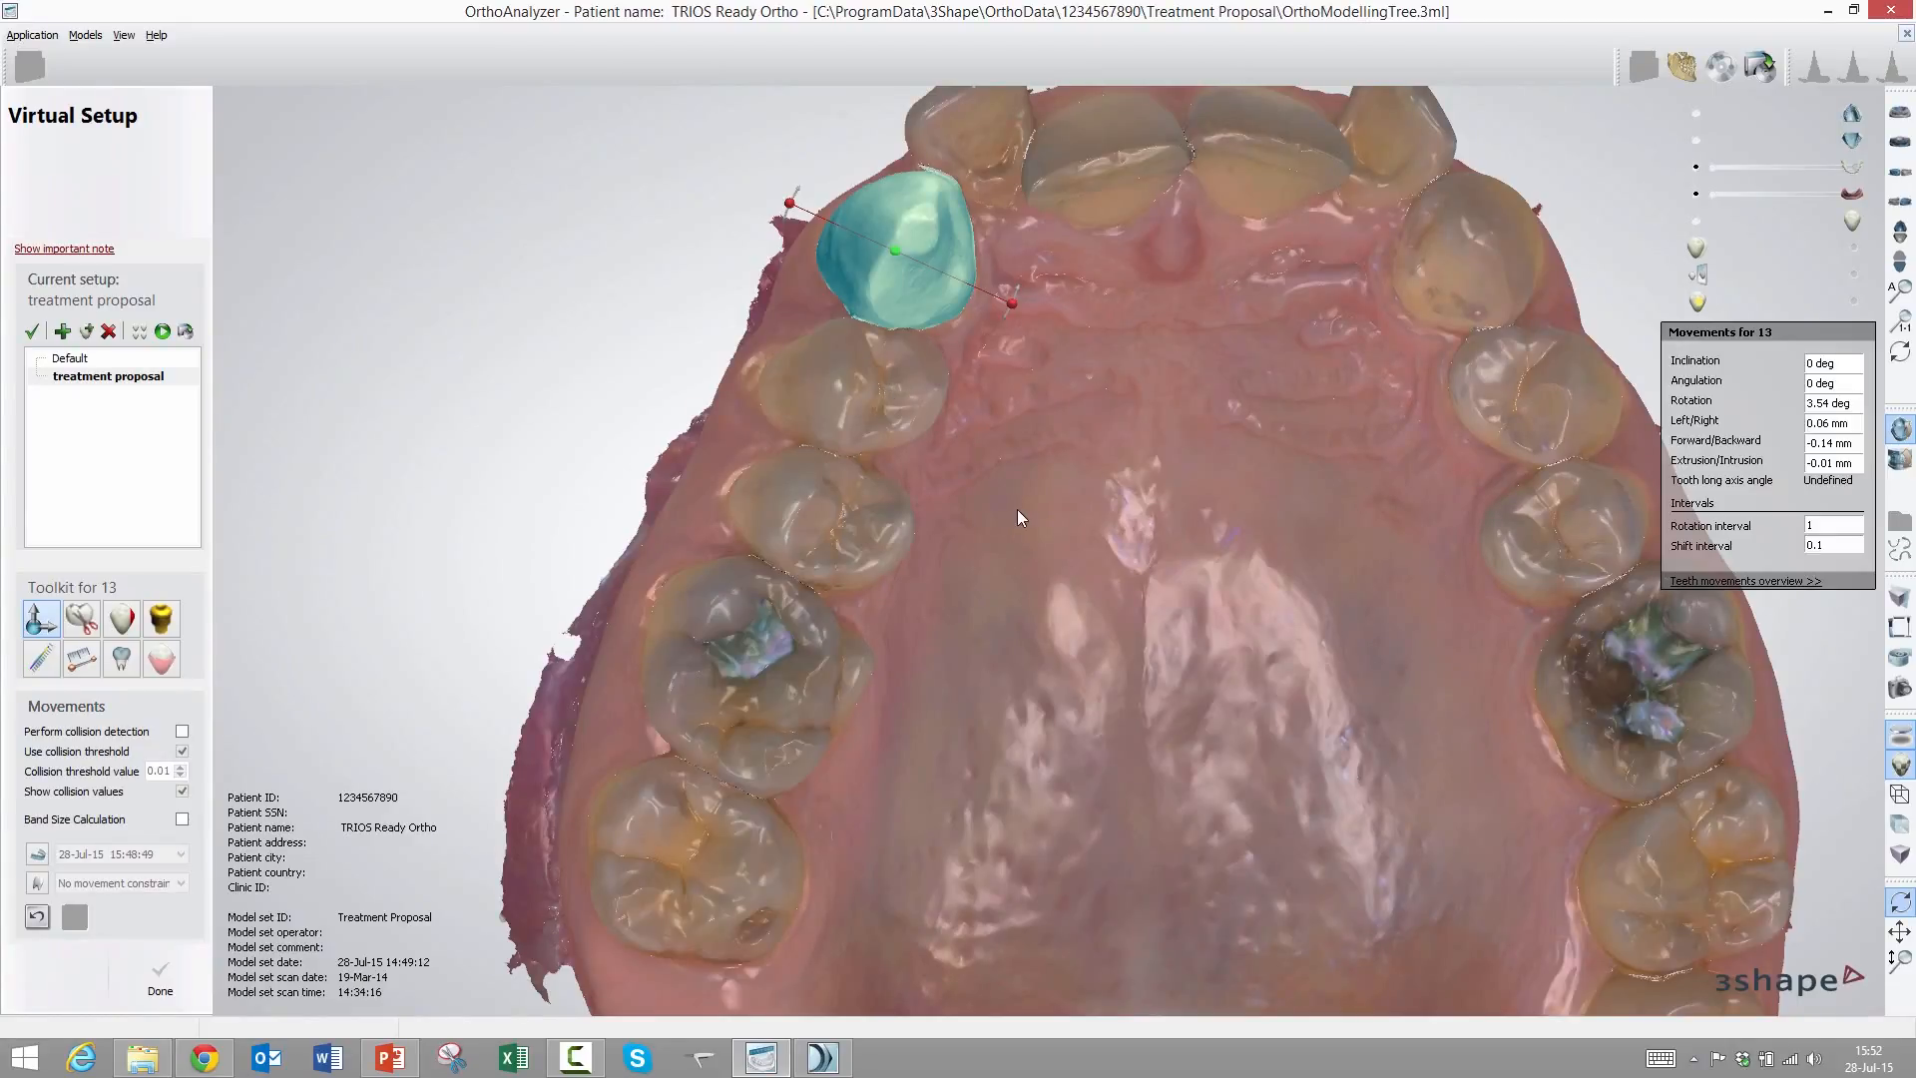
Rotate upper premolar 14 by about 10.9 degrees
click(894, 397)
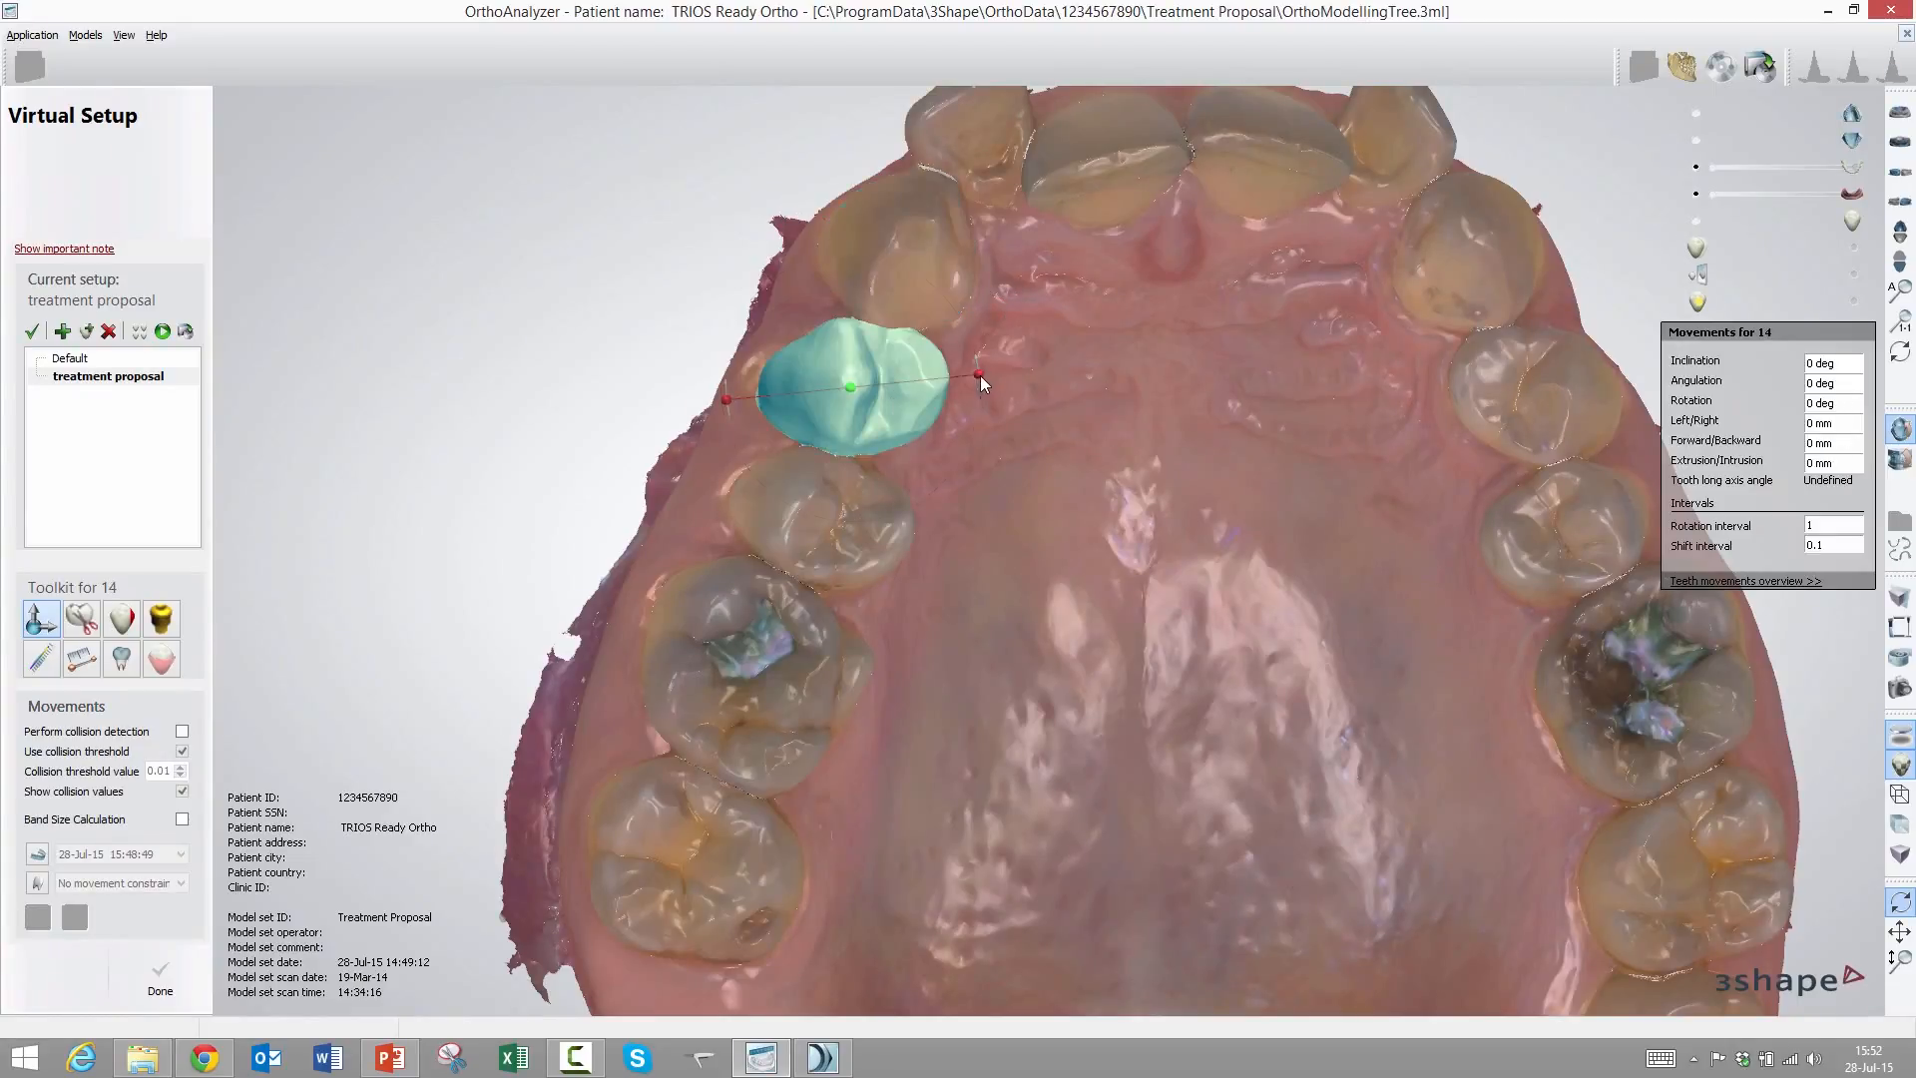
mouse_move(979, 374)
drag(978, 374, 974, 399)
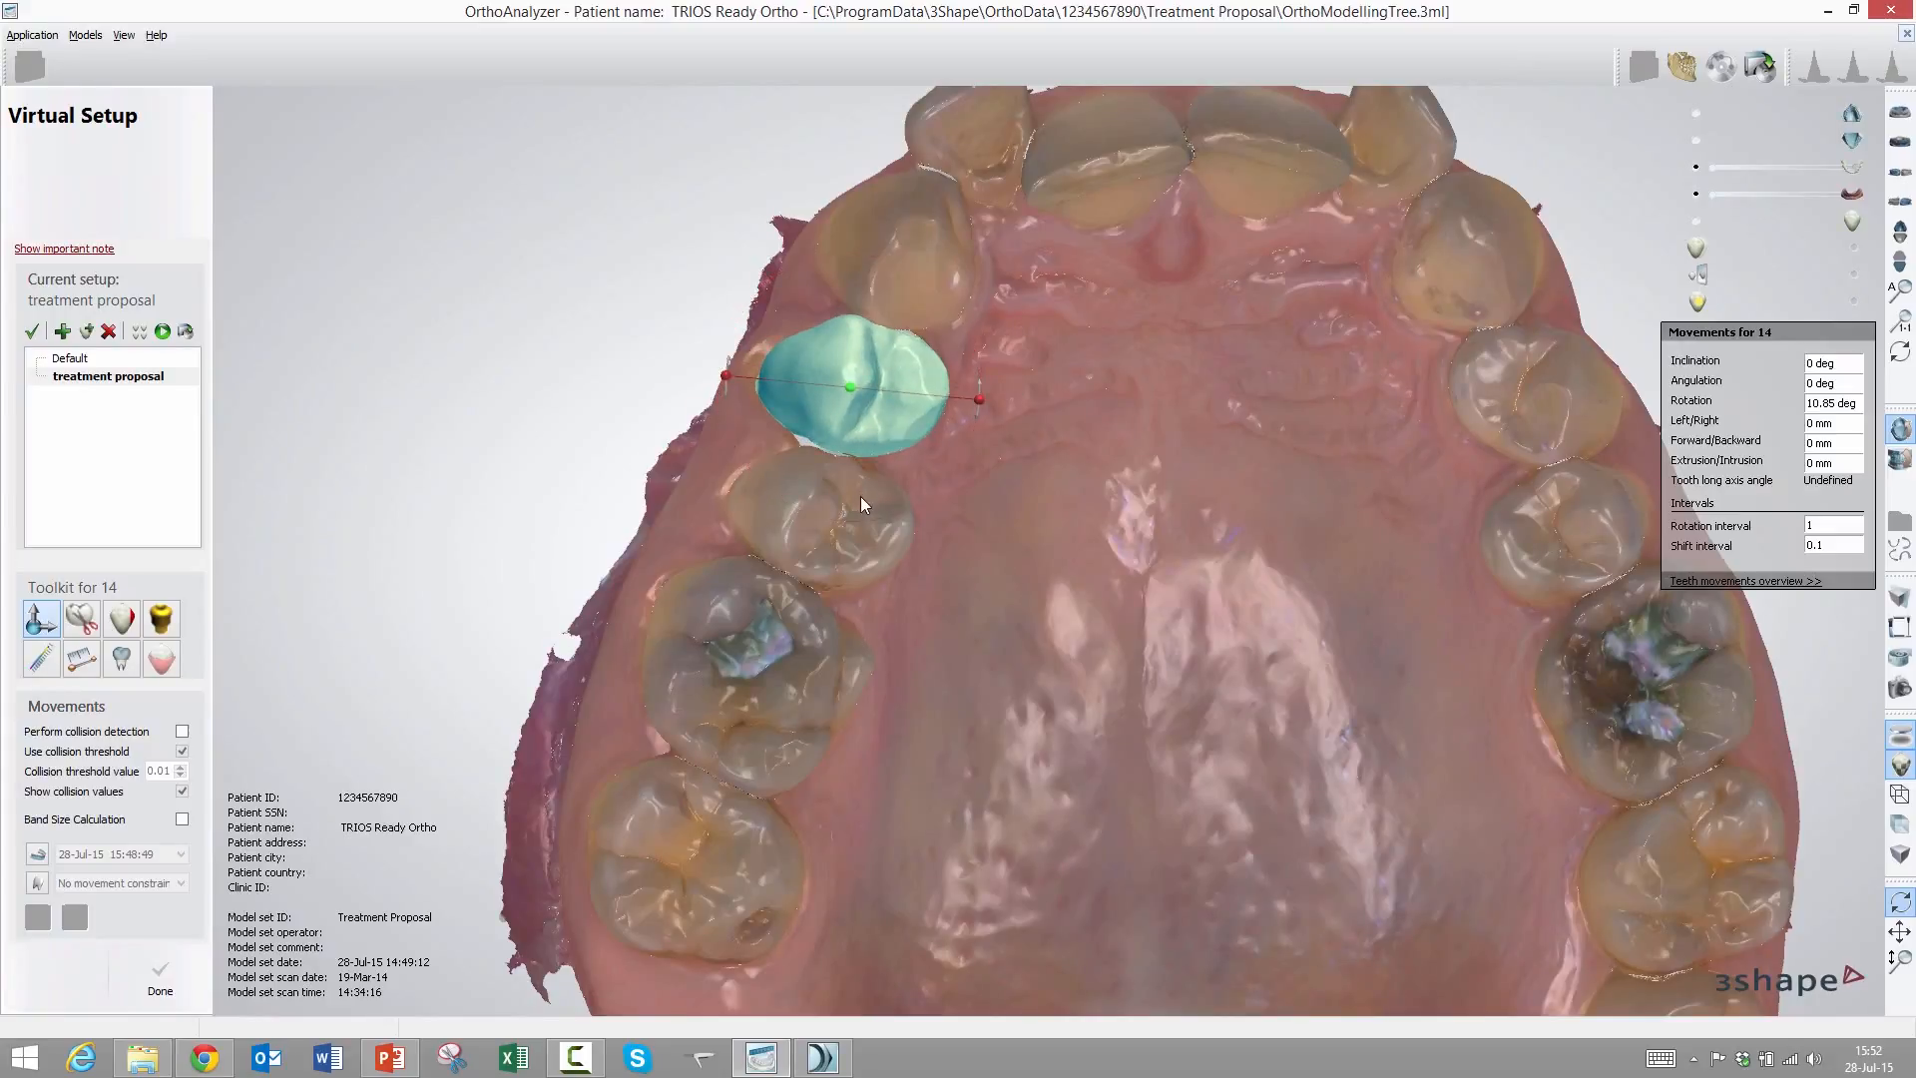
Rotate upper premolar 15 and fine-tune it in 1-degree increments to a rotation of about -3.5 degrees
click(844, 523)
drag(706, 463, 704, 485)
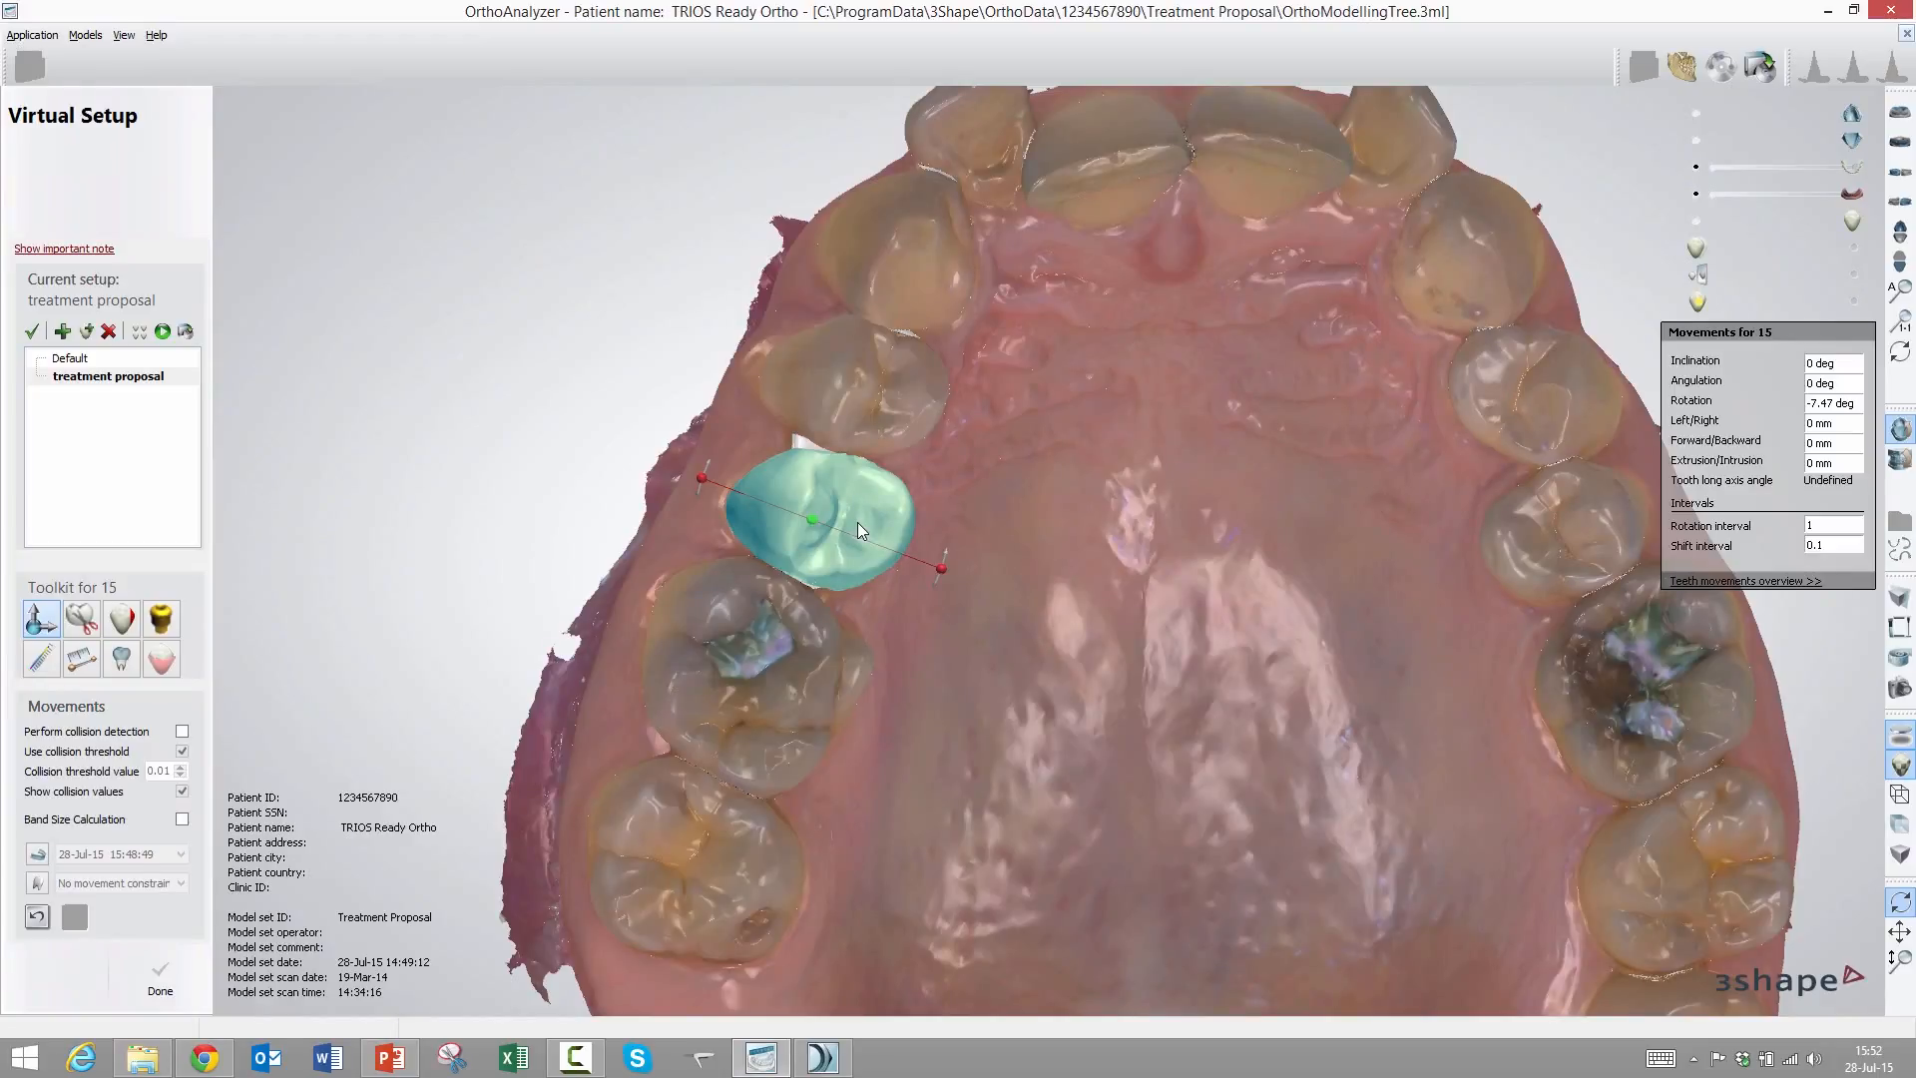
key(Left)
key(Left)
key(Left)
key(Left)
key(Right)
key(Right)
key(Right)
key(Right)
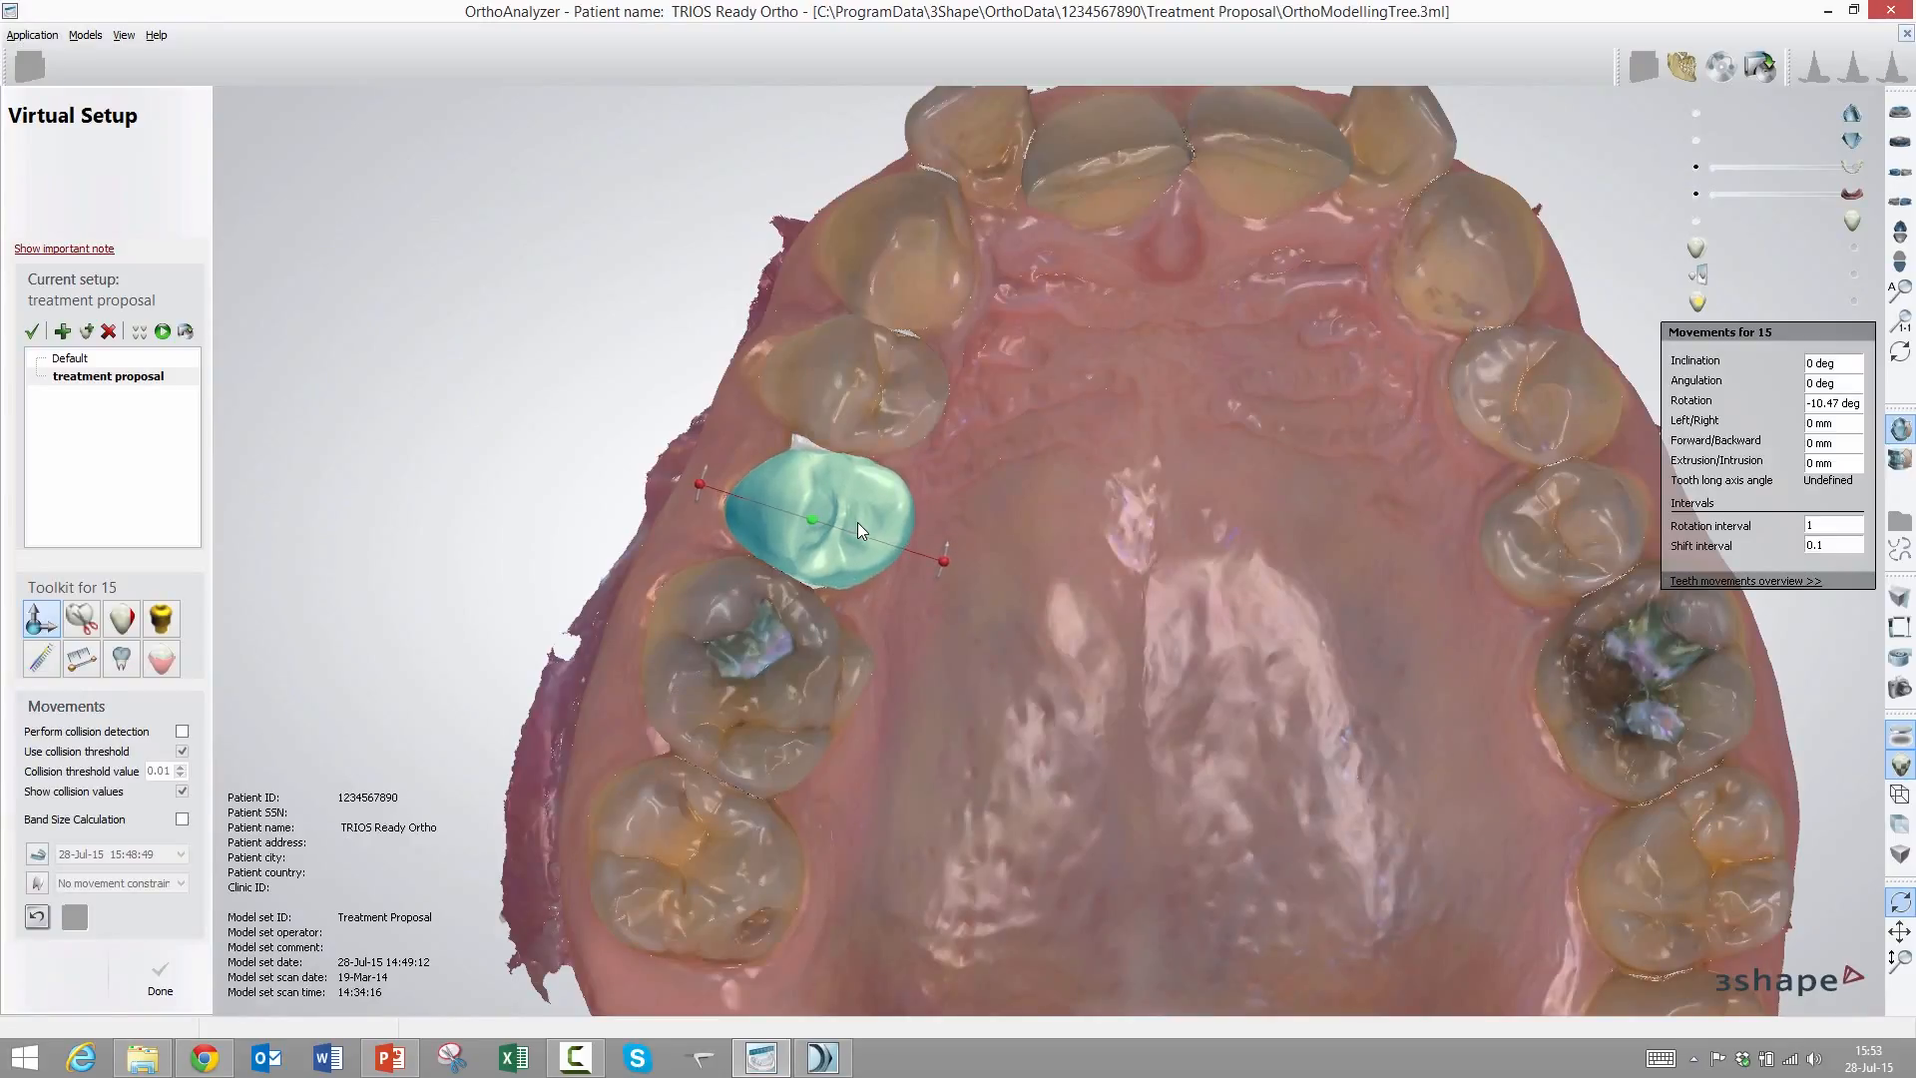
key(Right)
key(Right)
key(Right)
key(Right)
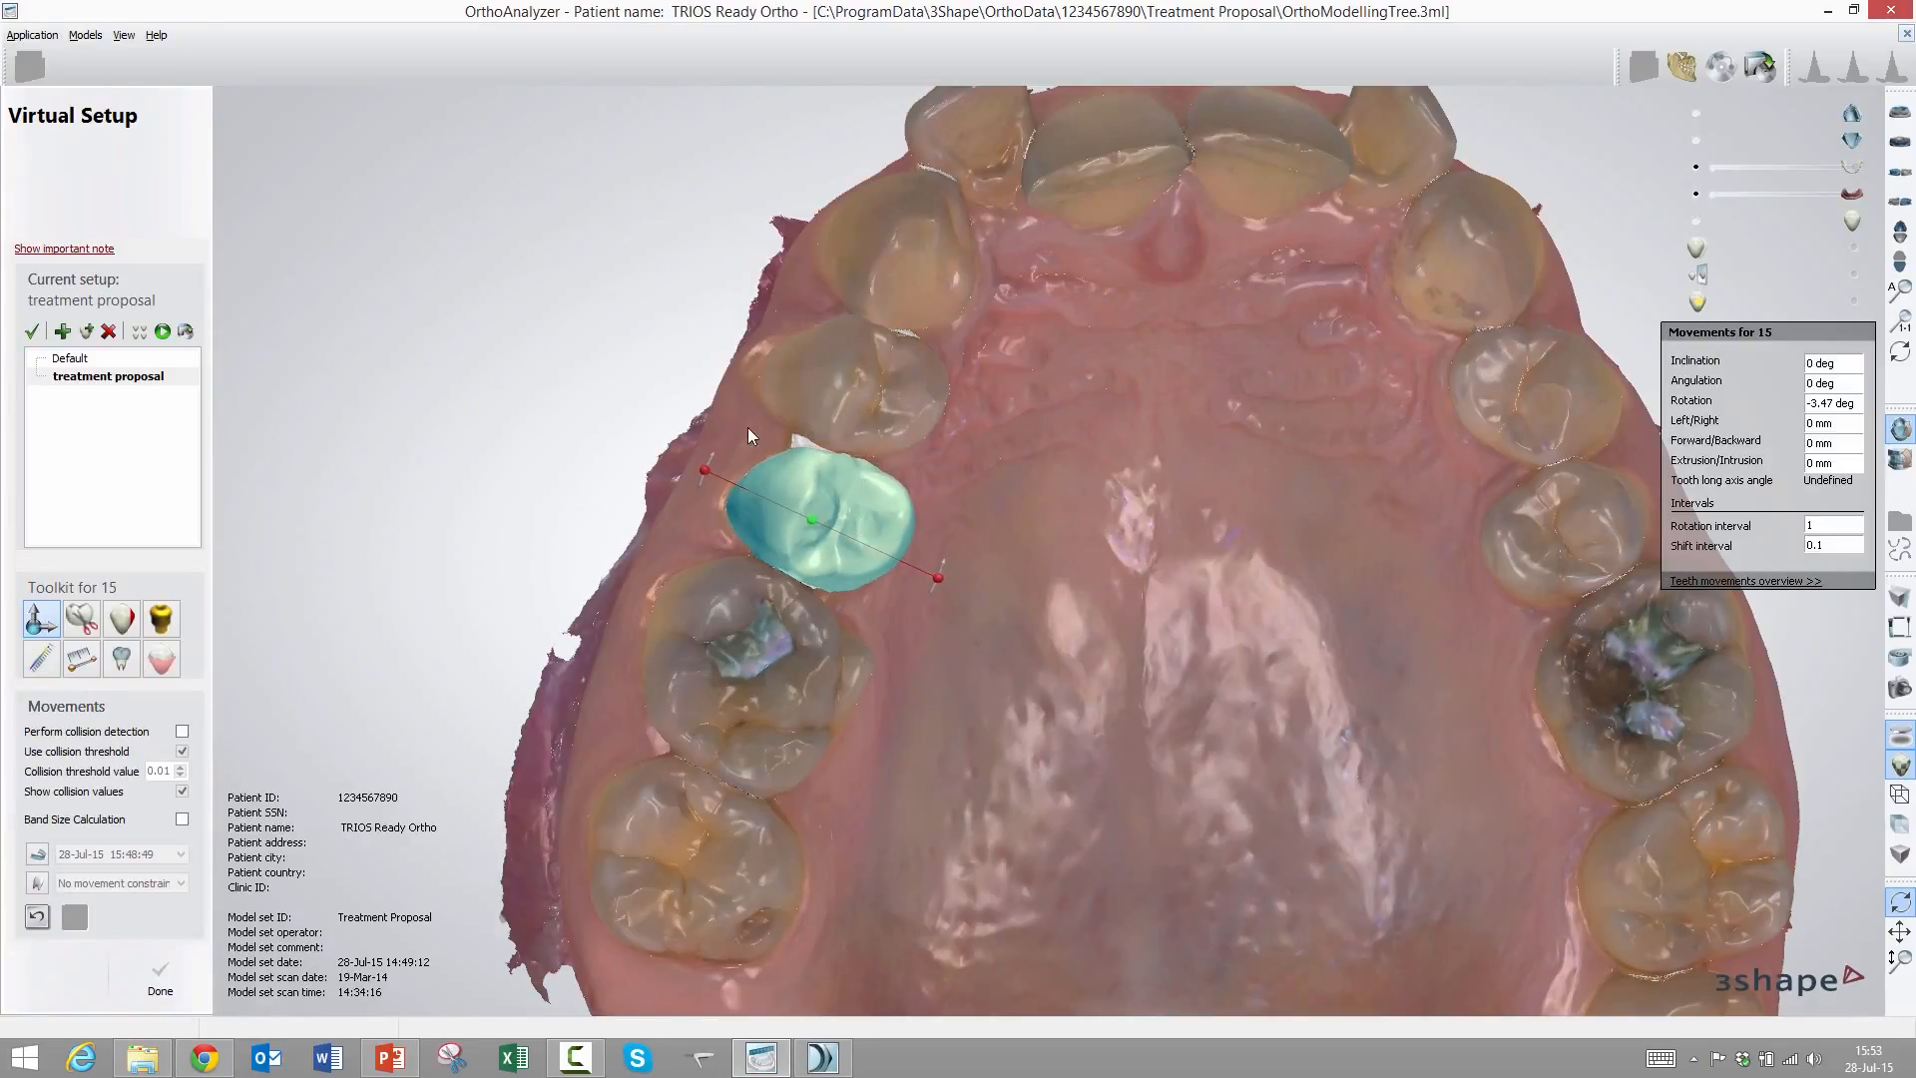
Shift tooth 15 vertically by one 0.1 mm increment to an extrusion/intrusion of -0.1 mm
right_drag(709, 399, 851, 513)
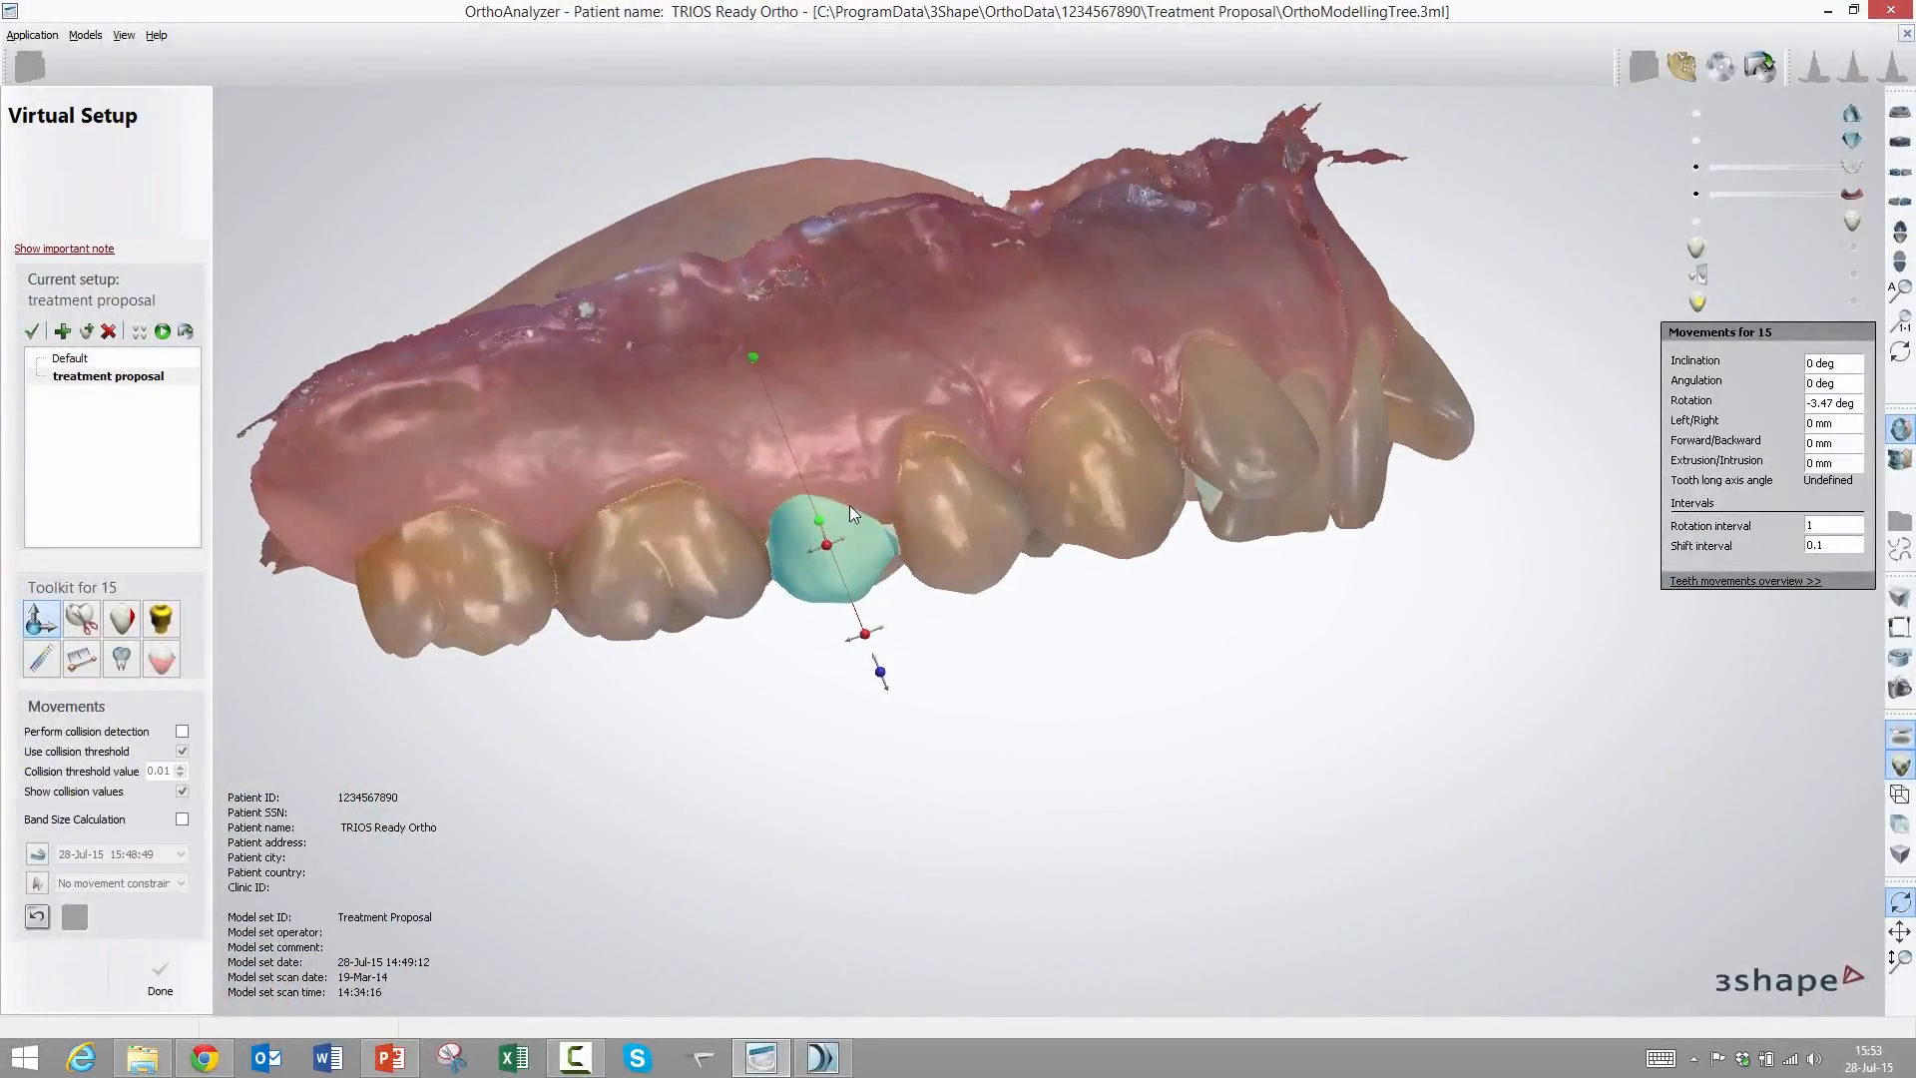
mouse_move(848, 505)
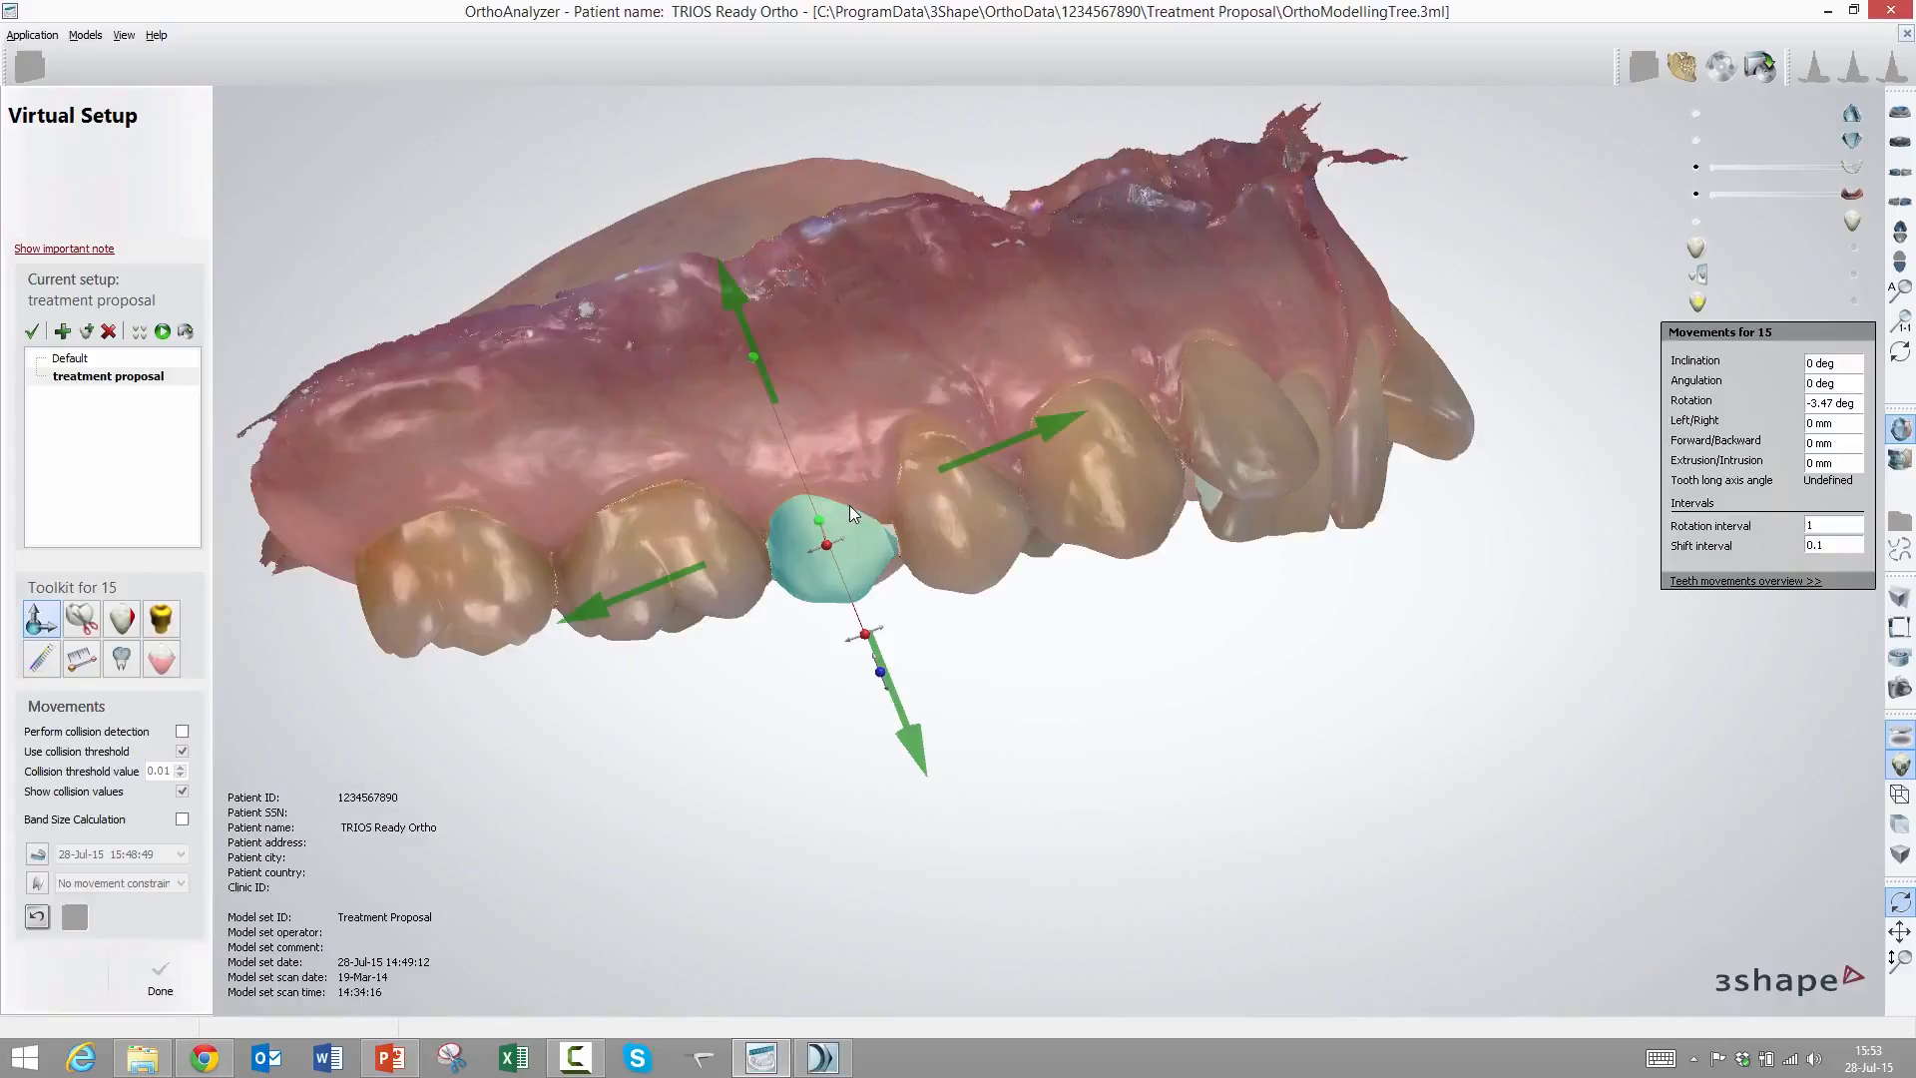
key(Up)
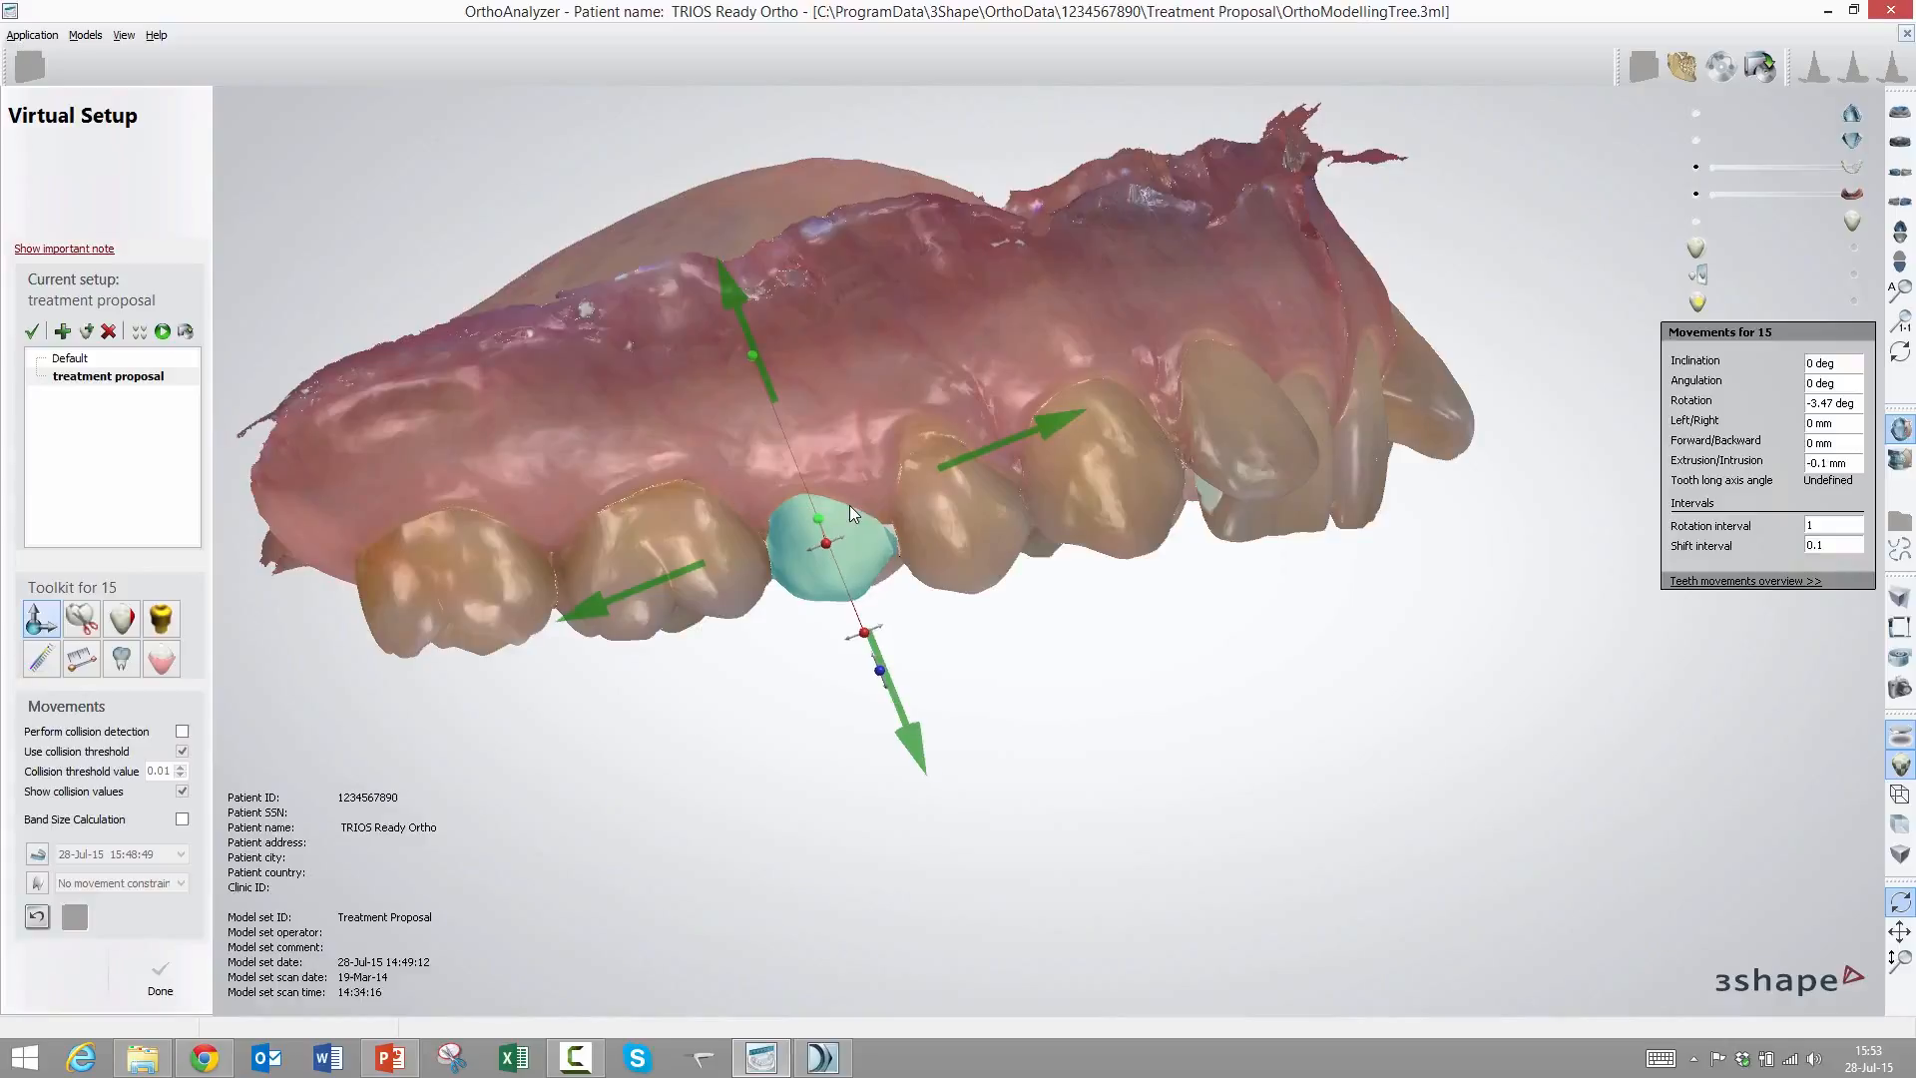
Shift tooth 15 vertically in 0.1 mm increments to an extrusion/intrusion of 0.3 mm
key(Down)
key(Down)
key(Down)
key(Down)
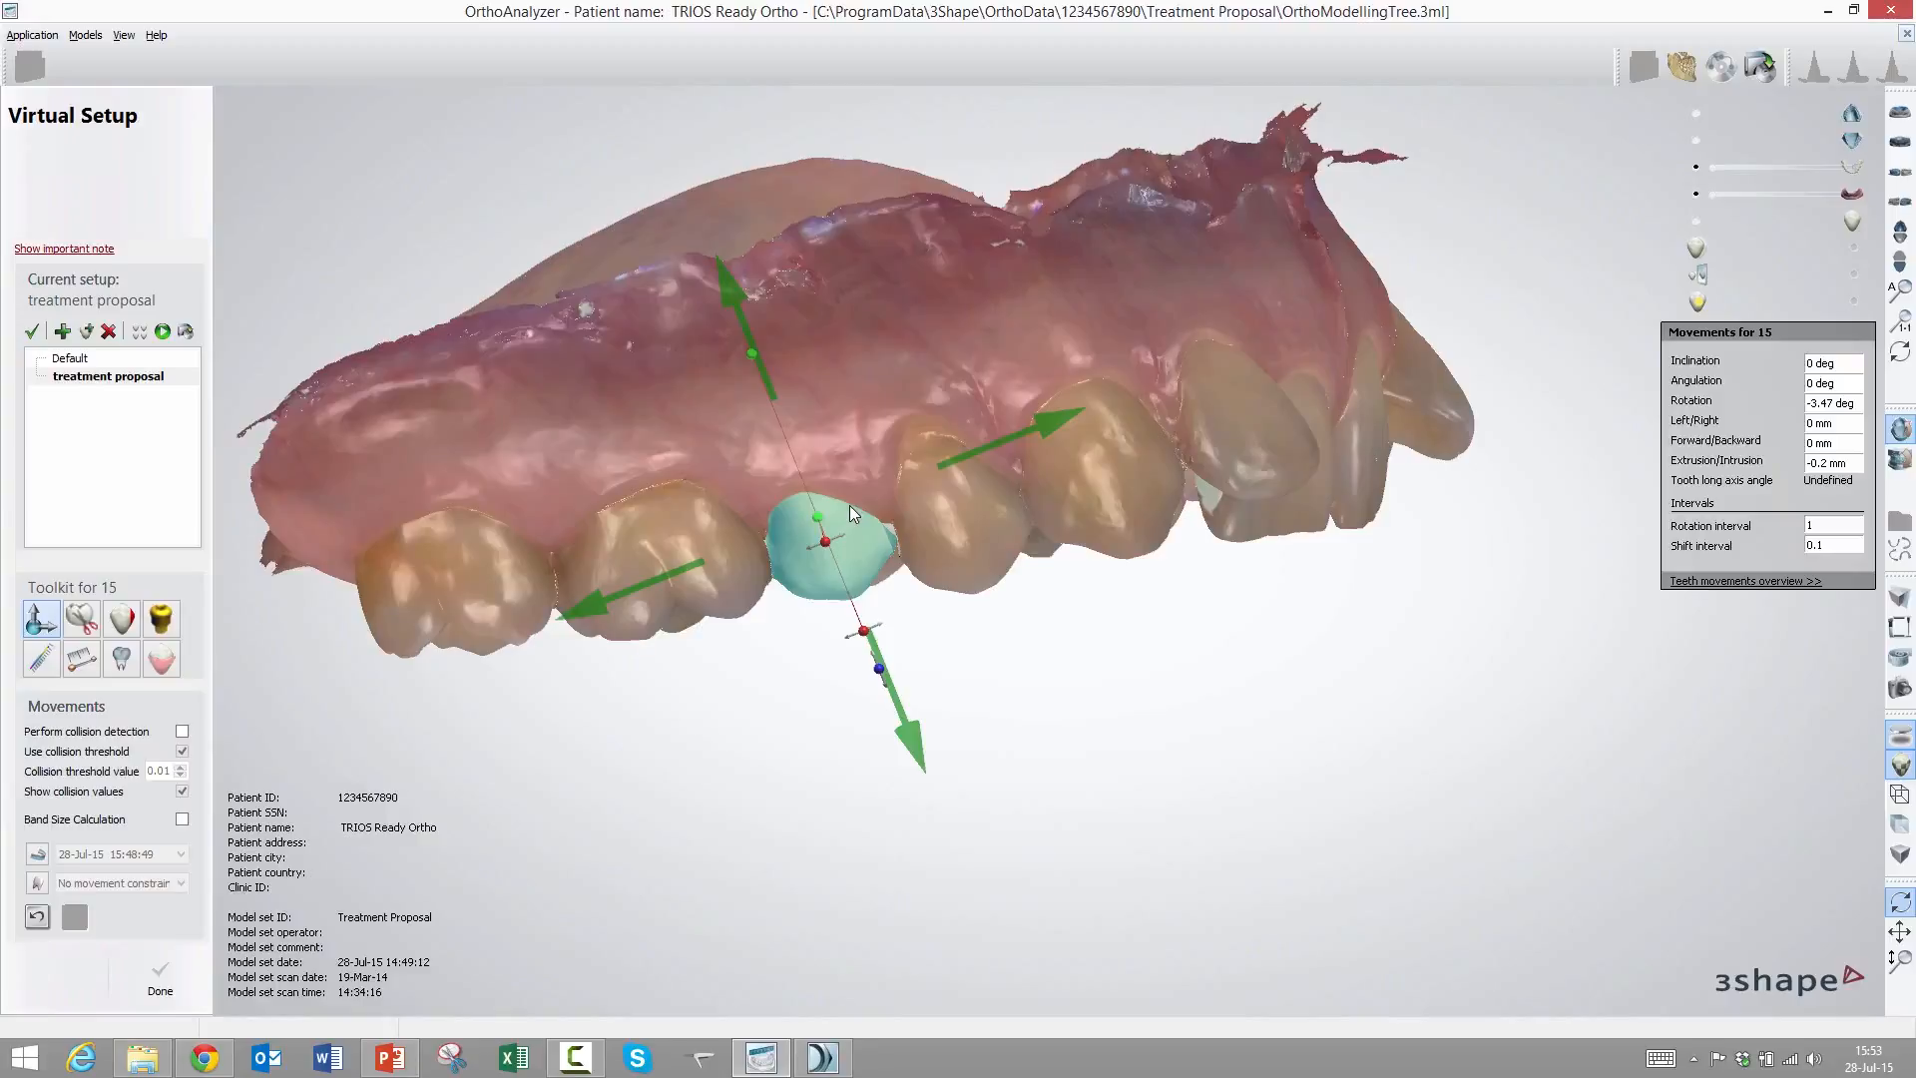
Try shifting tooth 15 sideways in 0.1 mm increments, returning its left/right movement to 0 mm
key(Right)
key(Right)
key(Right)
key(Right)
key(Right)
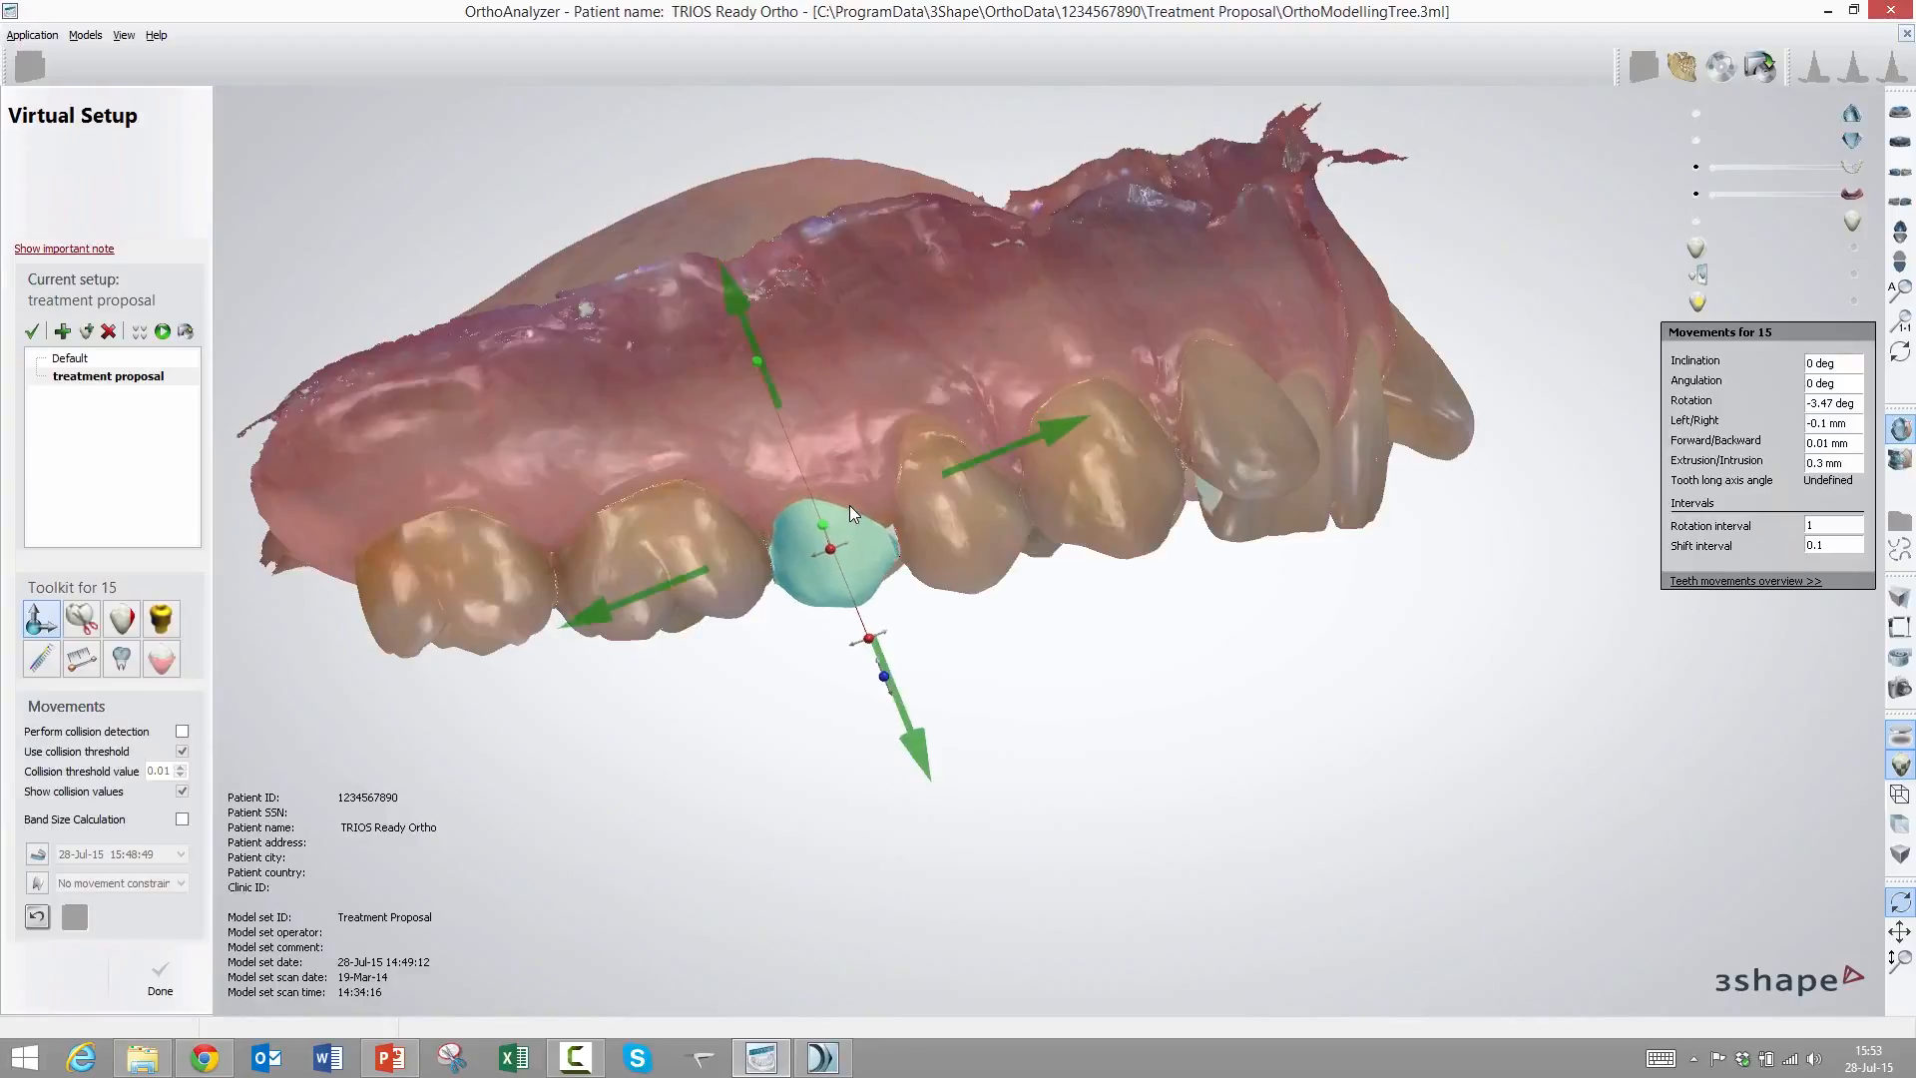
key(Left)
key(Left)
key(Left)
key(Left)
key(Left)
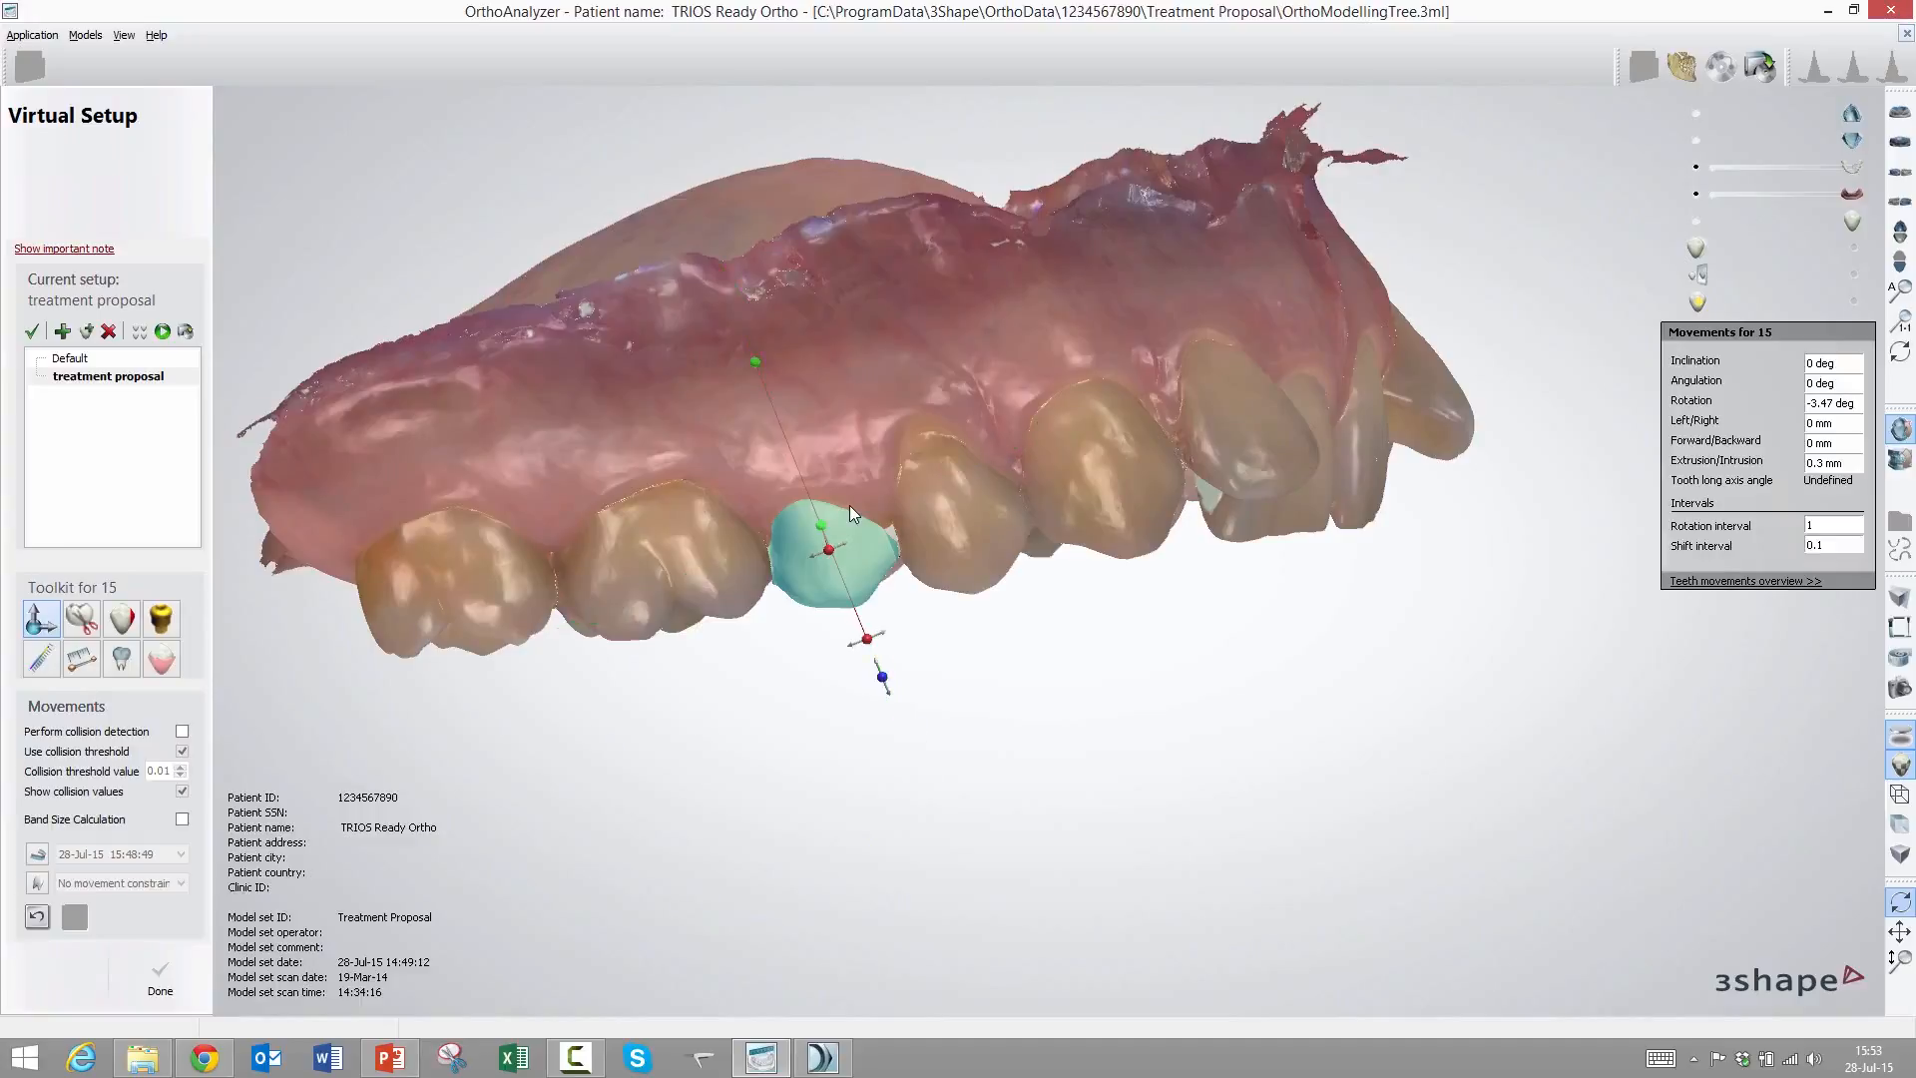
Adjust tooth 15 to about 0.57 degrees angulation, -6.38 degrees rotation, 0.27 mm left/right, 0.63 mm forward/backward and 0.41 mm extrusion/intrusion
scroll(848, 512, up, 2)
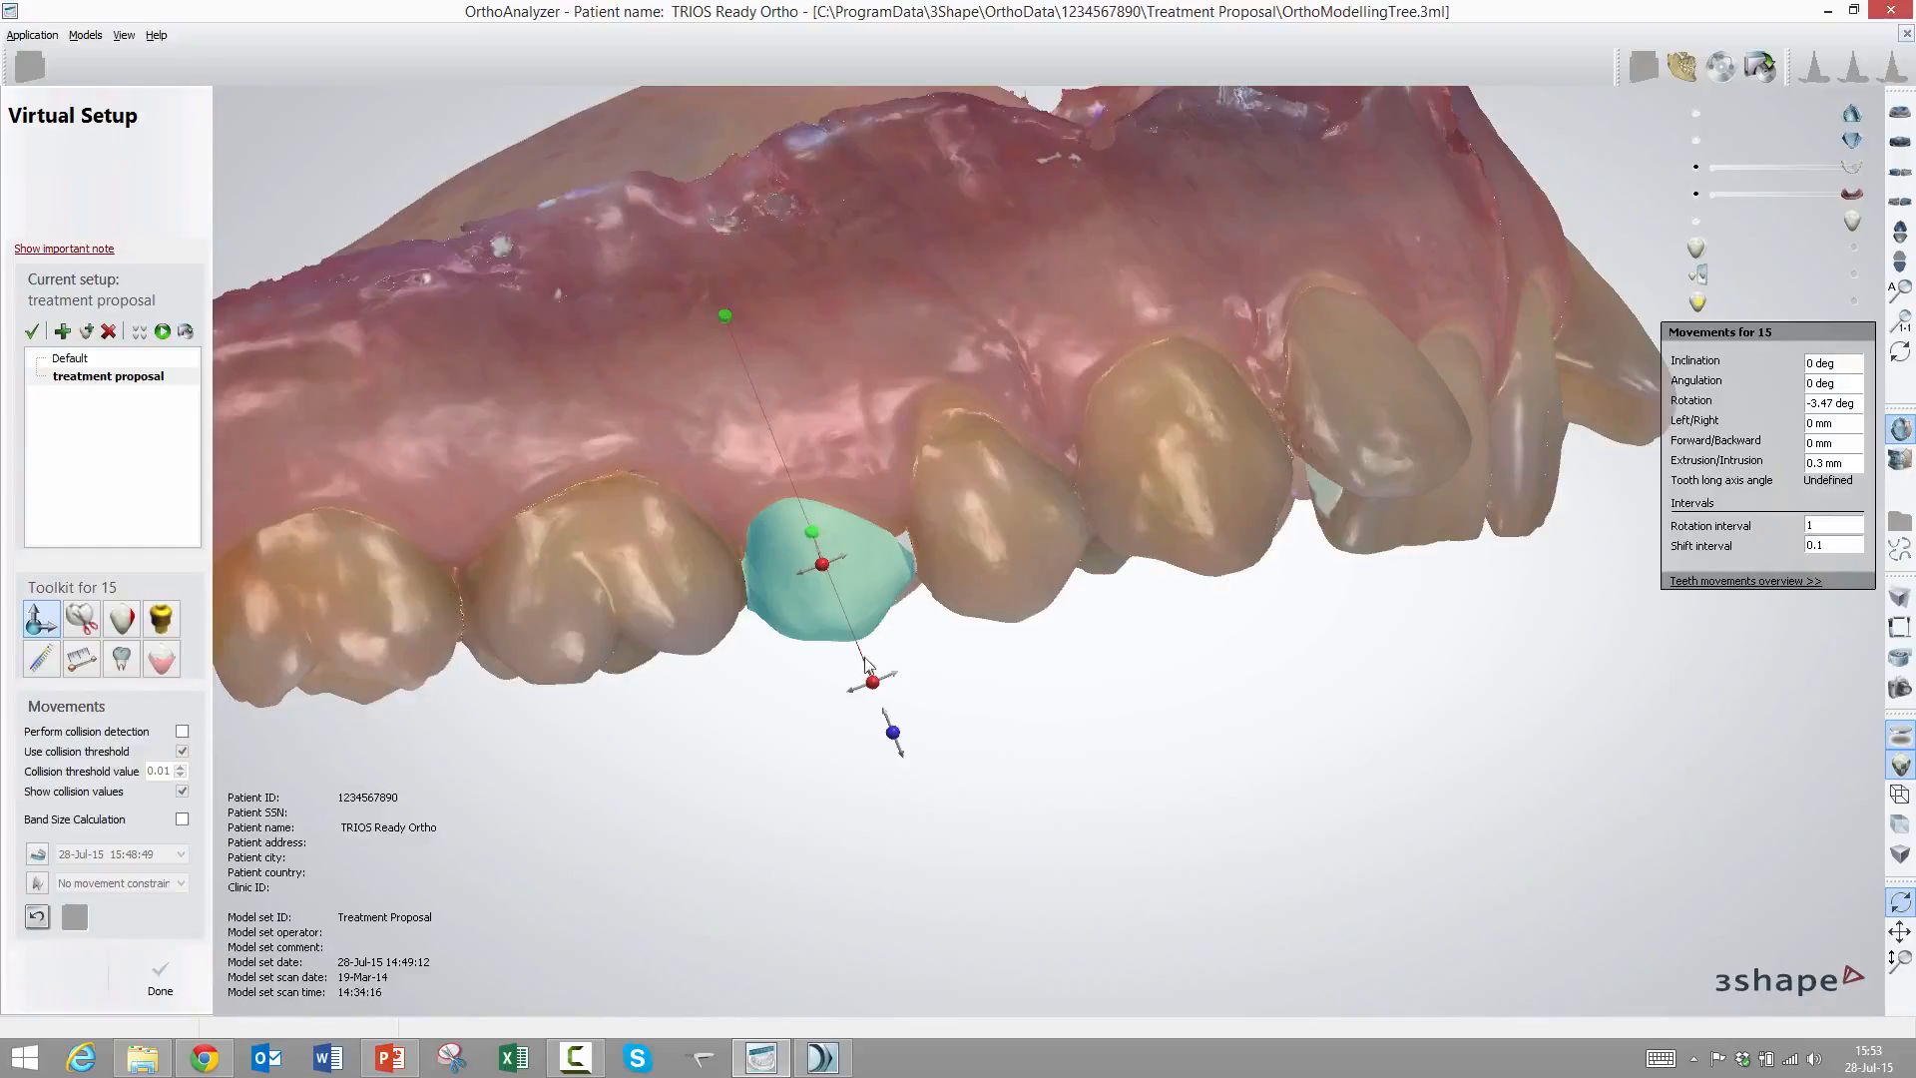
mouse_move(867, 690)
mouse_down()
mouse_move(874, 670)
mouse_move(825, 703)
mouse_move(897, 676)
mouse_move(875, 678)
mouse_up()
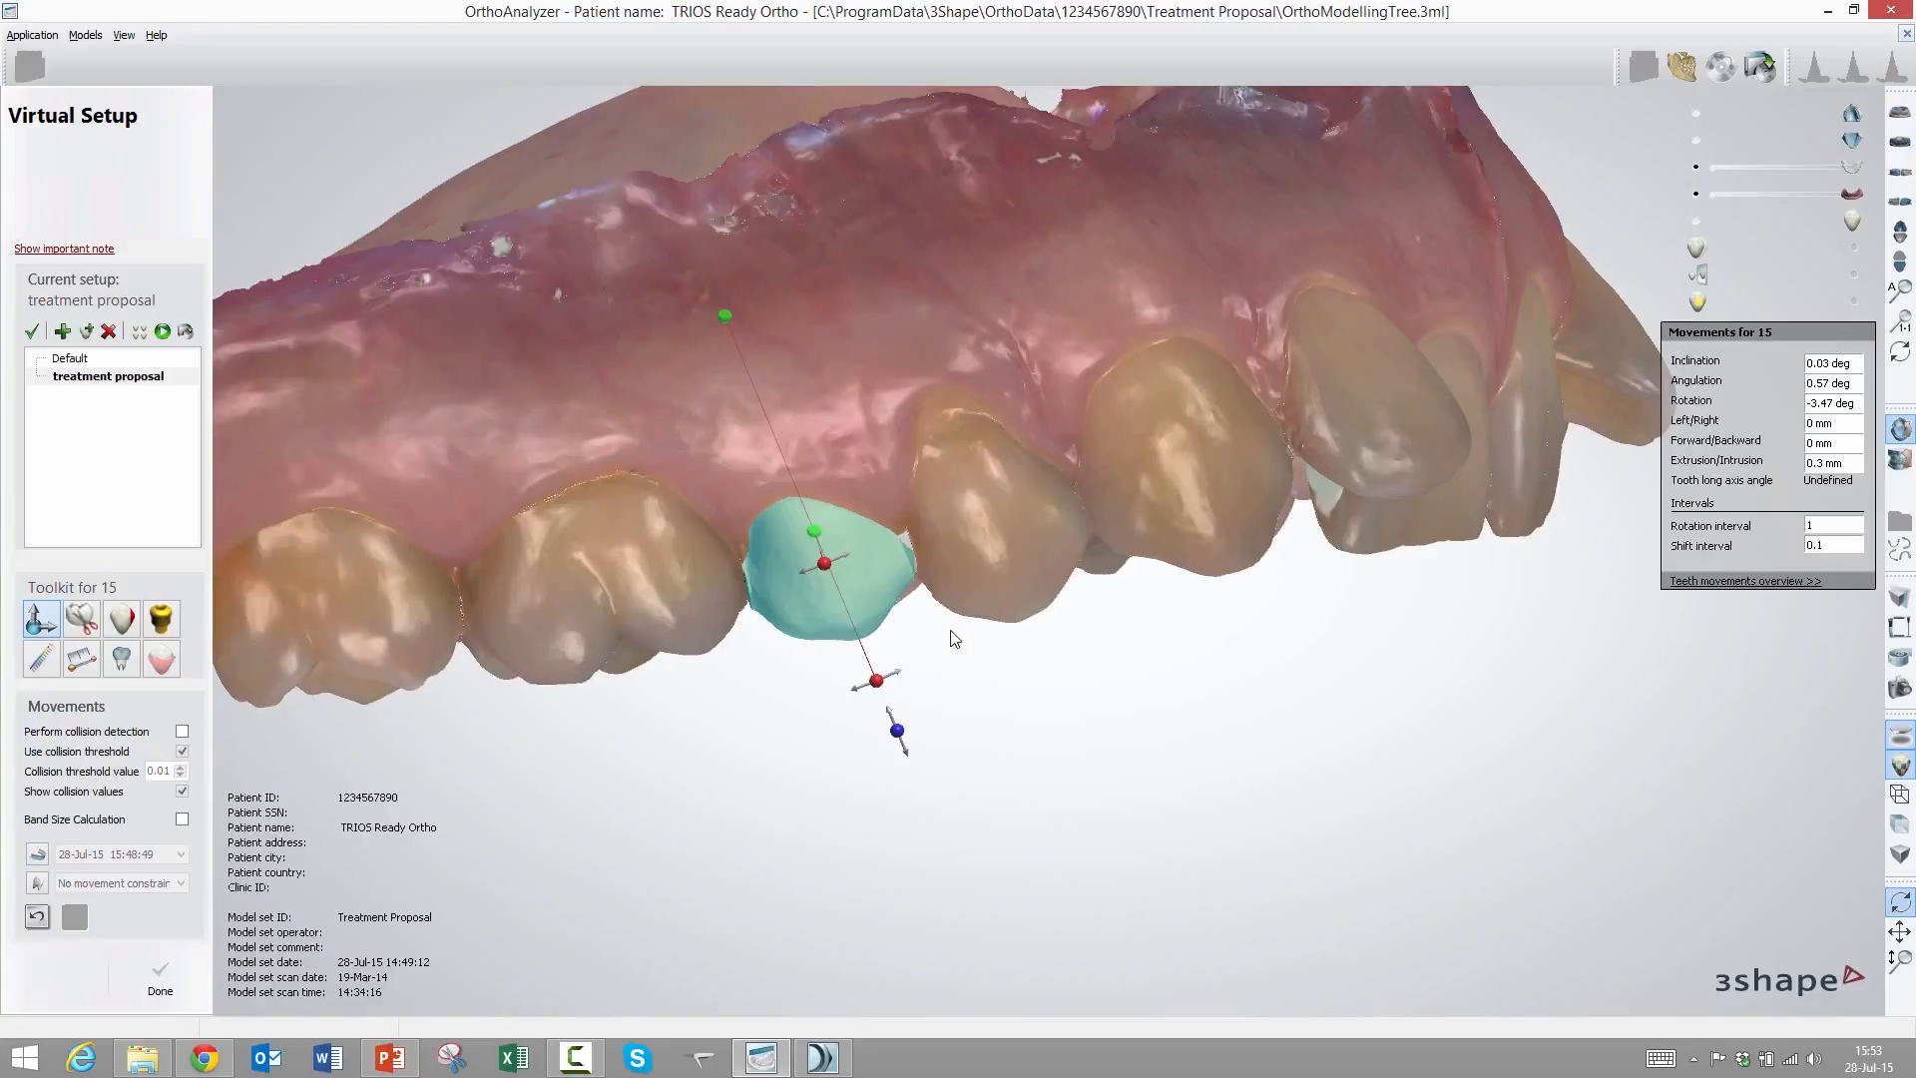
right_drag(881, 595, 832, 359)
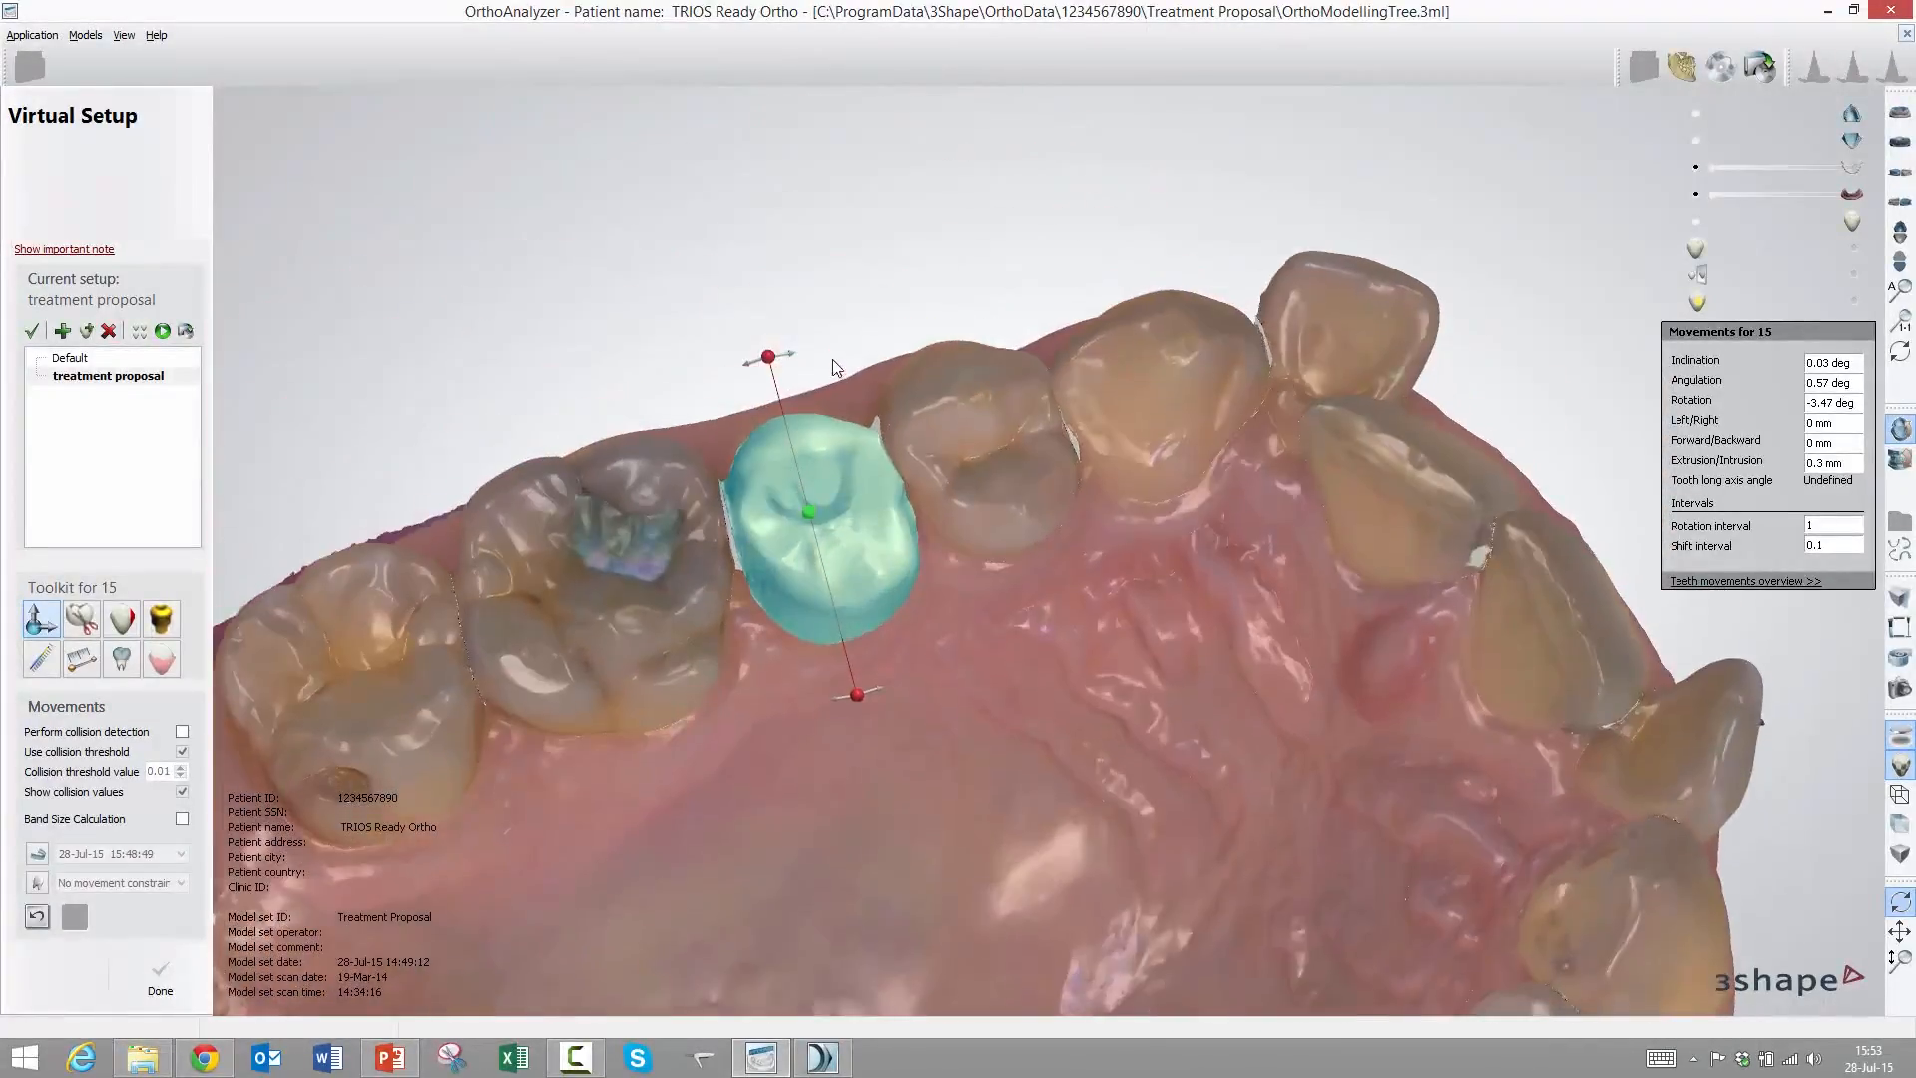
mouse_move(768, 366)
drag(768, 366, 760, 372)
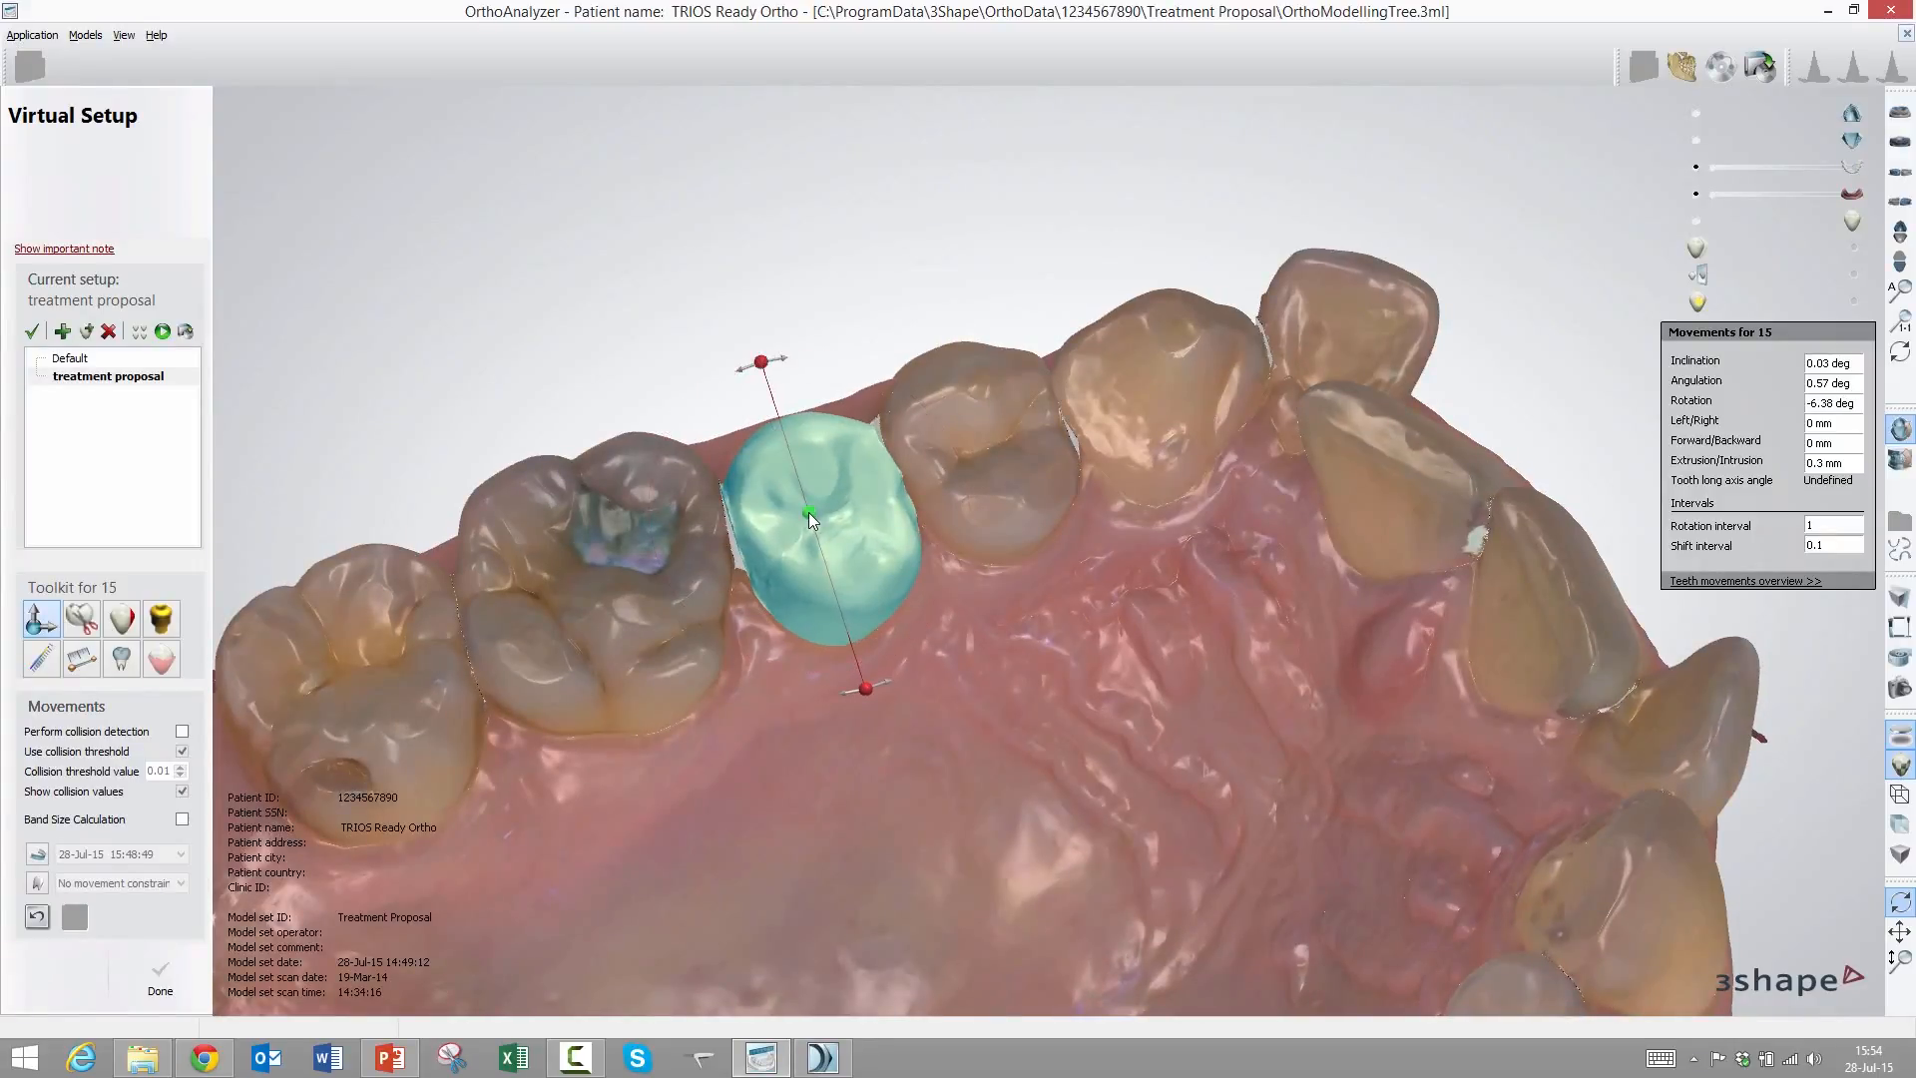
drag(808, 512, 798, 497)
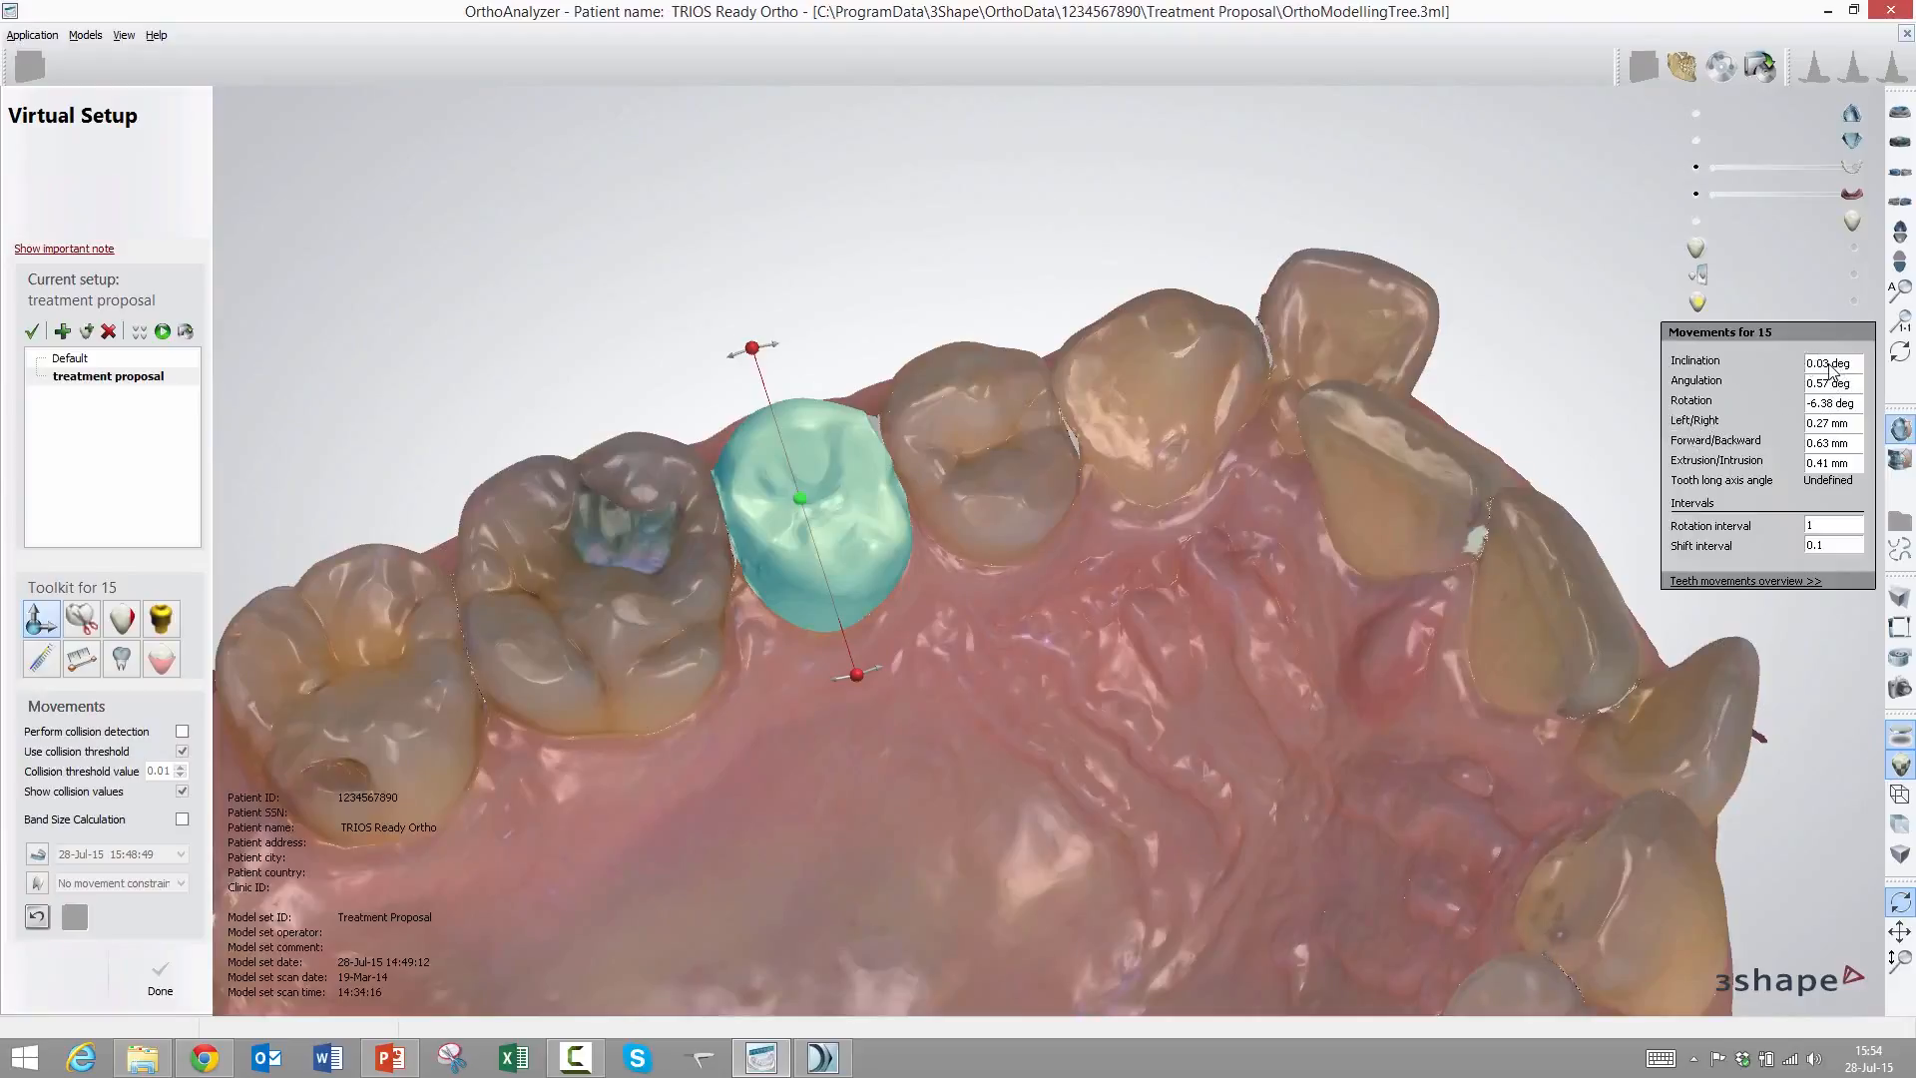
Isolate tooth 15 by hiding the gingiva and the other teeth, and set its inclination to 7 degrees
right_drag(910, 428, 804, 619)
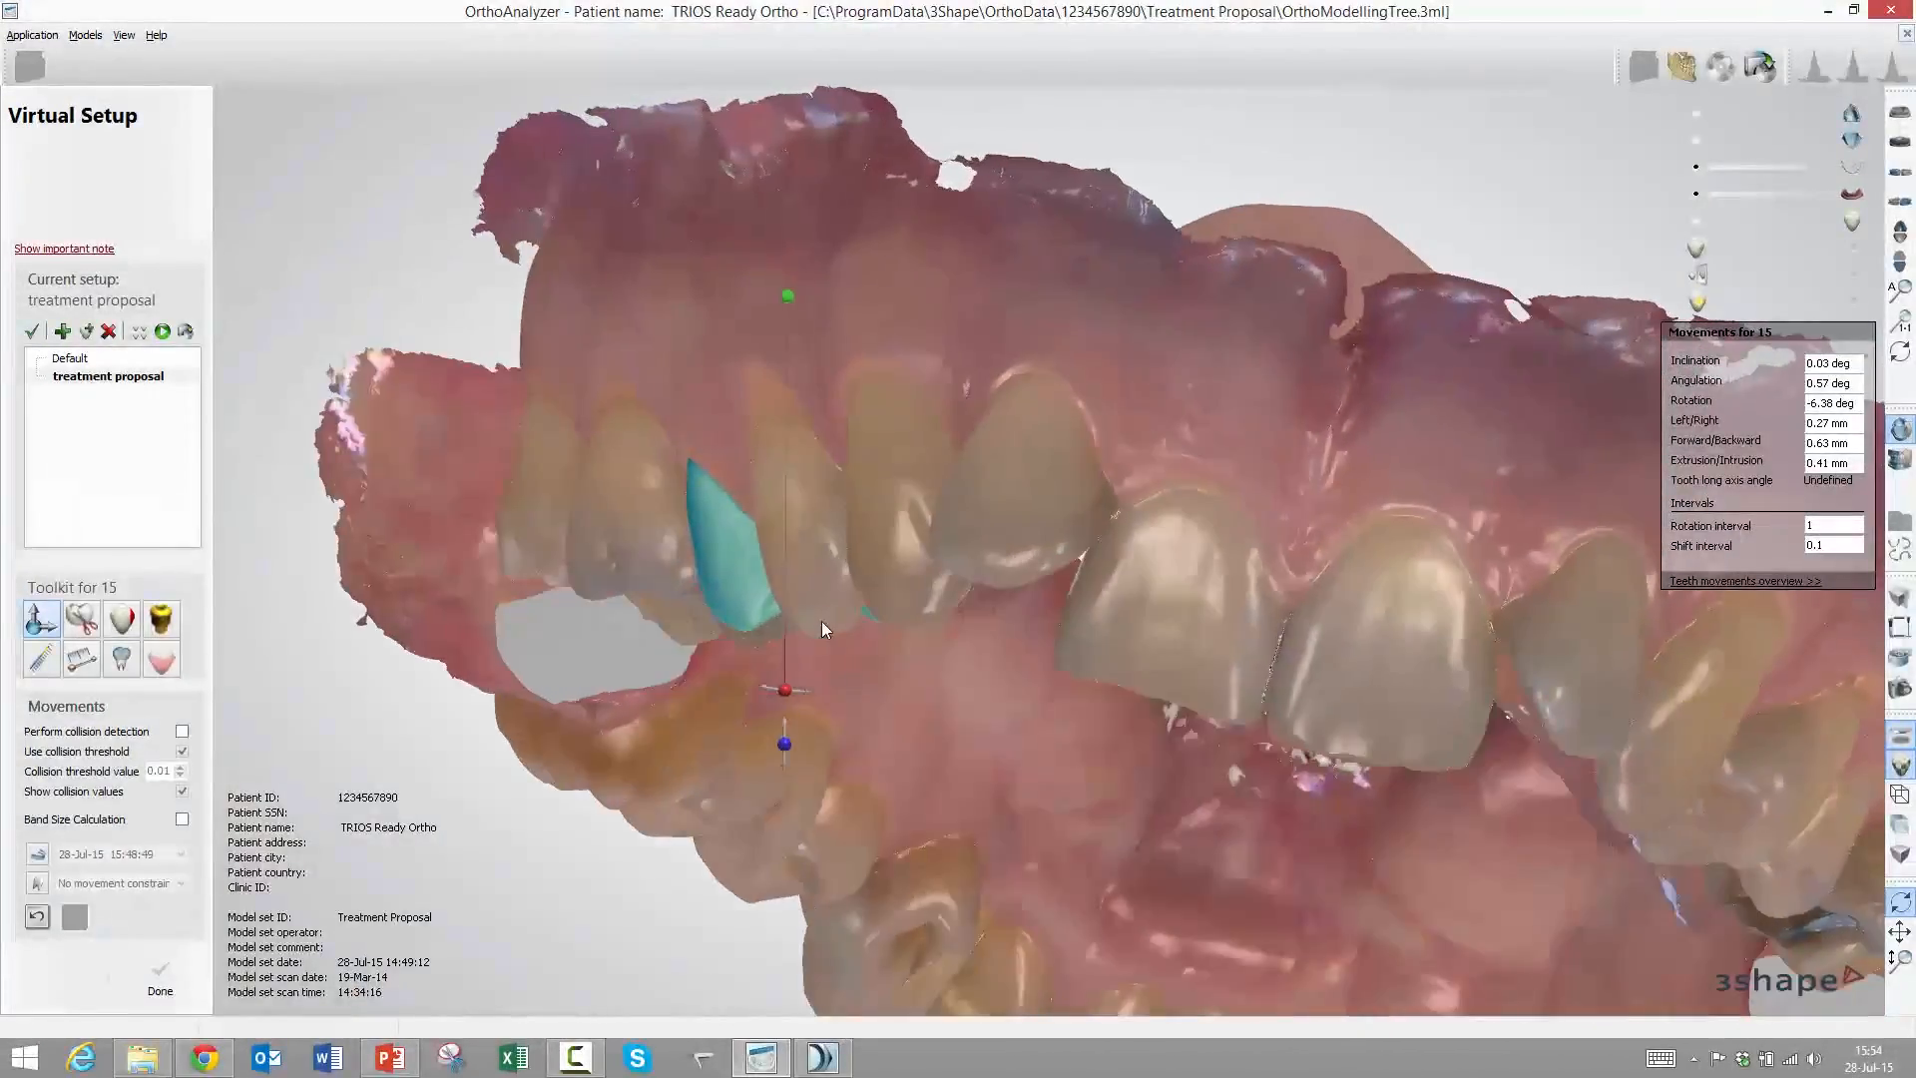
click(1696, 195)
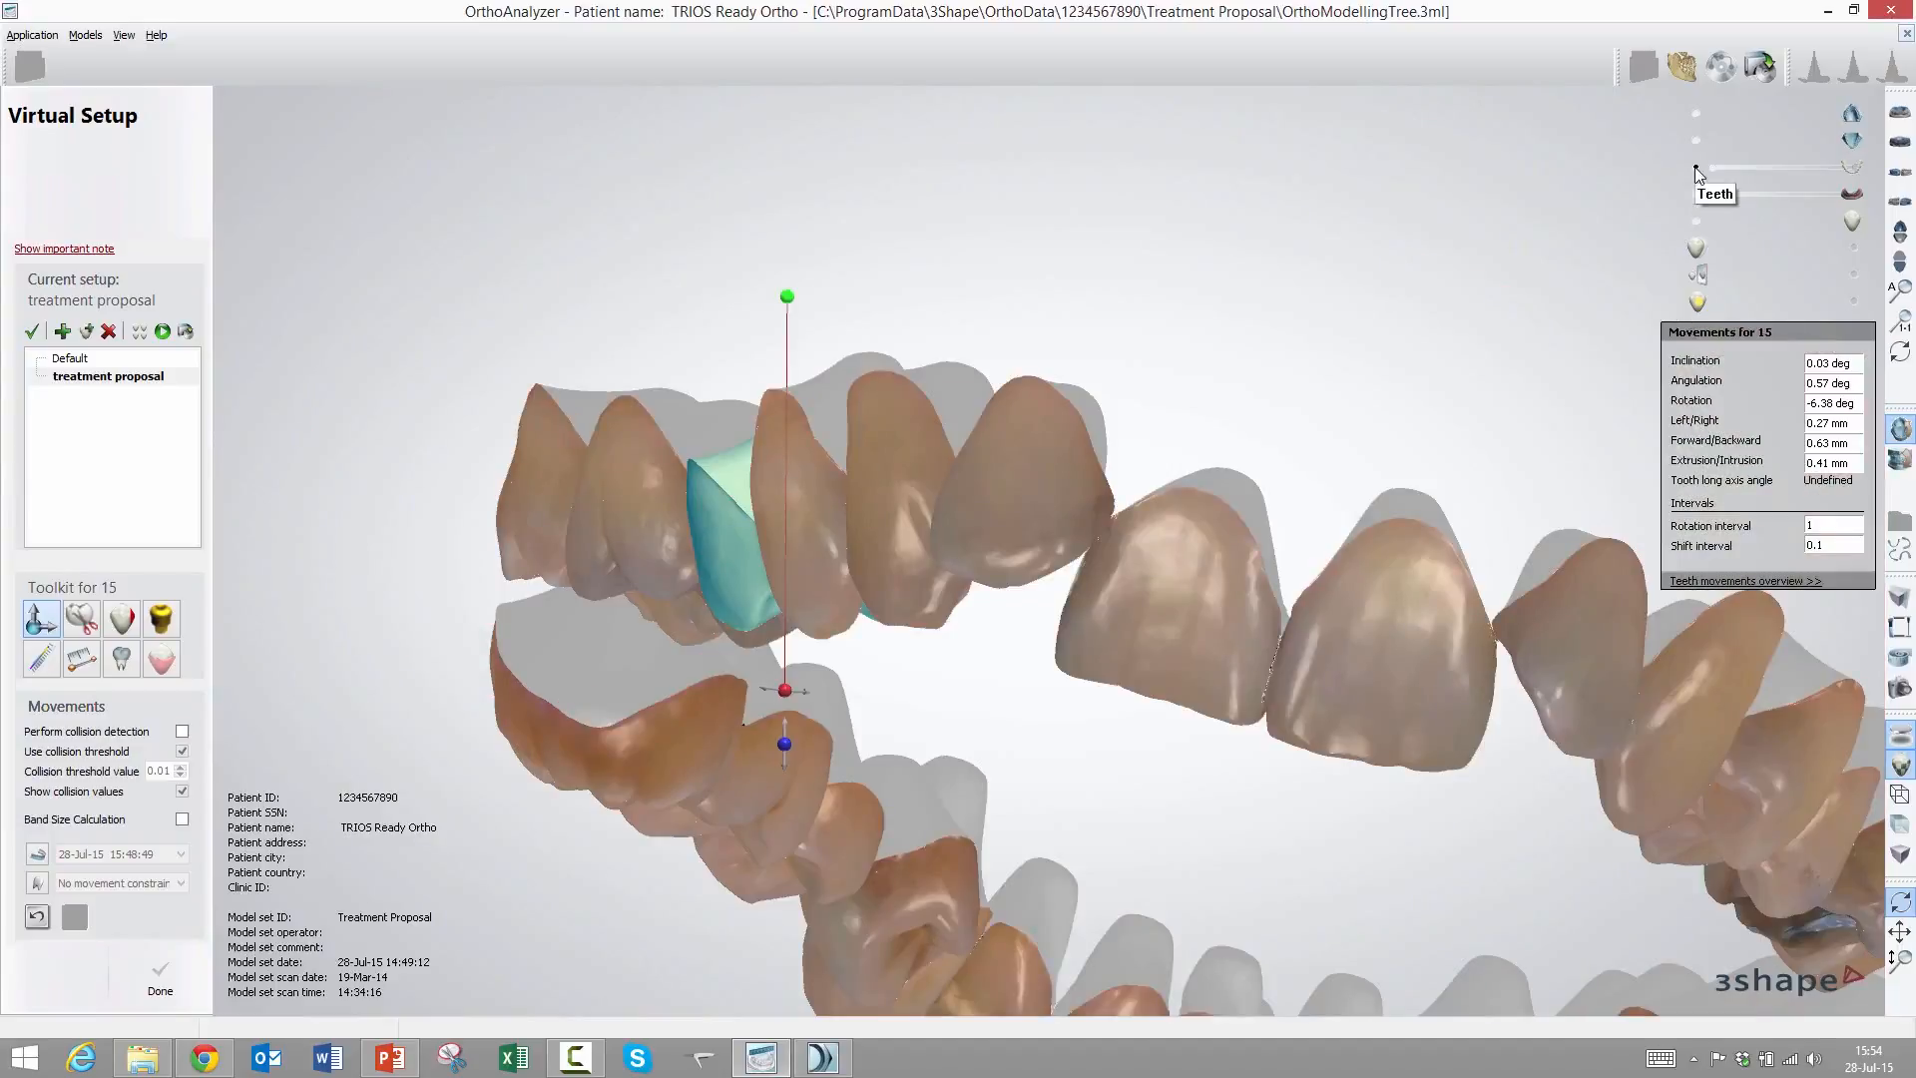
click(1696, 169)
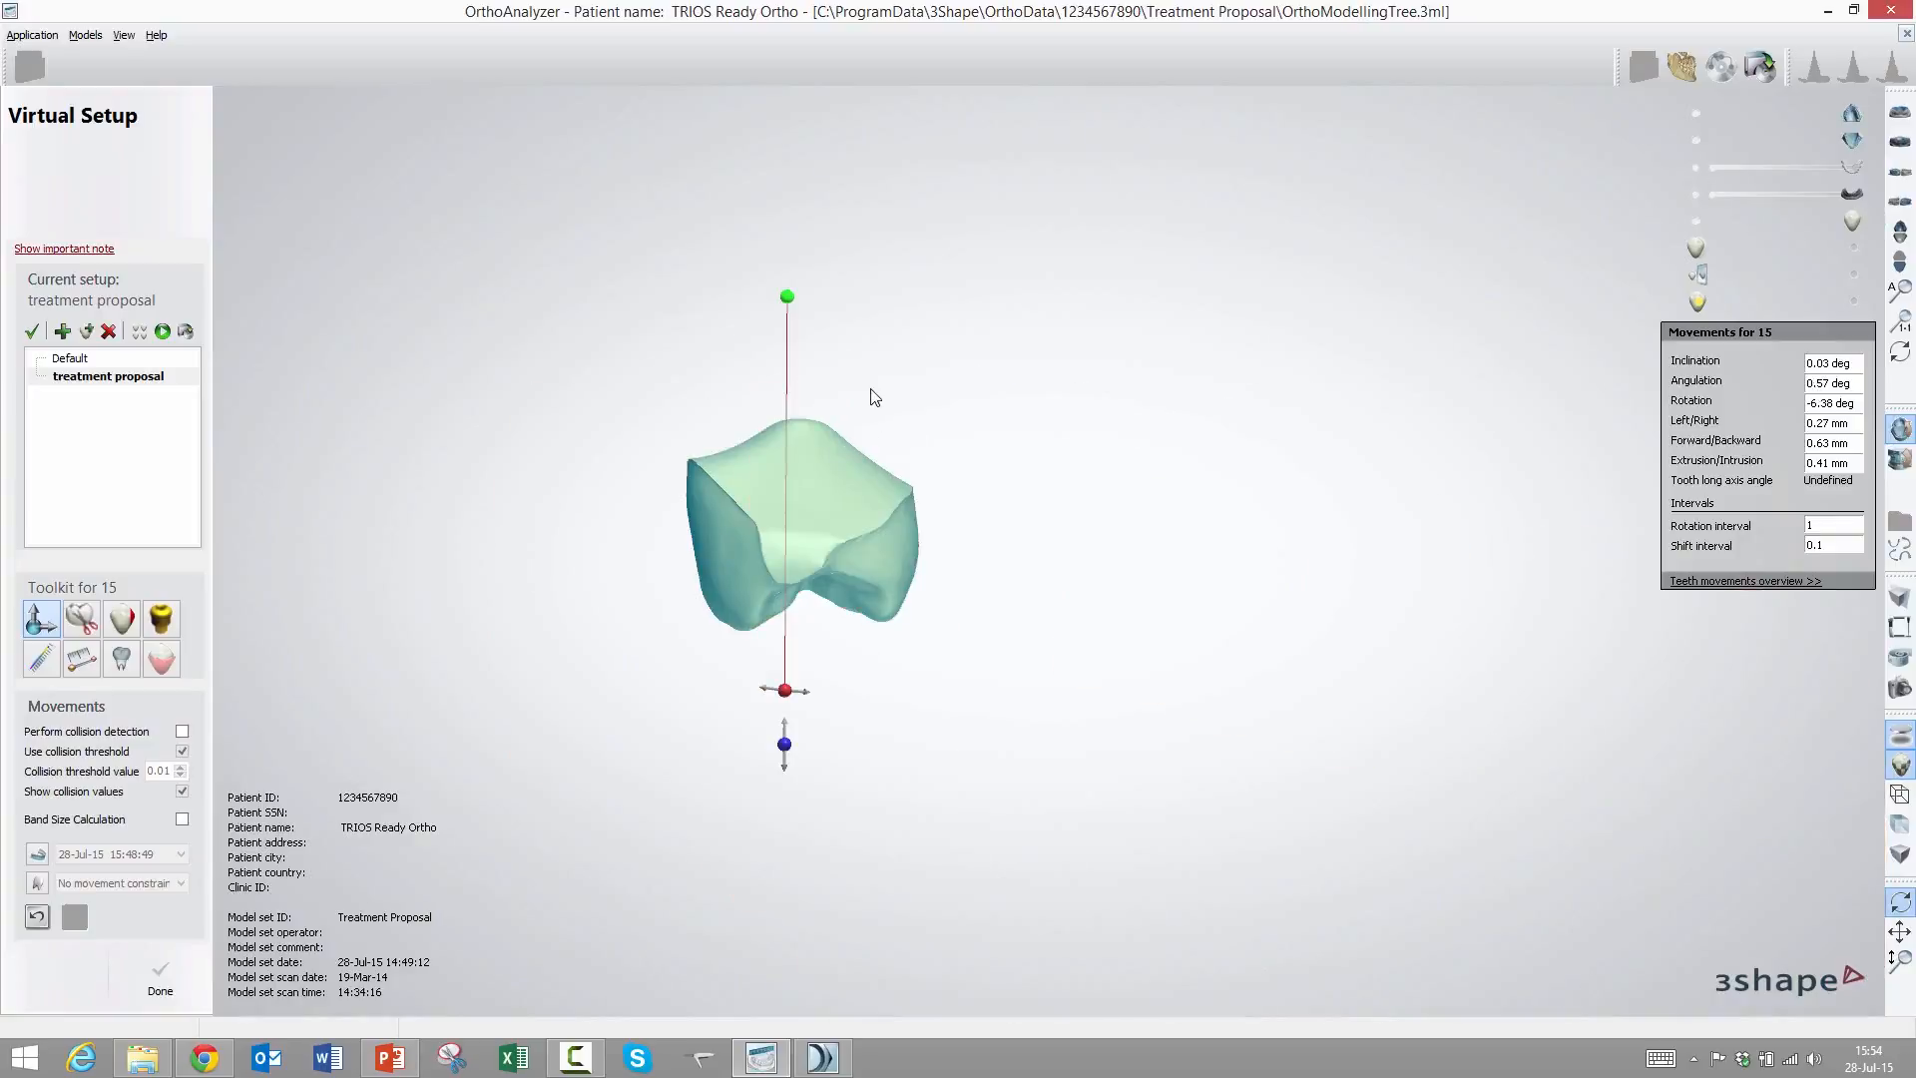
click(1831, 368)
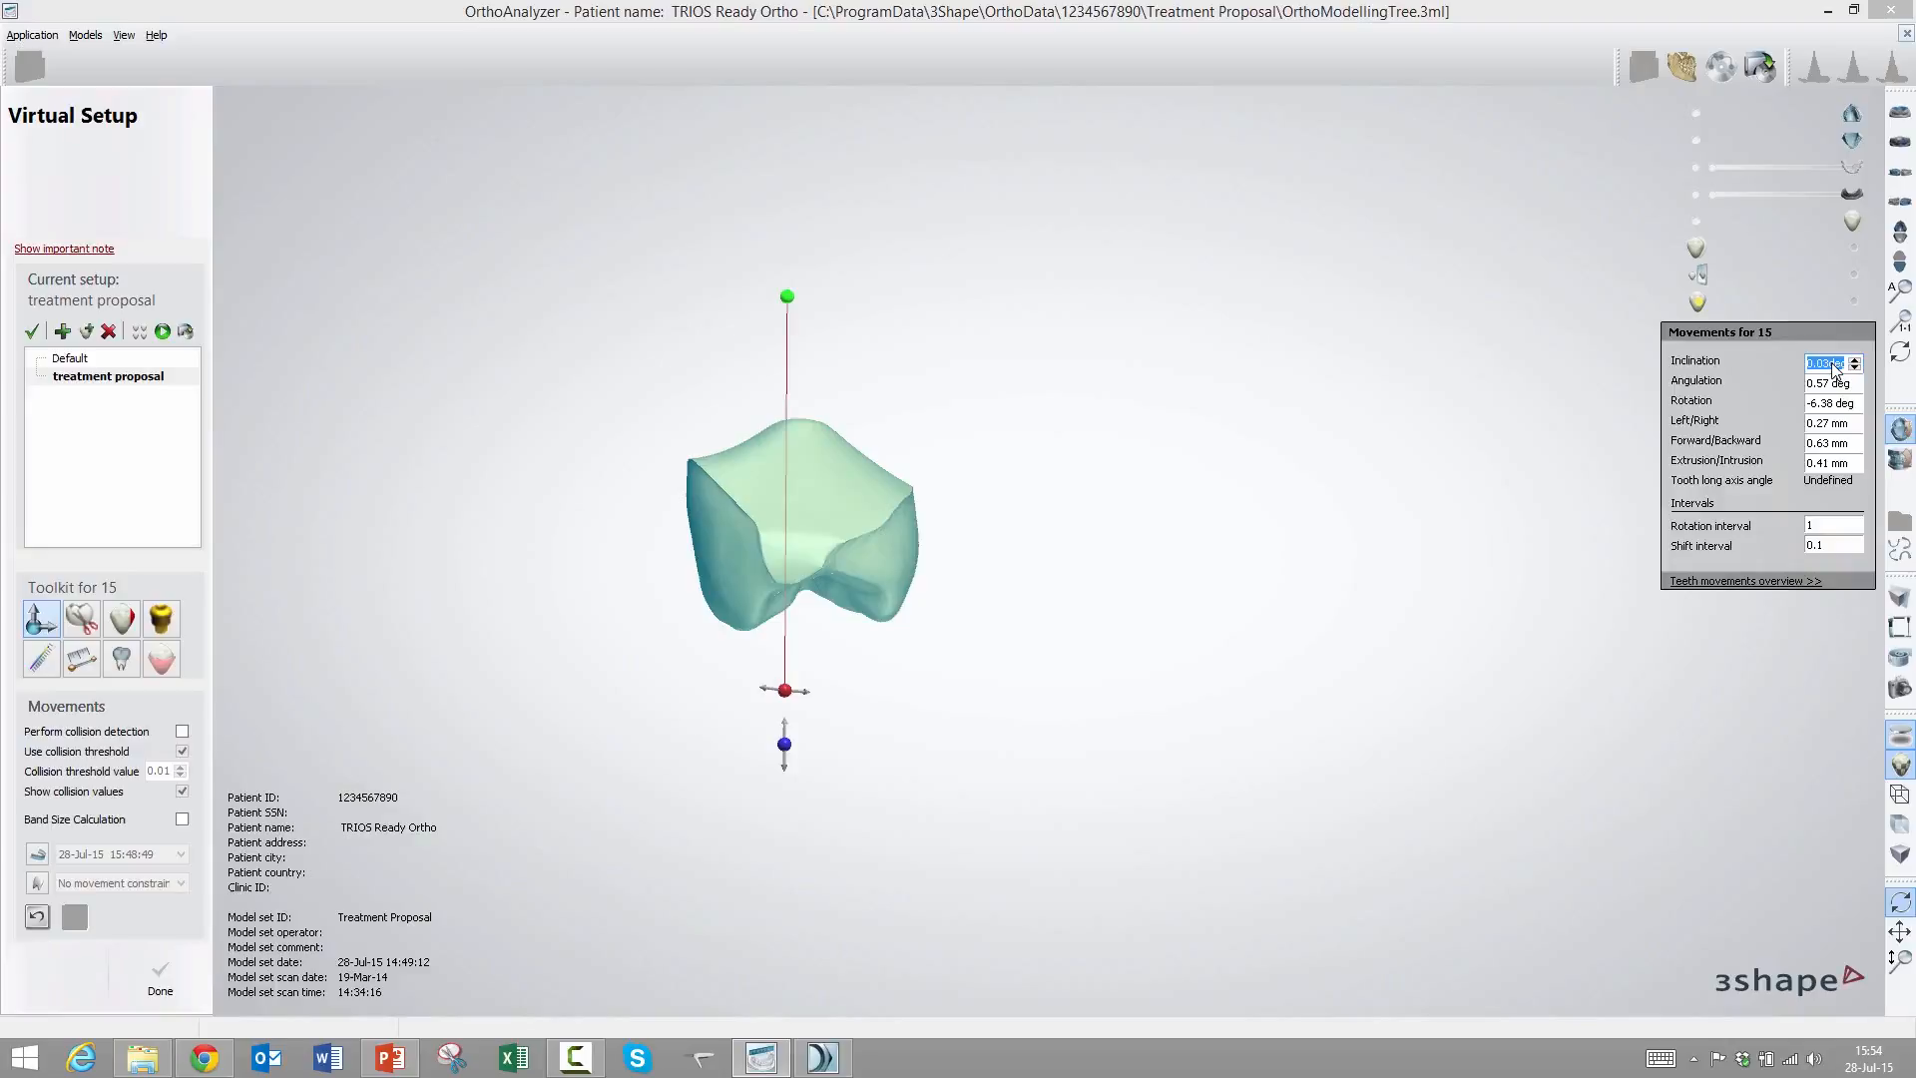
text(7)
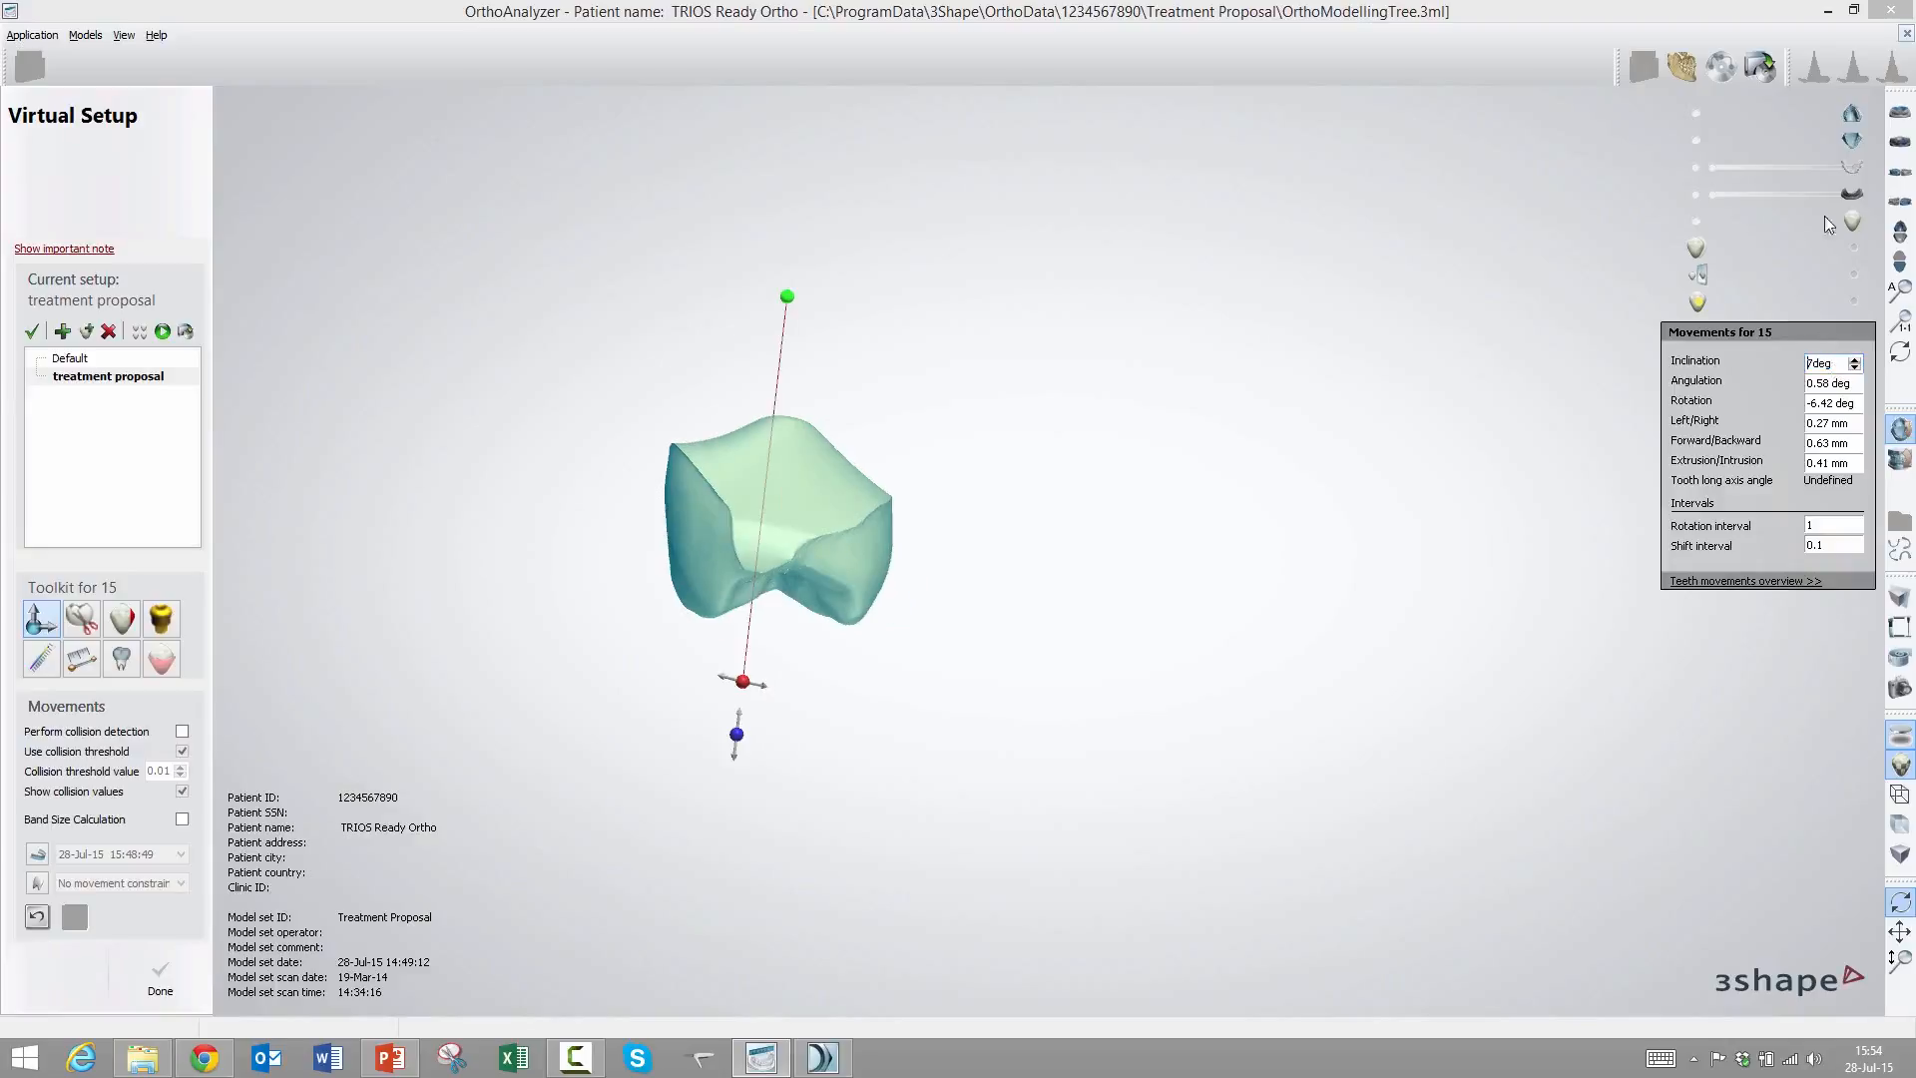
Show the other teeth again and set tooth 15's inclination to 3 degrees
click(1696, 169)
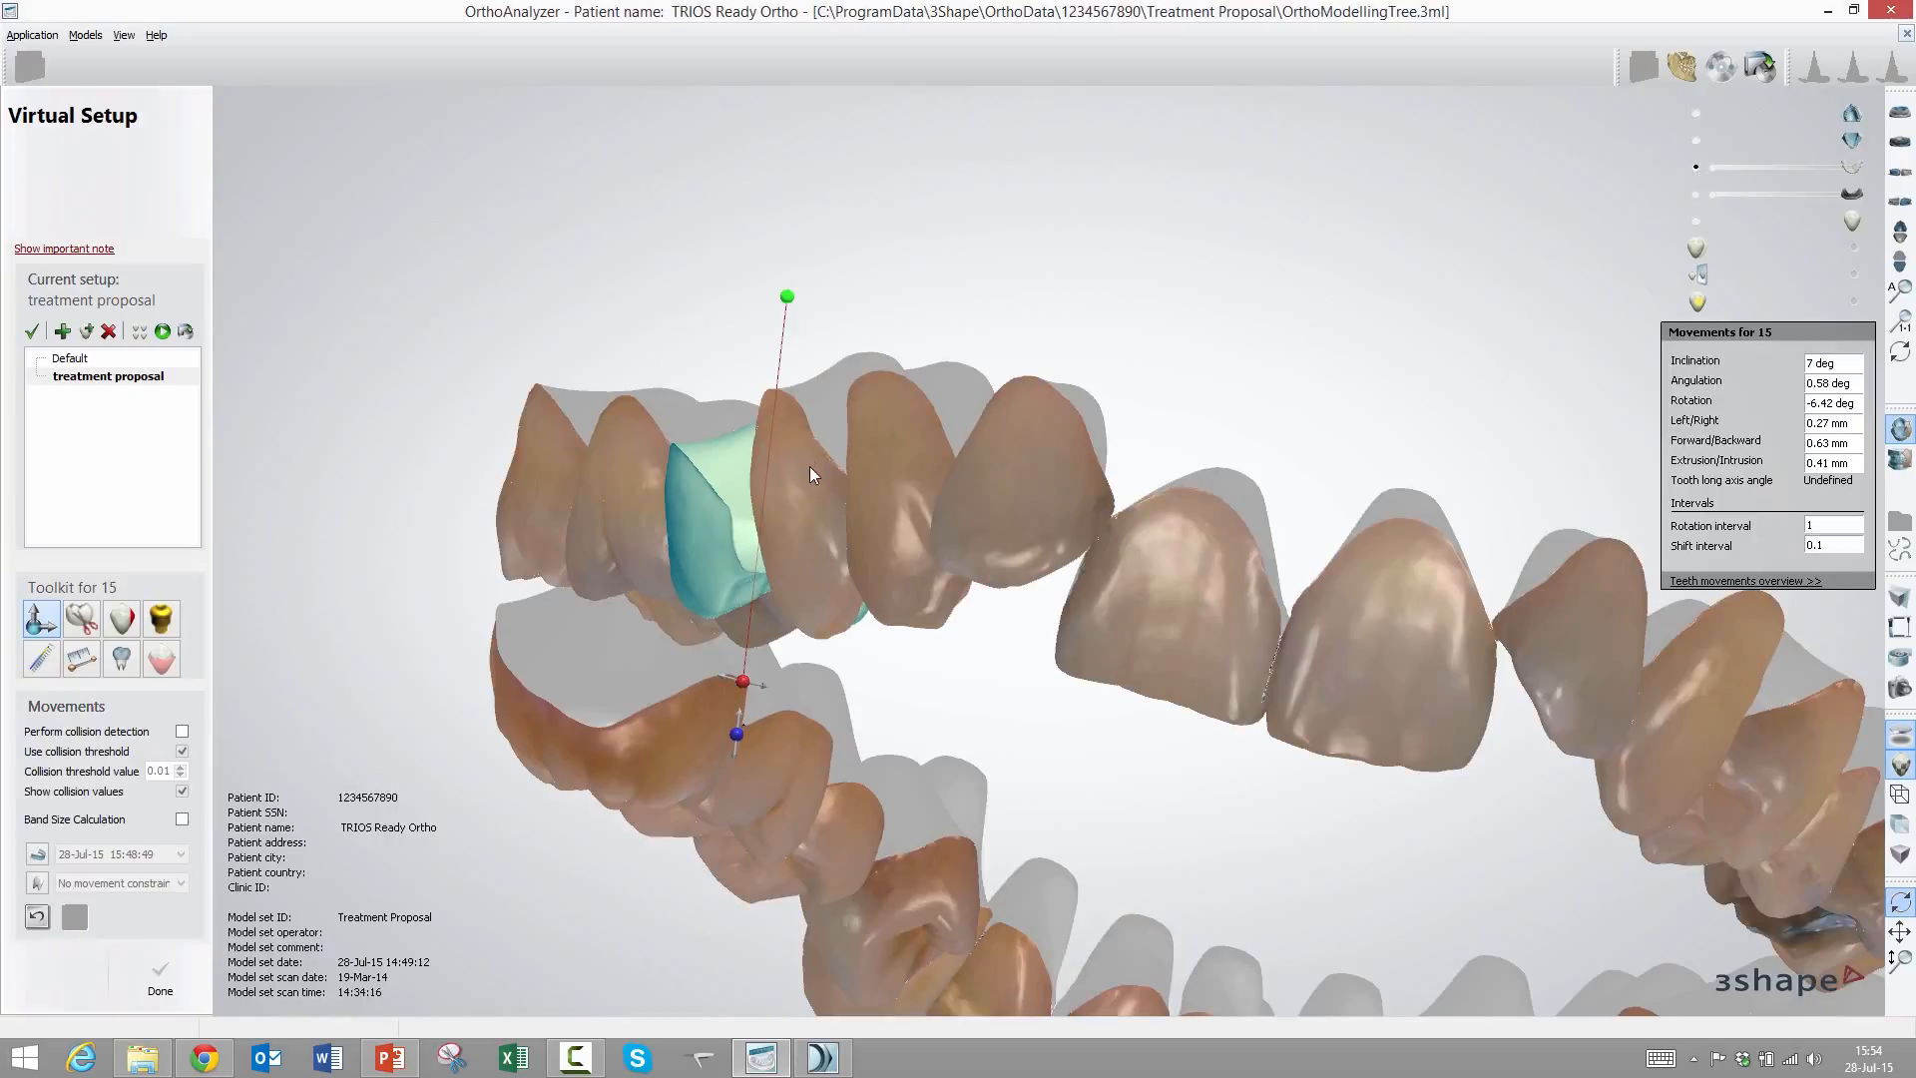
right_drag(810, 467, 794, 479)
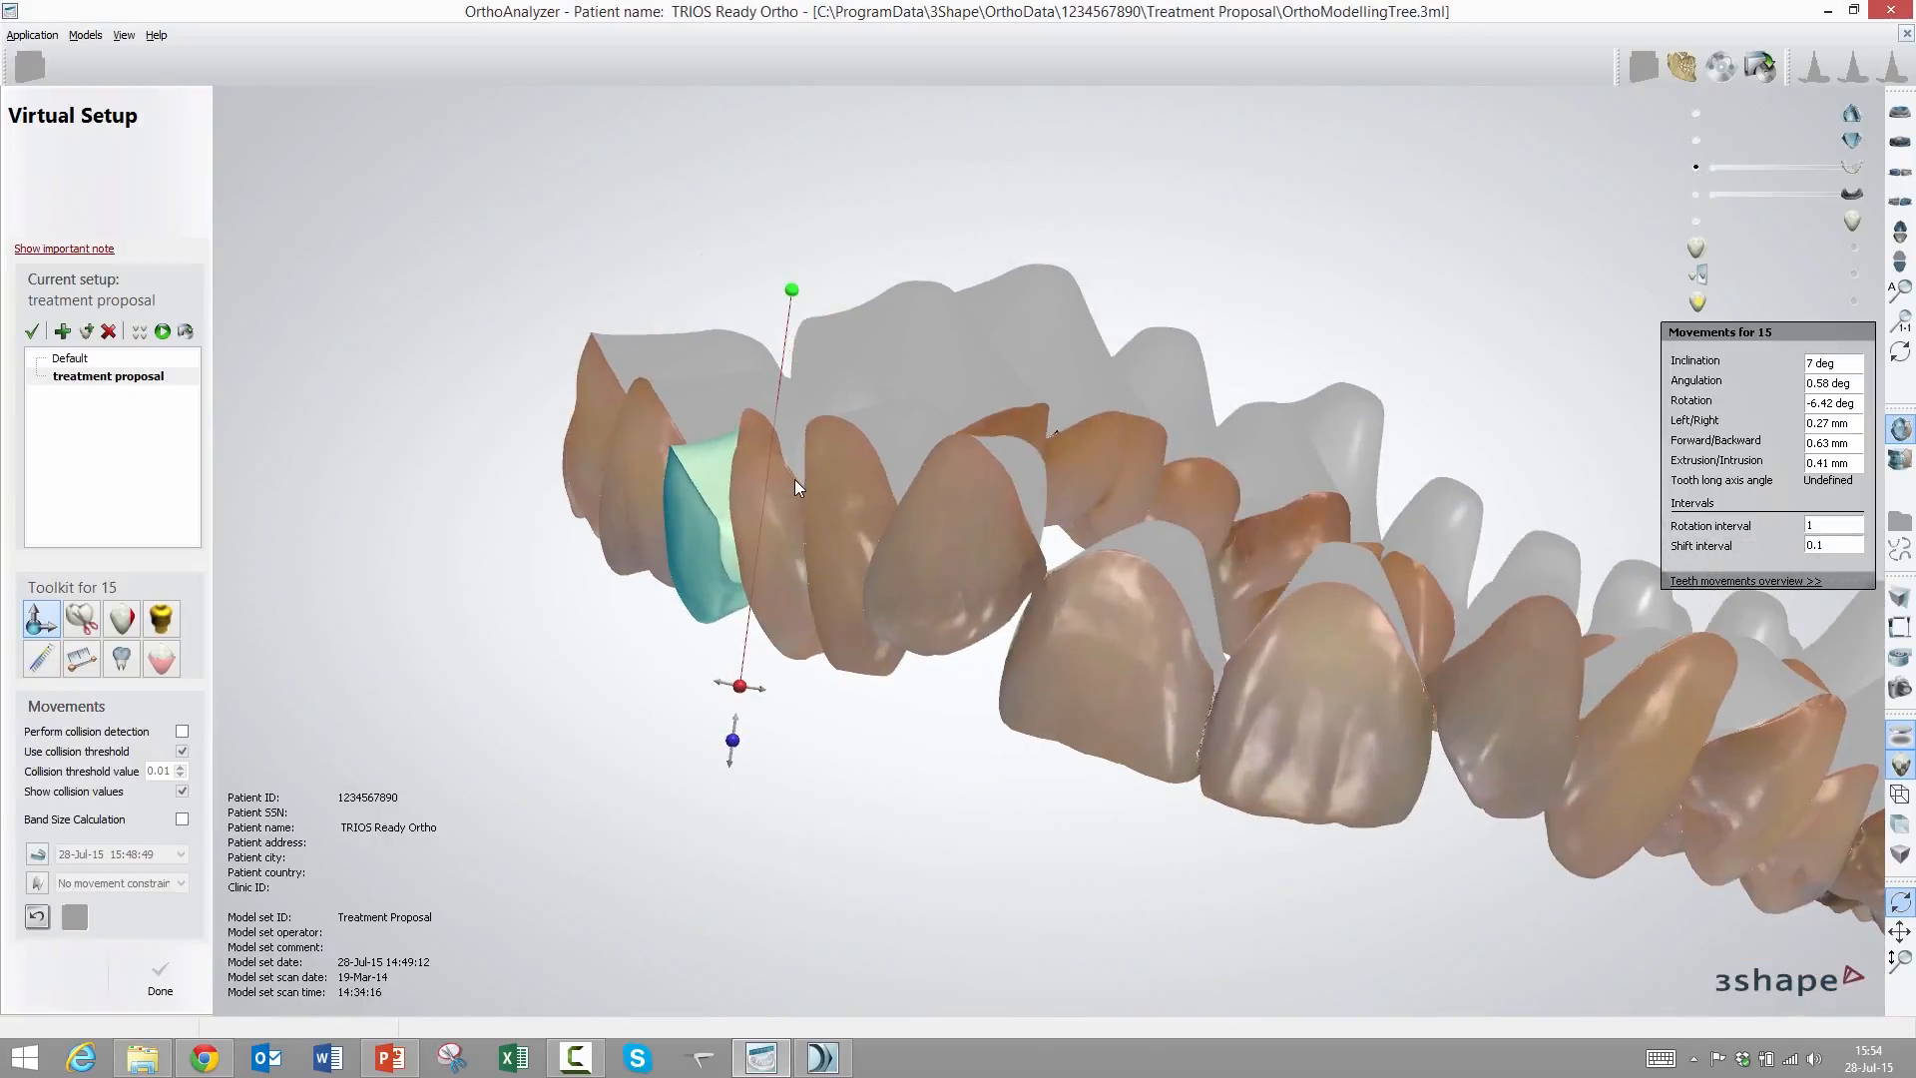
click(1842, 365)
scroll(1842, 364, down, 4)
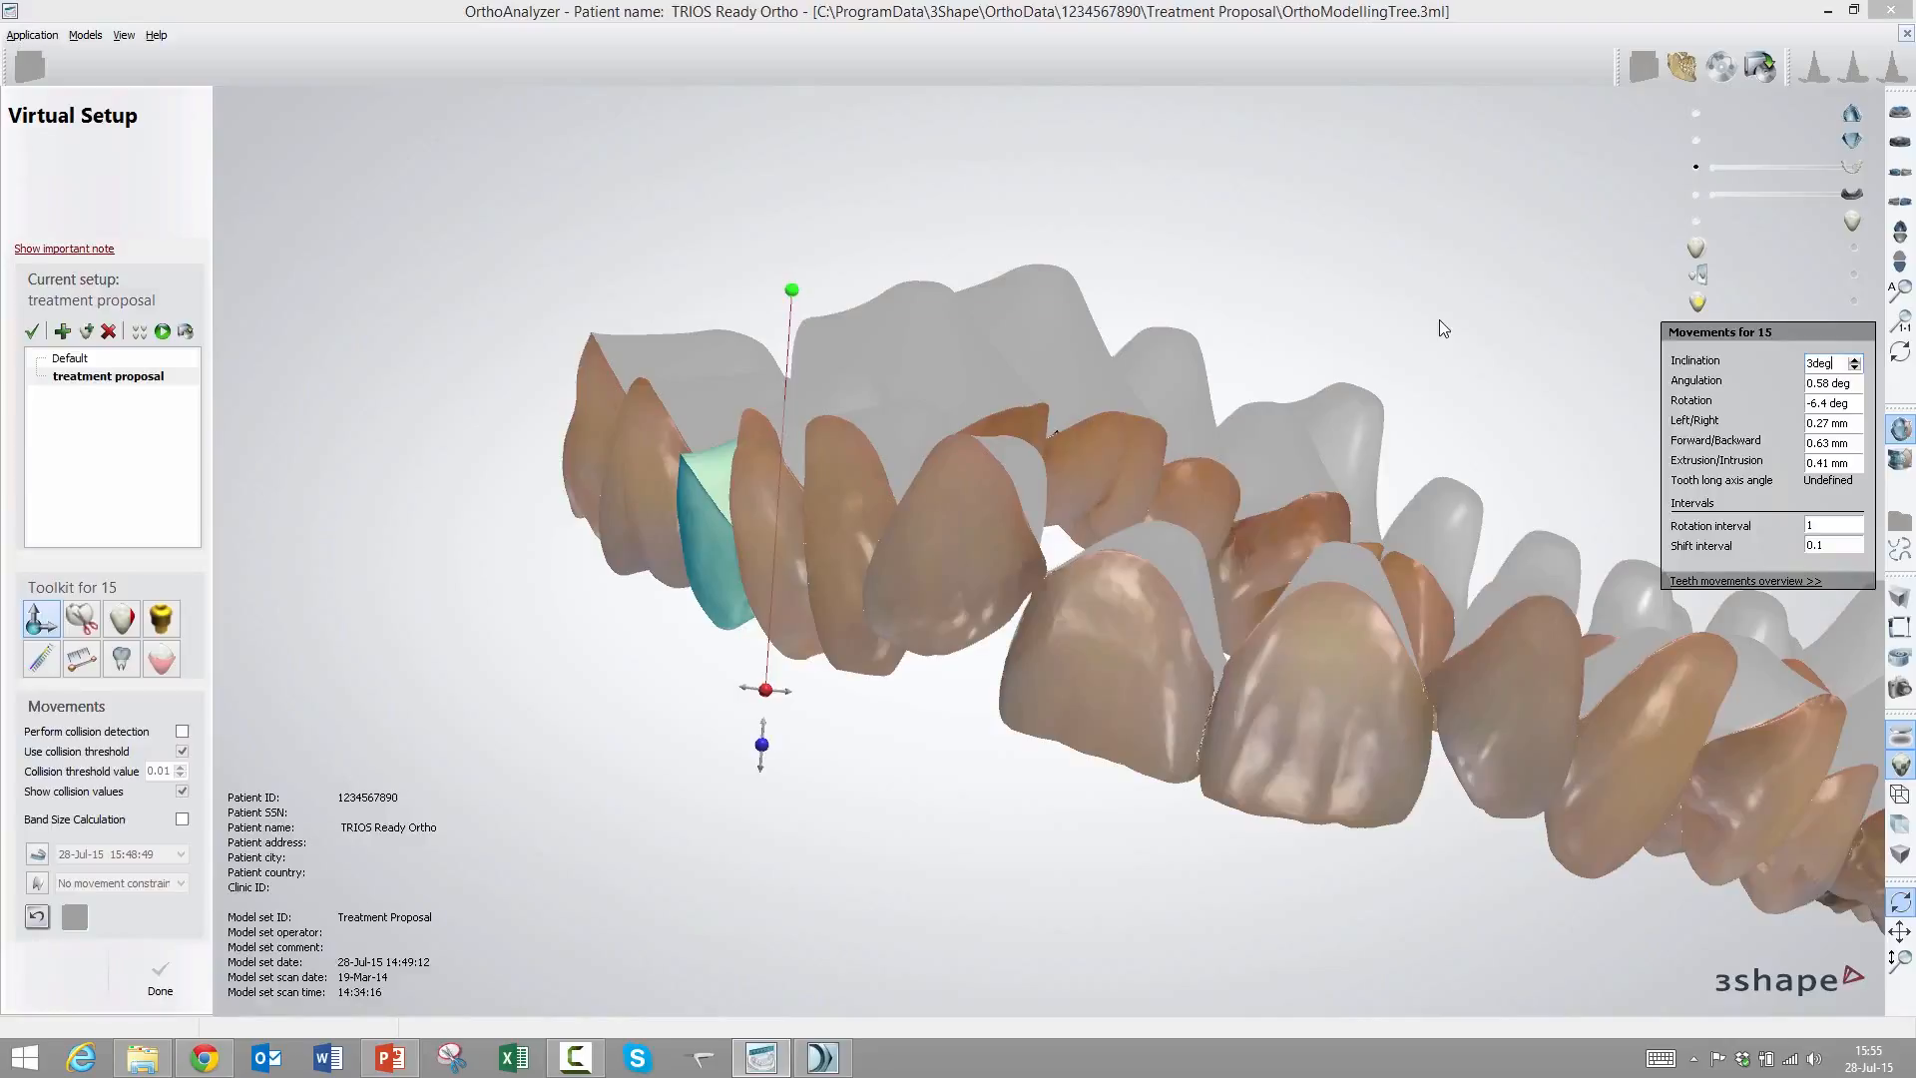
drag(1841, 363, 1783, 368)
Move tooth 15 to about 0.48 mm left/right, 0.64 mm forward/backward and 0.15 mm extrusion/intrusion
right_drag(954, 559, 1110, 553)
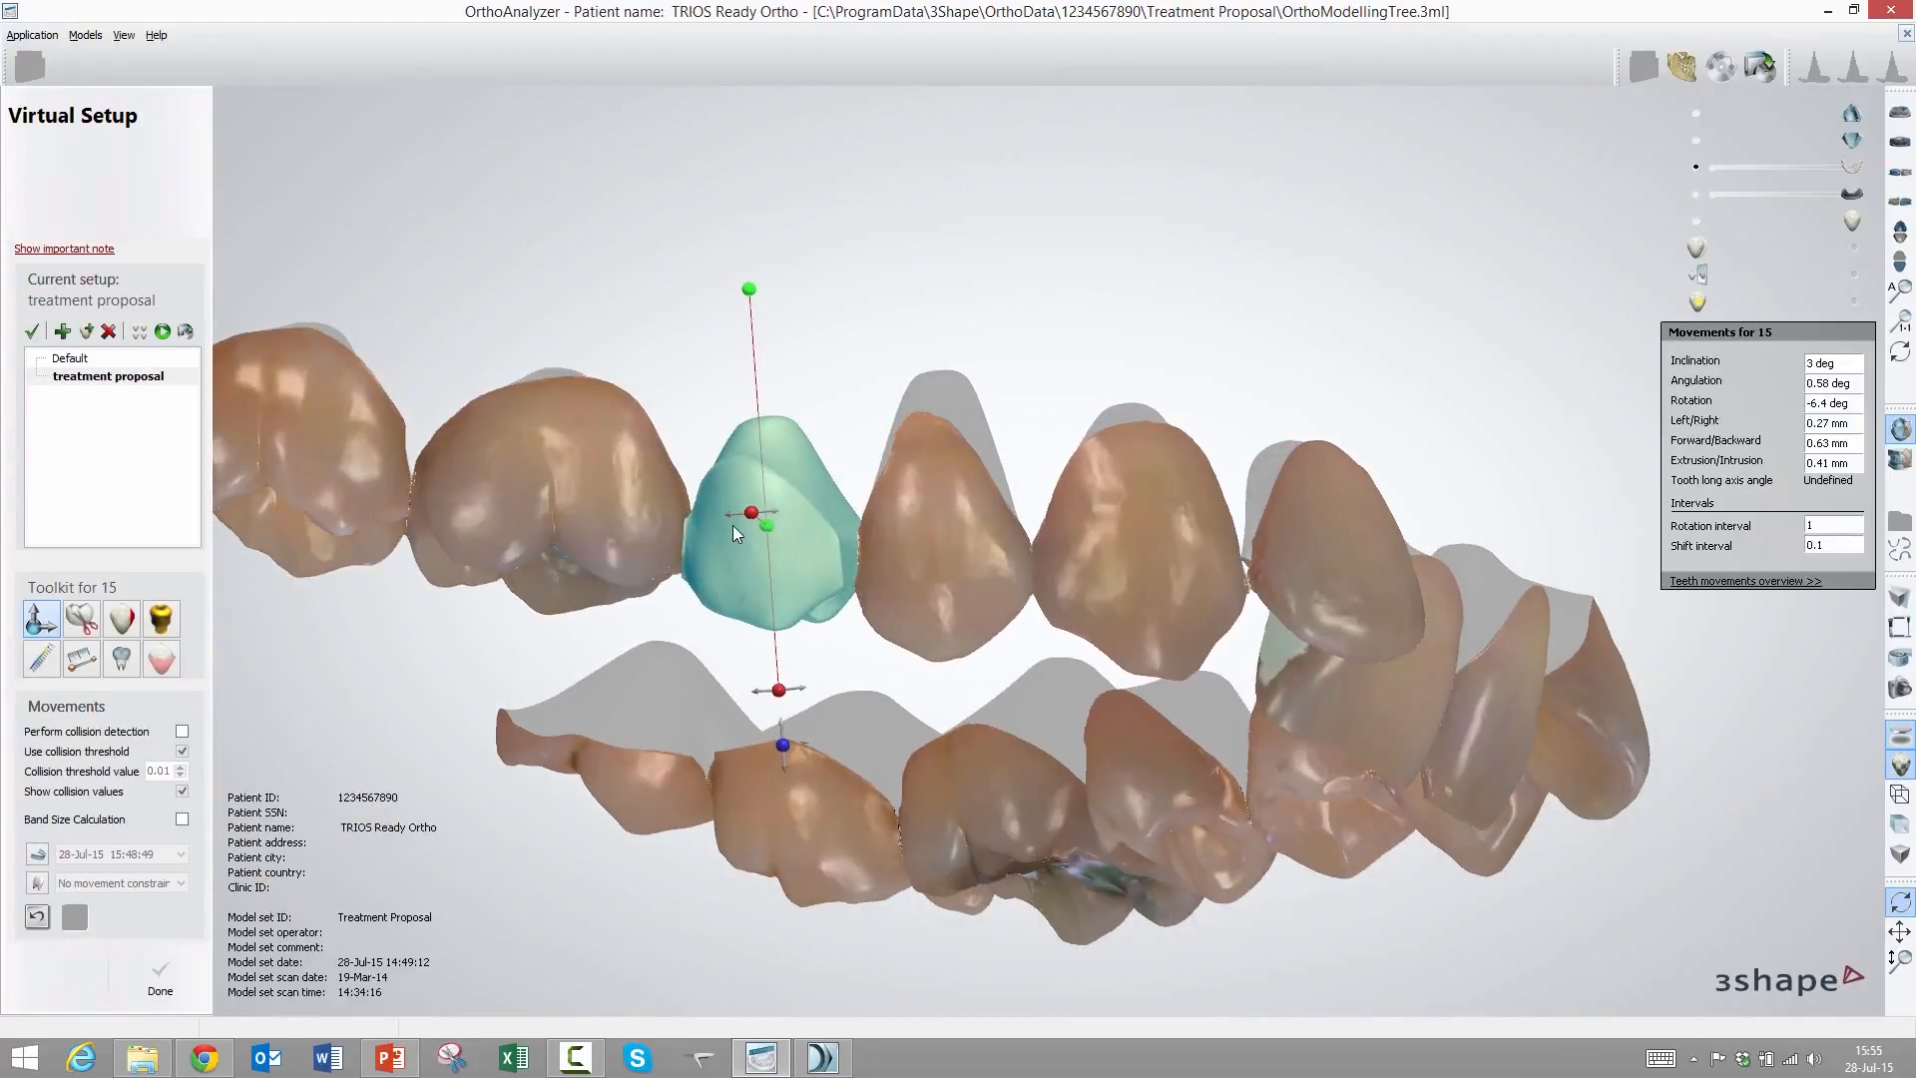
scroll(733, 524, up, 2)
mouse_move(818, 567)
mouse_down()
mouse_move(787, 559)
mouse_move(814, 550)
mouse_up()
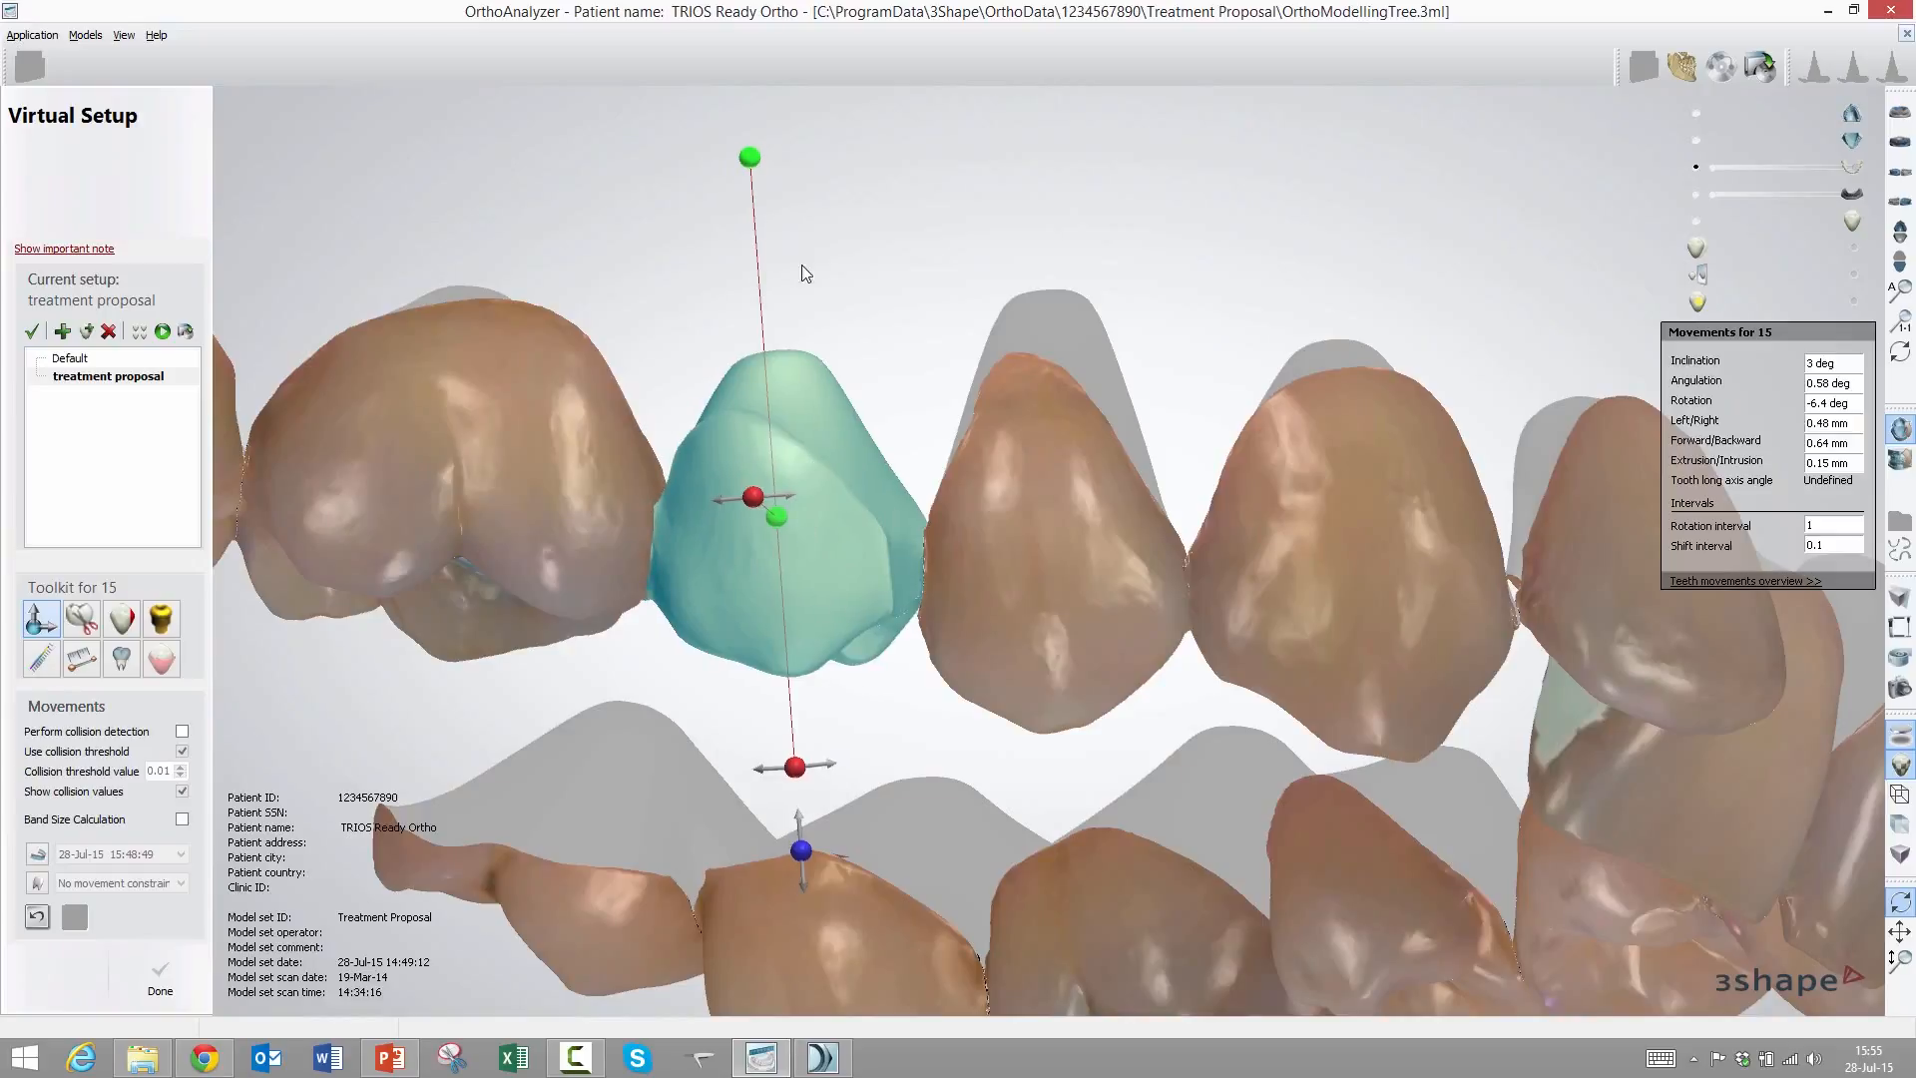
Select upper teeth 17, 16, 15 and 14 together and shift the group slightly backward, away from tooth 13
right_drag(848, 498, 876, 326)
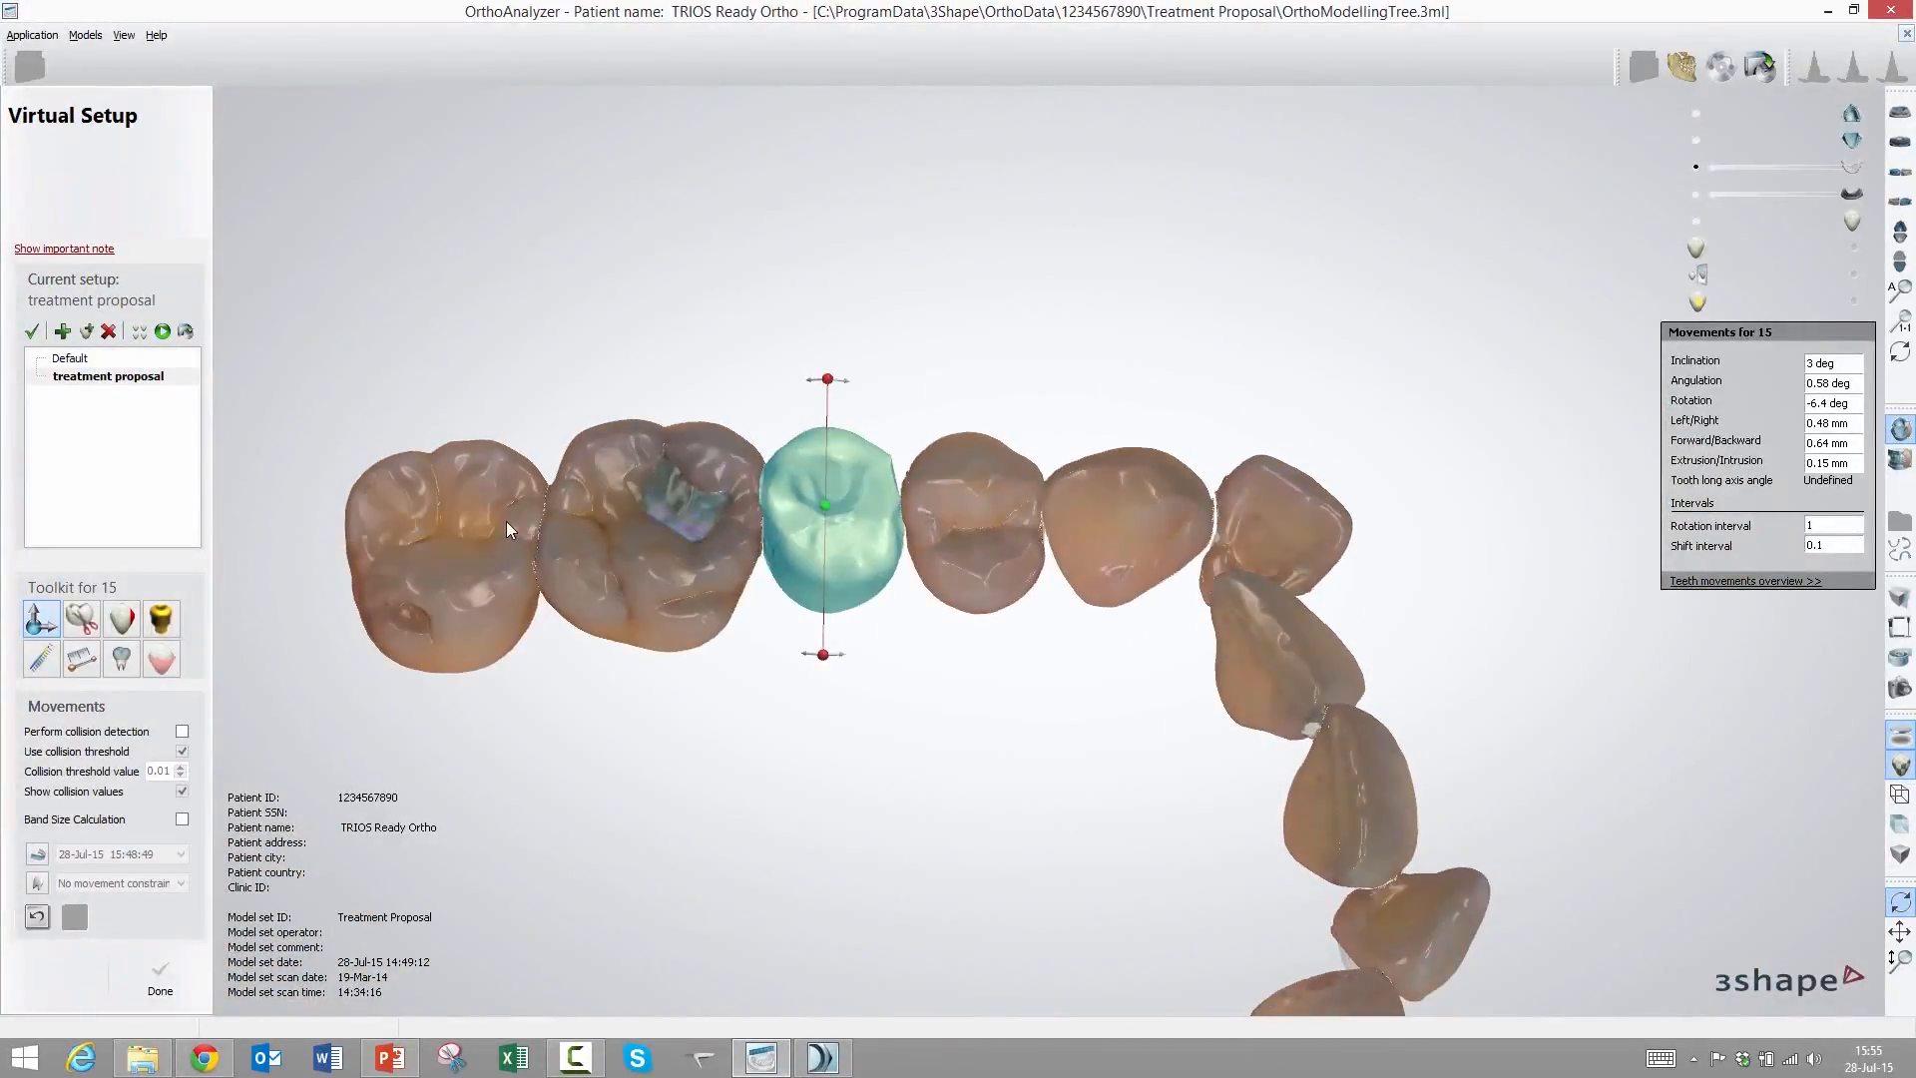
click(470, 528)
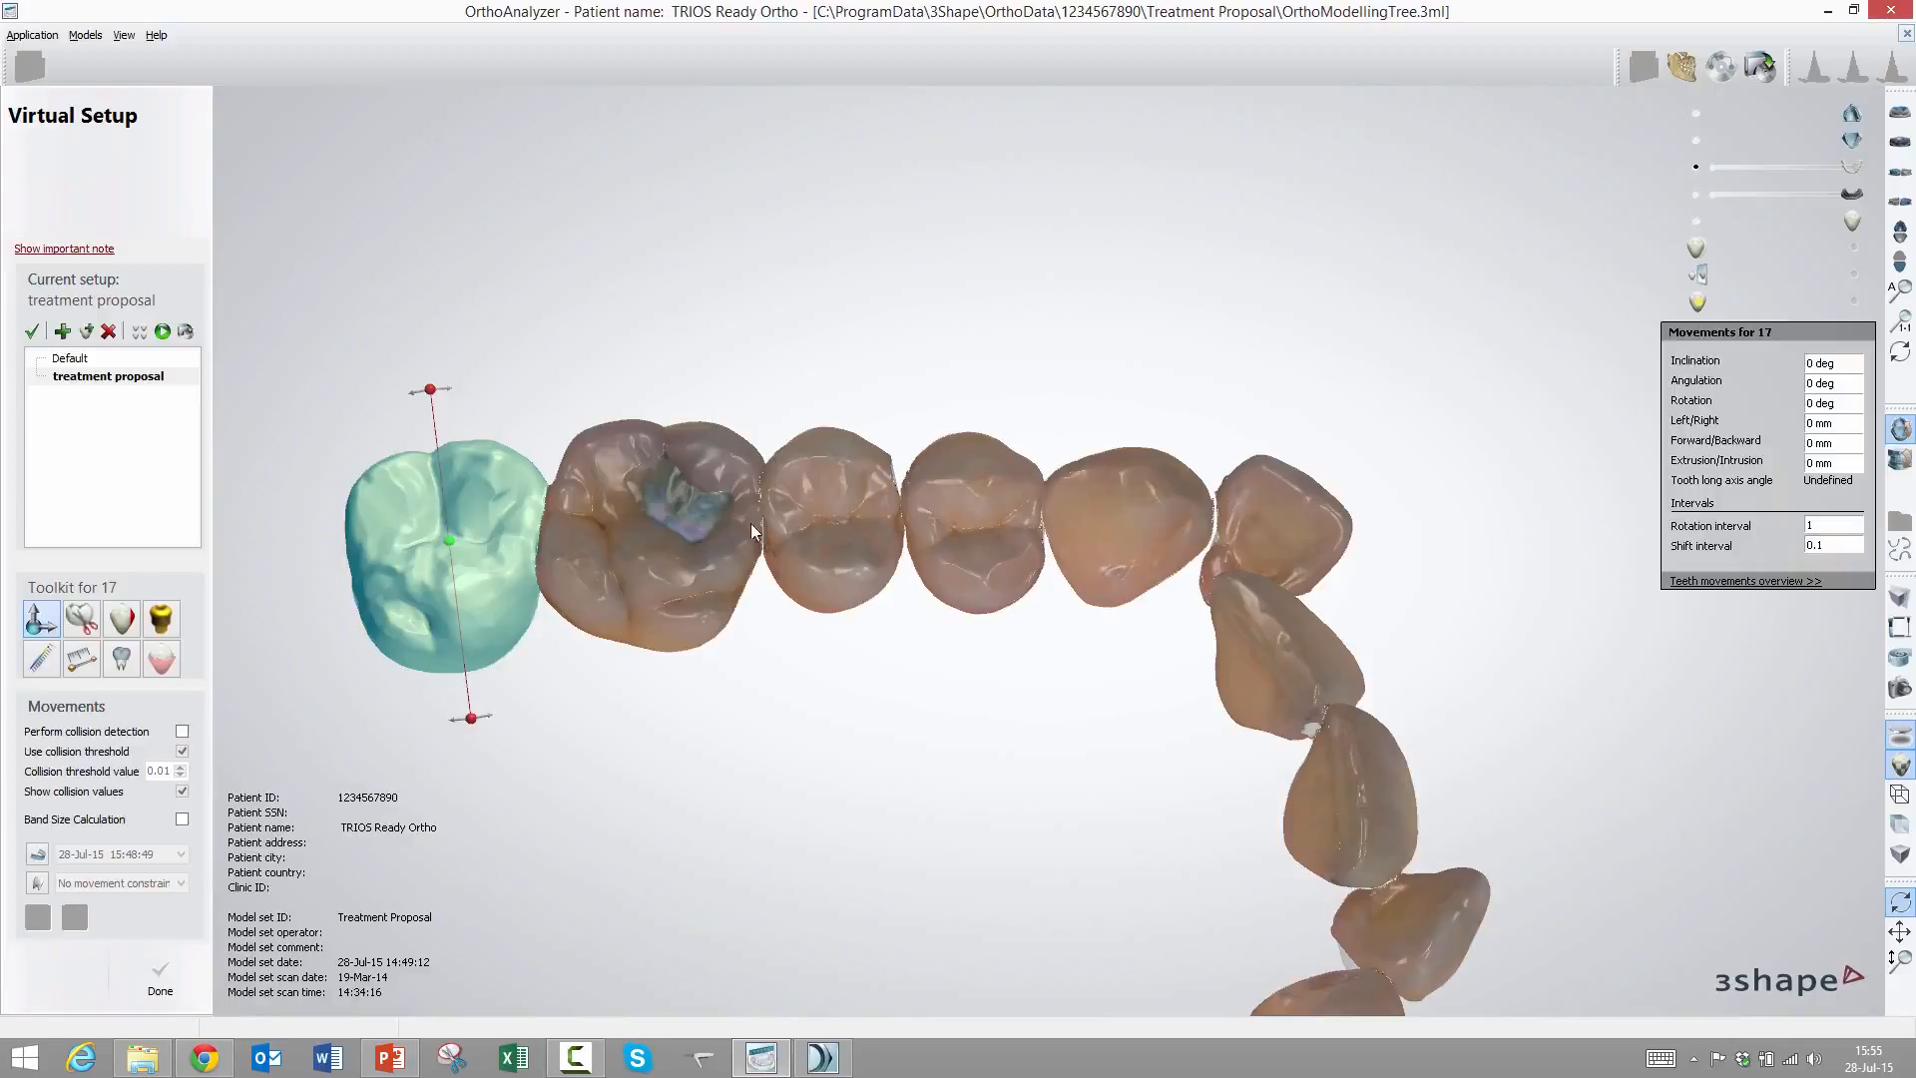
ctrl+click(690, 513)
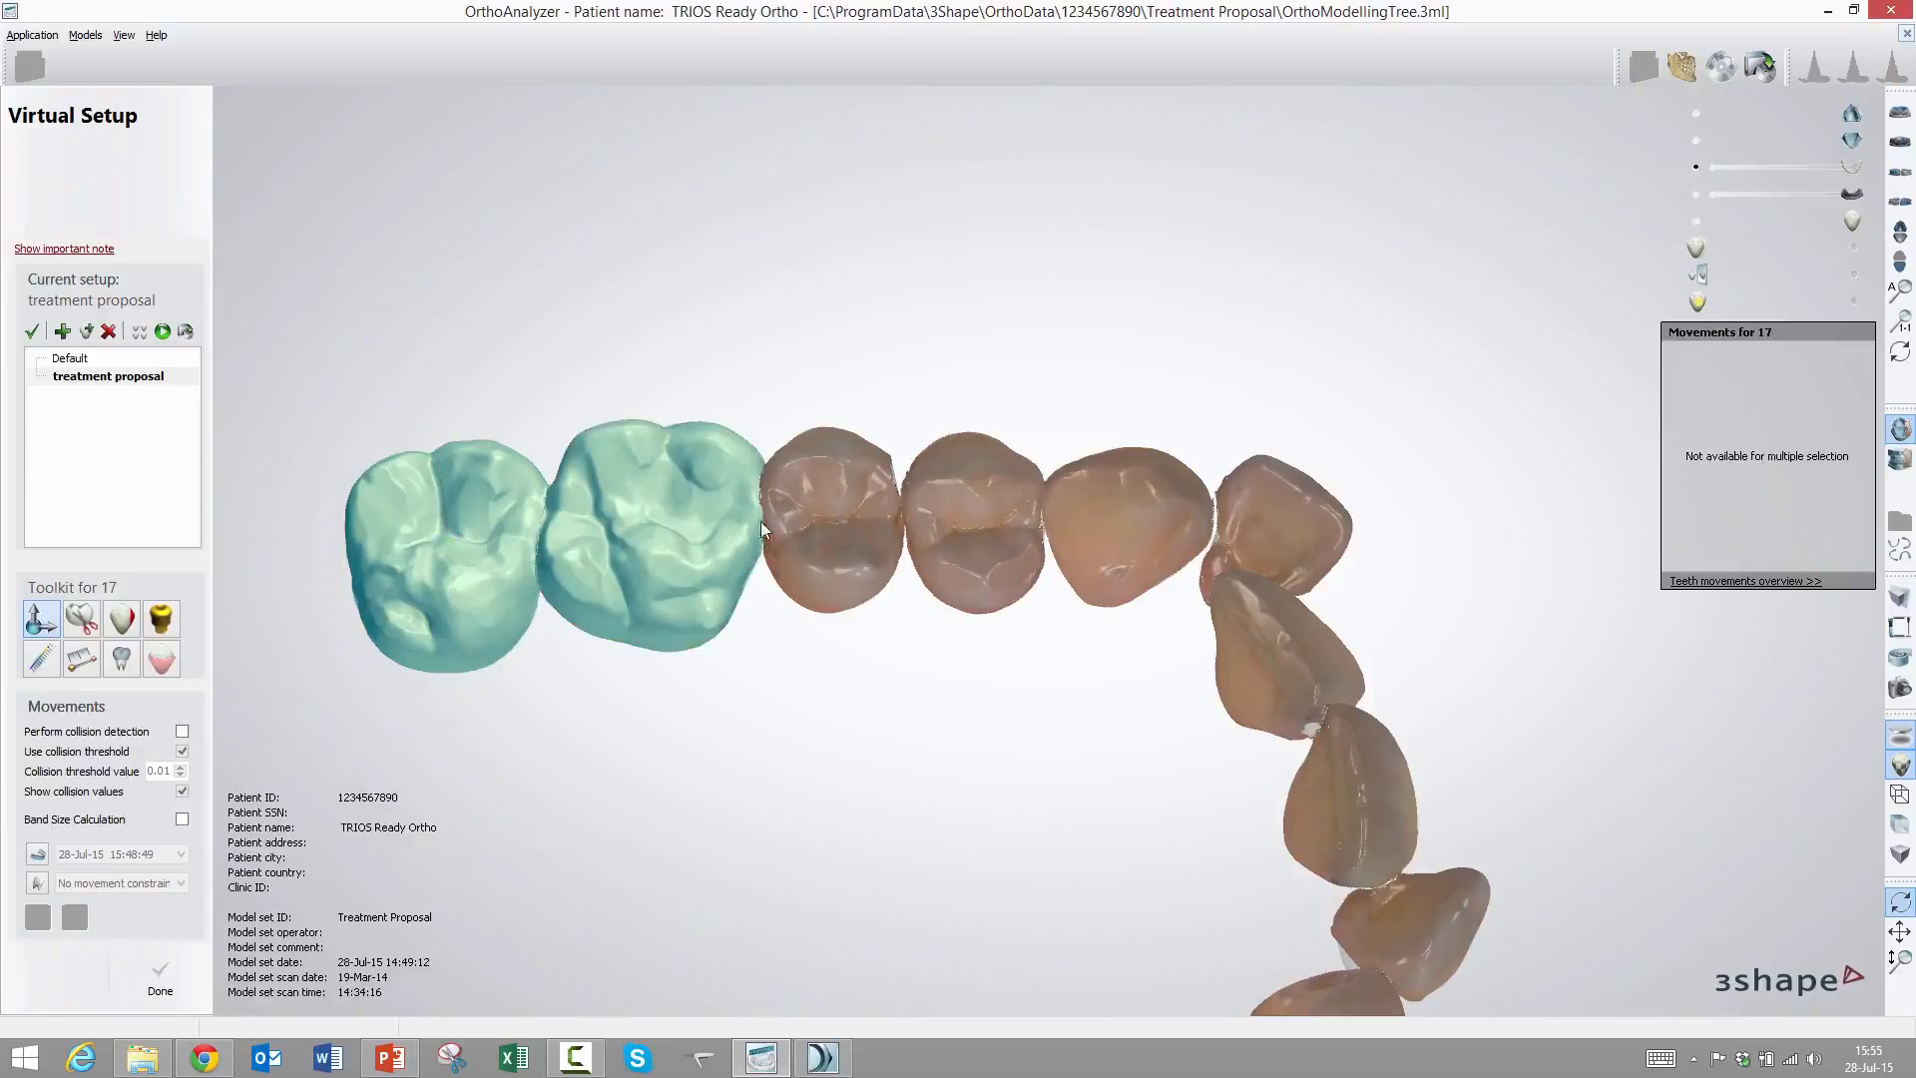
ctrl+click(846, 517)
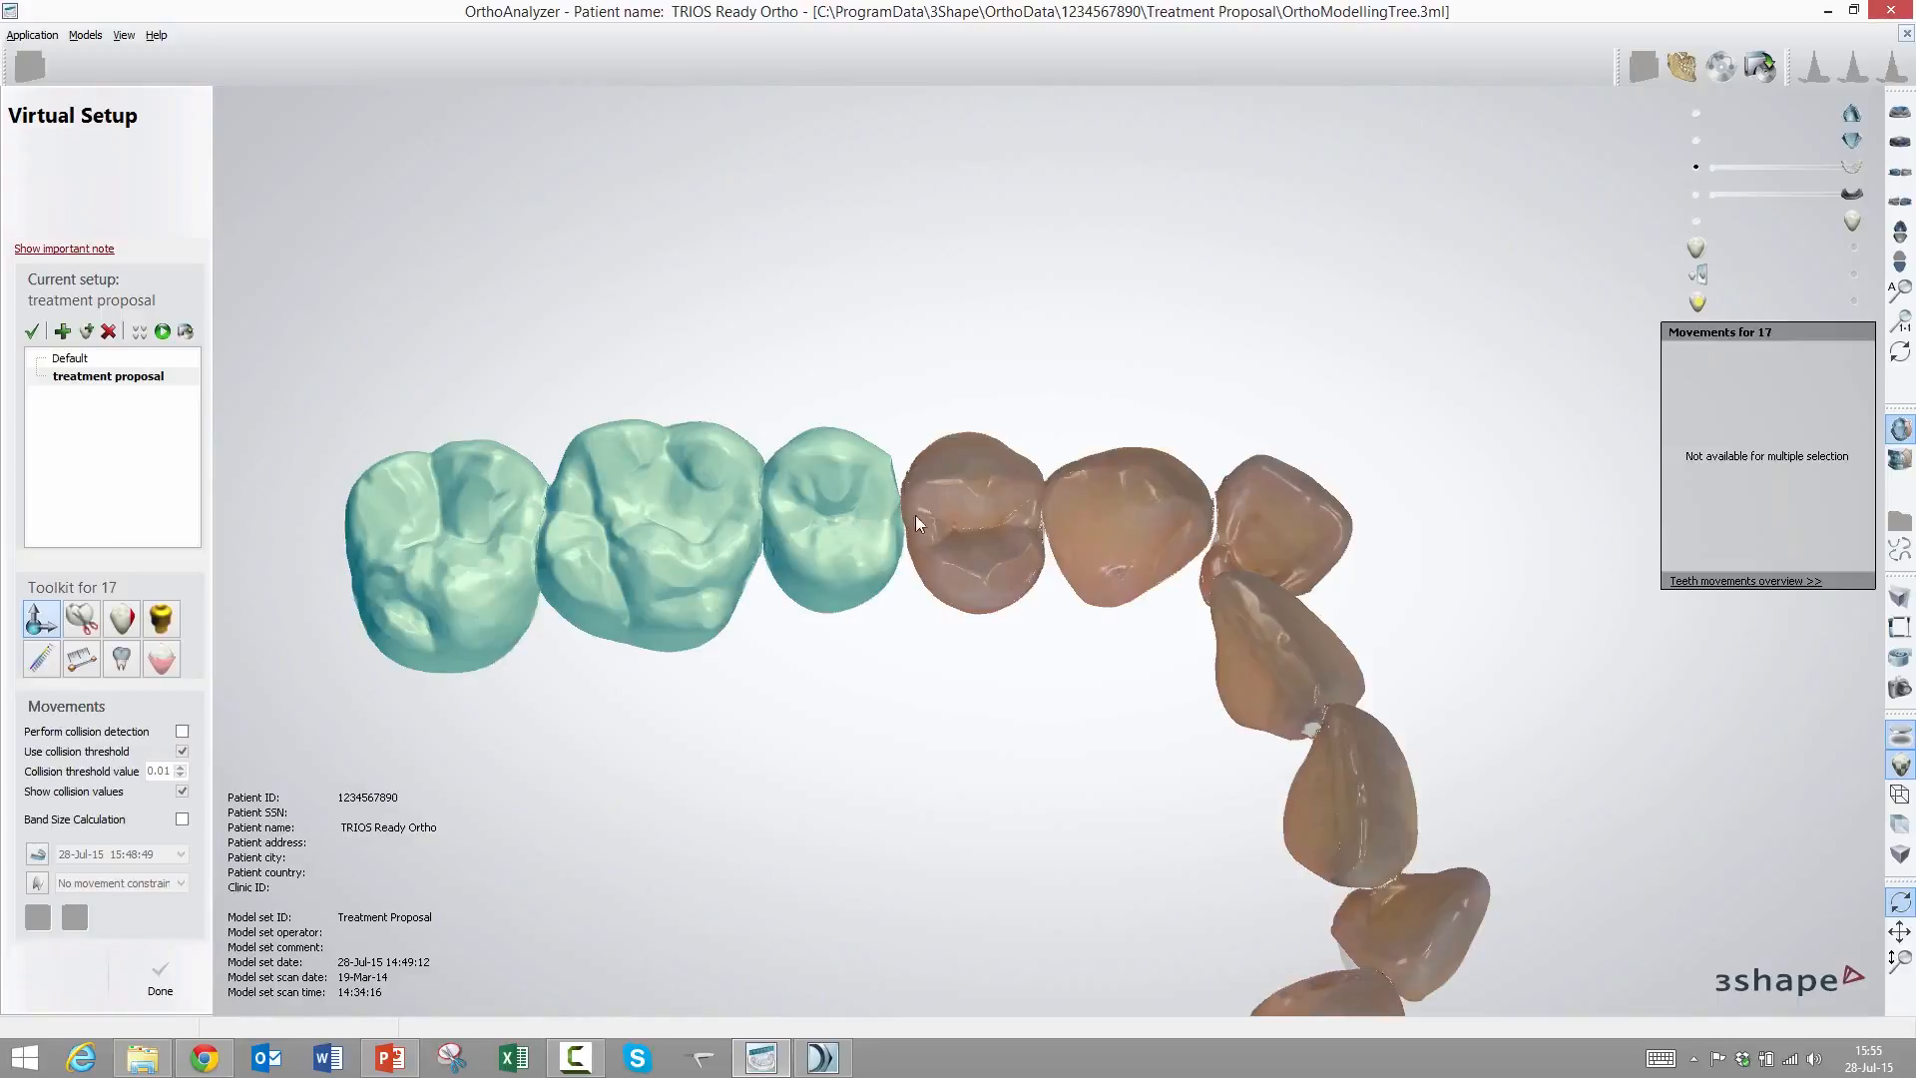
ctrl+click(978, 518)
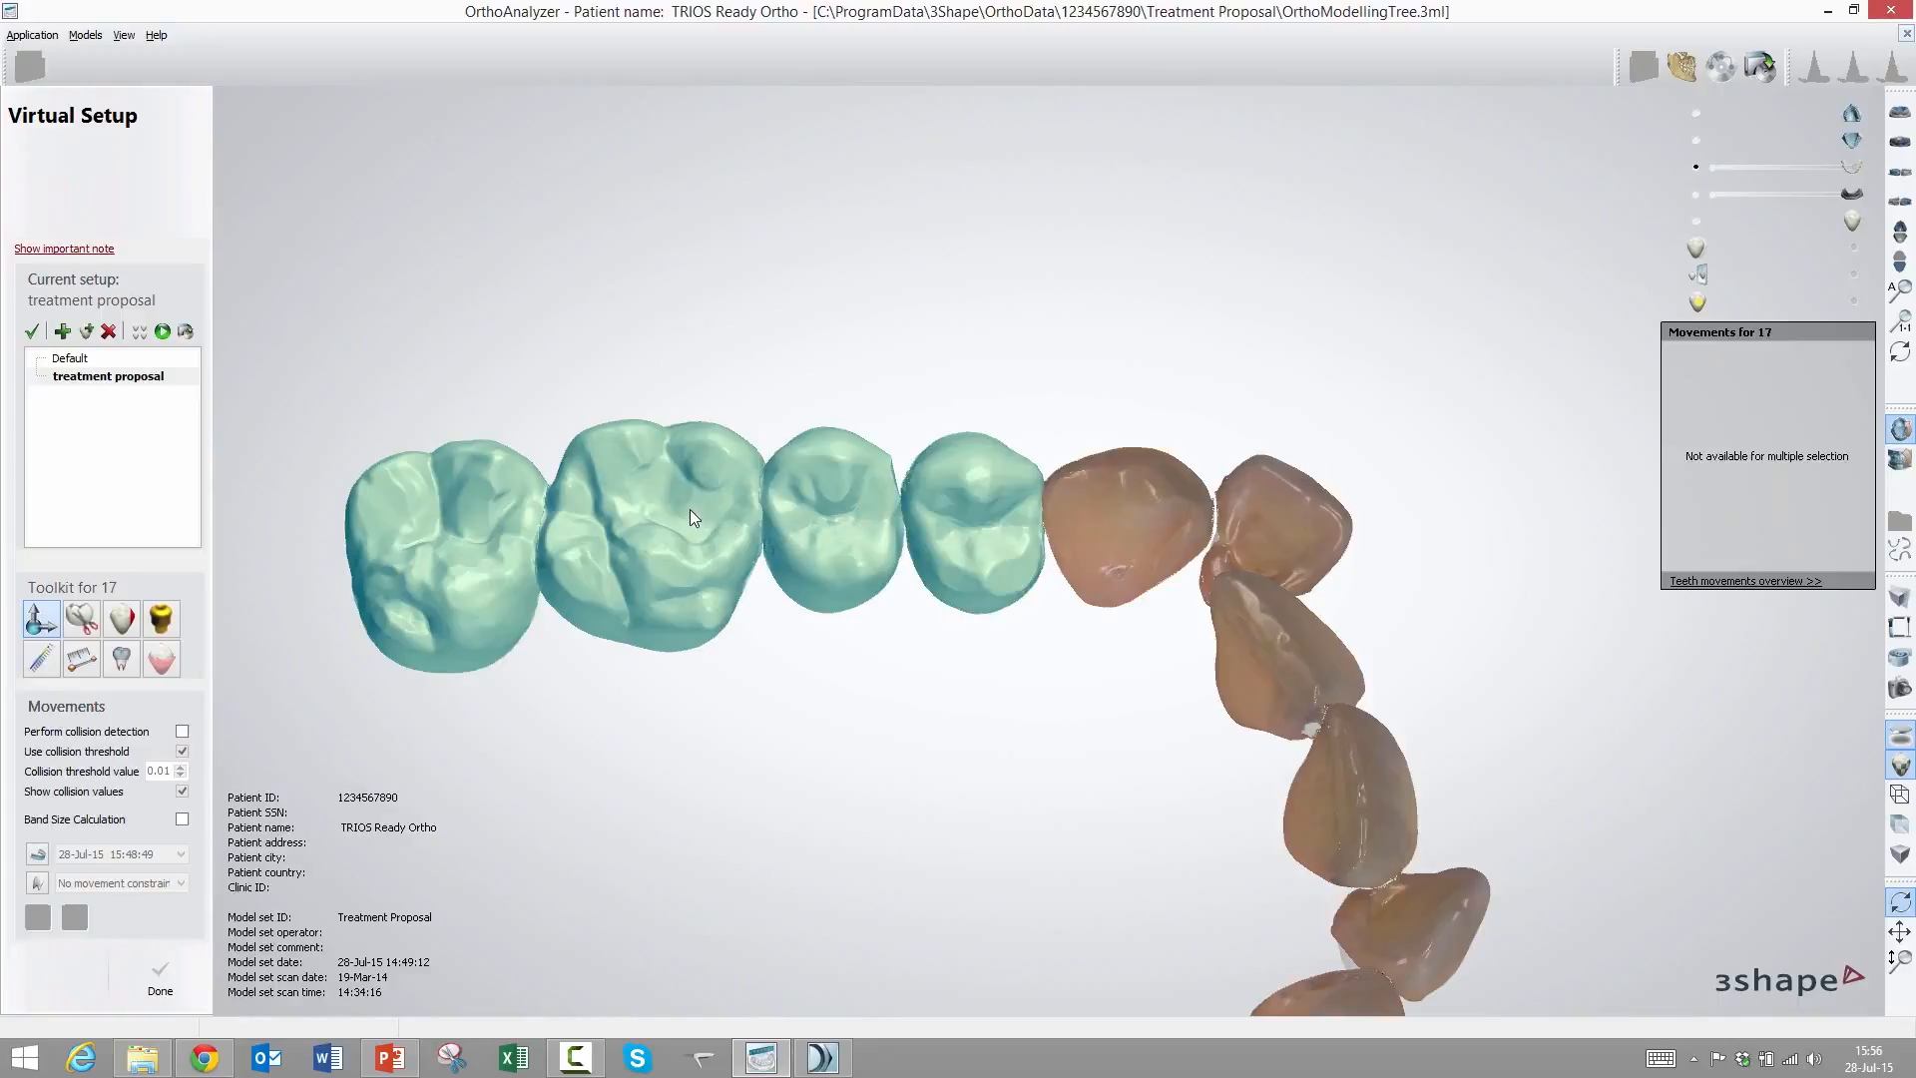
drag(689, 509, 690, 511)
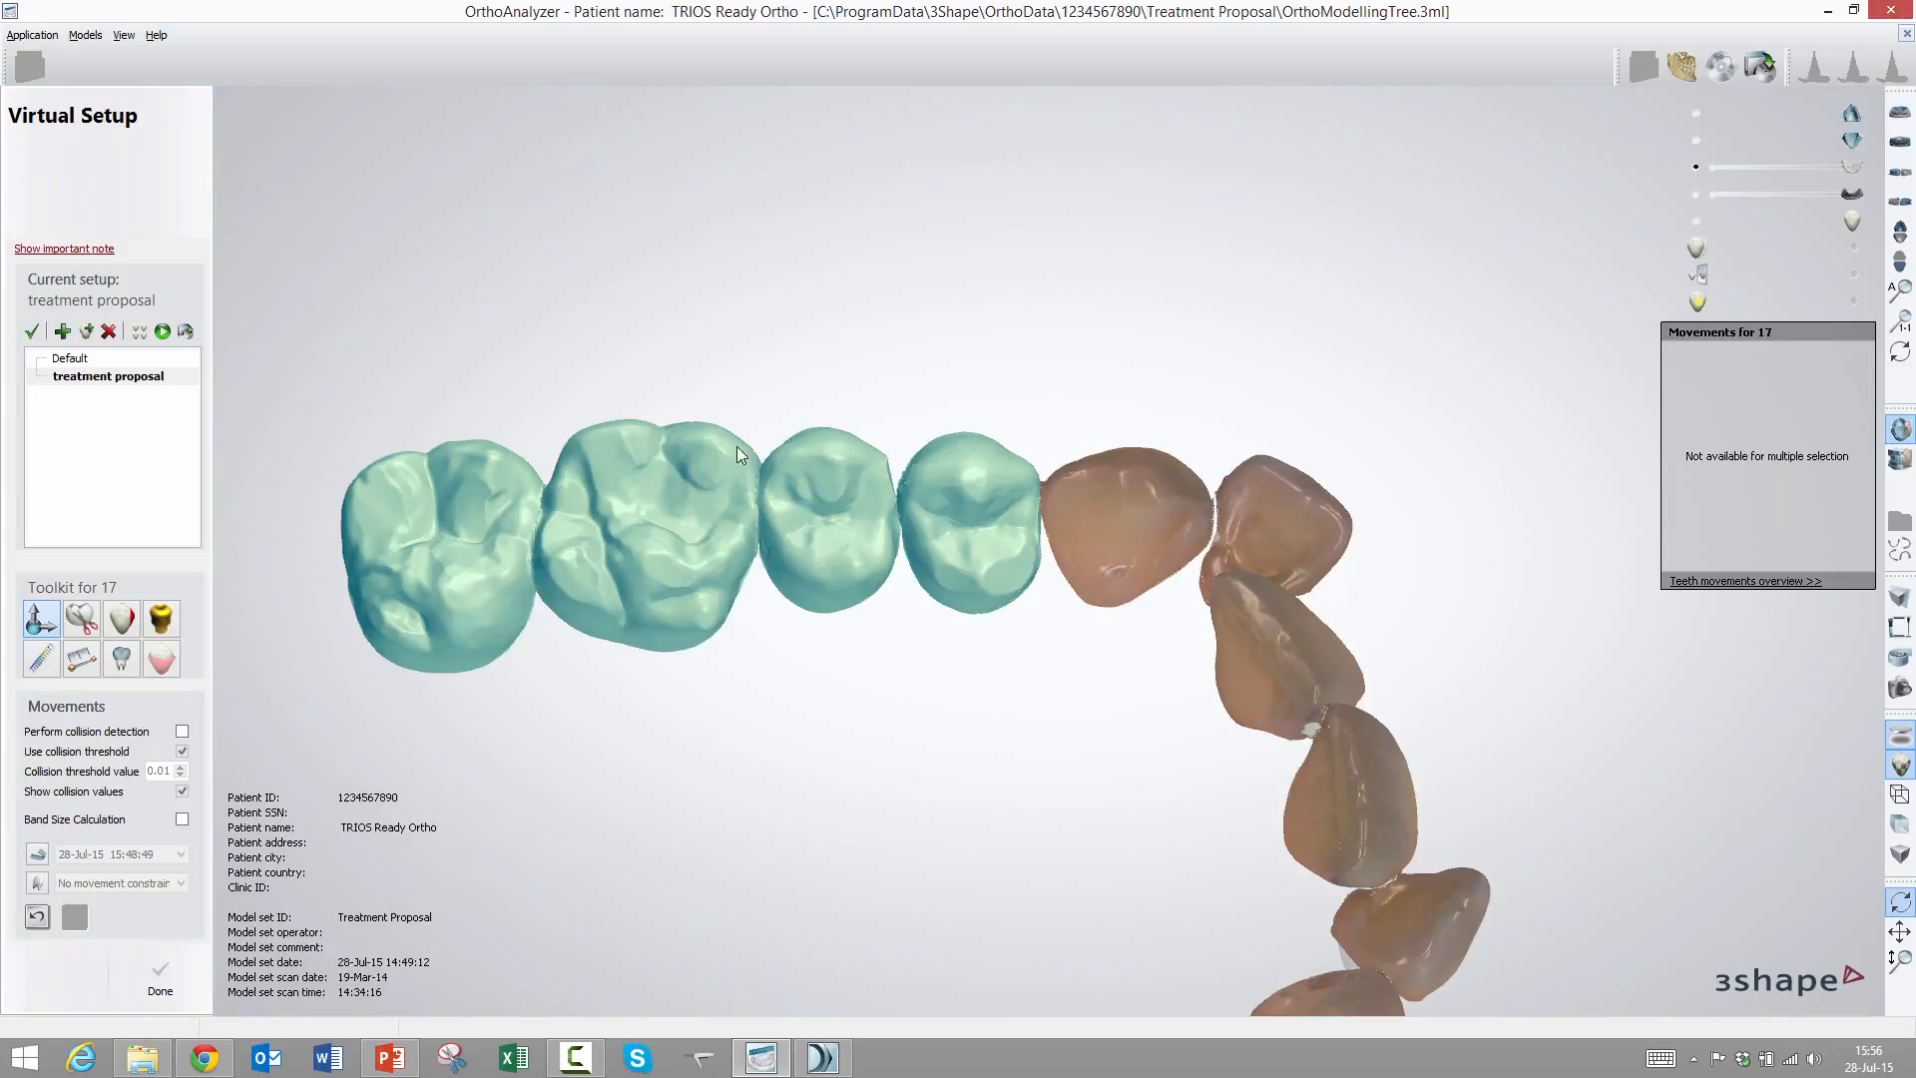
Show the gingiva again and select tooth 13 in the upper arch
mouse_move(769, 319)
right_down()
mouse_move(798, 498)
mouse_move(787, 329)
mouse_move(813, 417)
right_up()
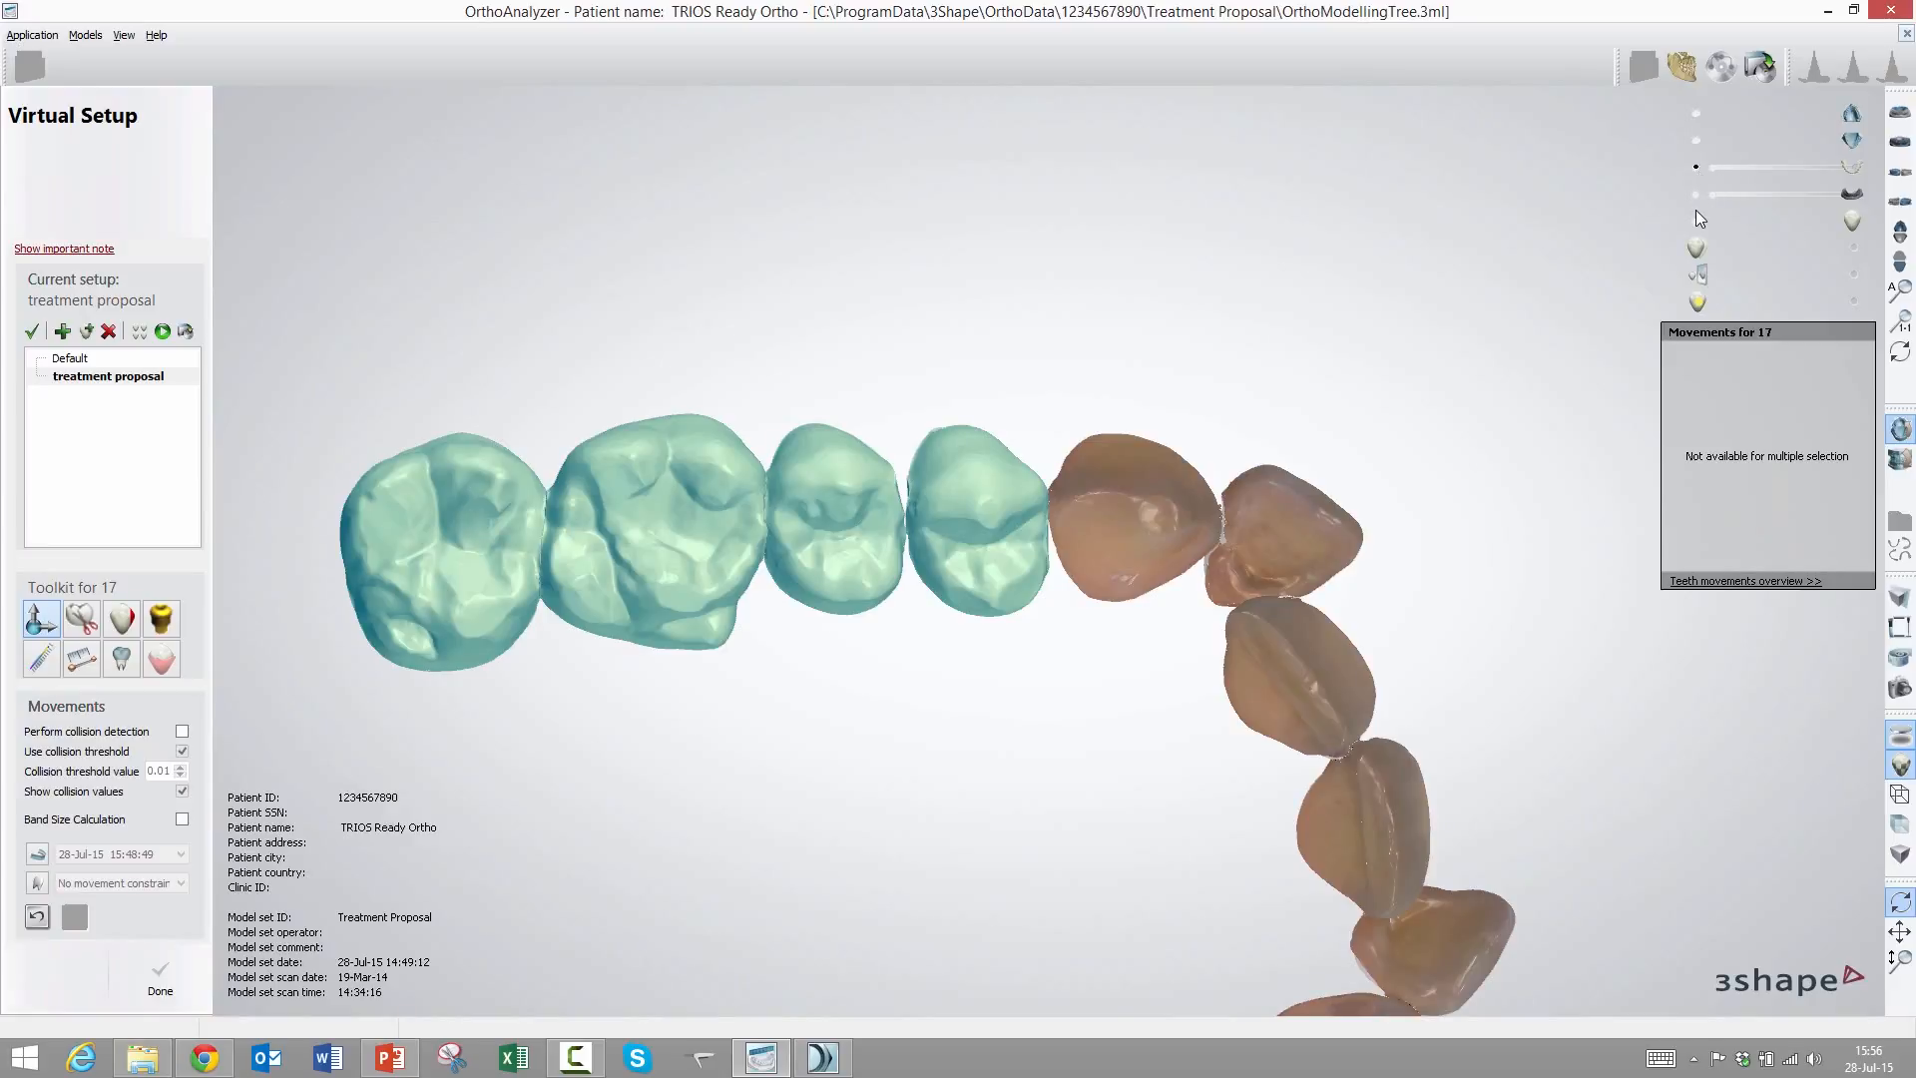
mouse_move(889, 467)
right_down()
mouse_move(873, 375)
mouse_move(833, 538)
mouse_move(676, 677)
mouse_move(724, 603)
mouse_move(759, 648)
right_up()
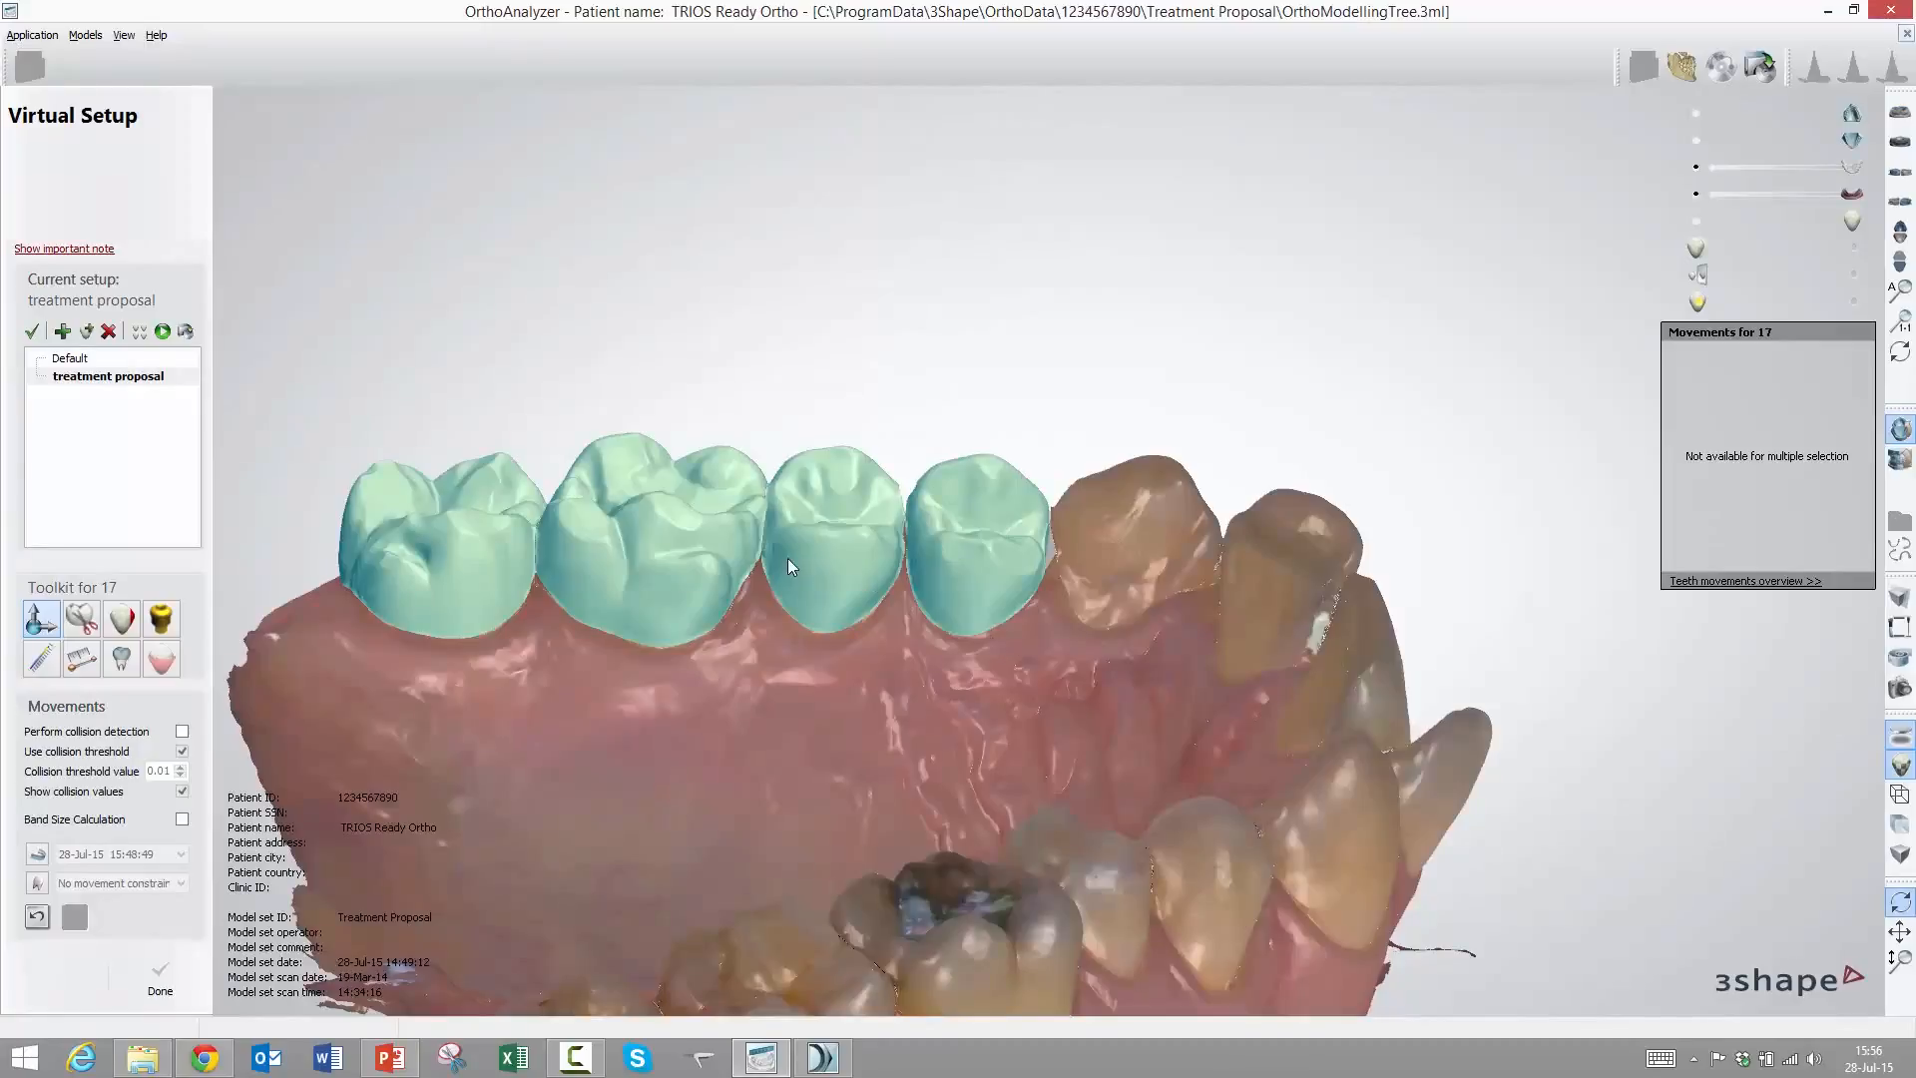
right_drag(787, 561, 979, 655)
click(1138, 631)
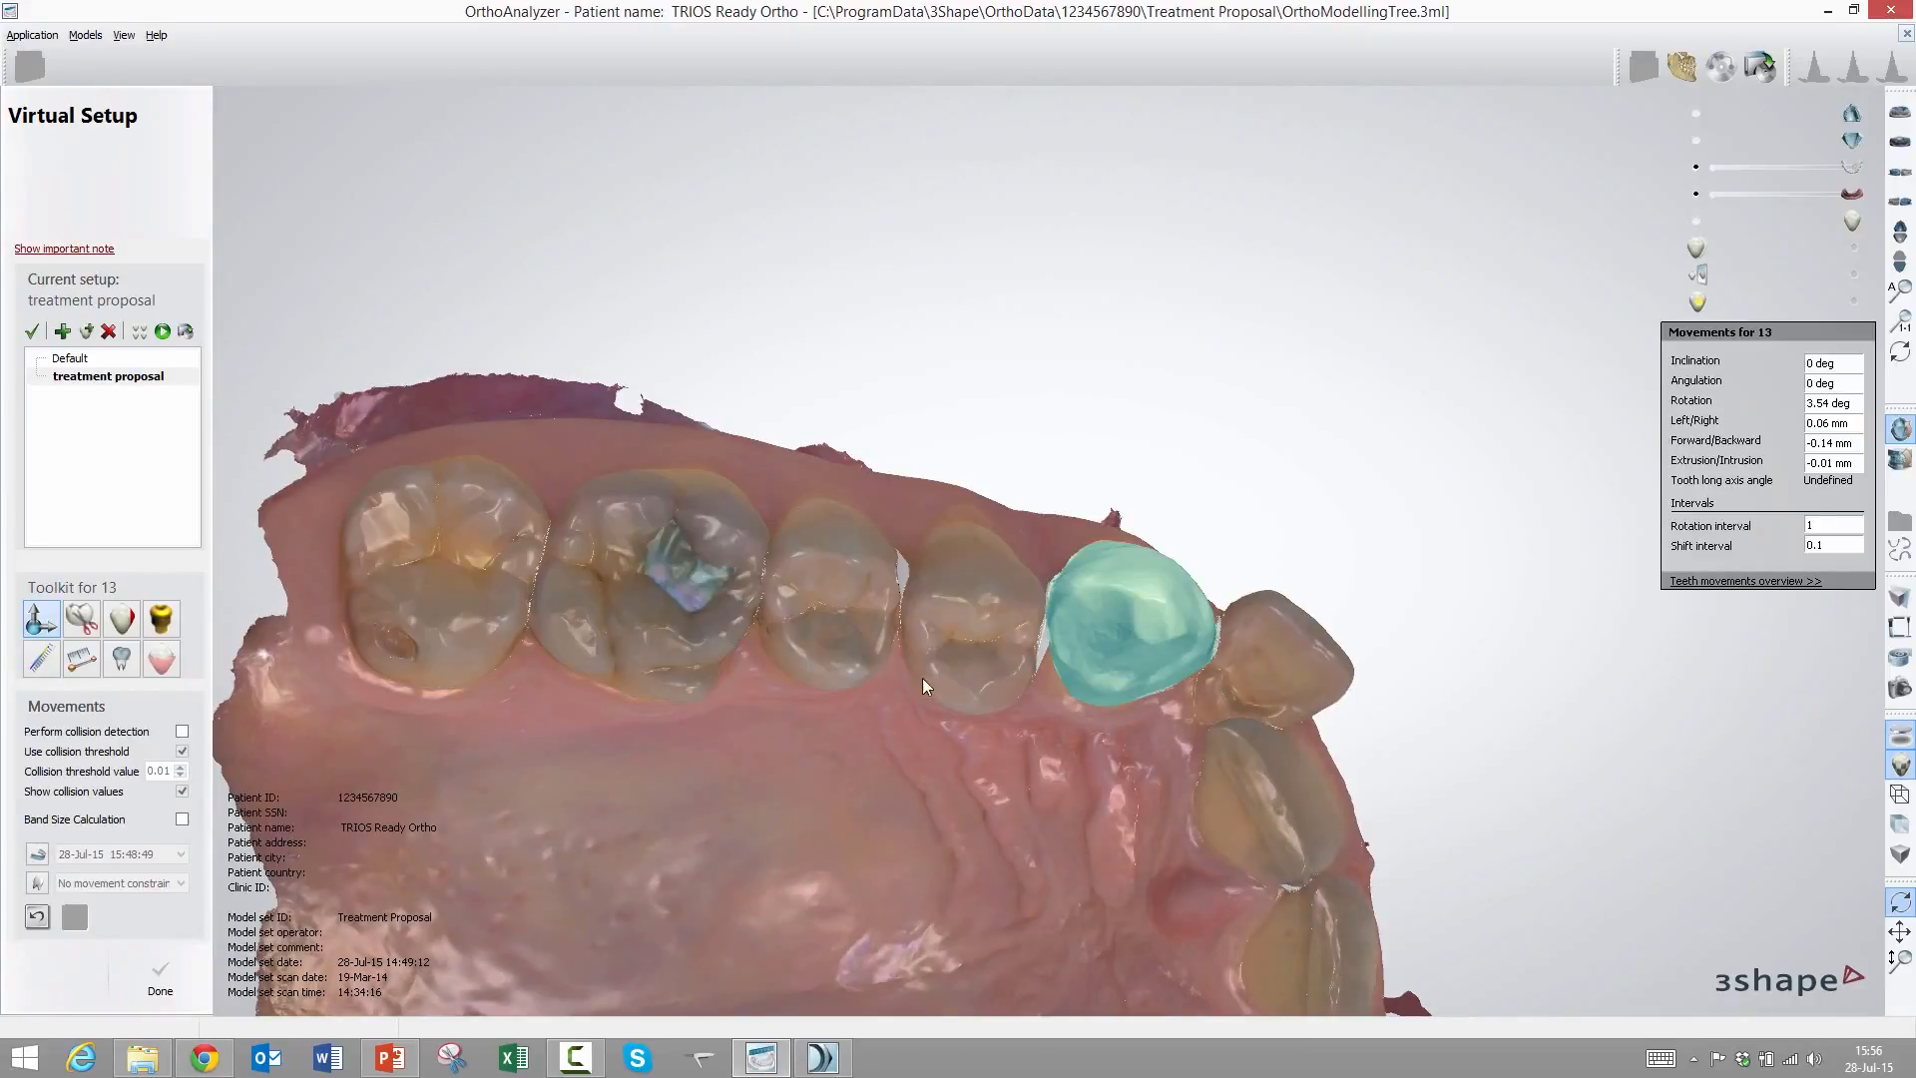
scroll(828, 631, down, 3)
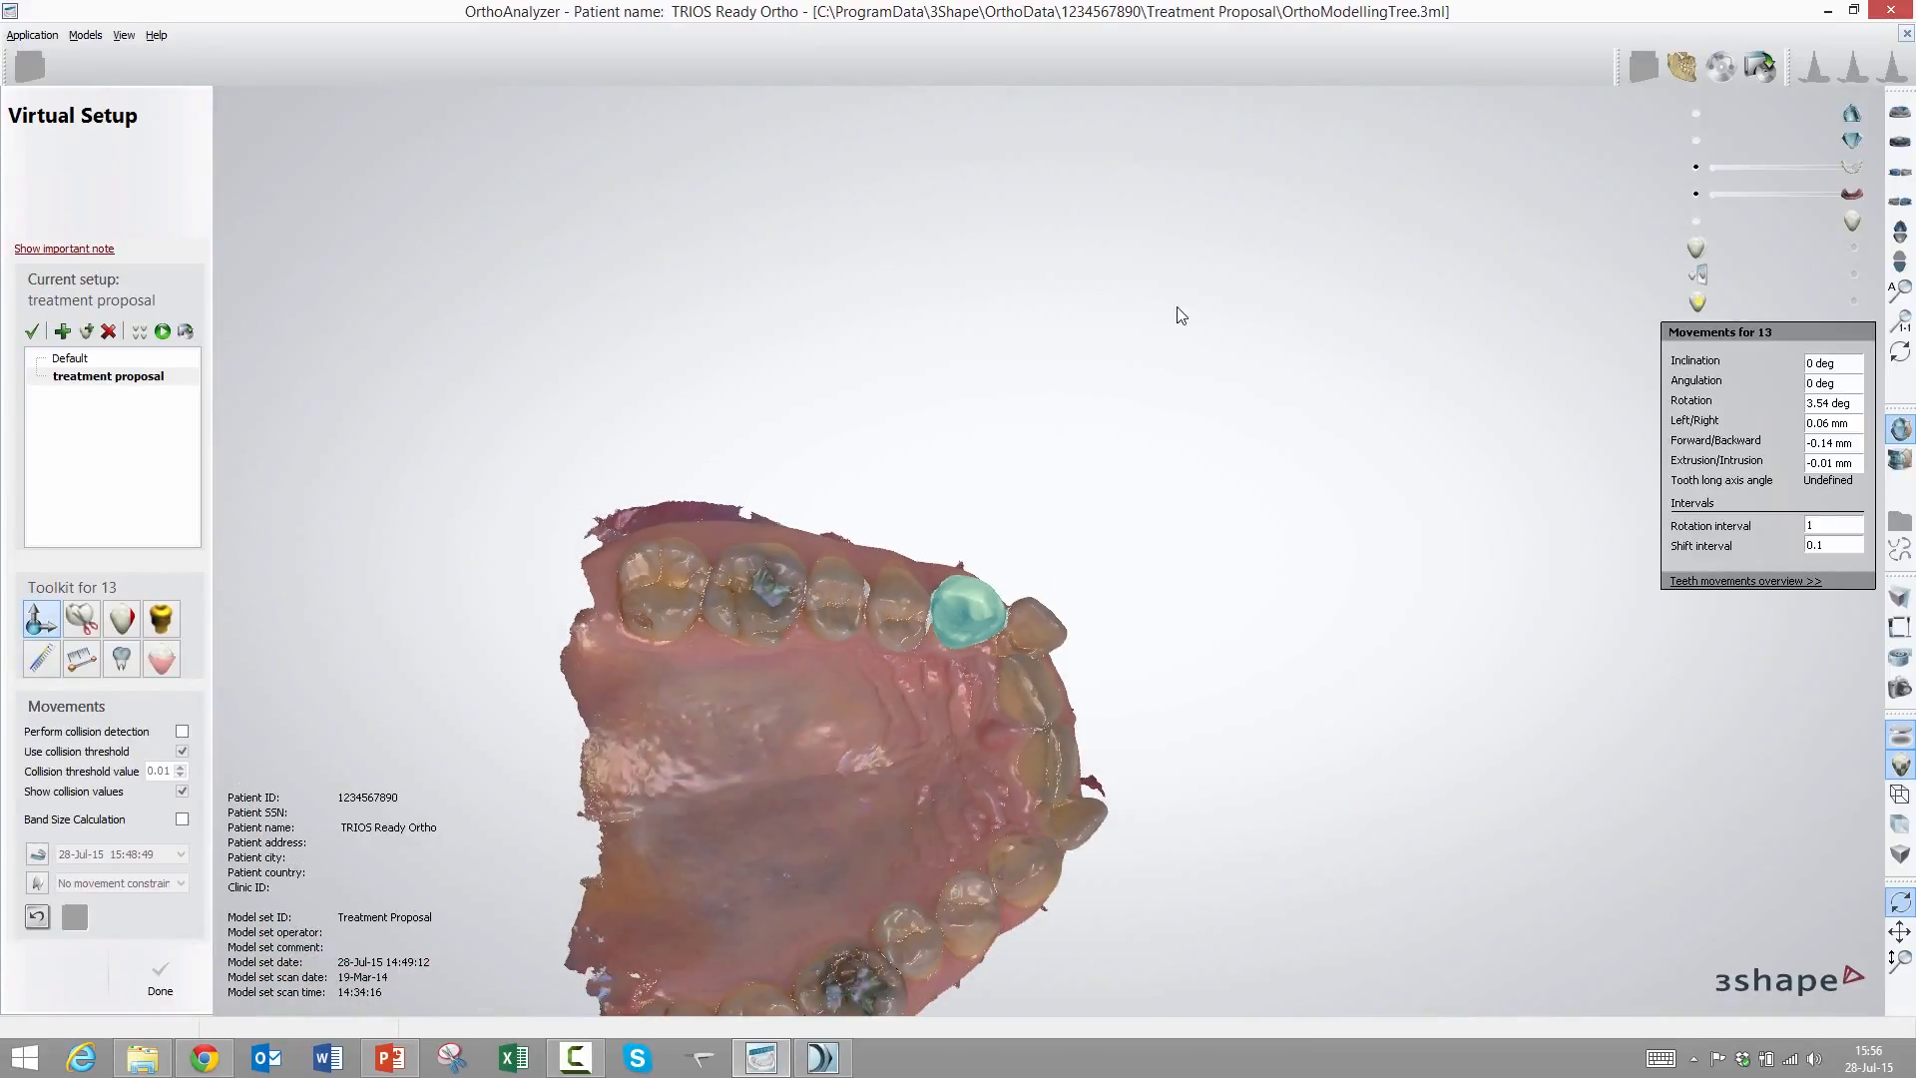
Display both jaws in the occlusal view and show the ideal arch dated 28-Jul-15 15:48:49
click(1902, 232)
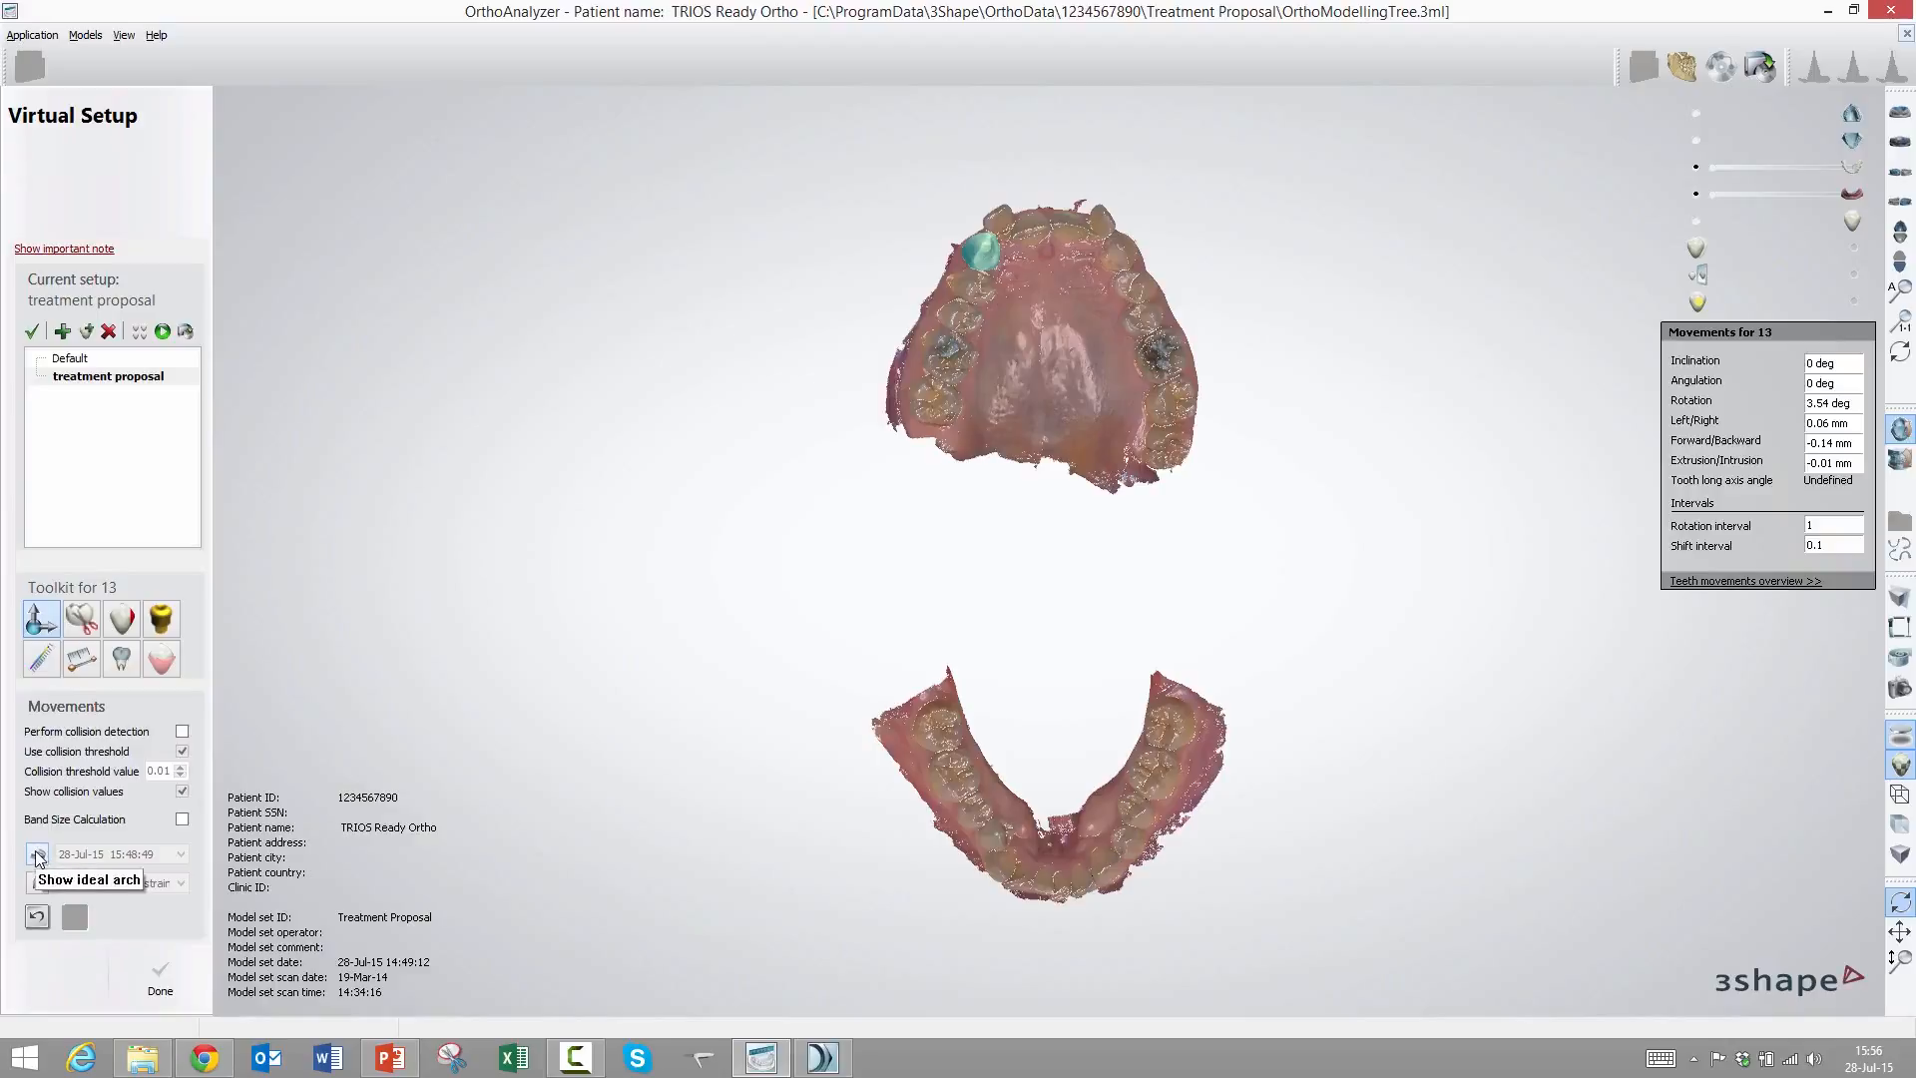
click(37, 855)
click(147, 855)
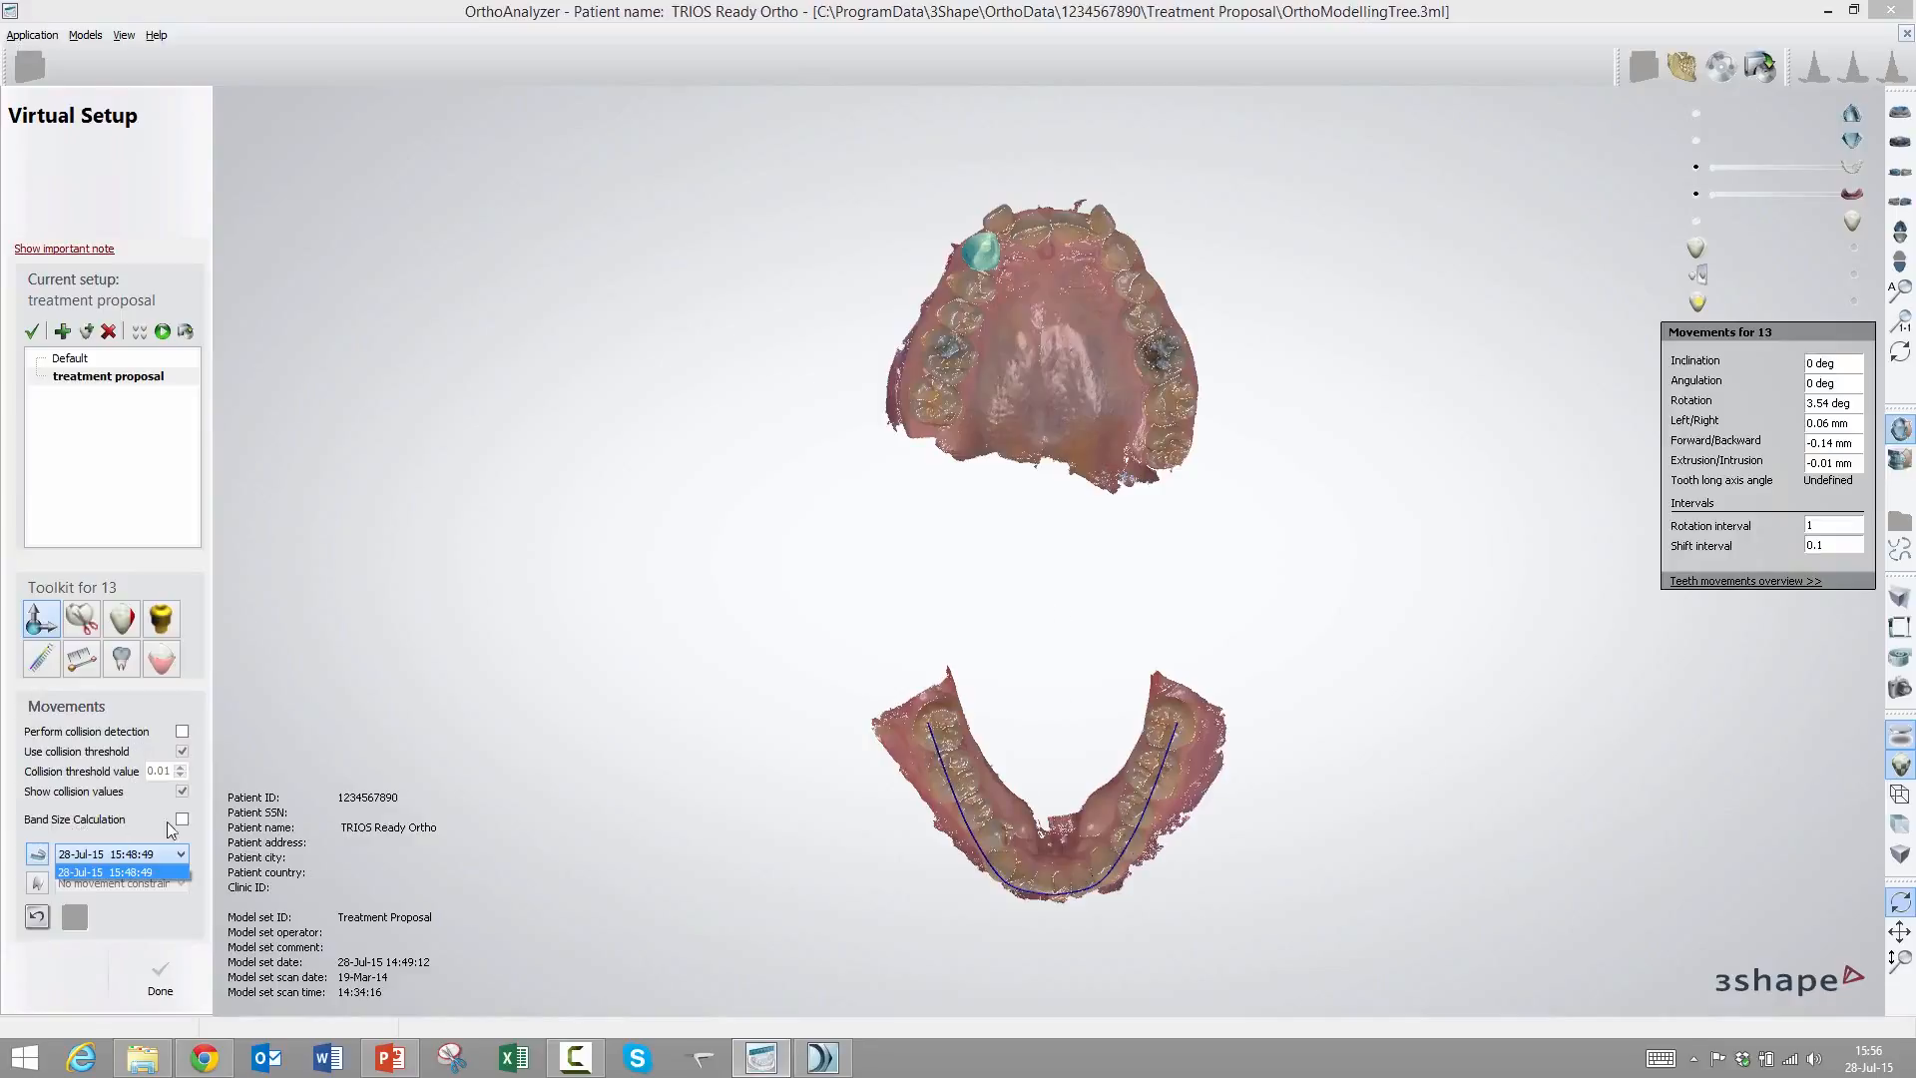
click(140, 808)
Move lower teeth 47, 46 and 45 toward the ideal arch curve, shifting 47 about 0.98 mm and 45 about 1.08 mm forward/backward
scroll(898, 748, up, 5)
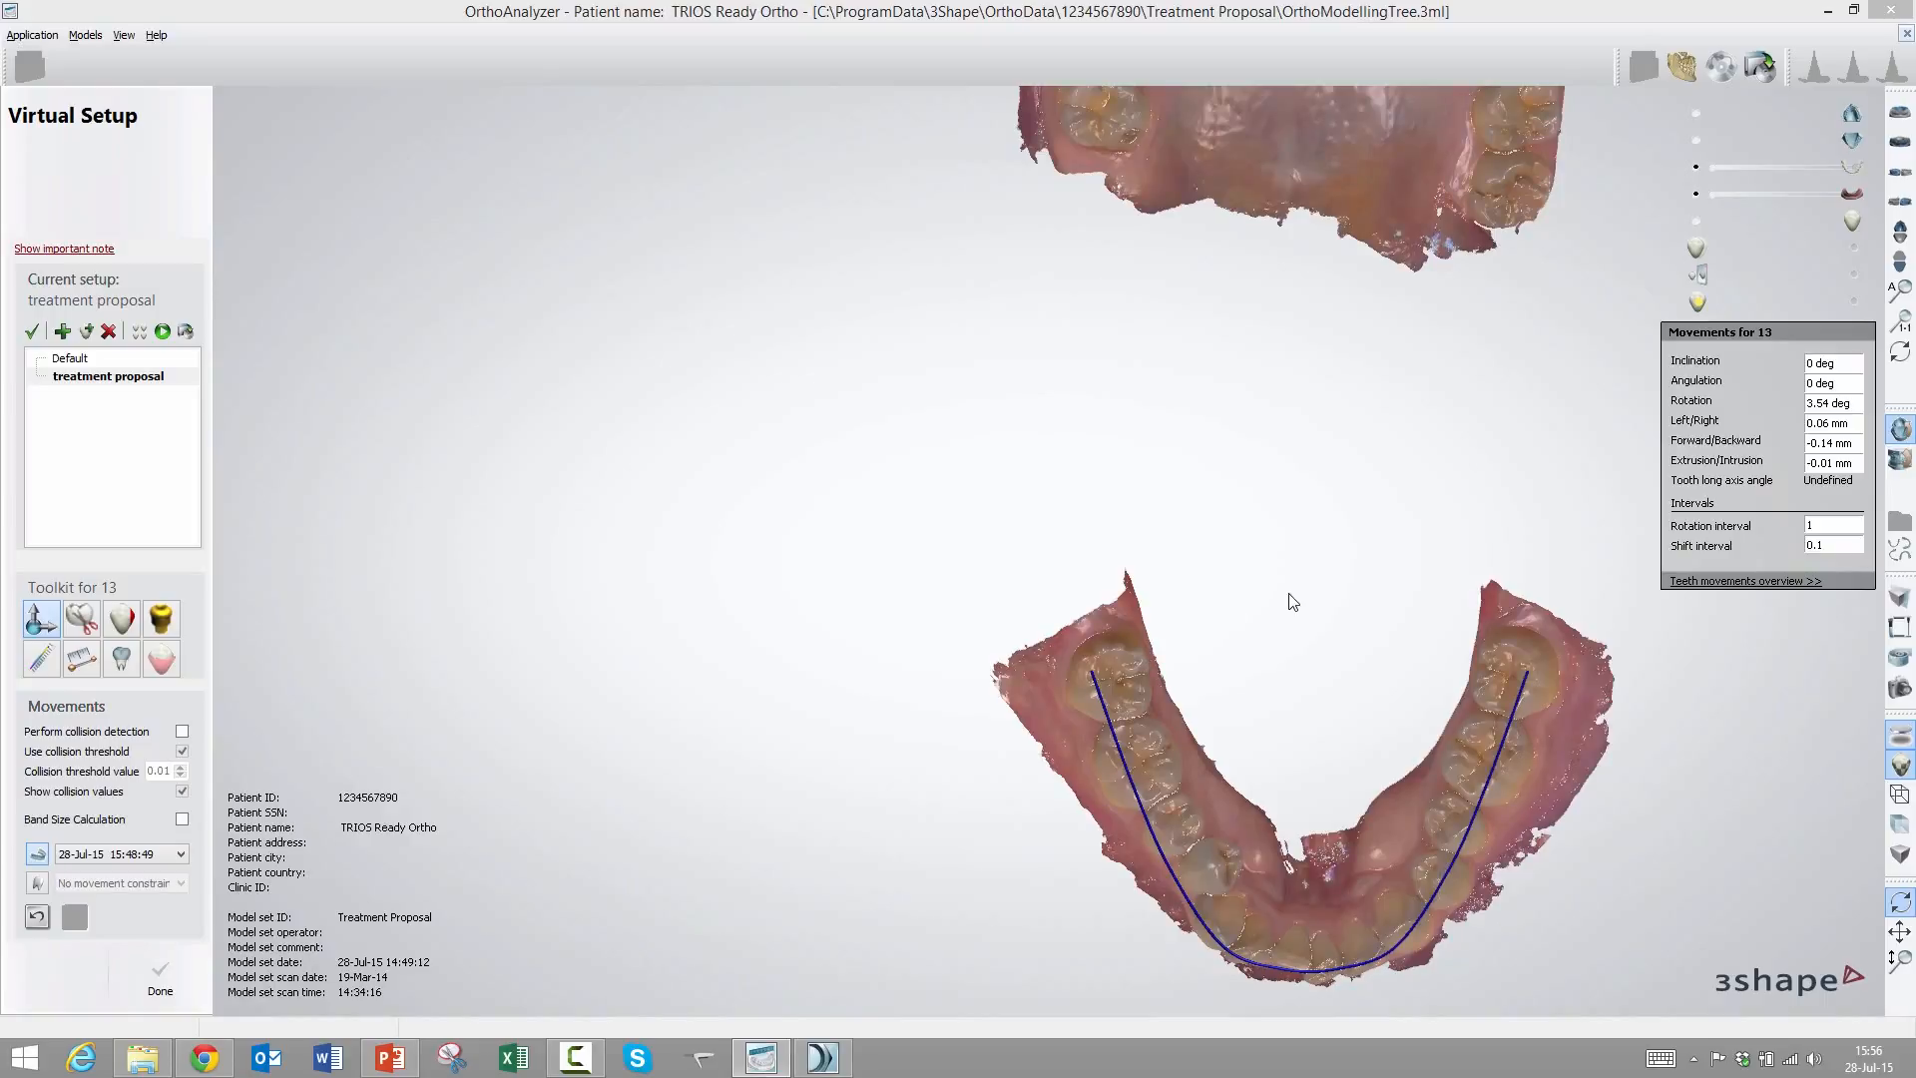
scroll(1247, 574, down, 2)
scroll(910, 445, up, 5)
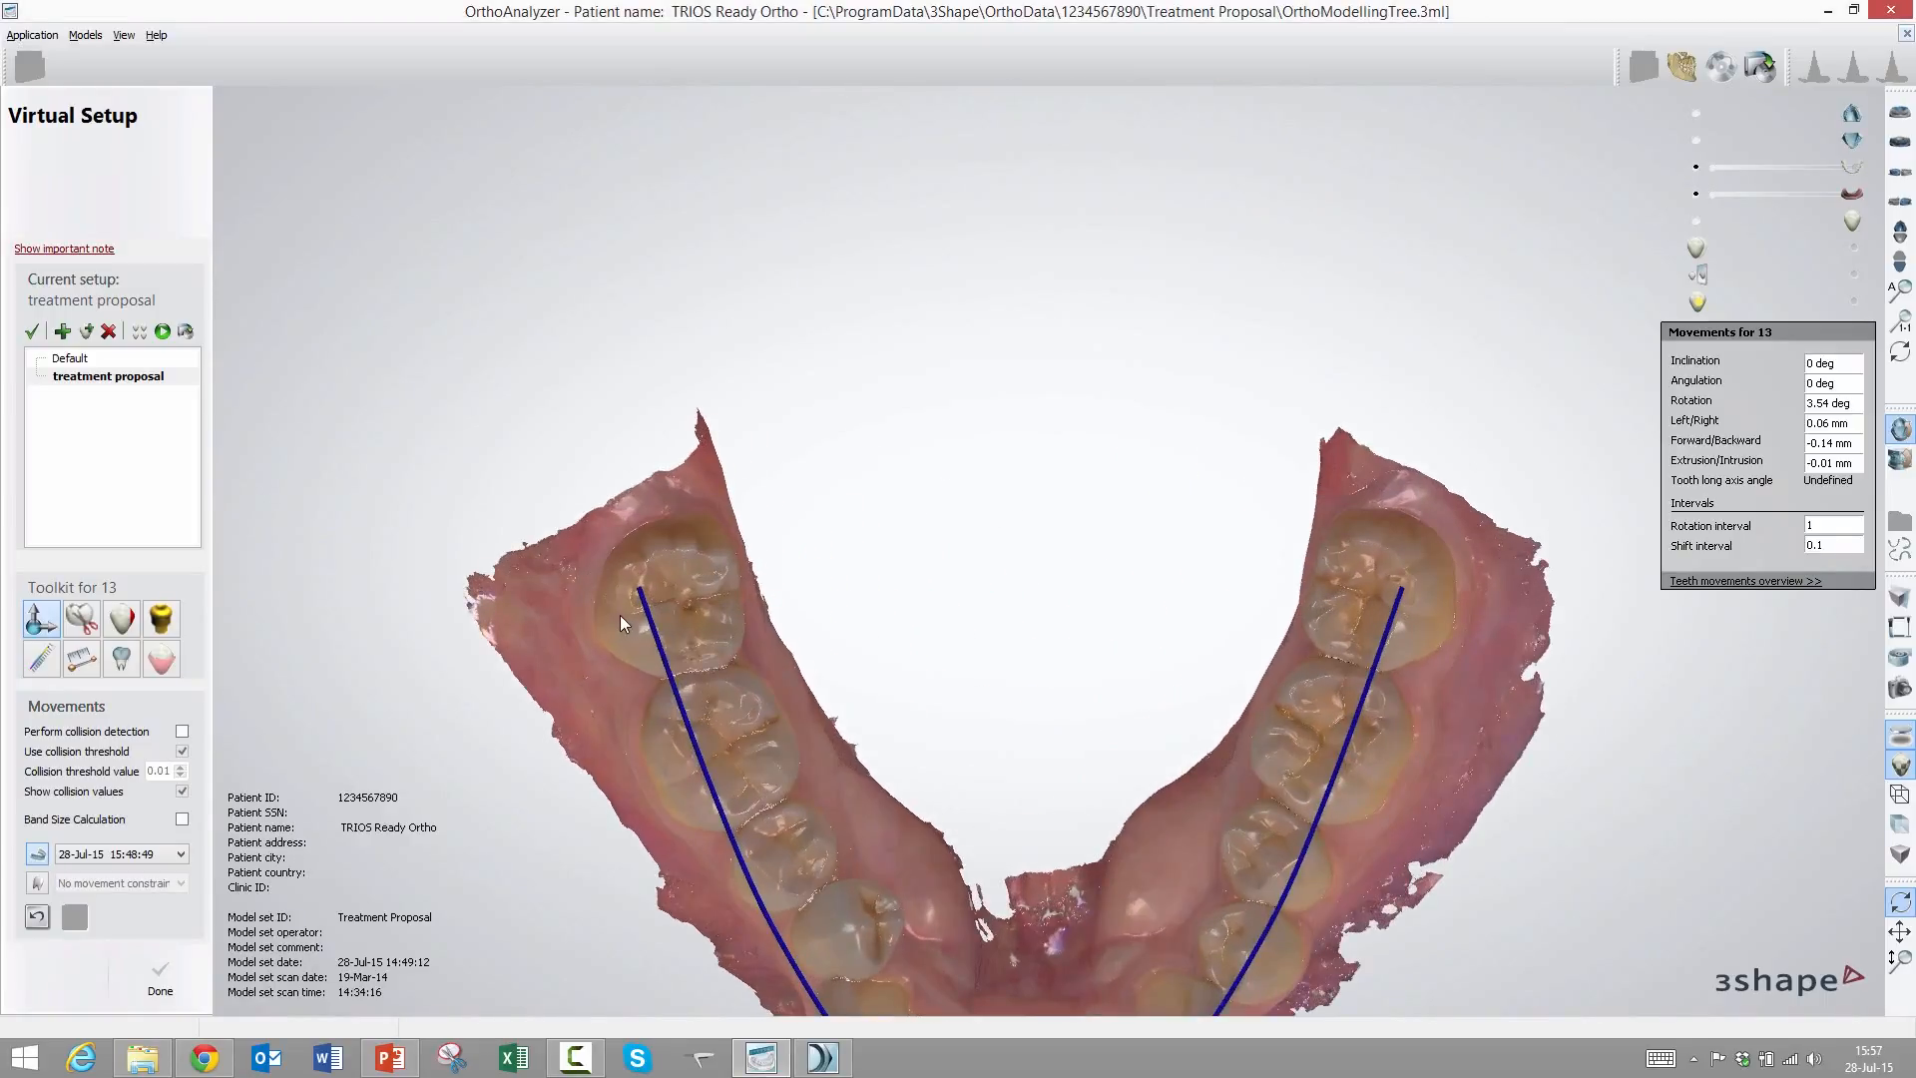
click(663, 610)
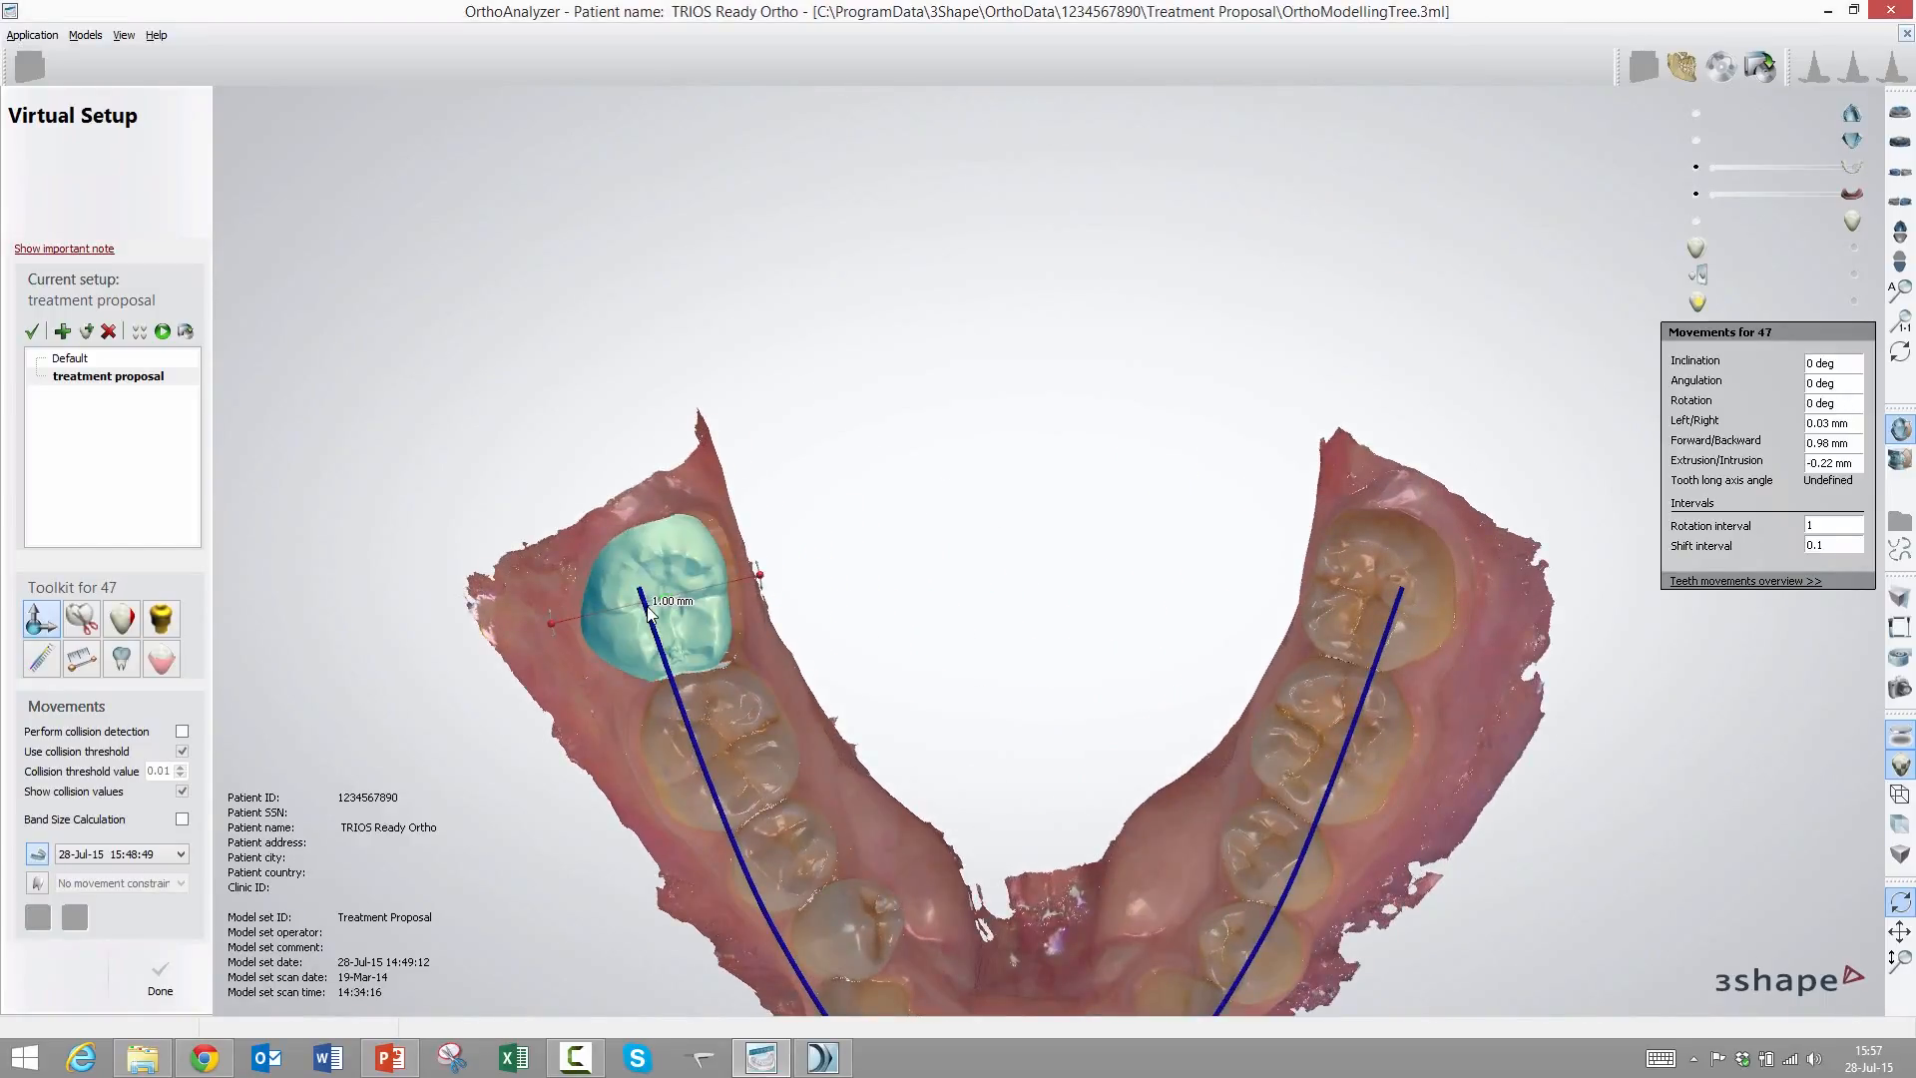
click(734, 770)
right_drag(728, 764, 805, 790)
drag(786, 860, 772, 866)
right_drag(836, 913, 840, 913)
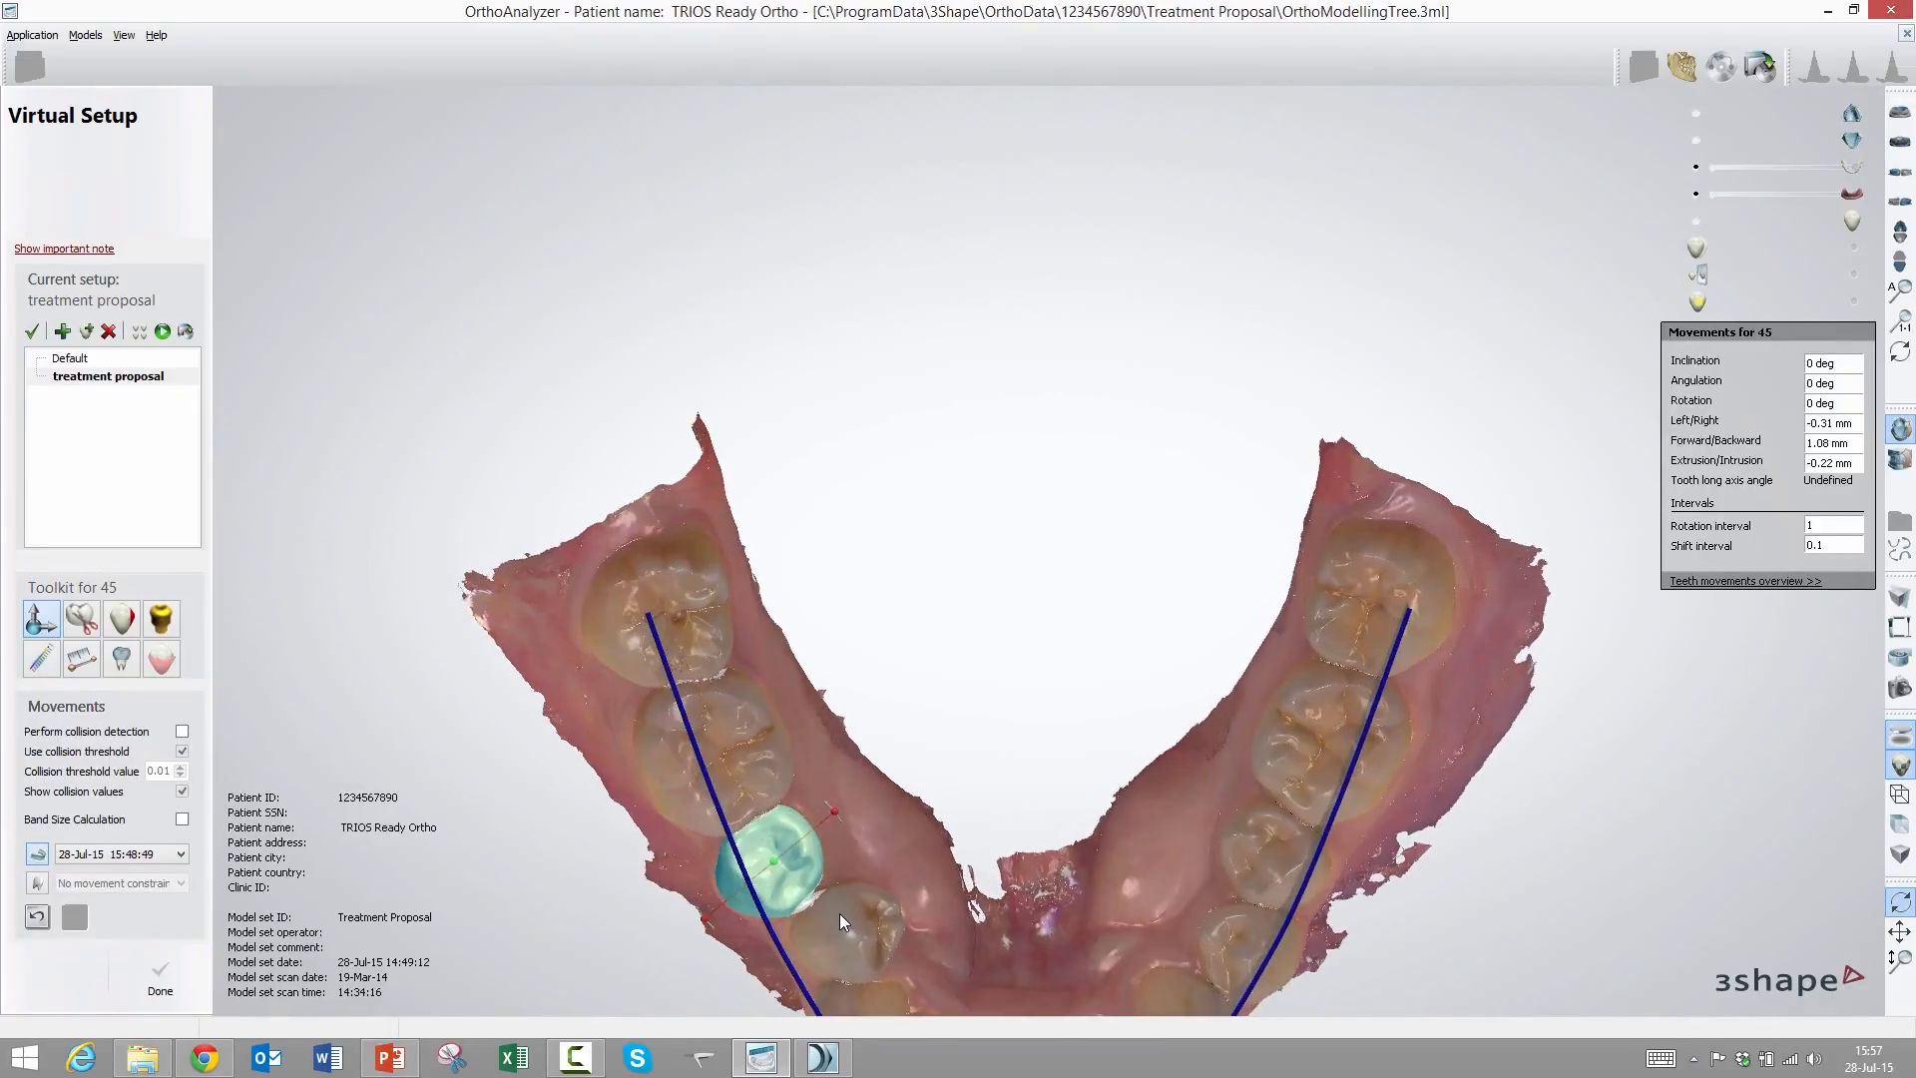
scroll(841, 906, down, 4)
scroll(848, 838, up, 10)
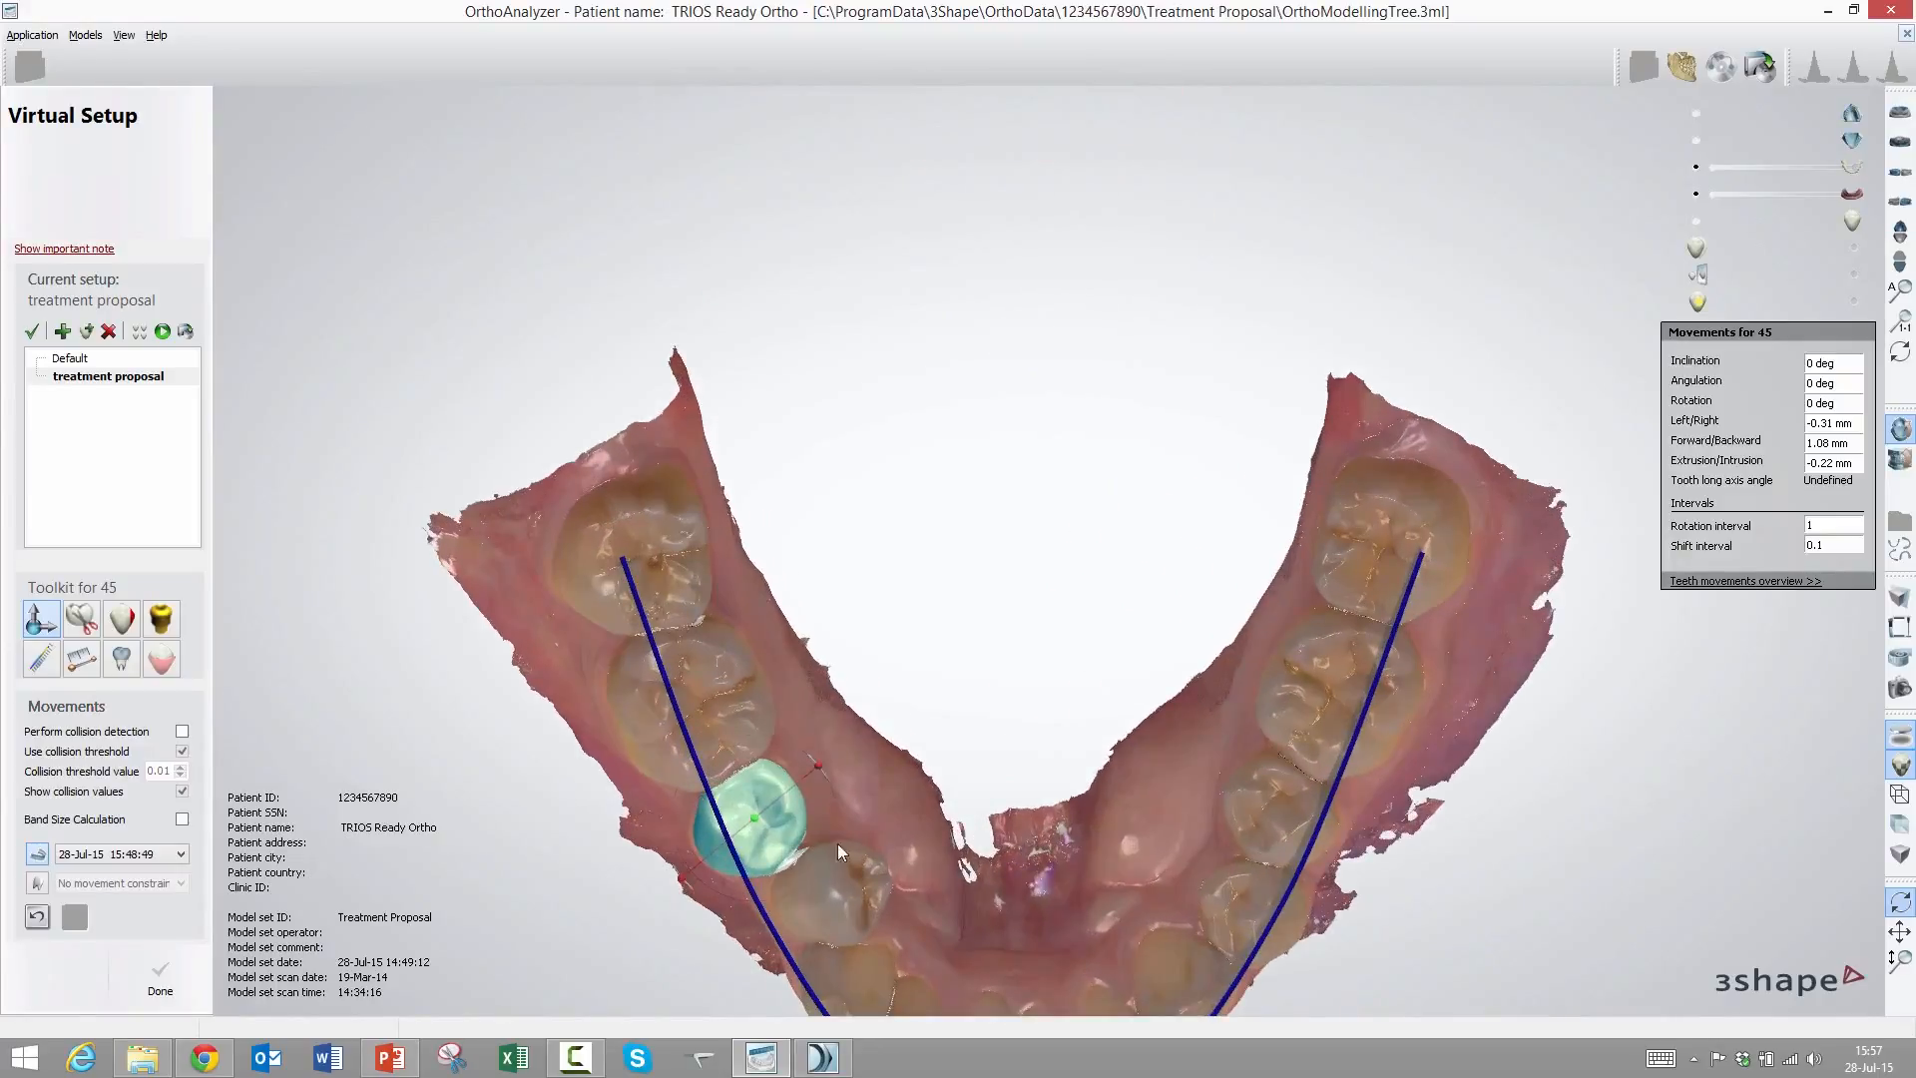
Select lower tooth 44 and tip it to an inclination of about 13.93 deg
scroll(842, 878, down, 5)
scroll(846, 833, up, 2)
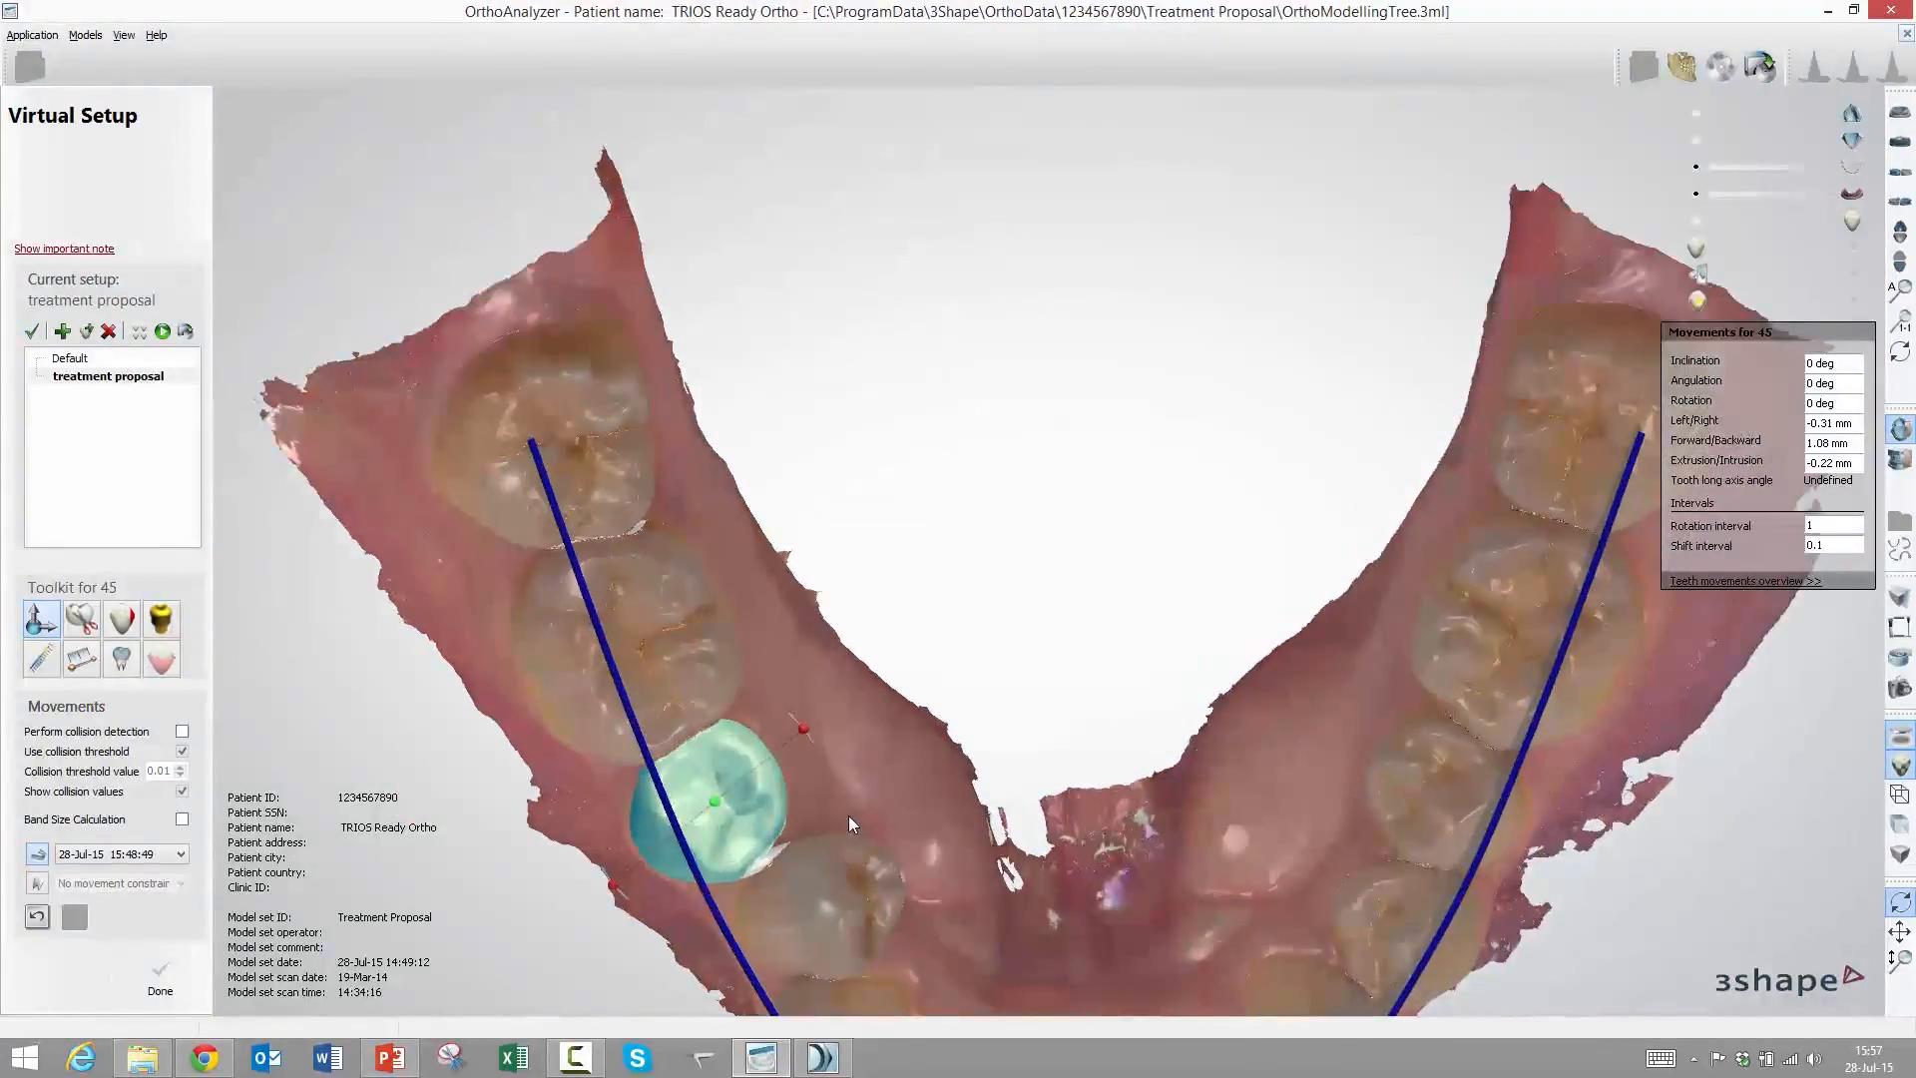
scroll(848, 858, up, 3)
click(850, 905)
right_drag(790, 943, 769, 787)
drag(845, 775, 755, 819)
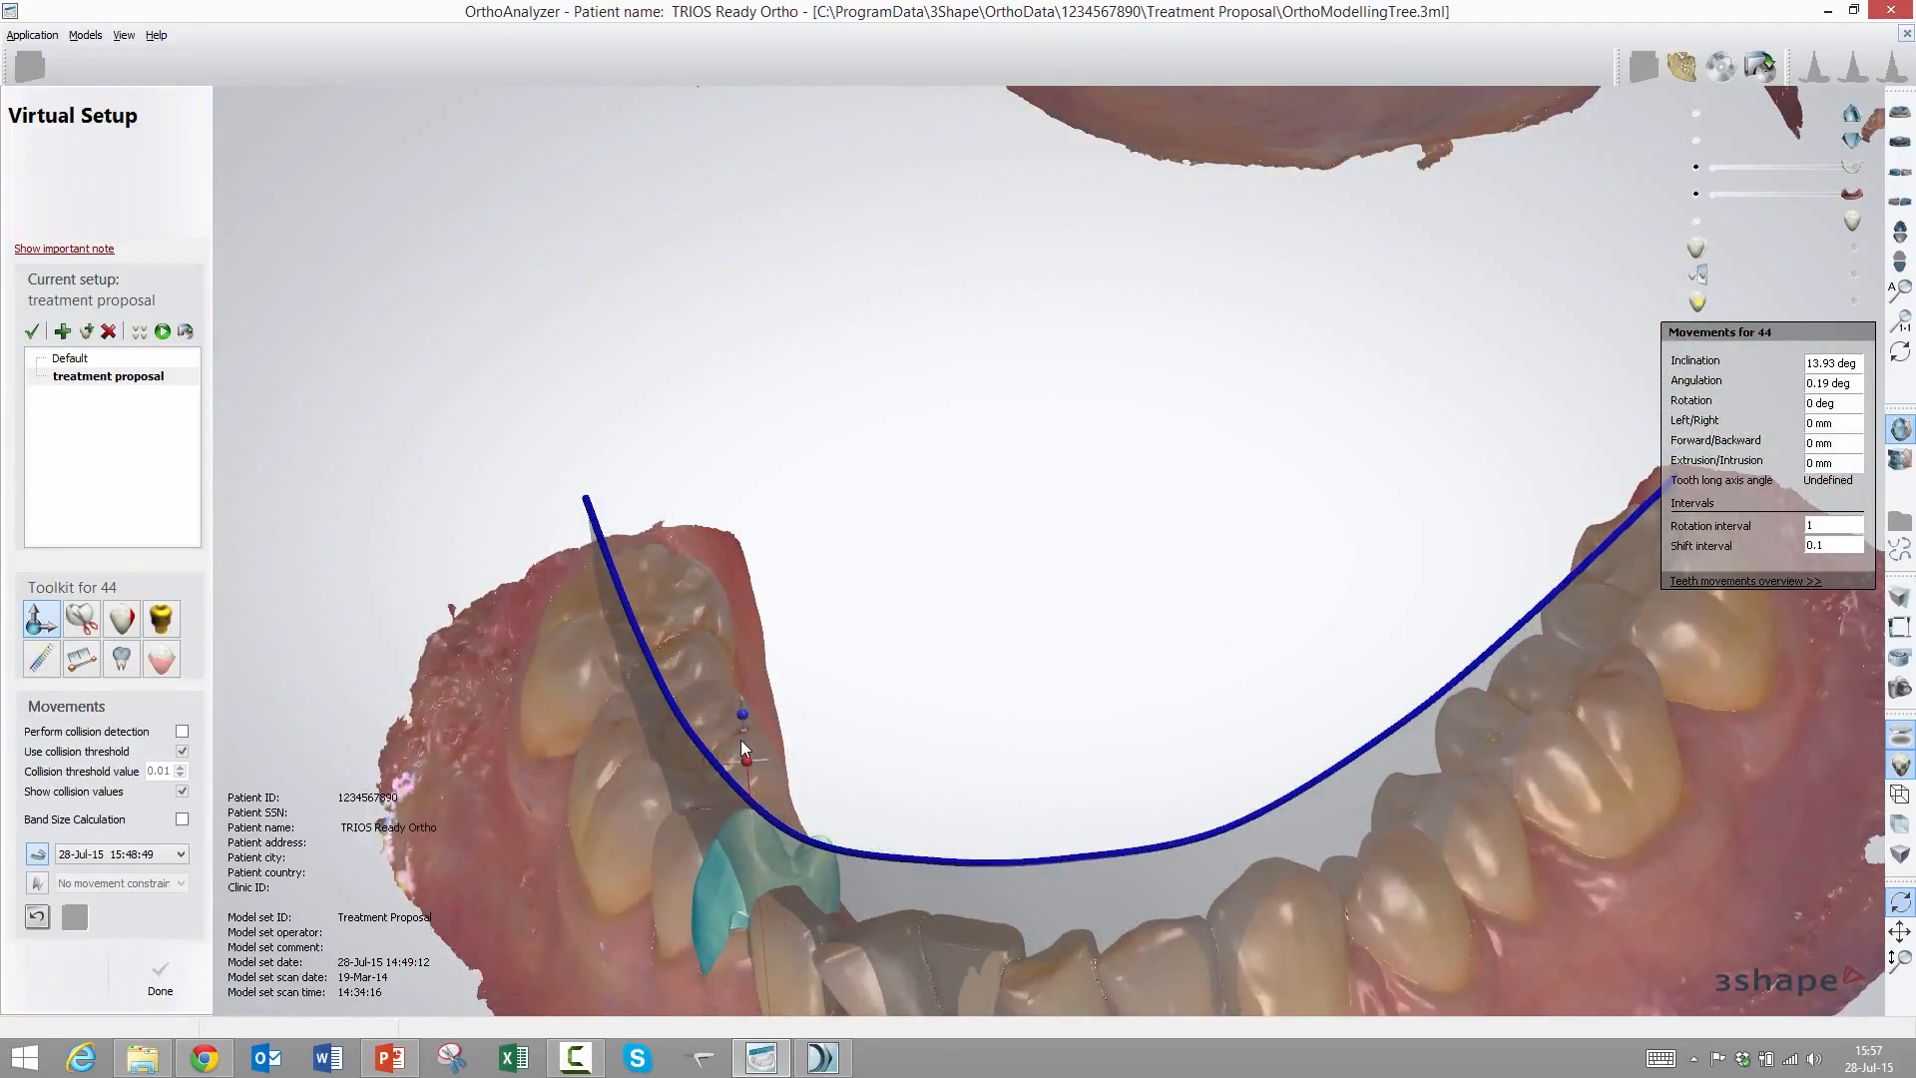
Shift tooth 44 to about -1.4 mm extrusion/intrusion and rotate it to about -15 deg
drag(744, 717, 743, 744)
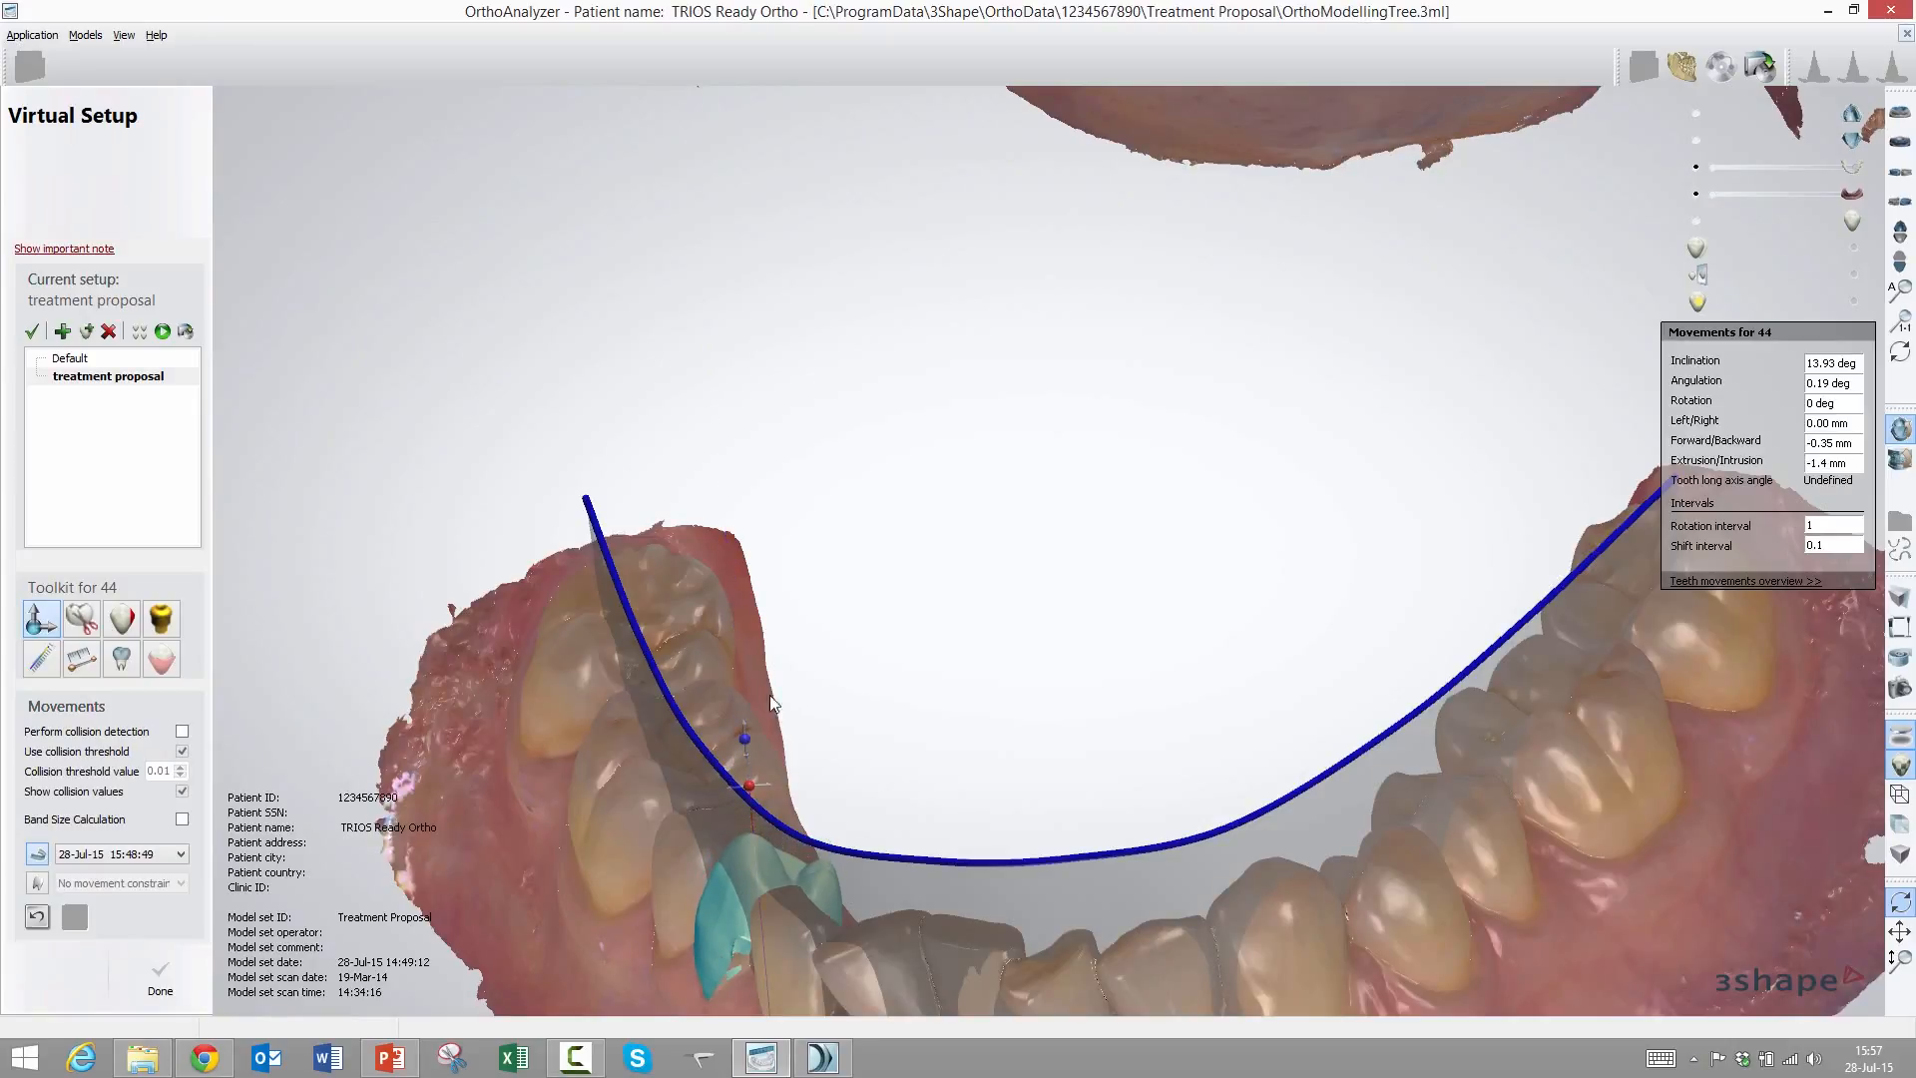
right_drag(837, 702, 886, 902)
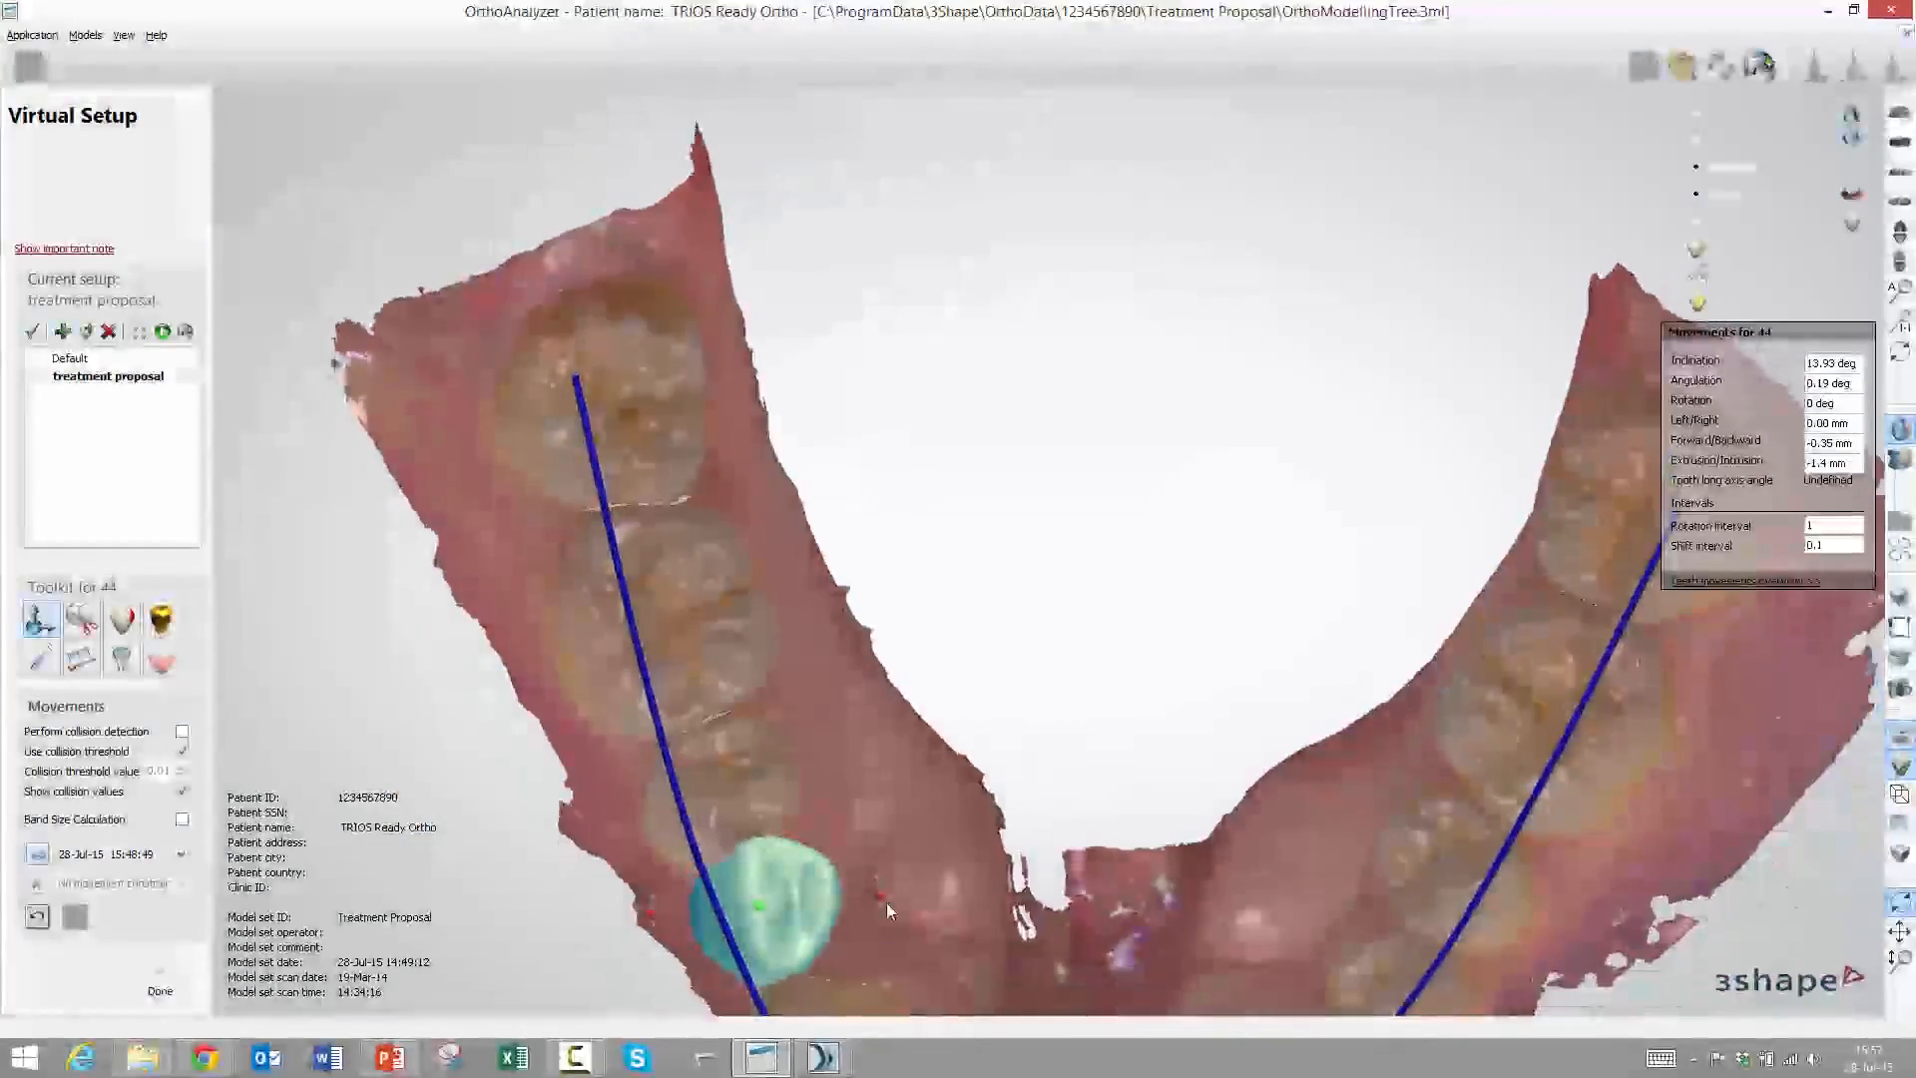
drag(882, 896, 872, 866)
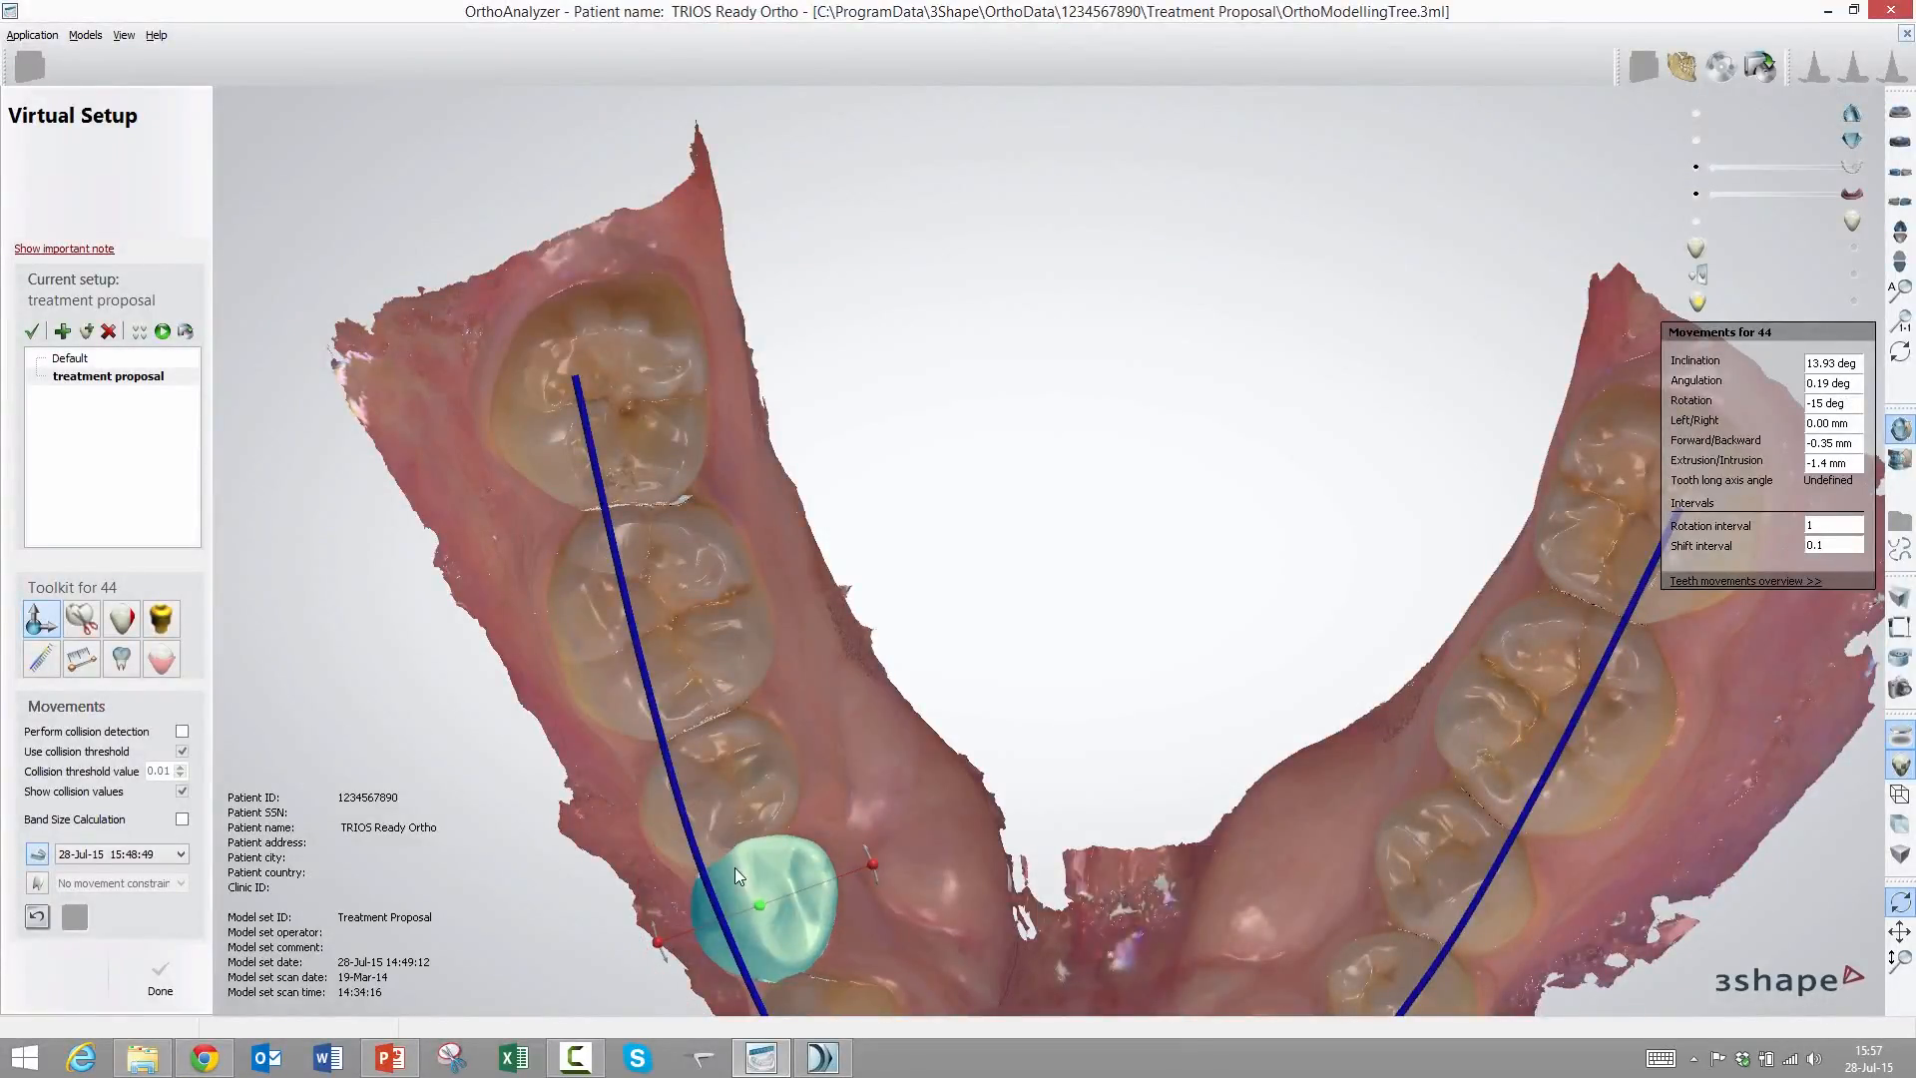
Select lower tooth 42 and rotate it about 24.51 deg to follow the ideal arch curve
mouse_move(734, 866)
right_down()
mouse_move(794, 886)
mouse_move(856, 852)
mouse_move(734, 850)
right_up()
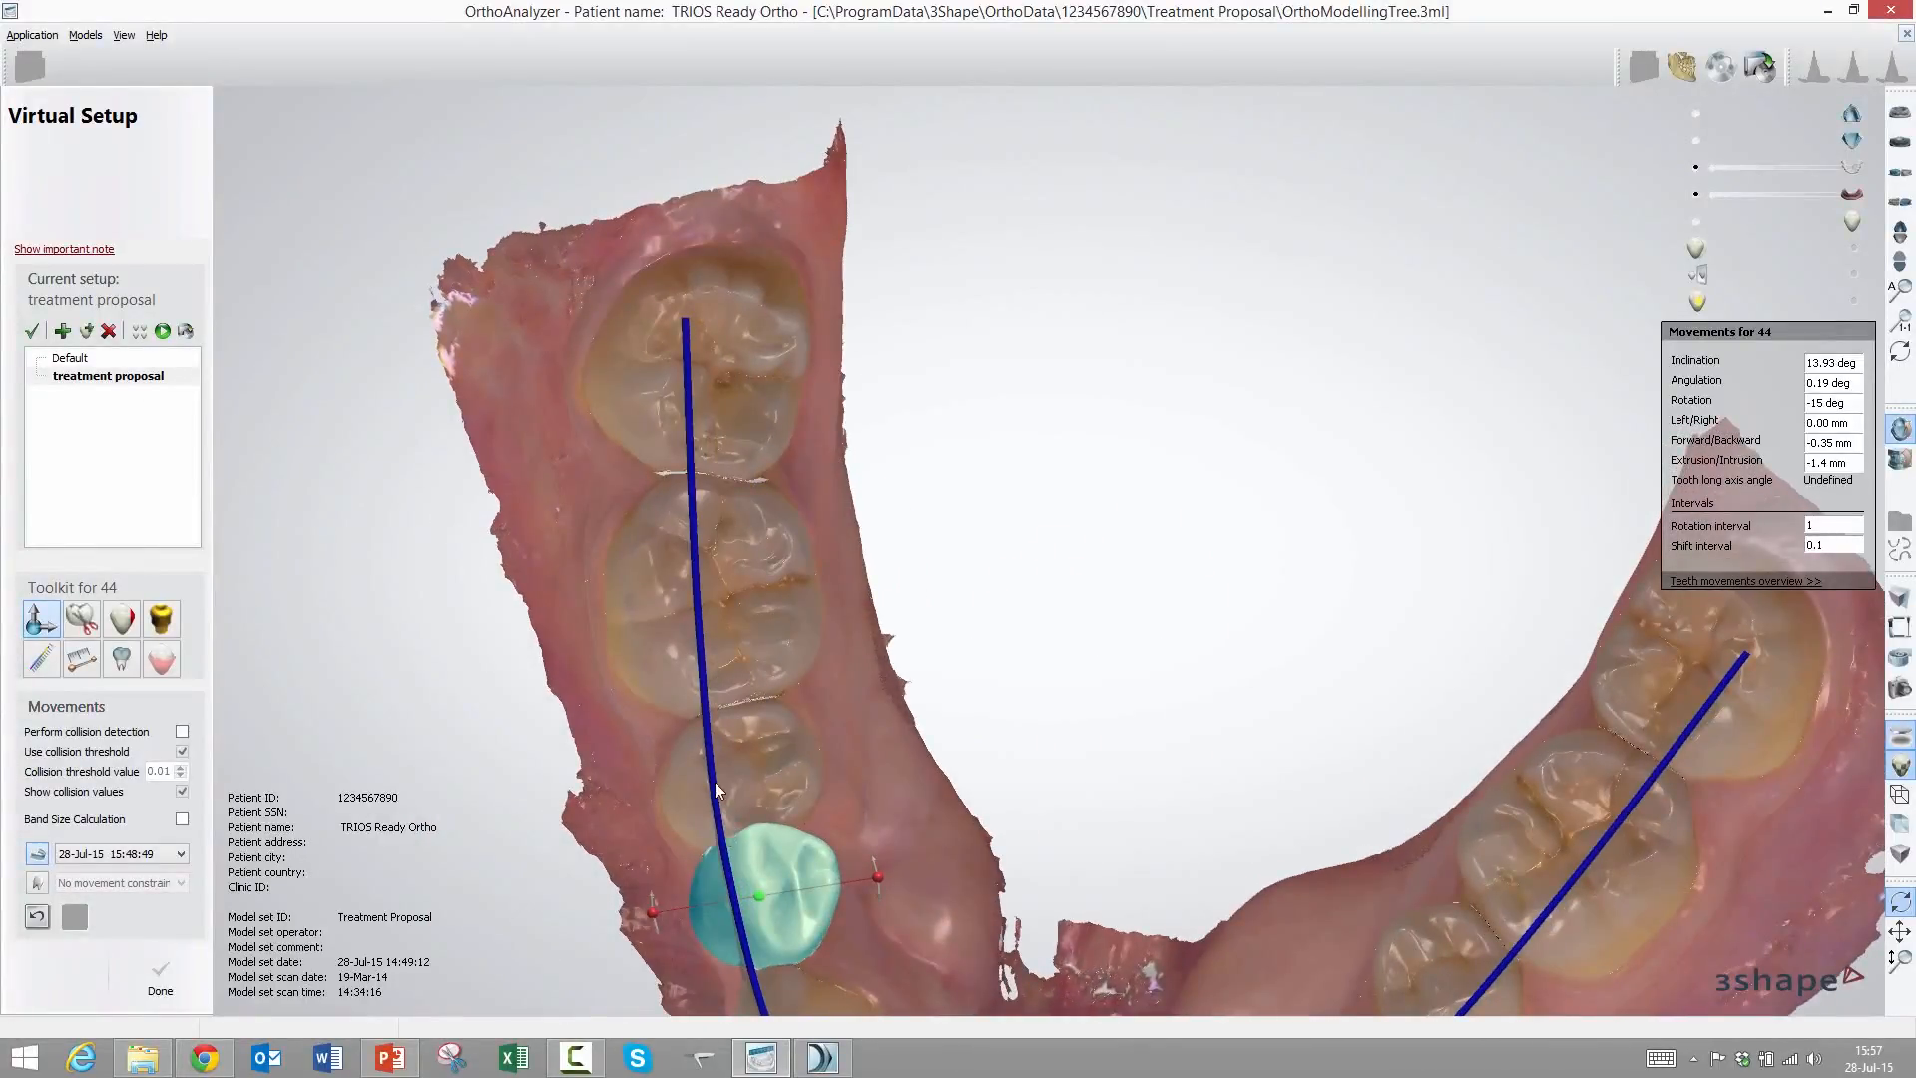
right_drag(704, 736, 696, 856)
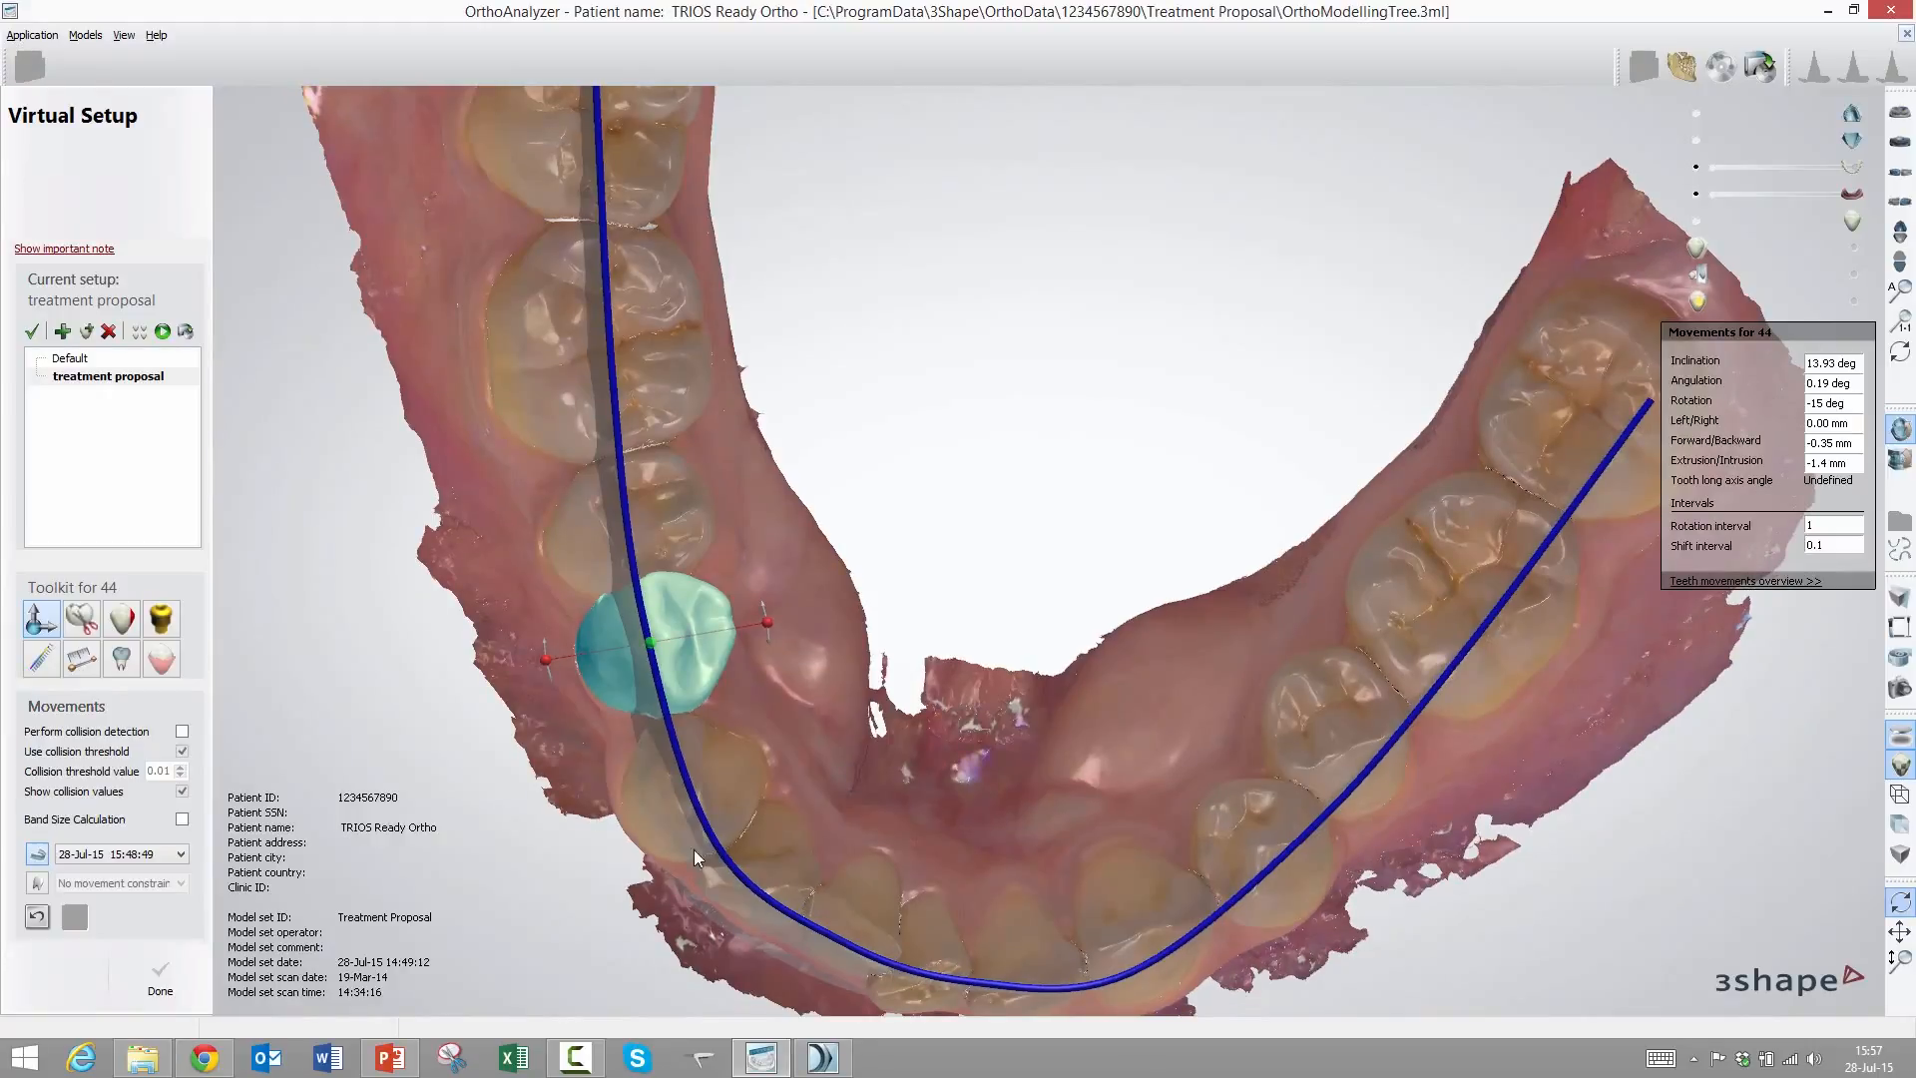
click(739, 886)
drag(768, 768, 805, 802)
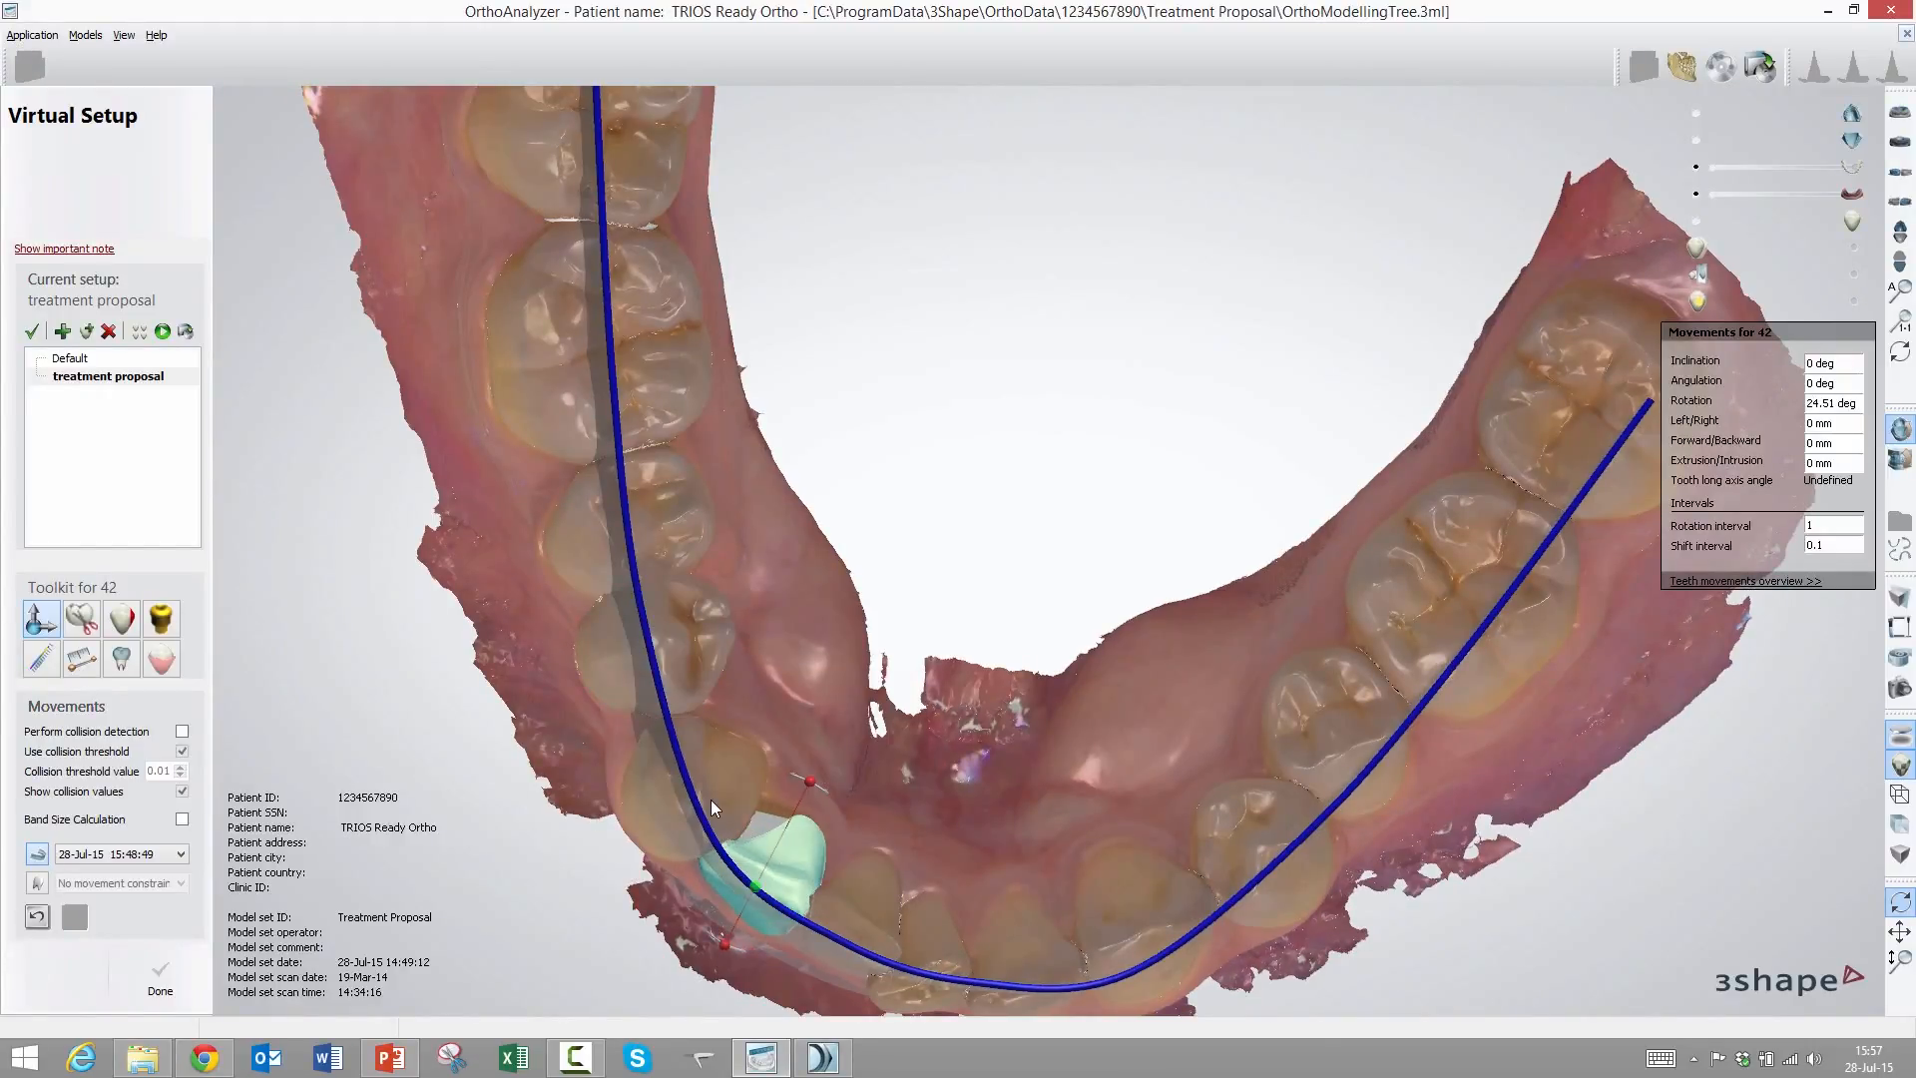
Move lower tooth 41 about -0.73 mm left/right and 1.13 mm forward/backward, and rotate it about -7.95 deg
scroll(813, 824, down, 3)
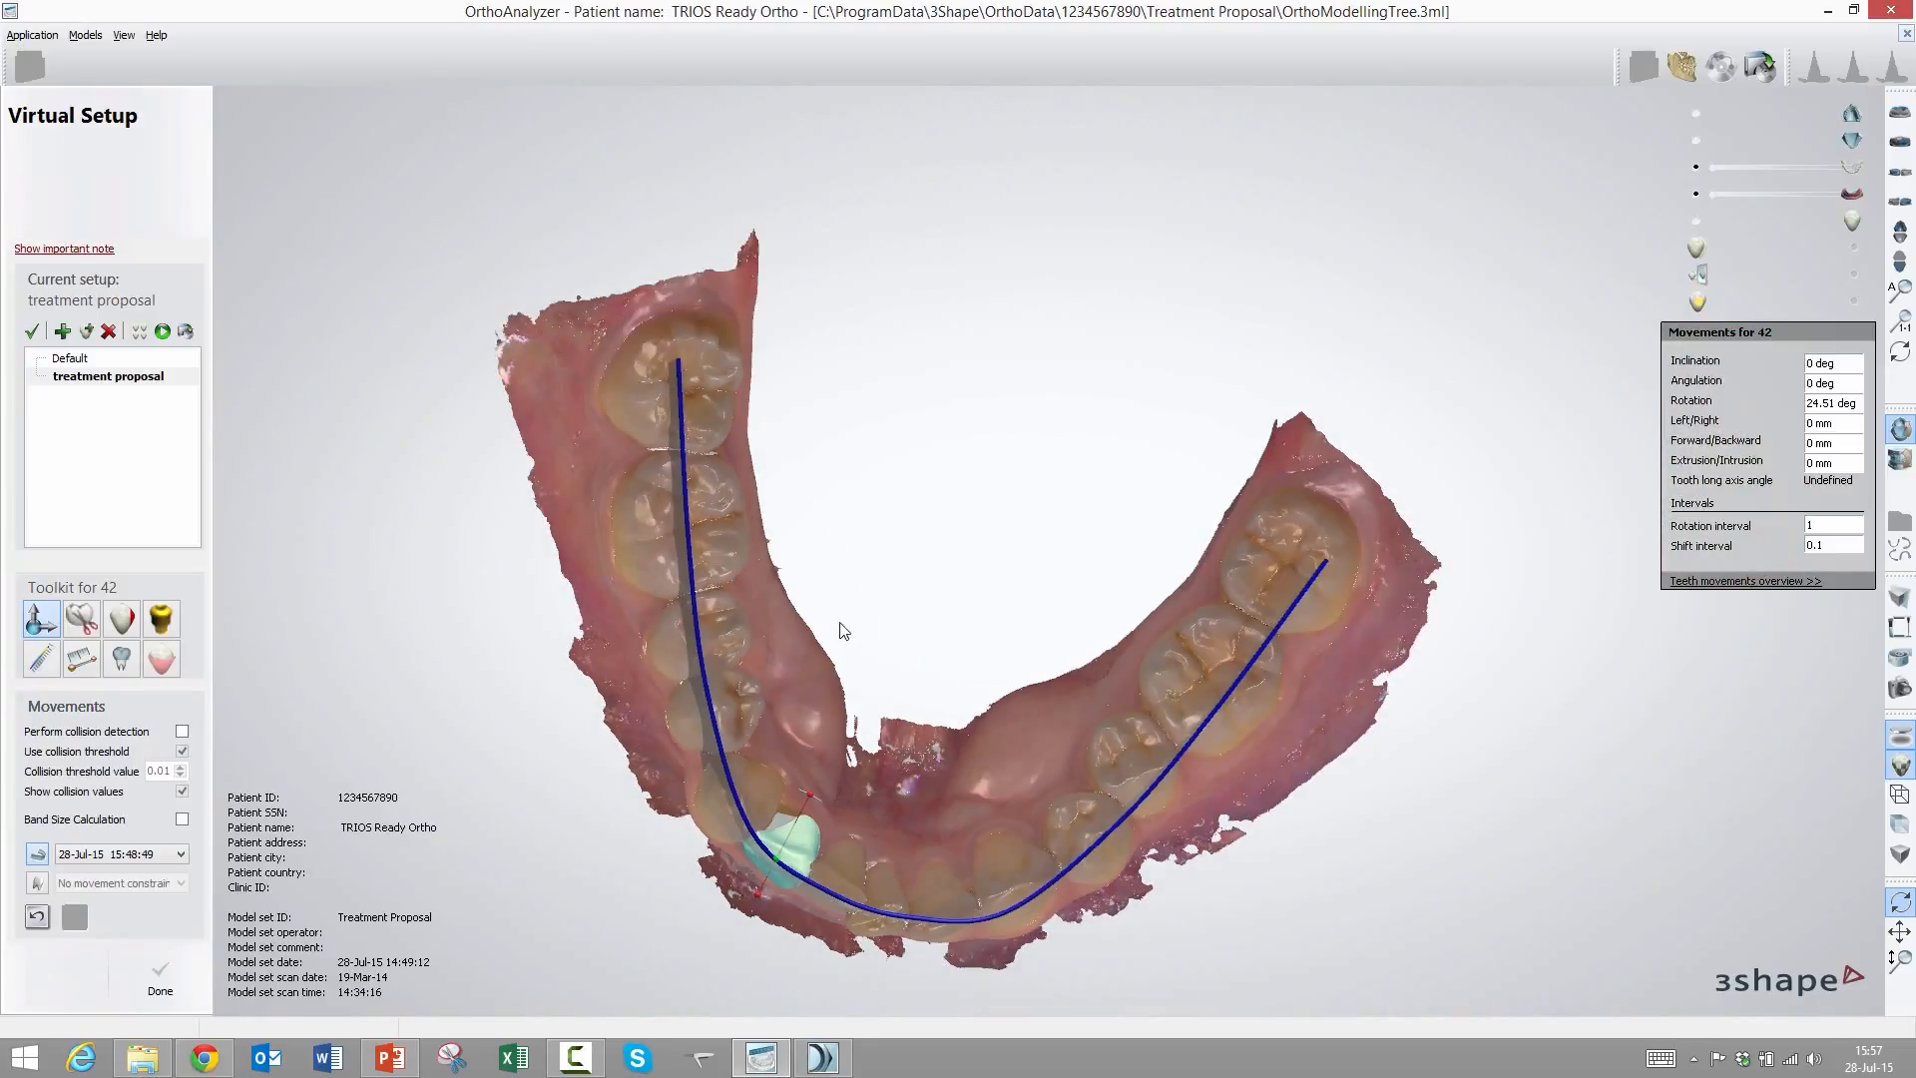
mouse_move(791, 838)
right_down()
mouse_move(788, 793)
mouse_move(846, 675)
mouse_move(810, 840)
right_up()
scroll(798, 843, up, 3)
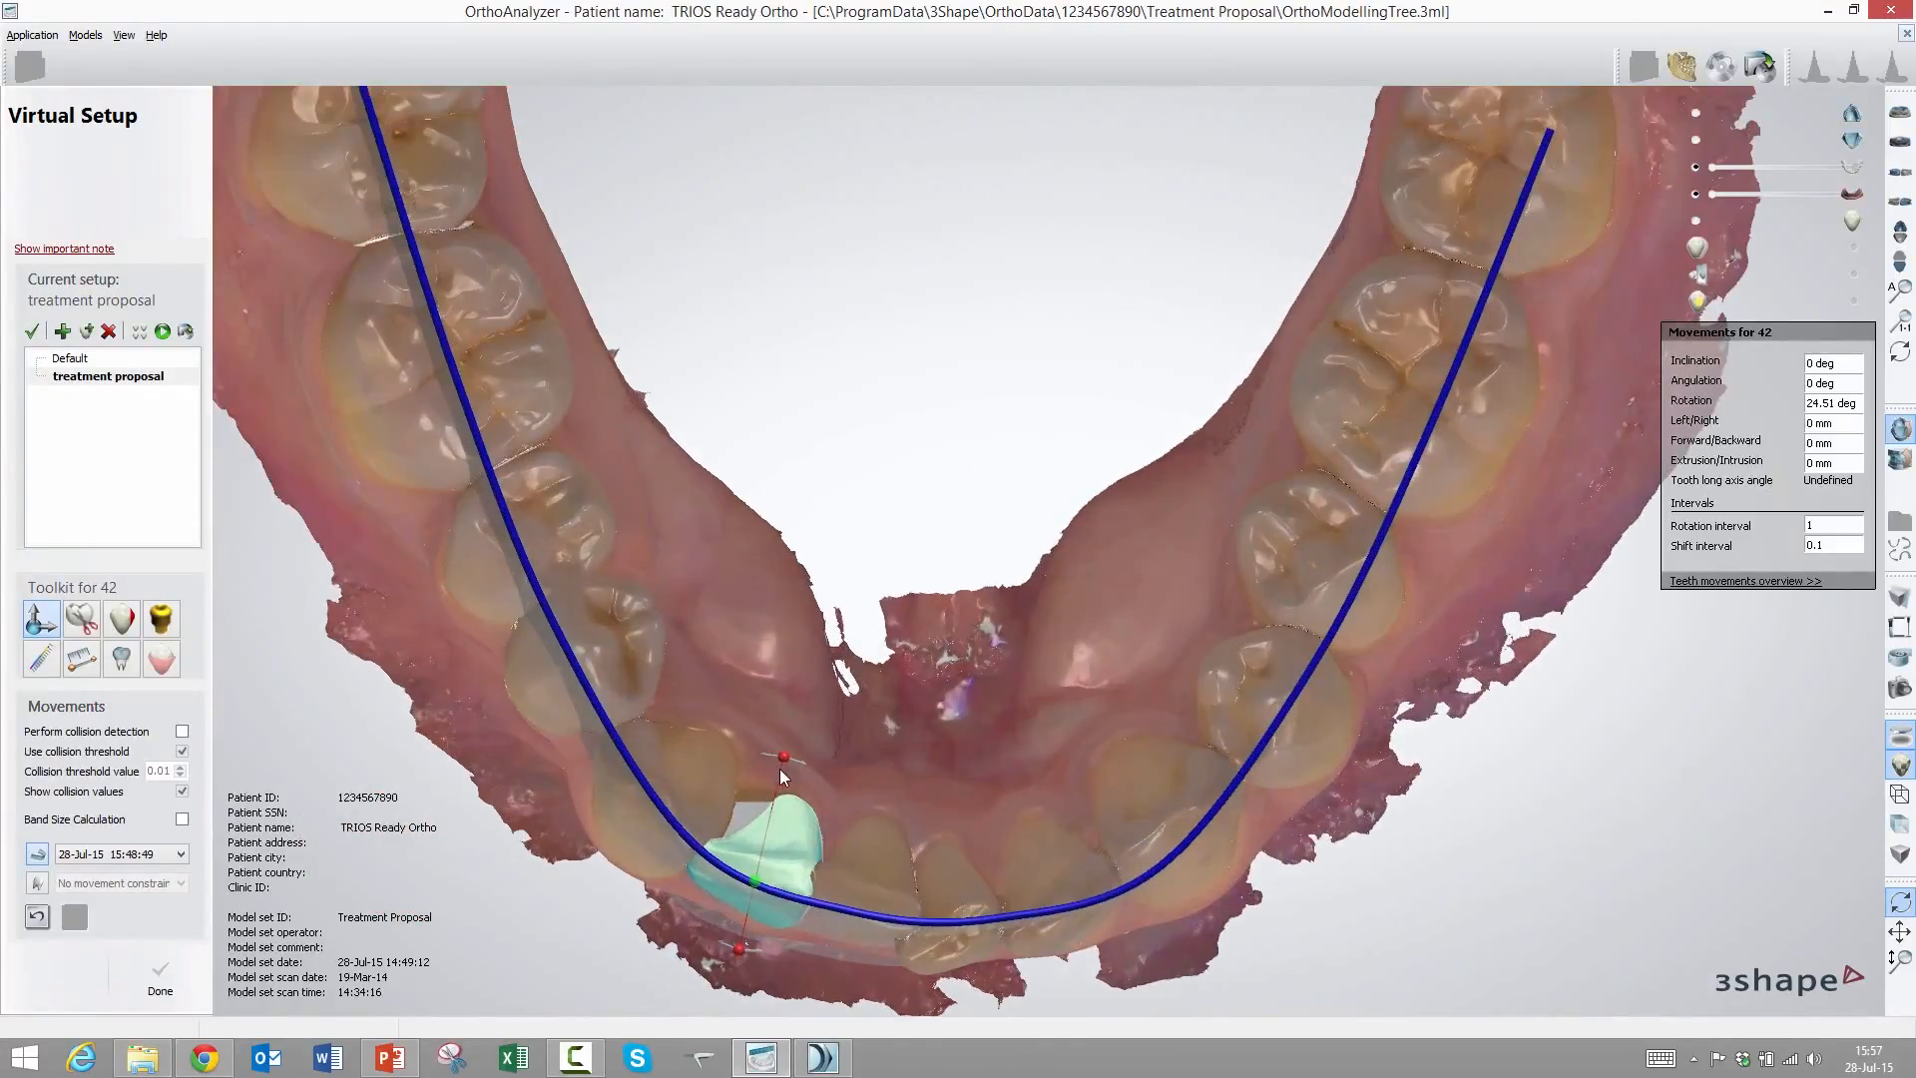
drag(782, 840, 838, 893)
click(852, 882)
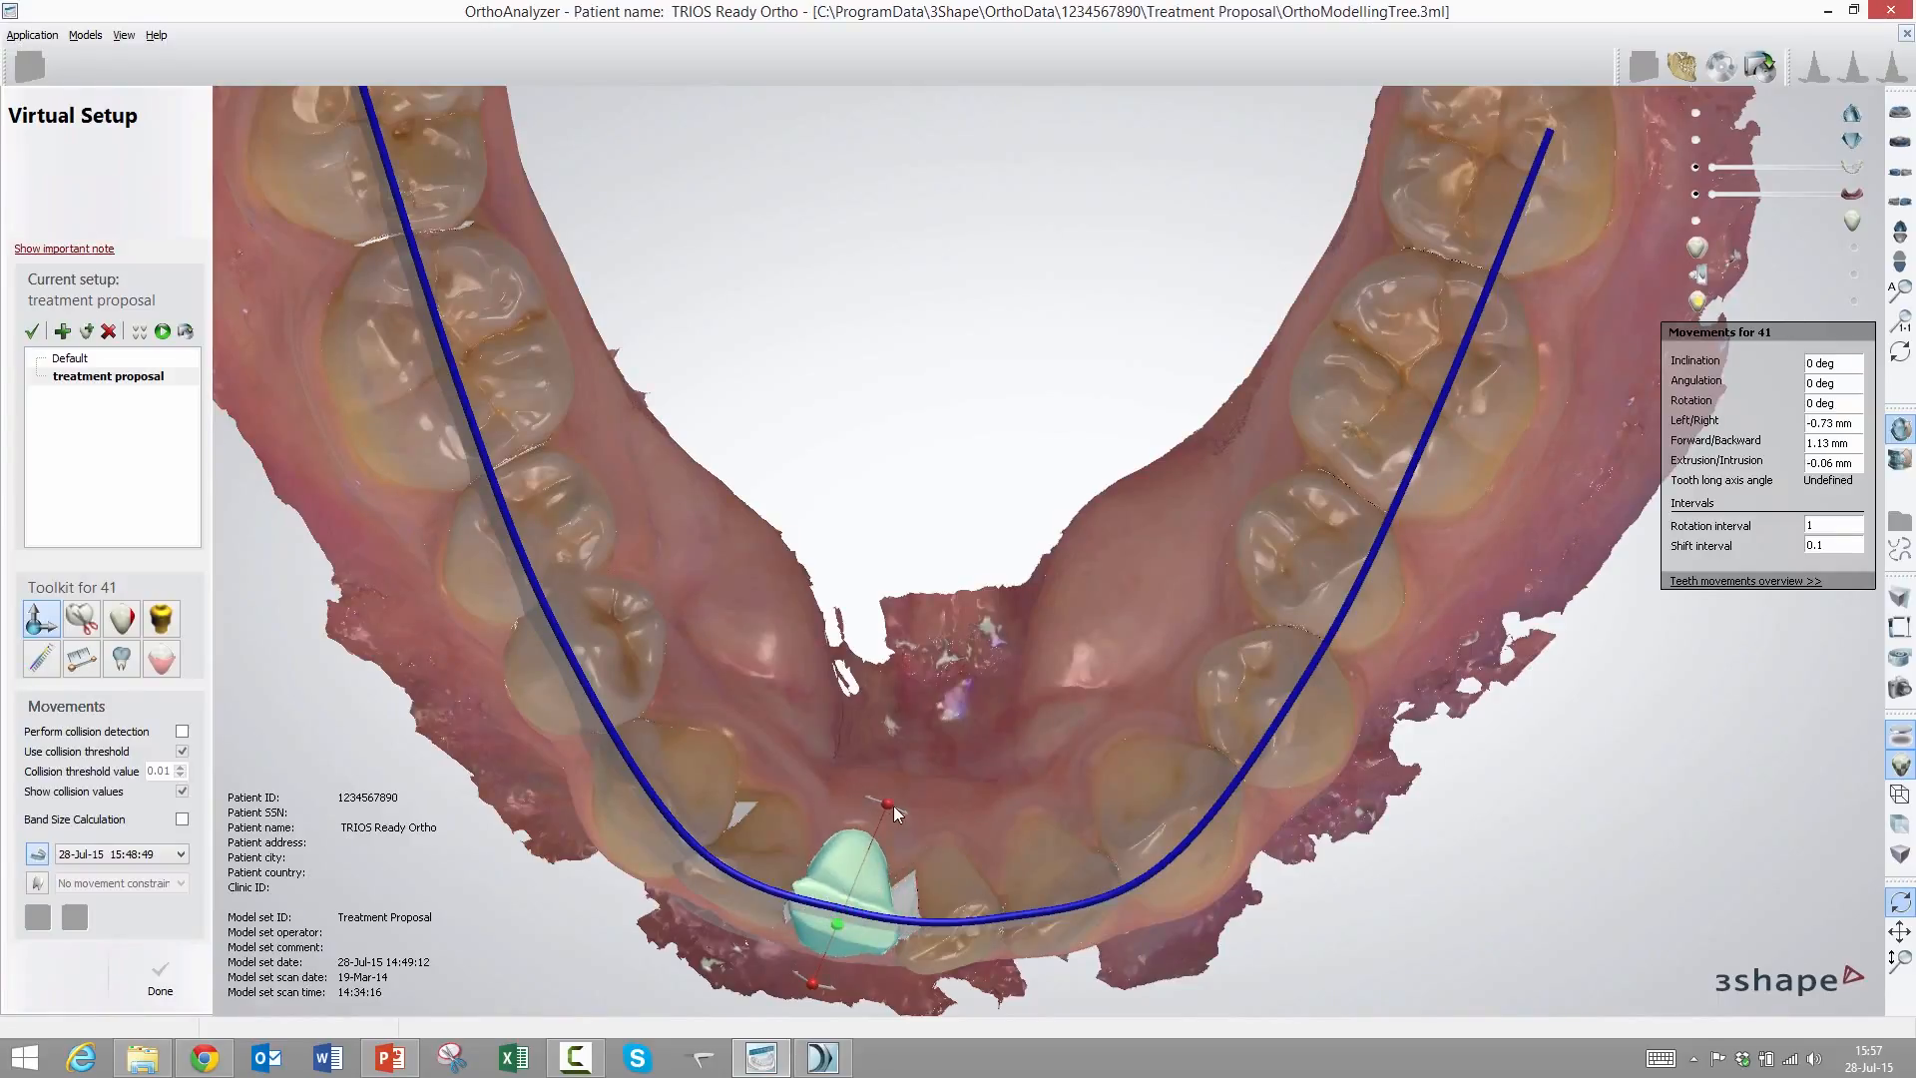
drag(883, 805, 864, 808)
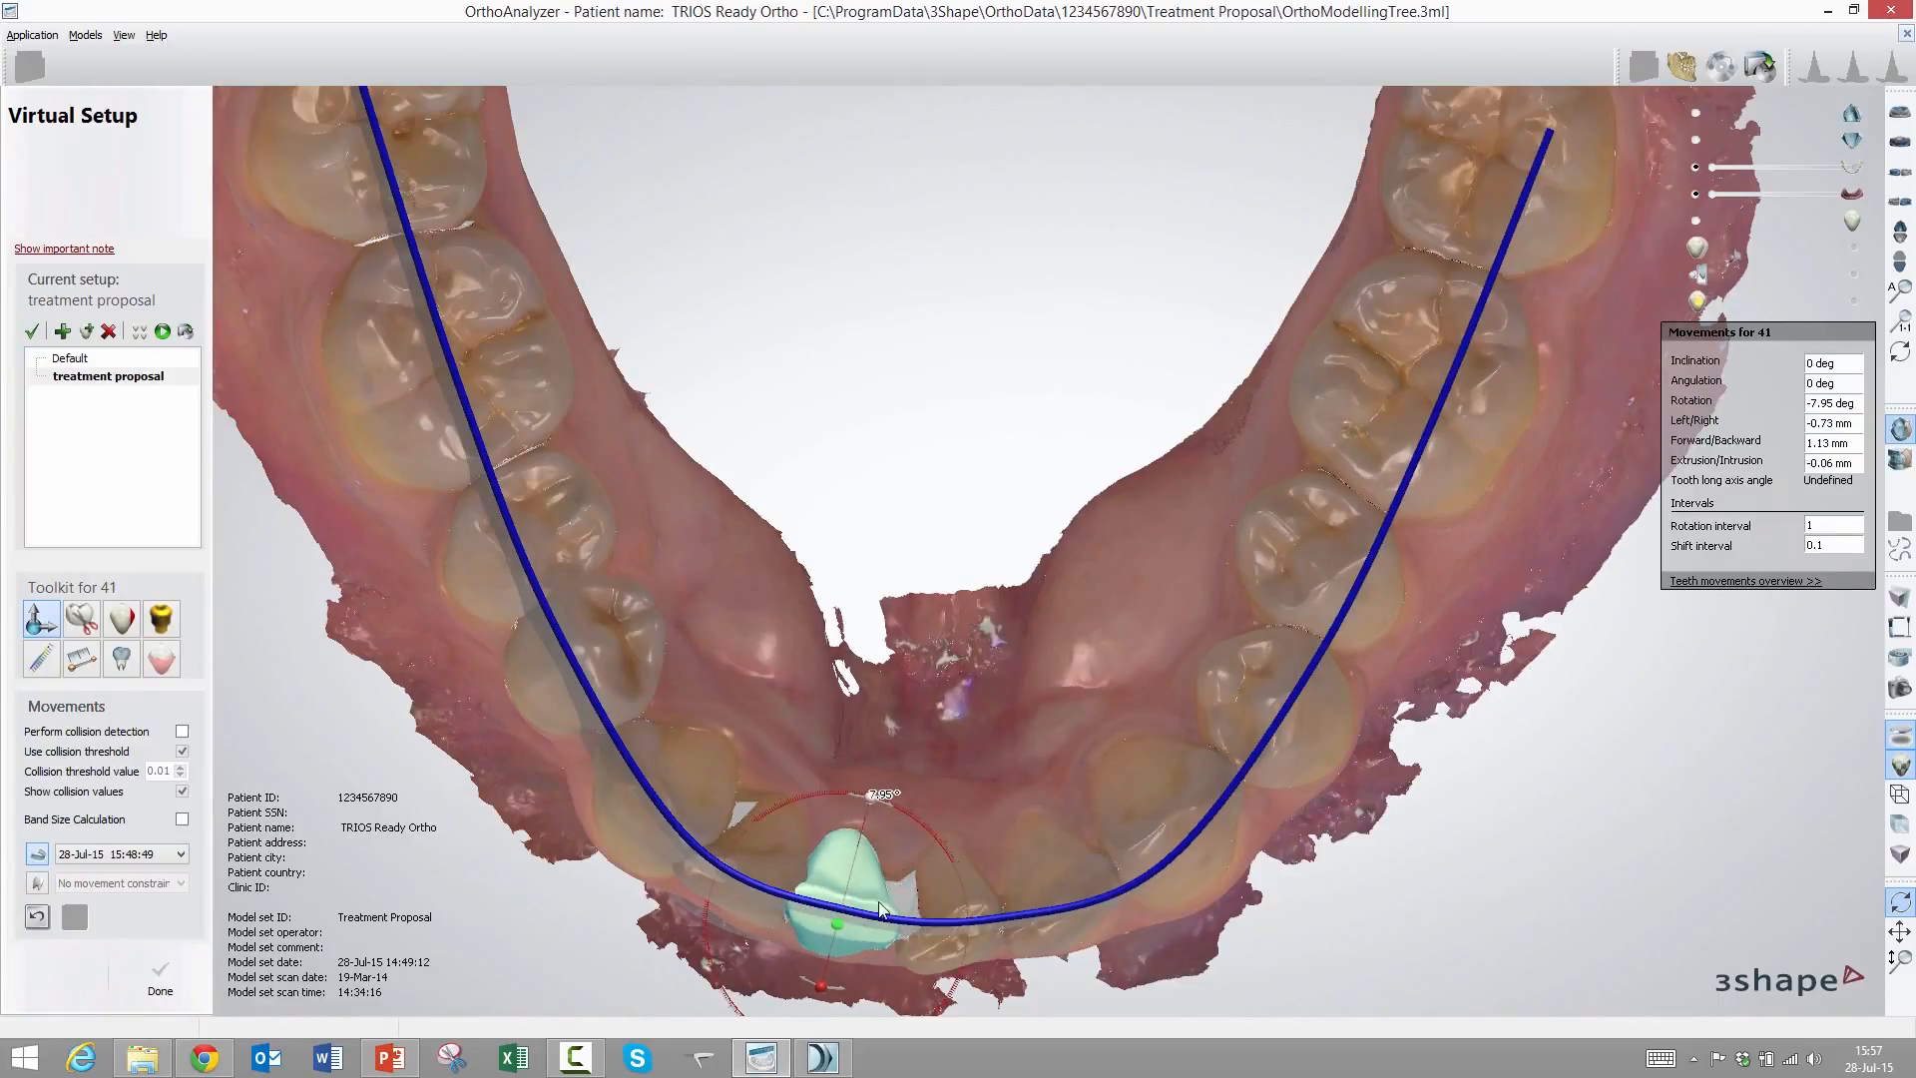
Rotate lower tooth 31 about 24.4 deg and tooth 32 about 14.18 deg to line up with the arch curve
click(953, 944)
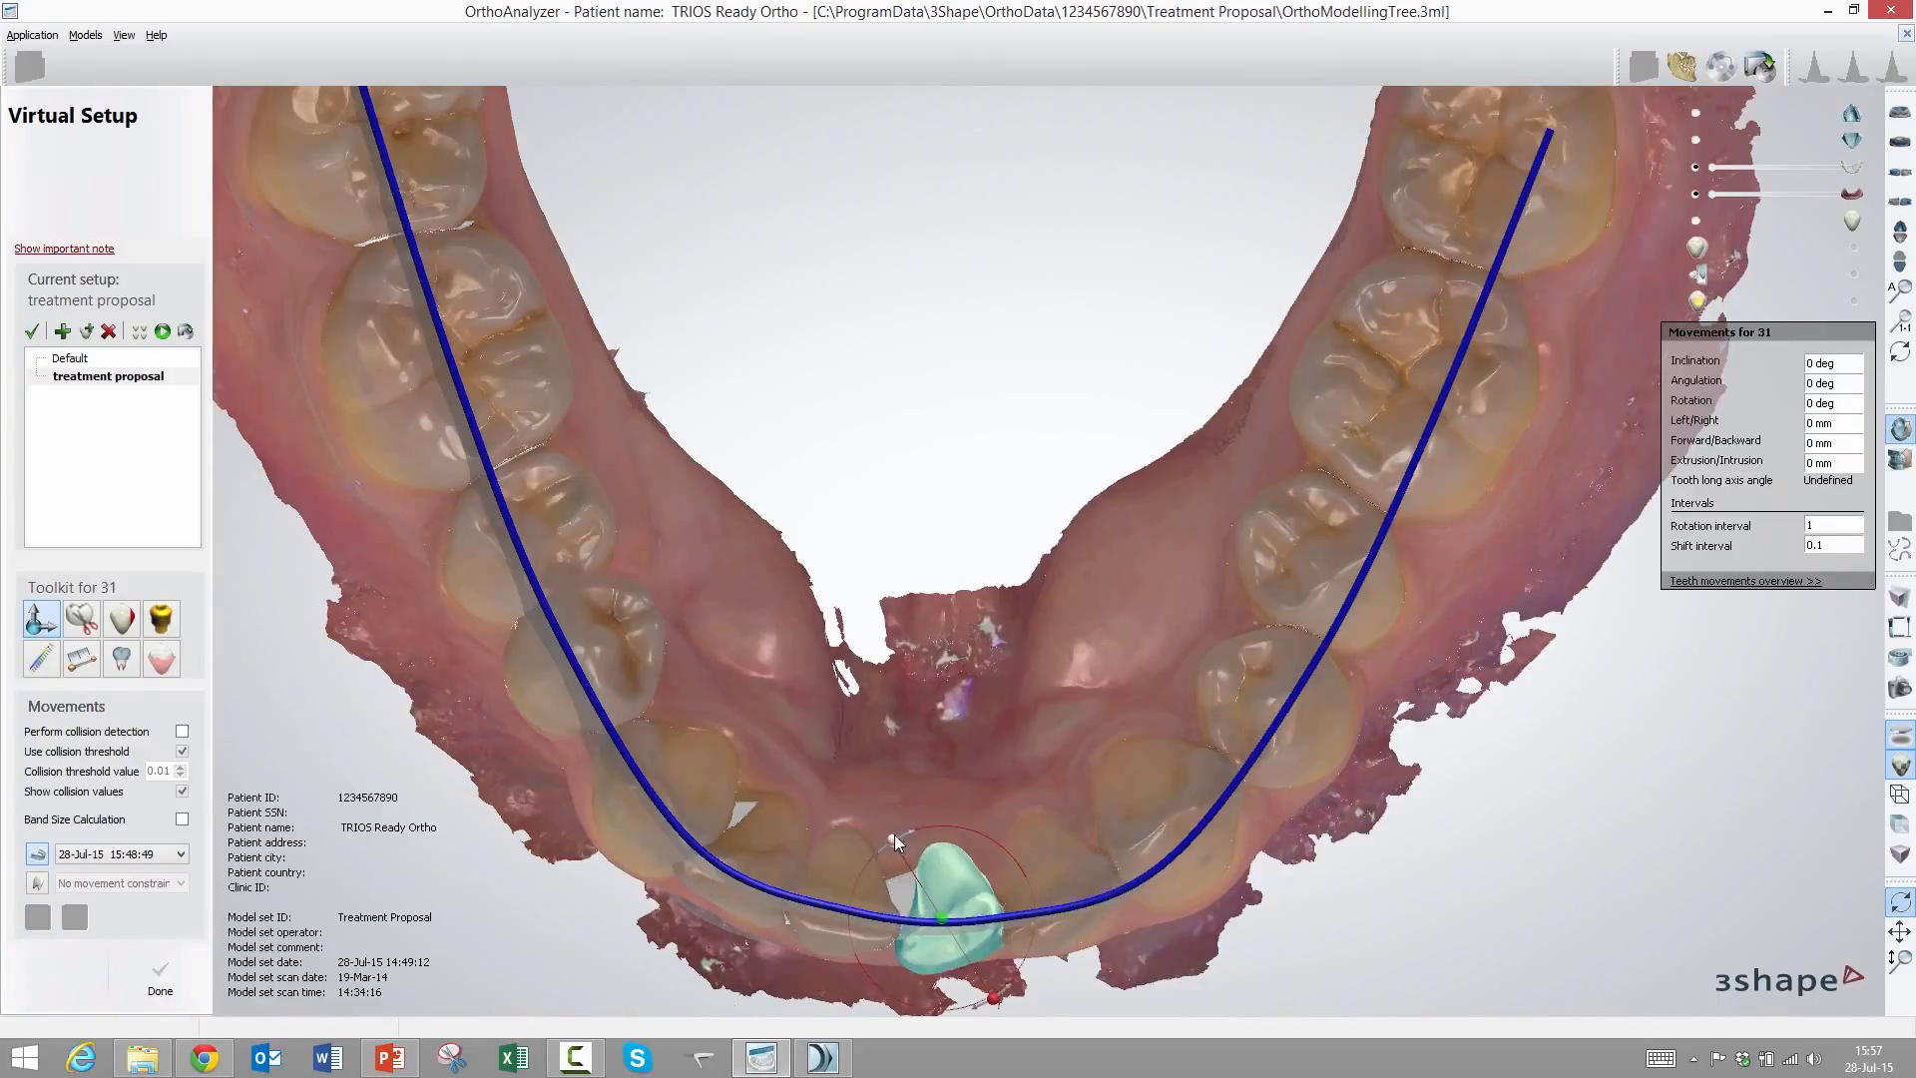
drag(894, 835, 1022, 815)
click(1058, 918)
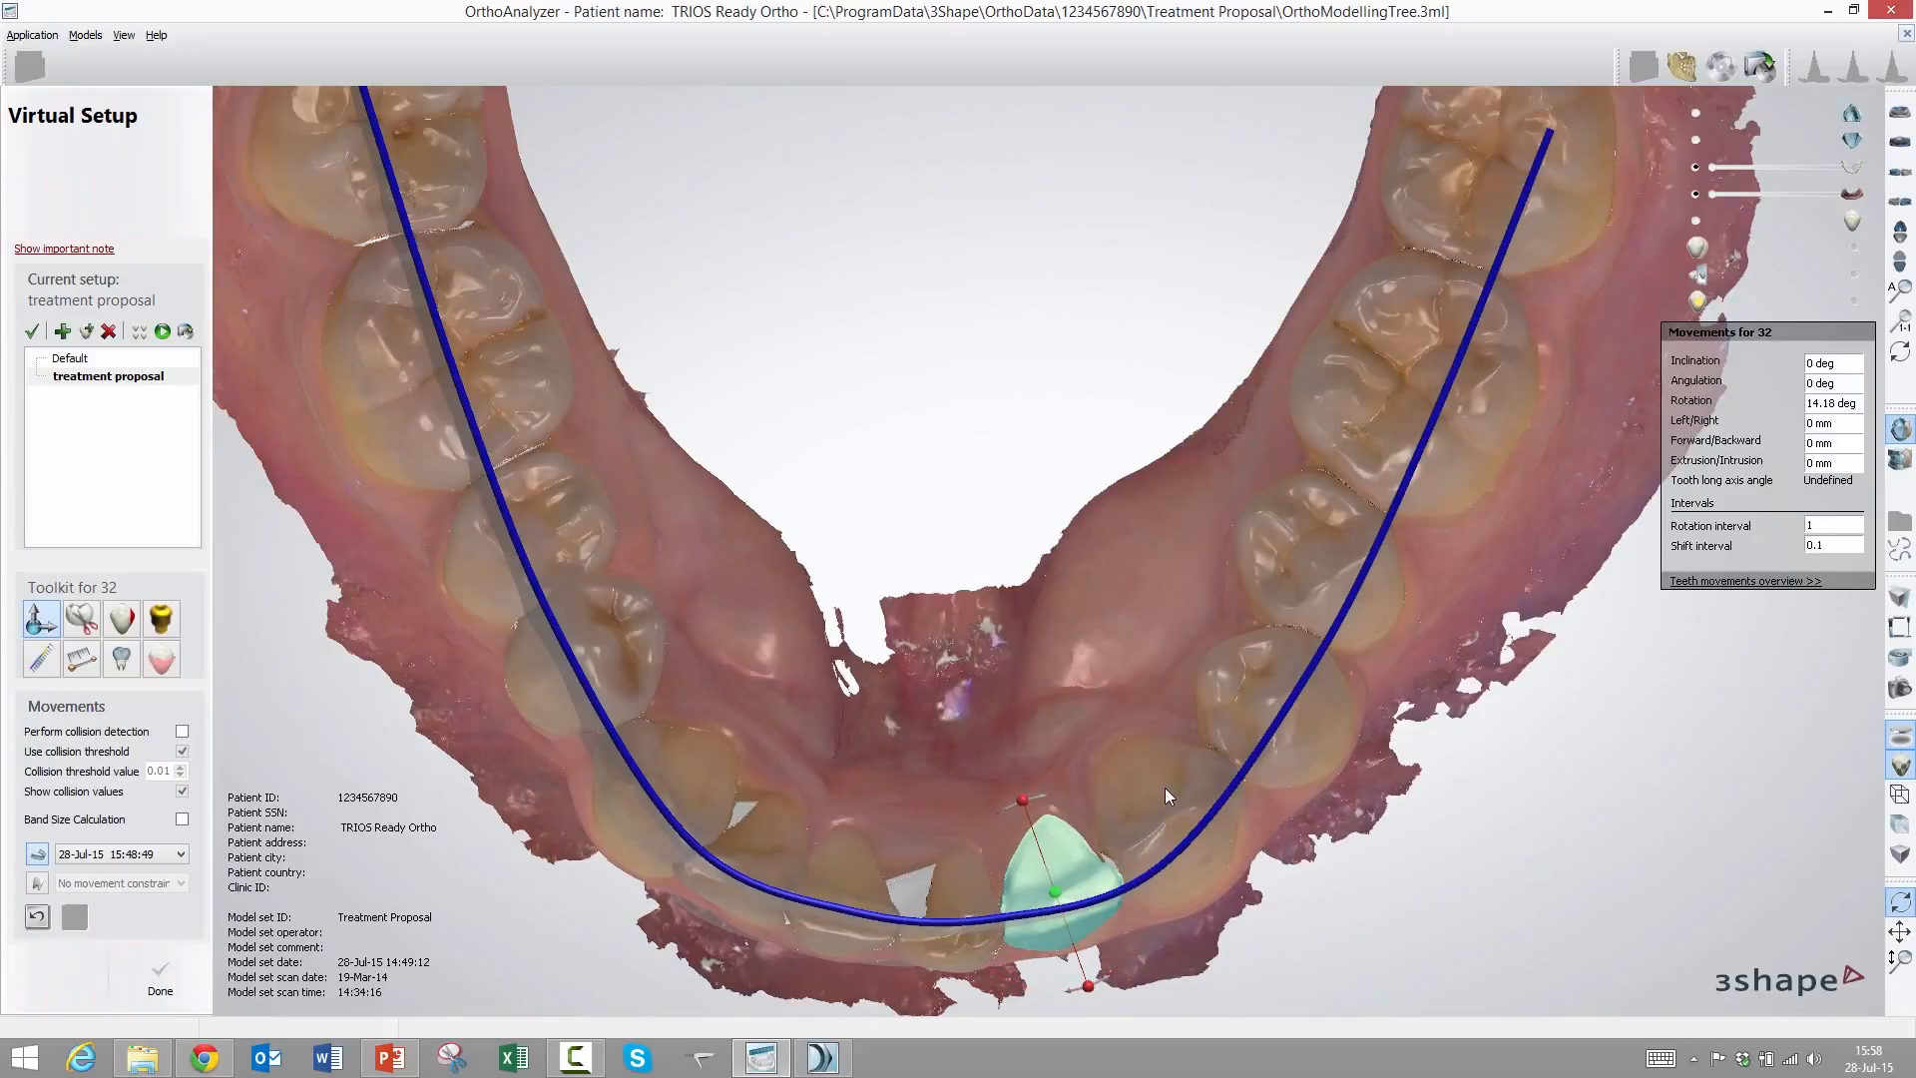
Rotate lower tooth 35 about -14.72 deg and shift it about 0.17 mm left/right and 0.51 mm forward/backward
click(1185, 819)
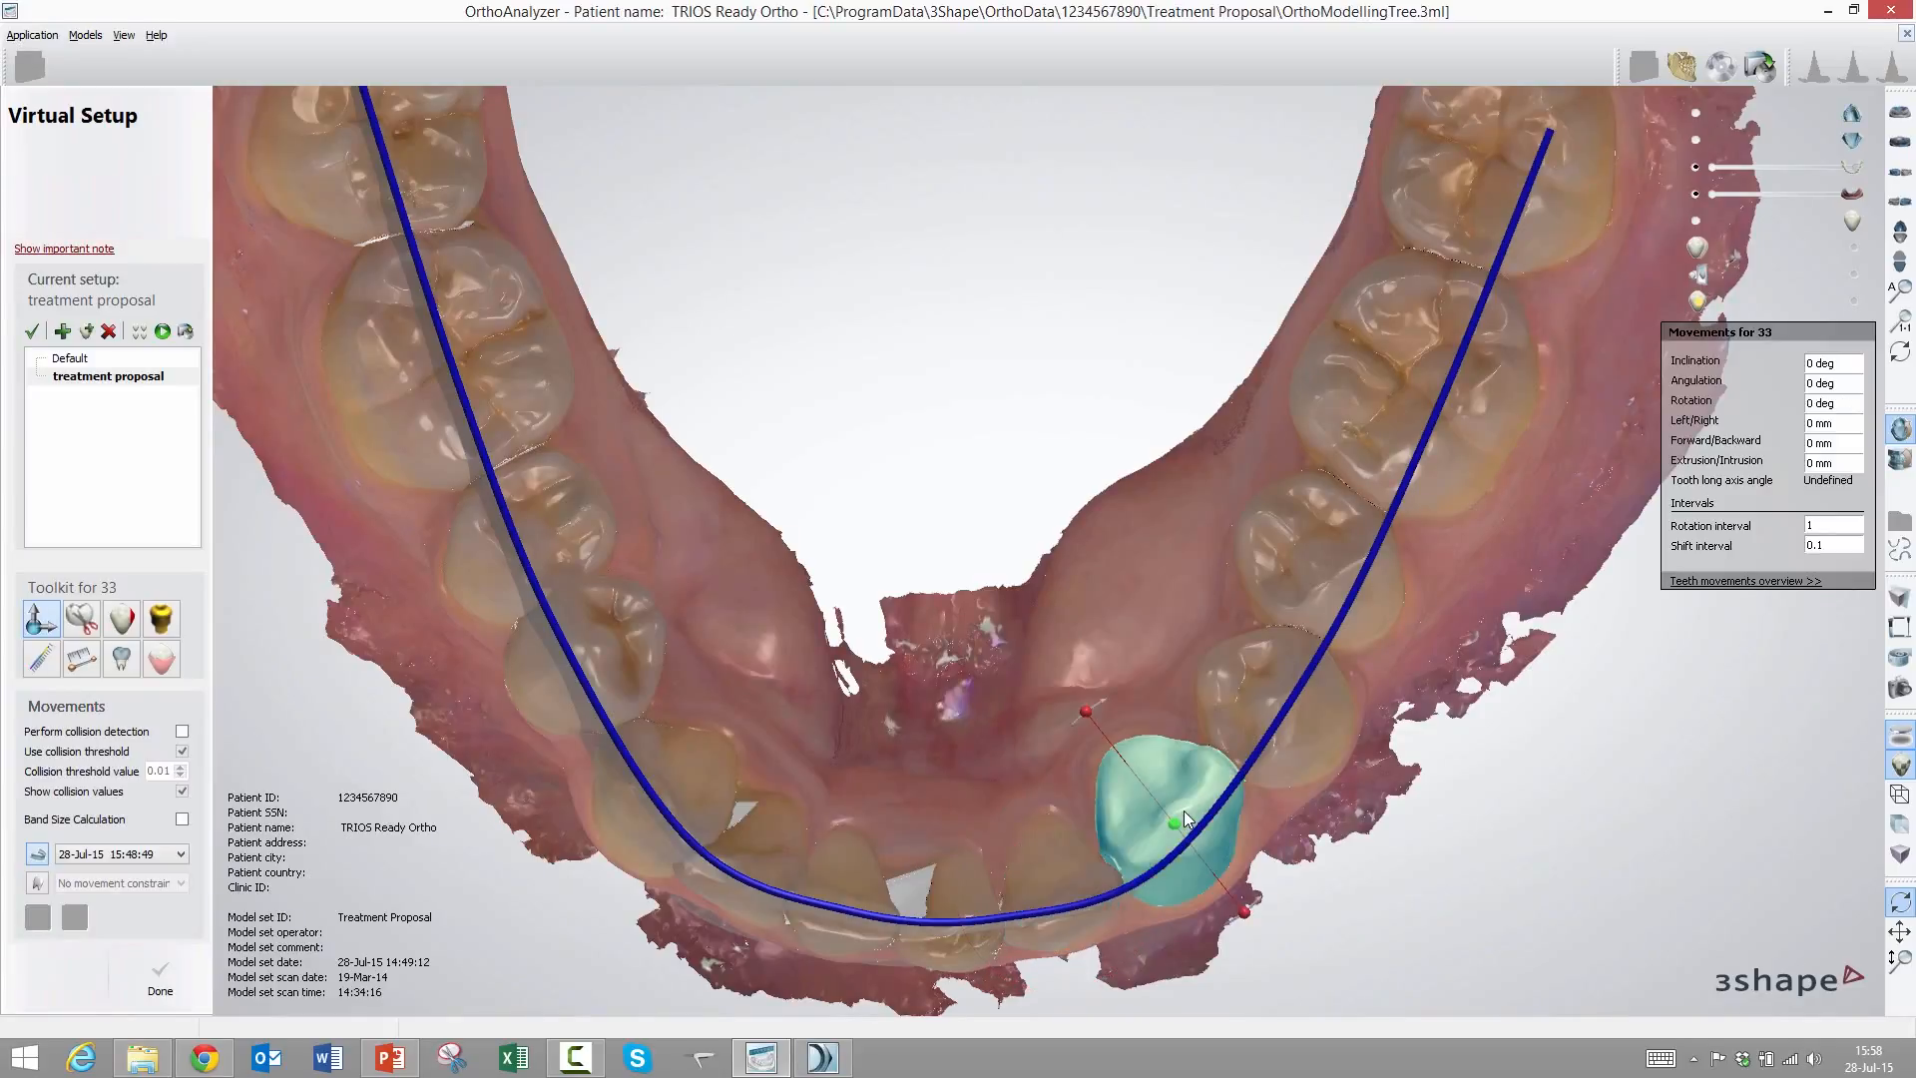
click(1295, 721)
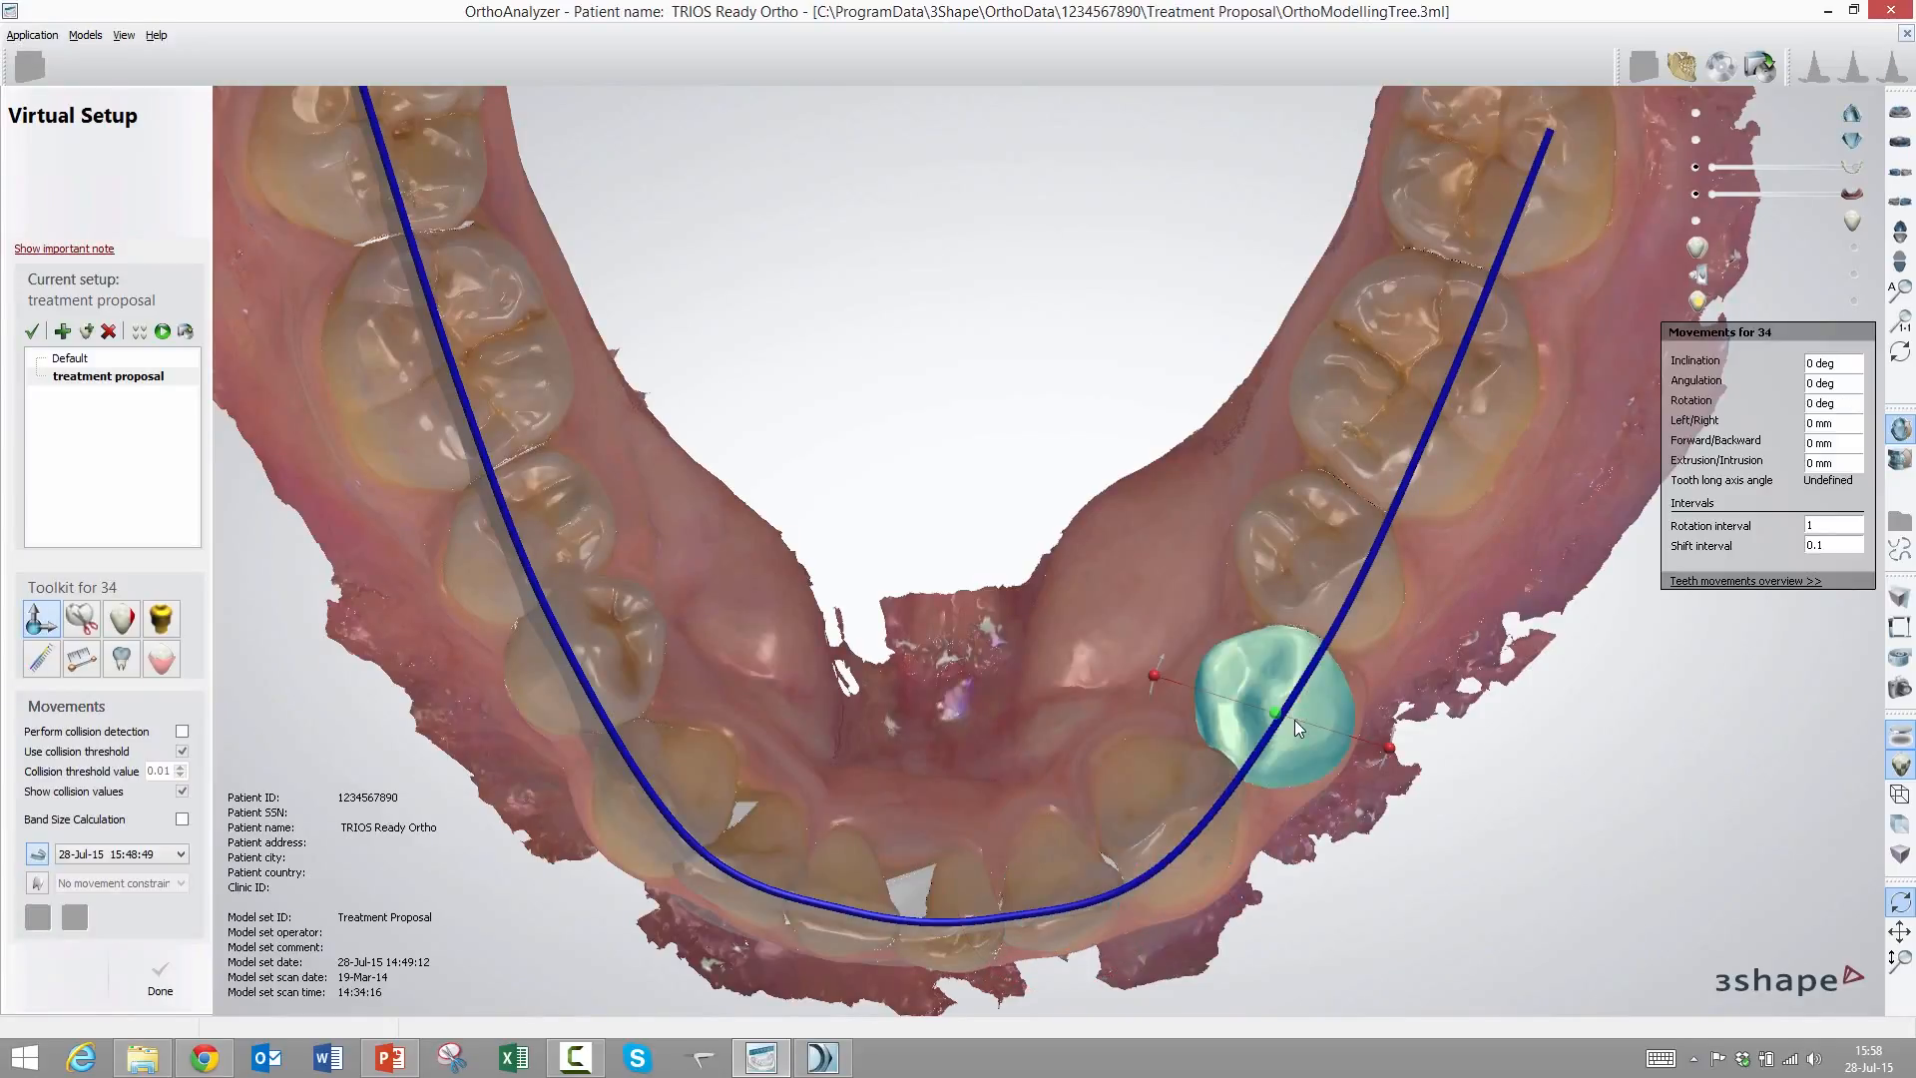
click(1347, 594)
drag(1393, 684, 1422, 655)
drag(1351, 601, 1361, 607)
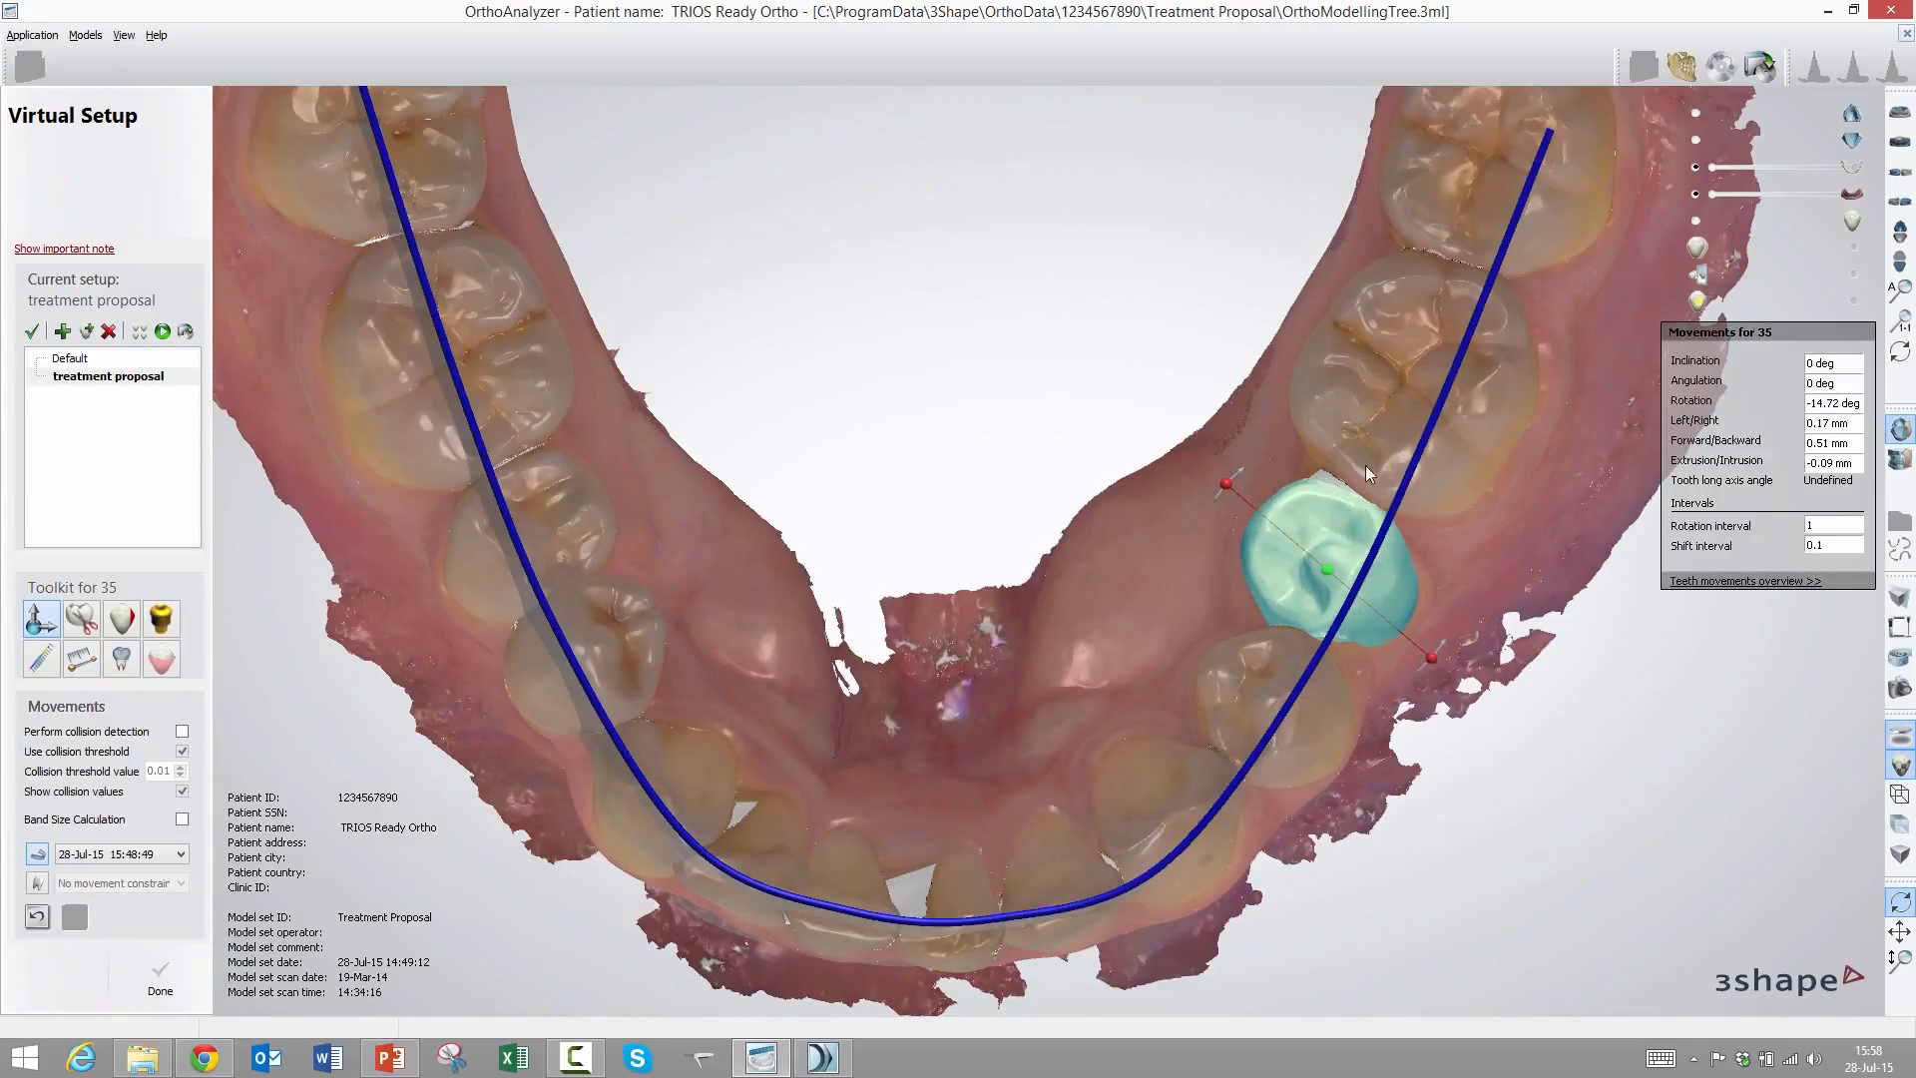
Rotate lower tooth 36 about -4.18 deg and shift it about -0.37 mm left/right and 0.3 mm forward/backward
click(1420, 392)
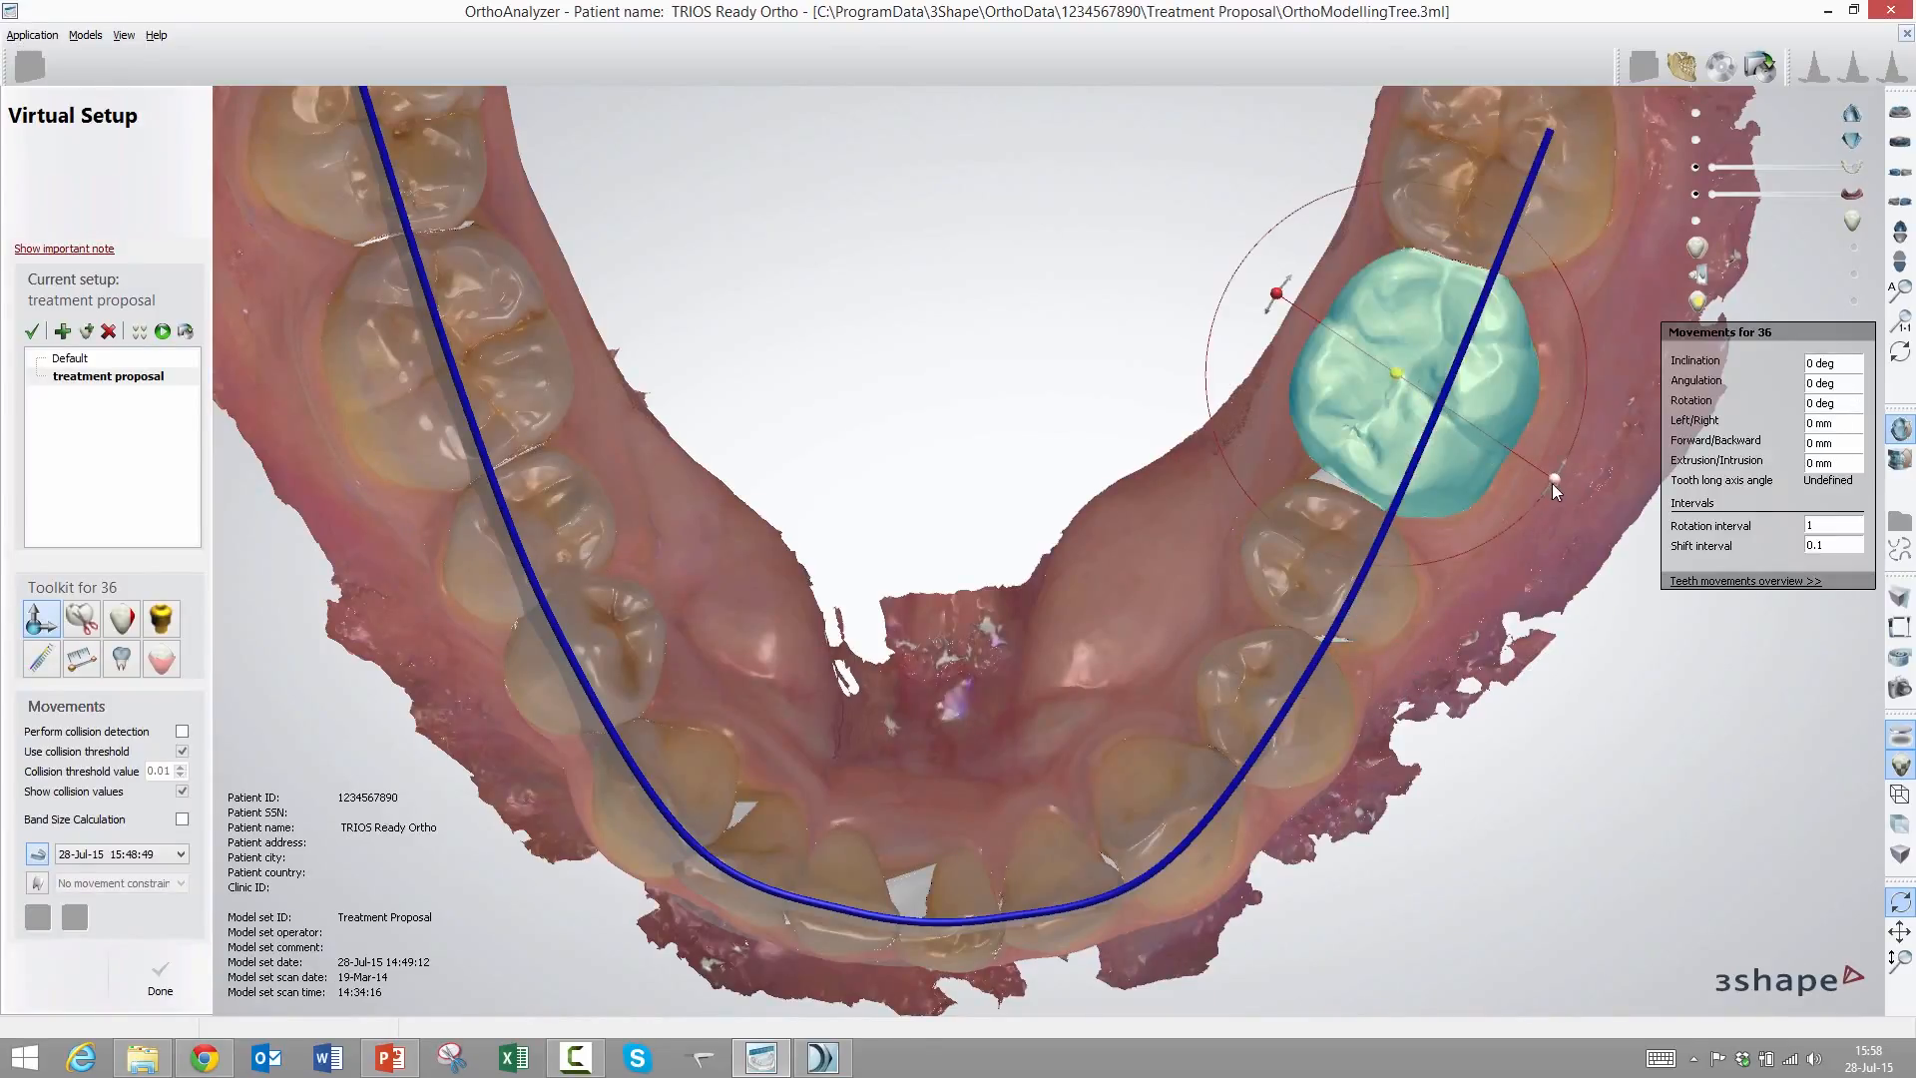
drag(1552, 483, 1563, 473)
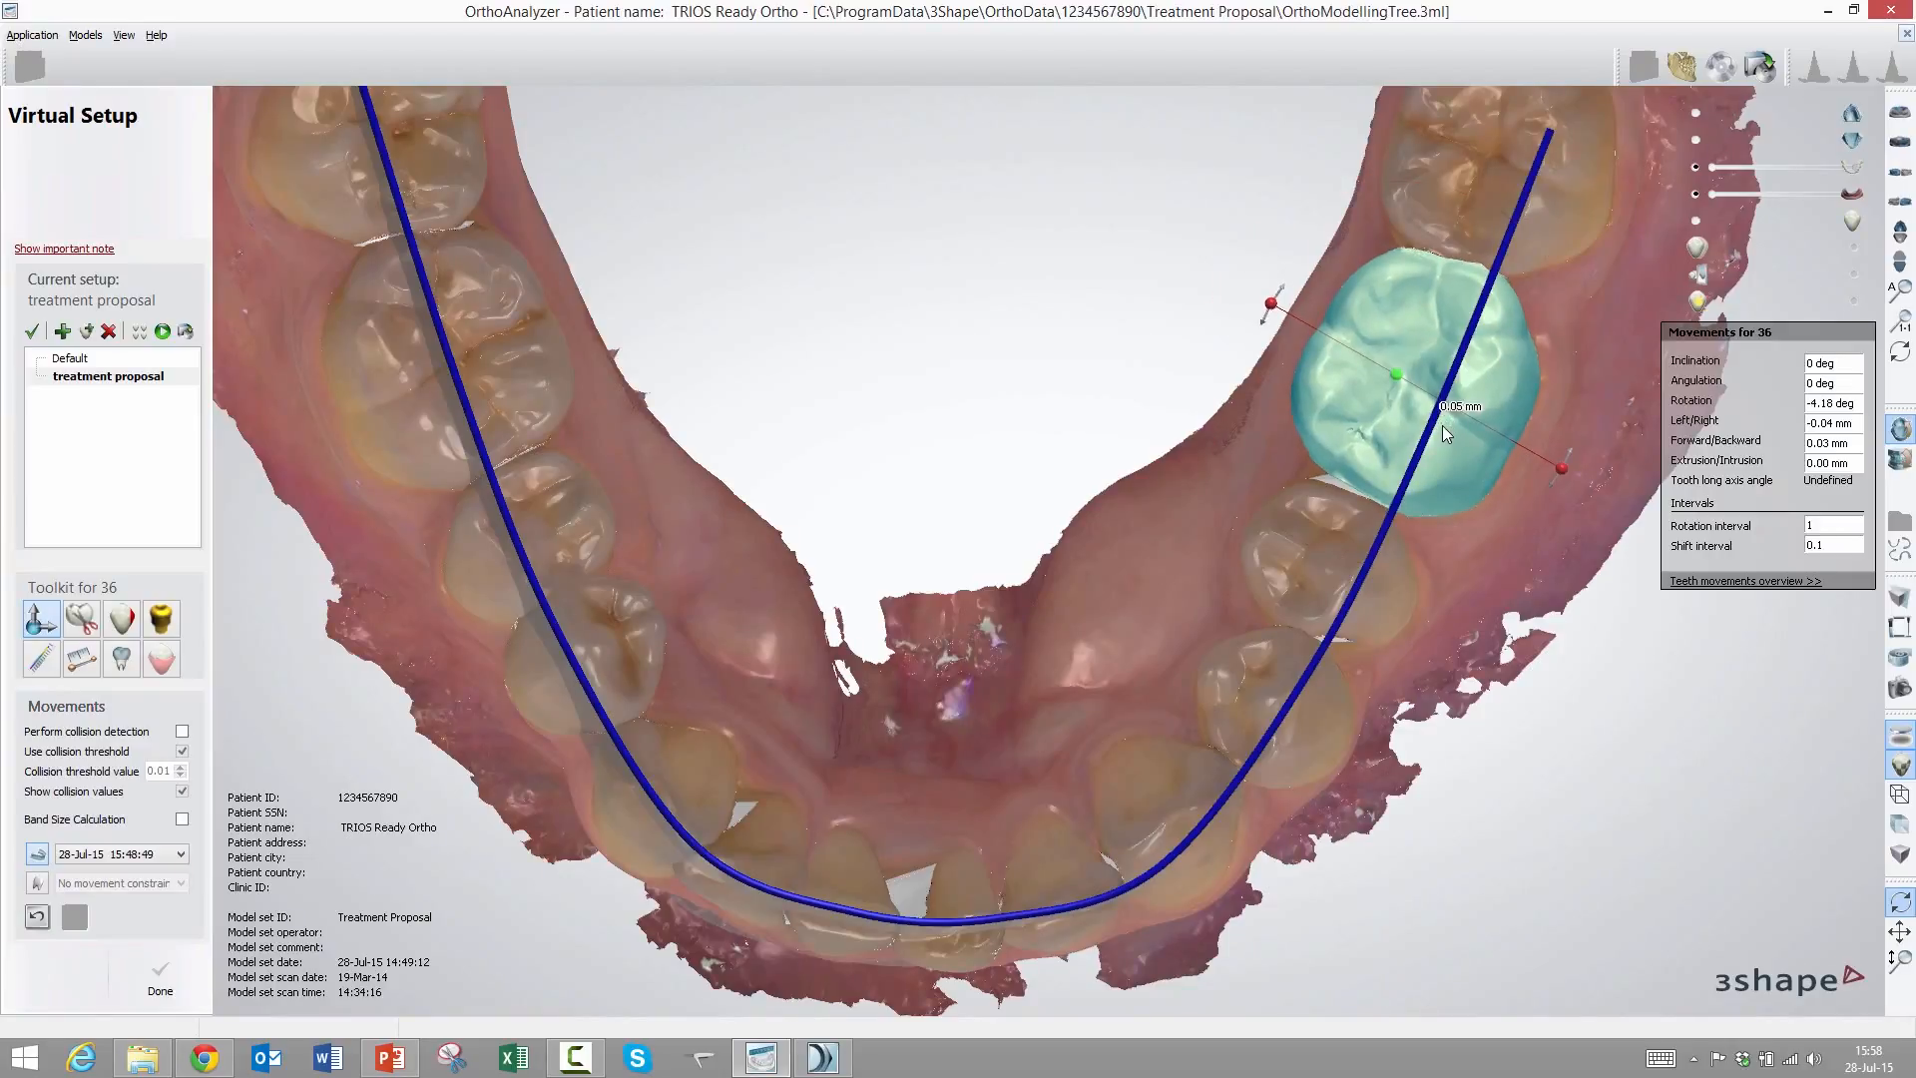
drag(1441, 409, 1442, 420)
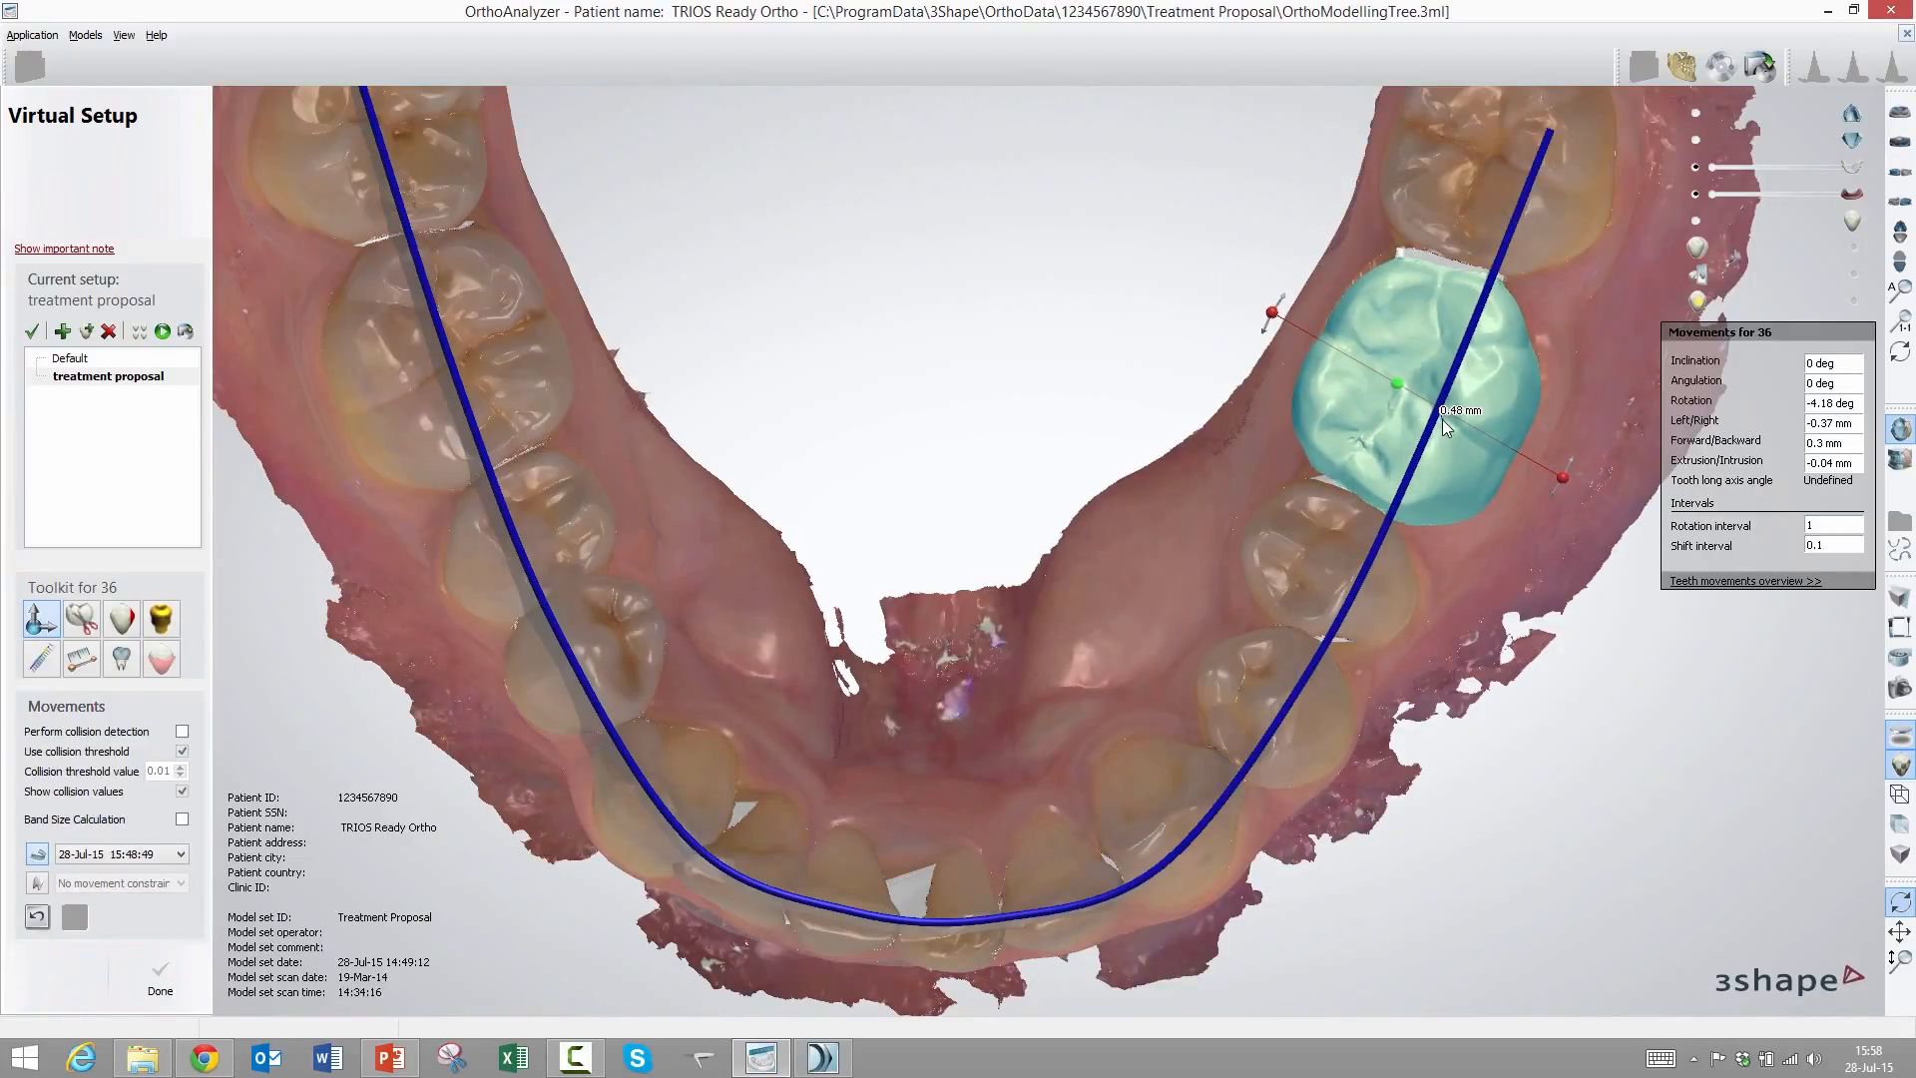
Tip tooth 31 to about -1.15 deg angulation and shift it to about -0.46 mm left/right and -0.37 mm forward/backward
right_drag(984, 664, 978, 540)
click(906, 433)
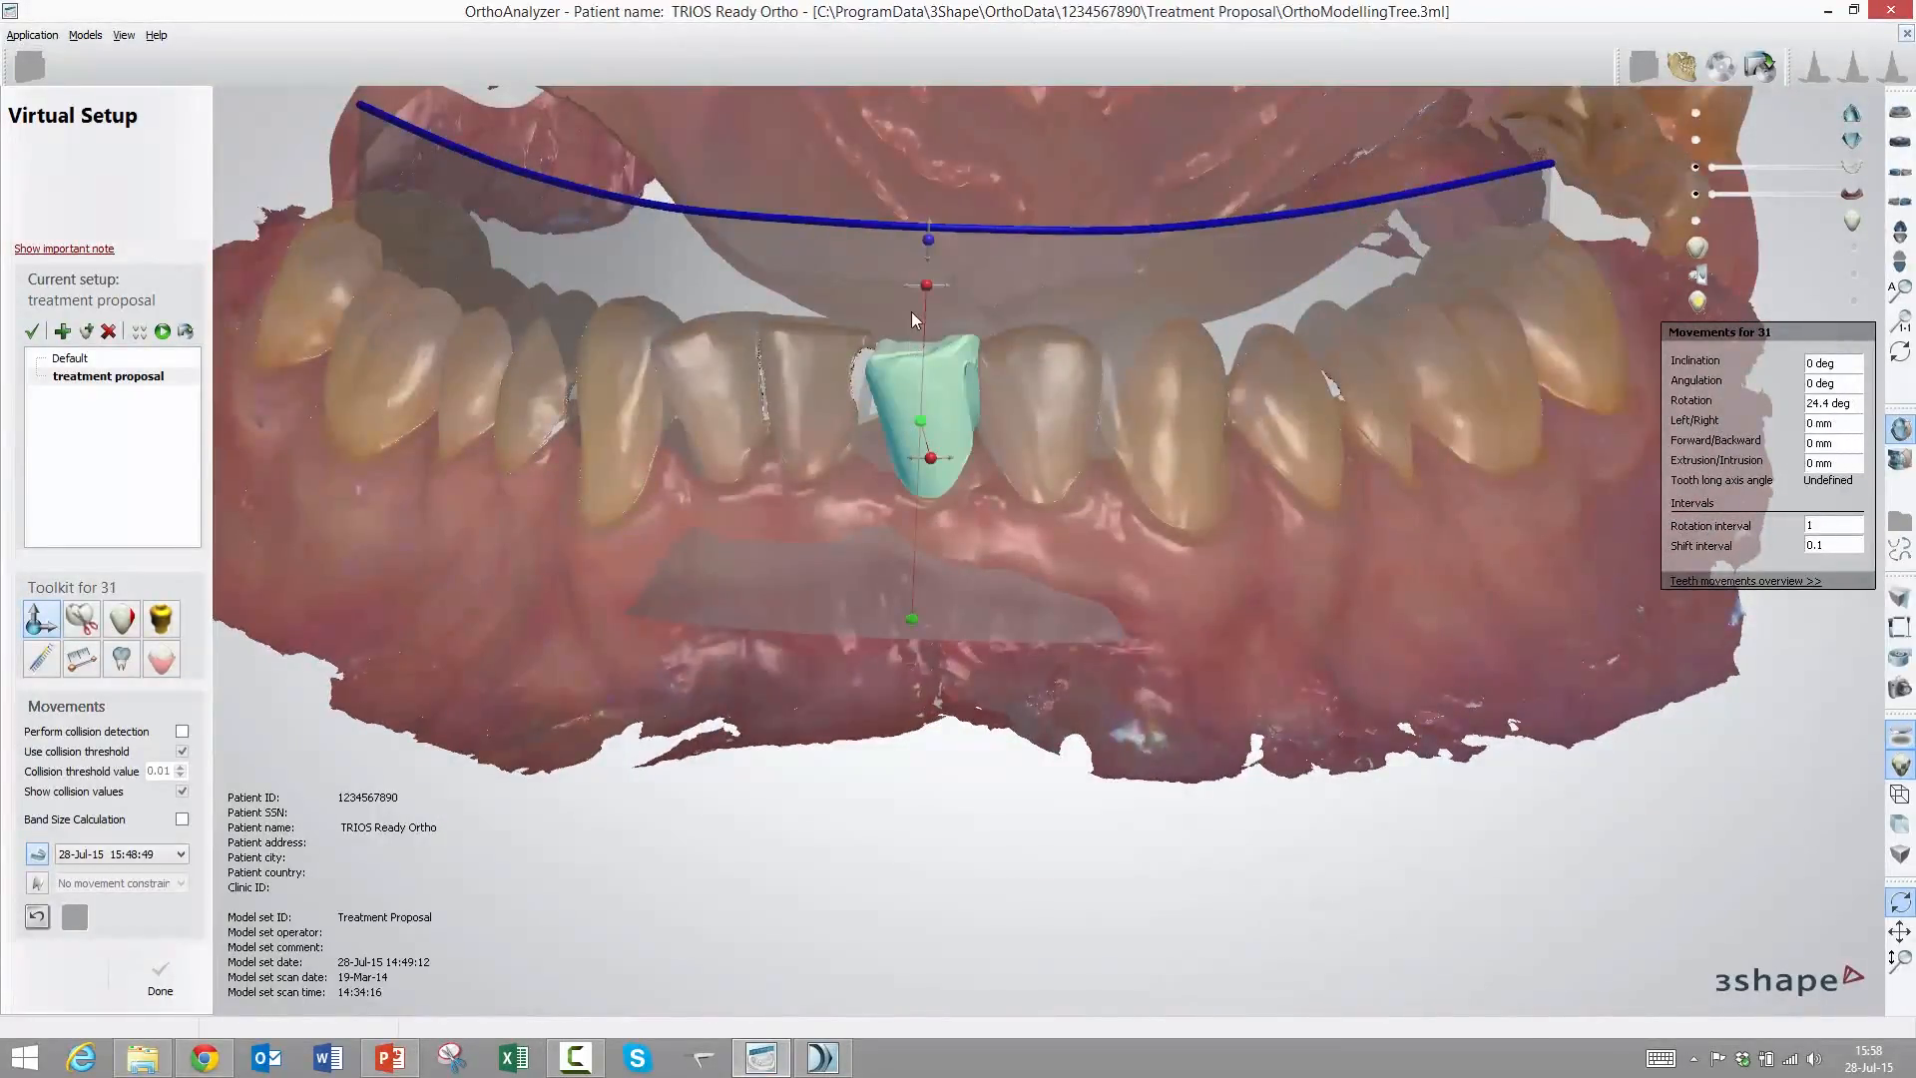
drag(922, 284, 929, 283)
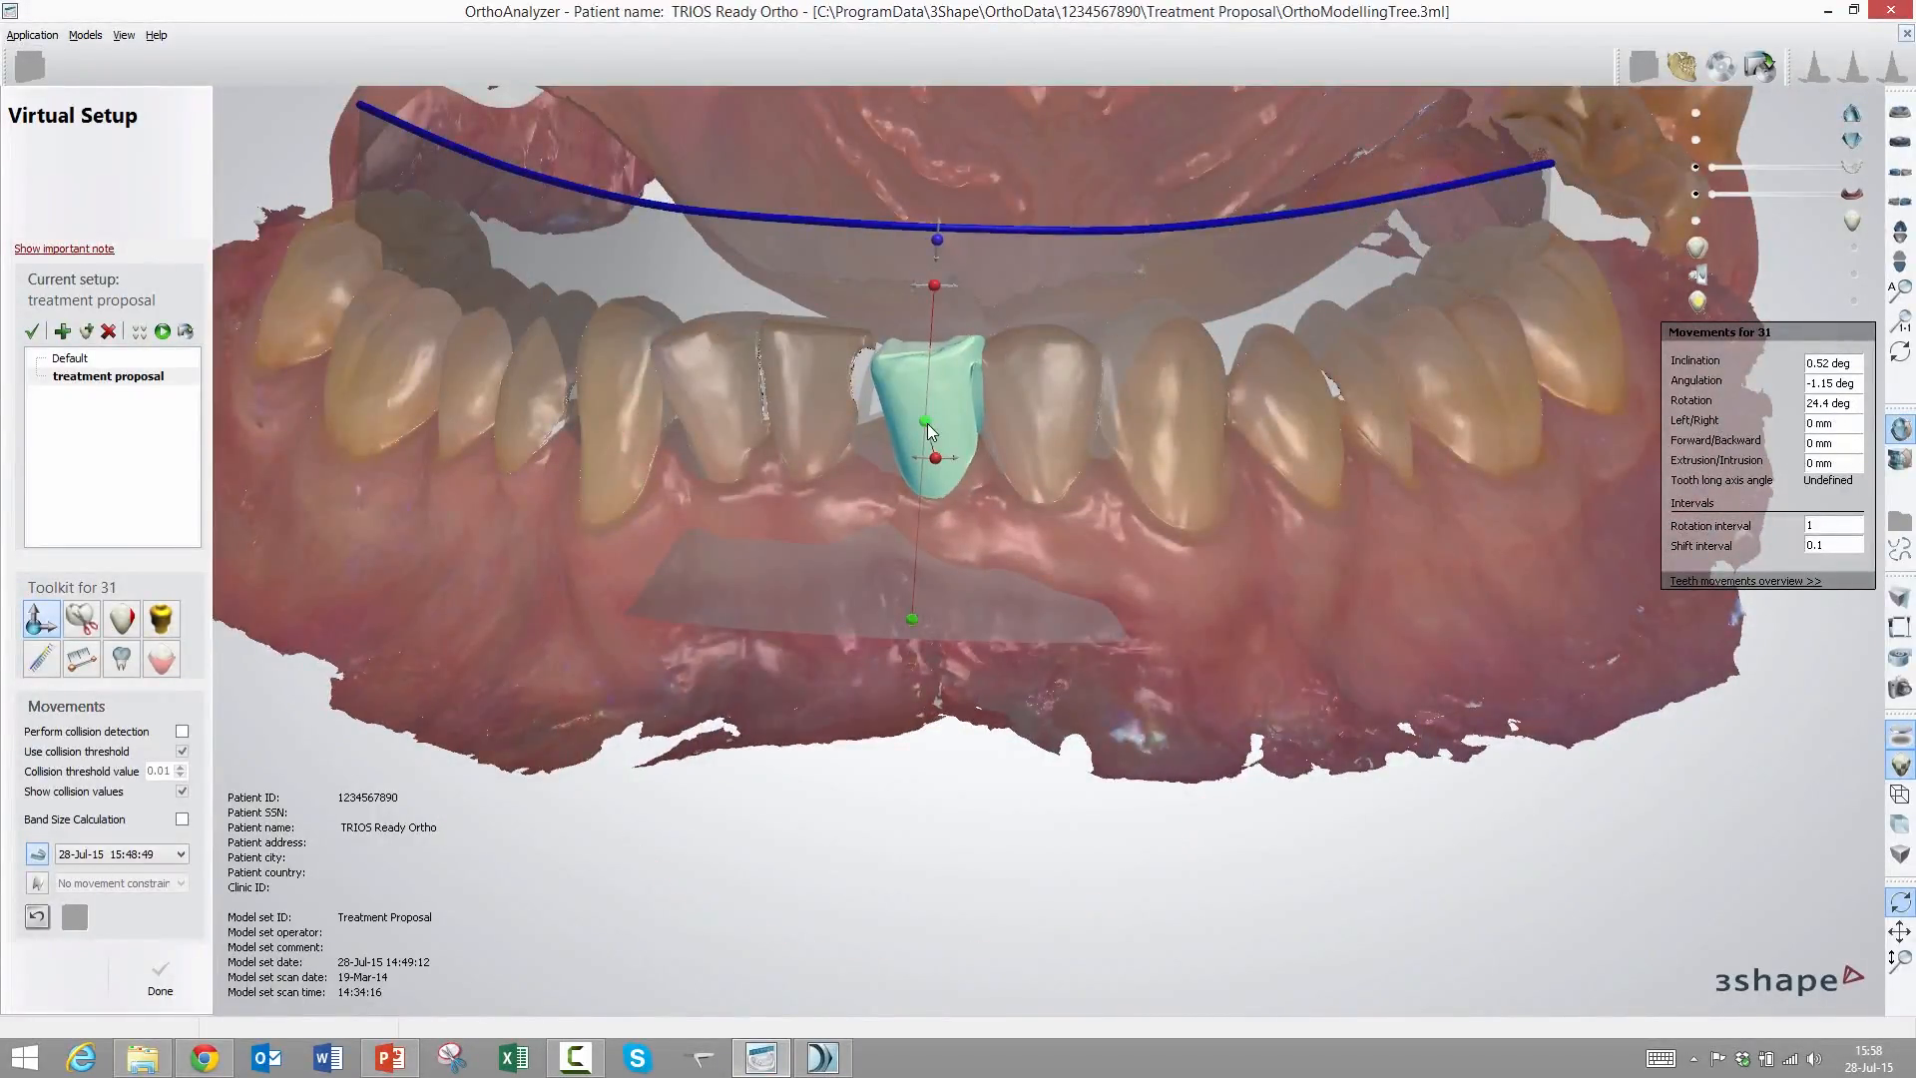
drag(924, 421, 913, 416)
Reposition tooth 31 between its neighbours to about -0.13 mm left/right and -0.76 mm forward/backward
mouse_move(895, 440)
right_down()
mouse_move(872, 451)
mouse_move(864, 419)
right_up()
scroll(870, 420, up, 3)
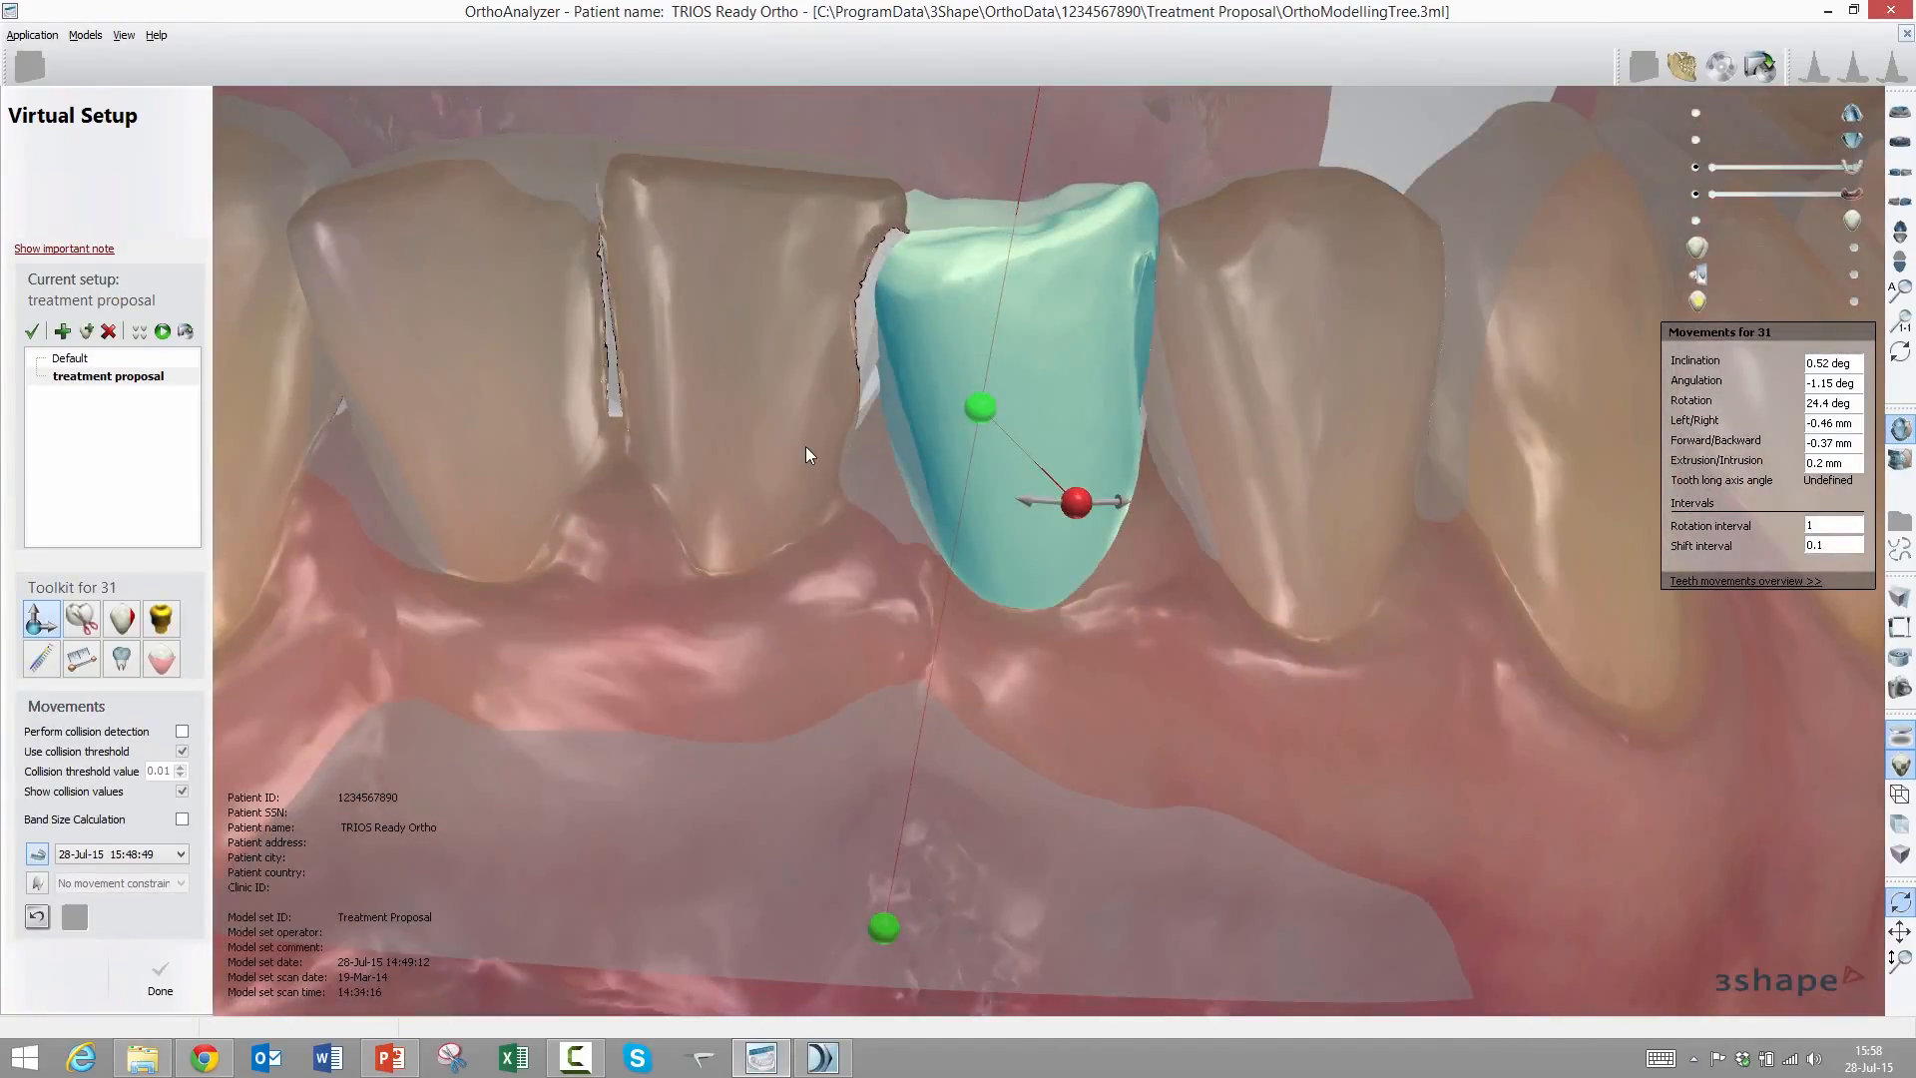
scroll(805, 446, down, 3)
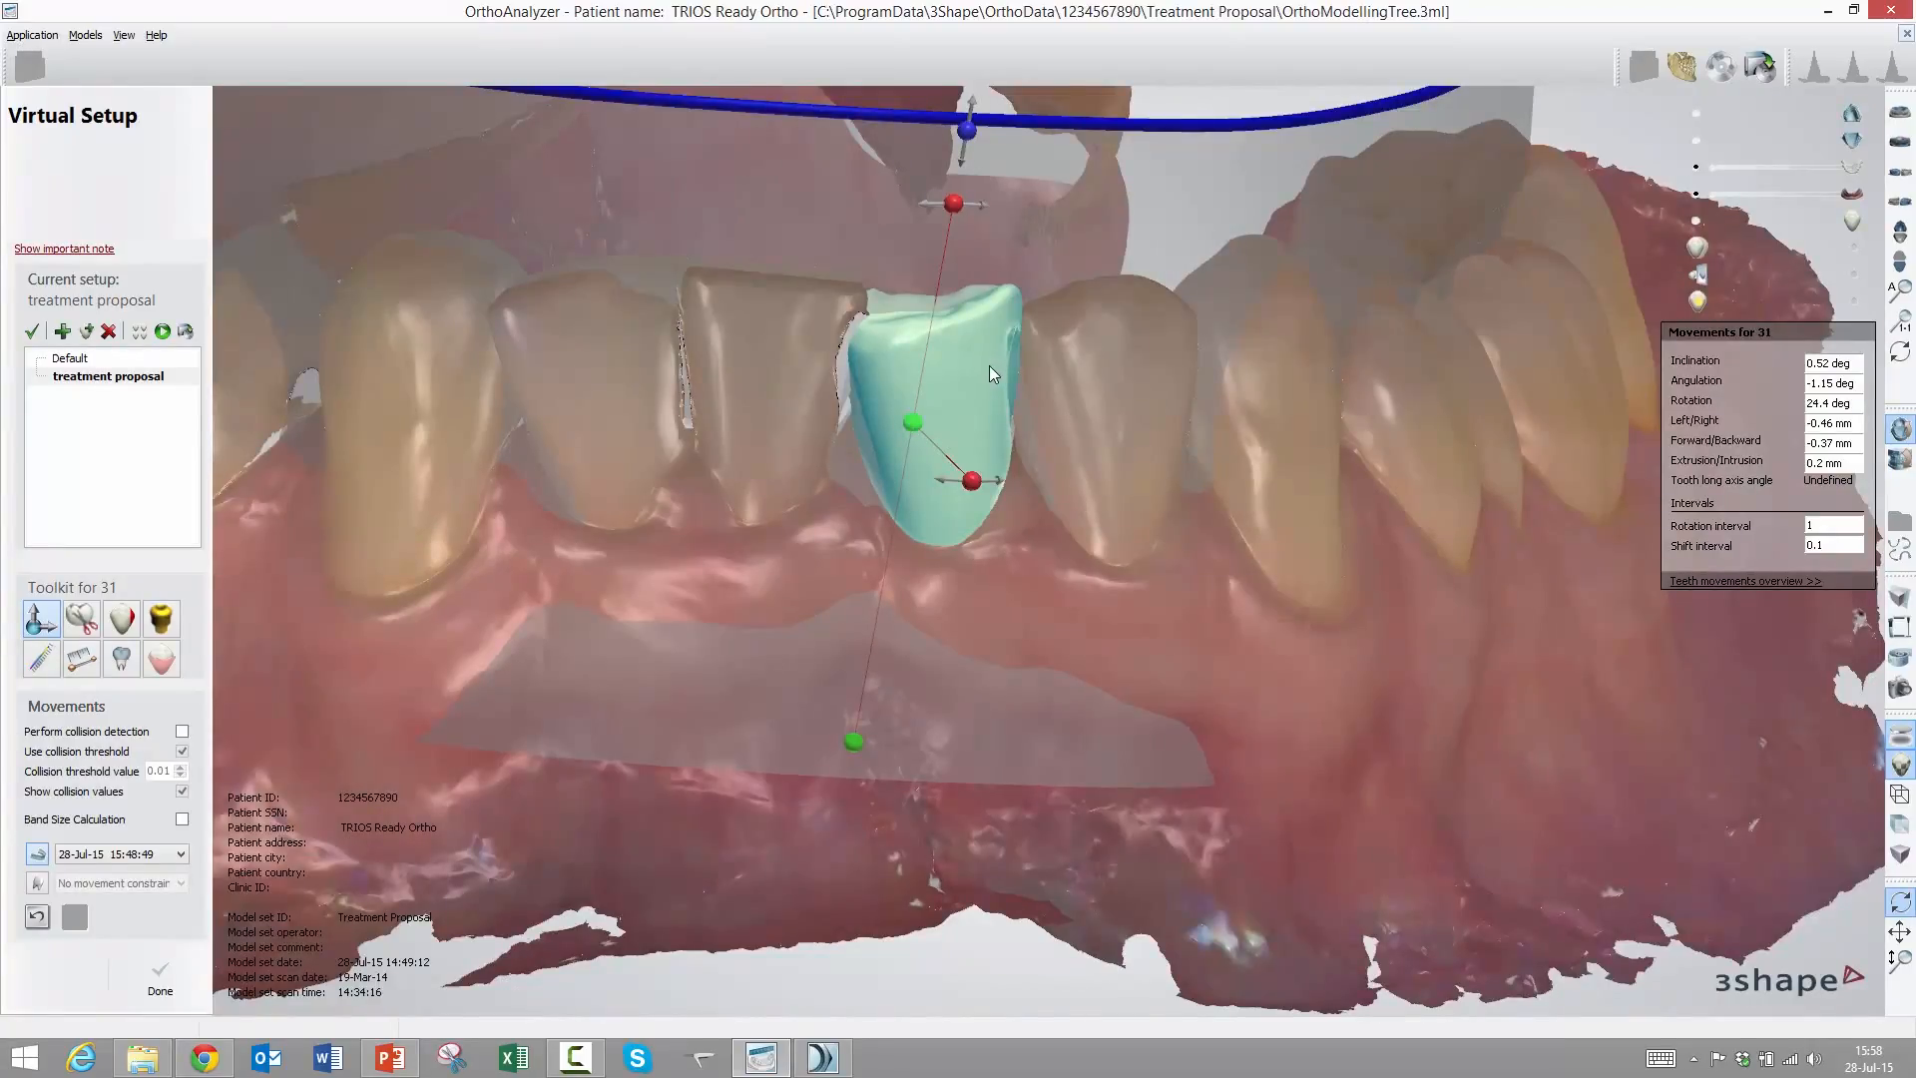
scroll(990, 365, up, 5)
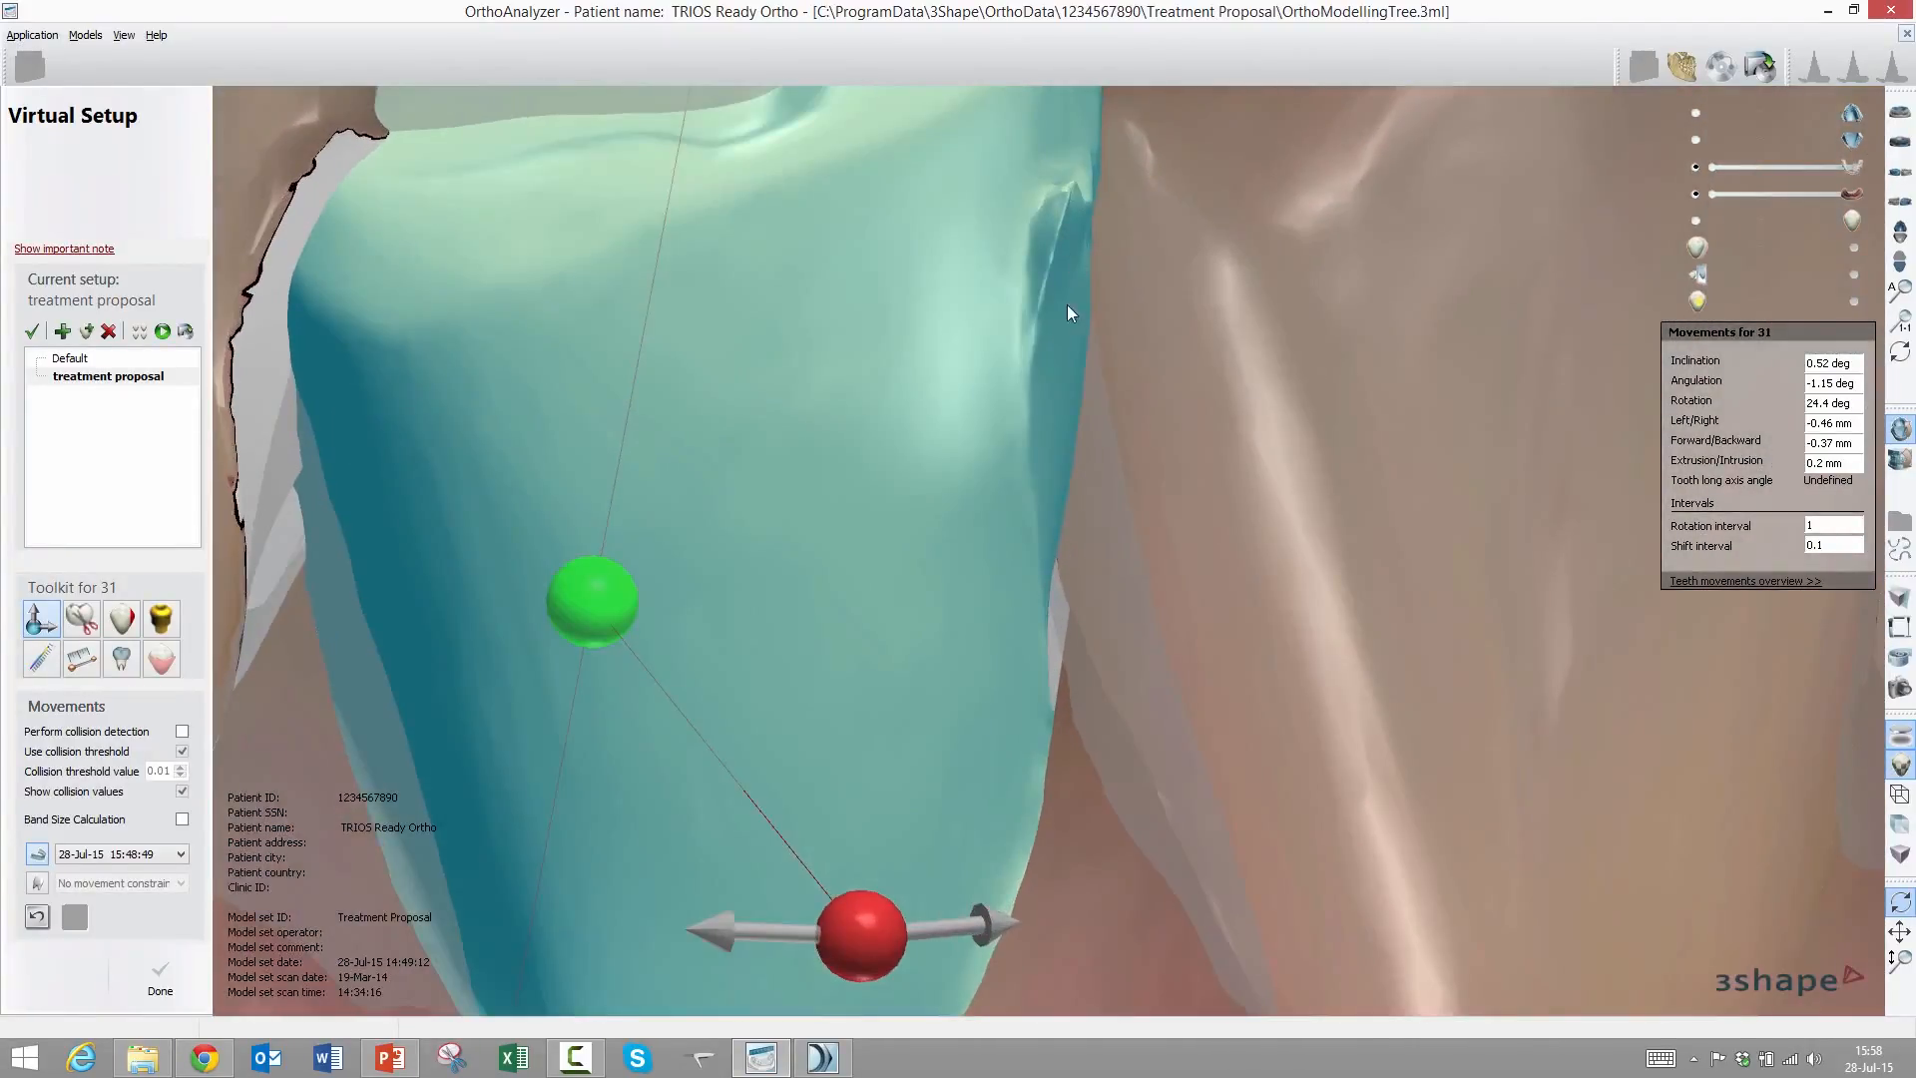
scroll(1056, 540, down, 4)
right_drag(1045, 525, 997, 533)
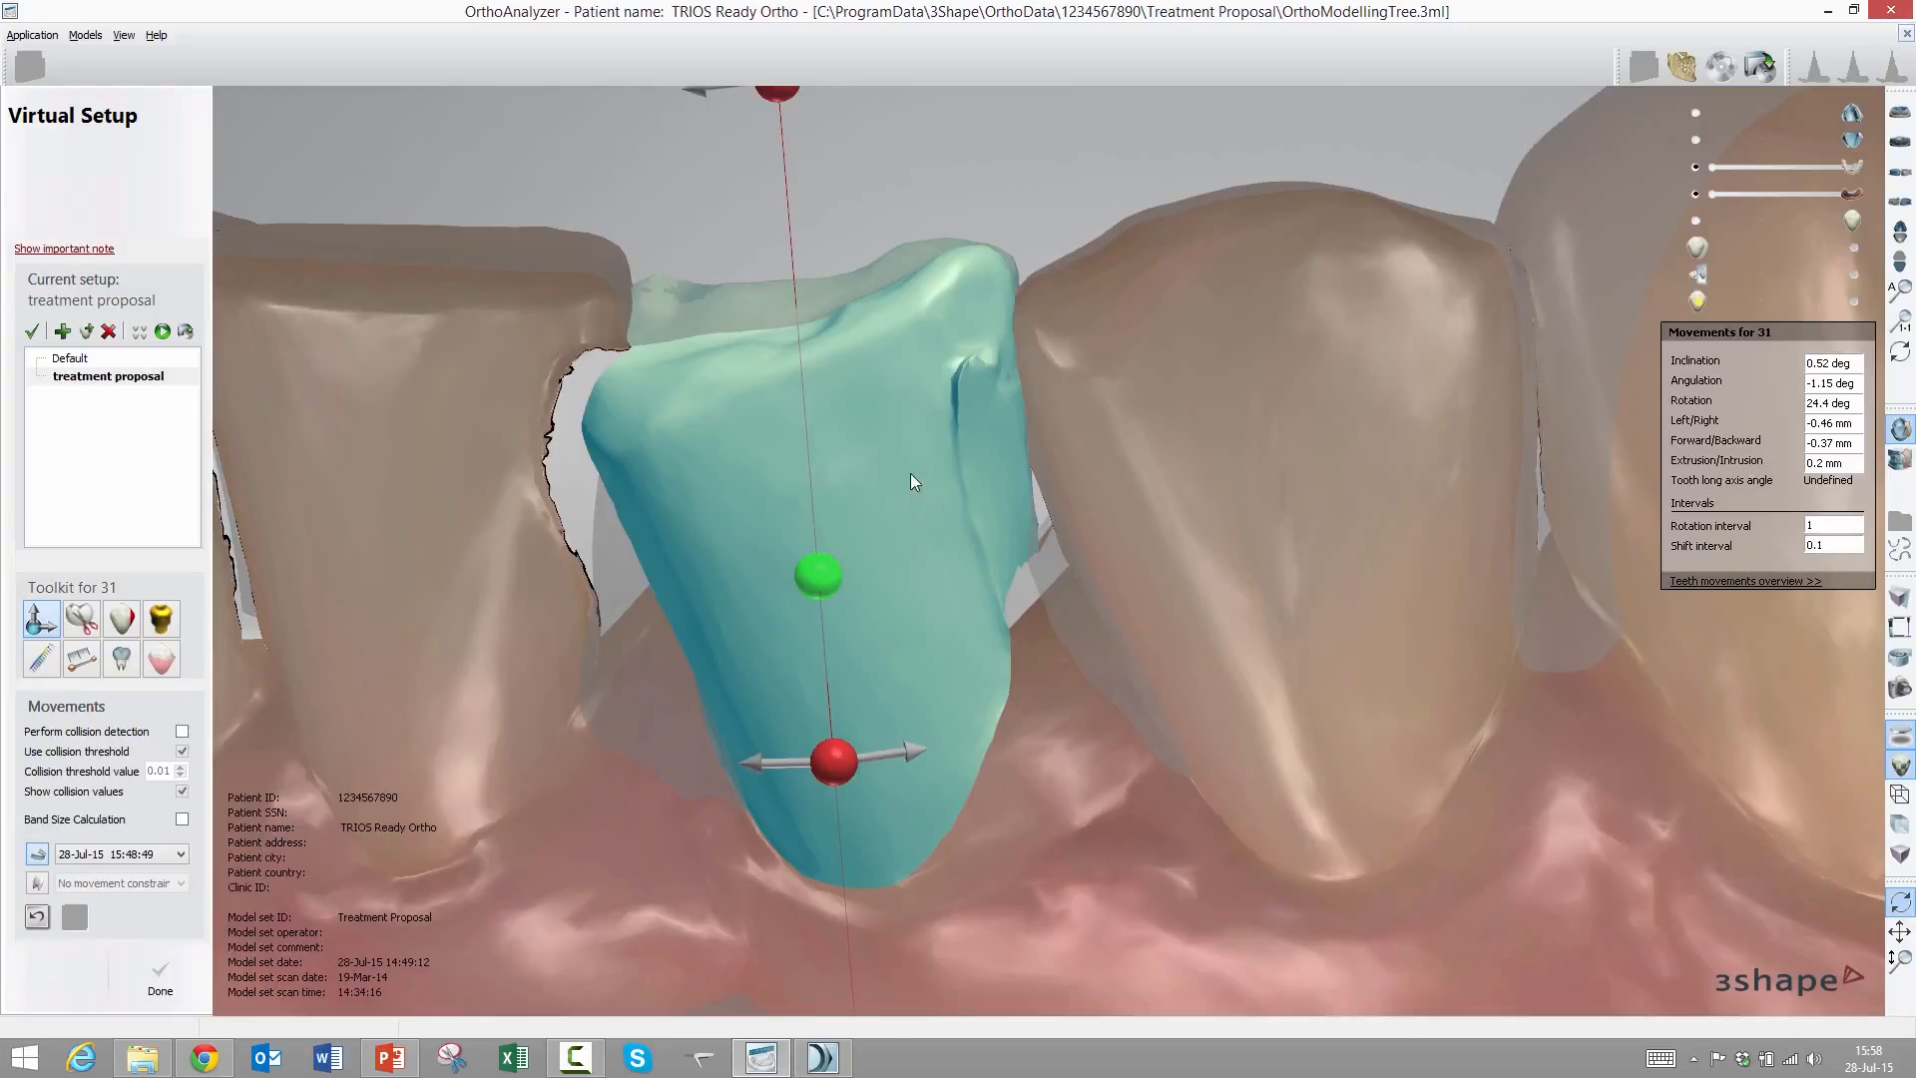
right_drag(910, 473, 936, 680)
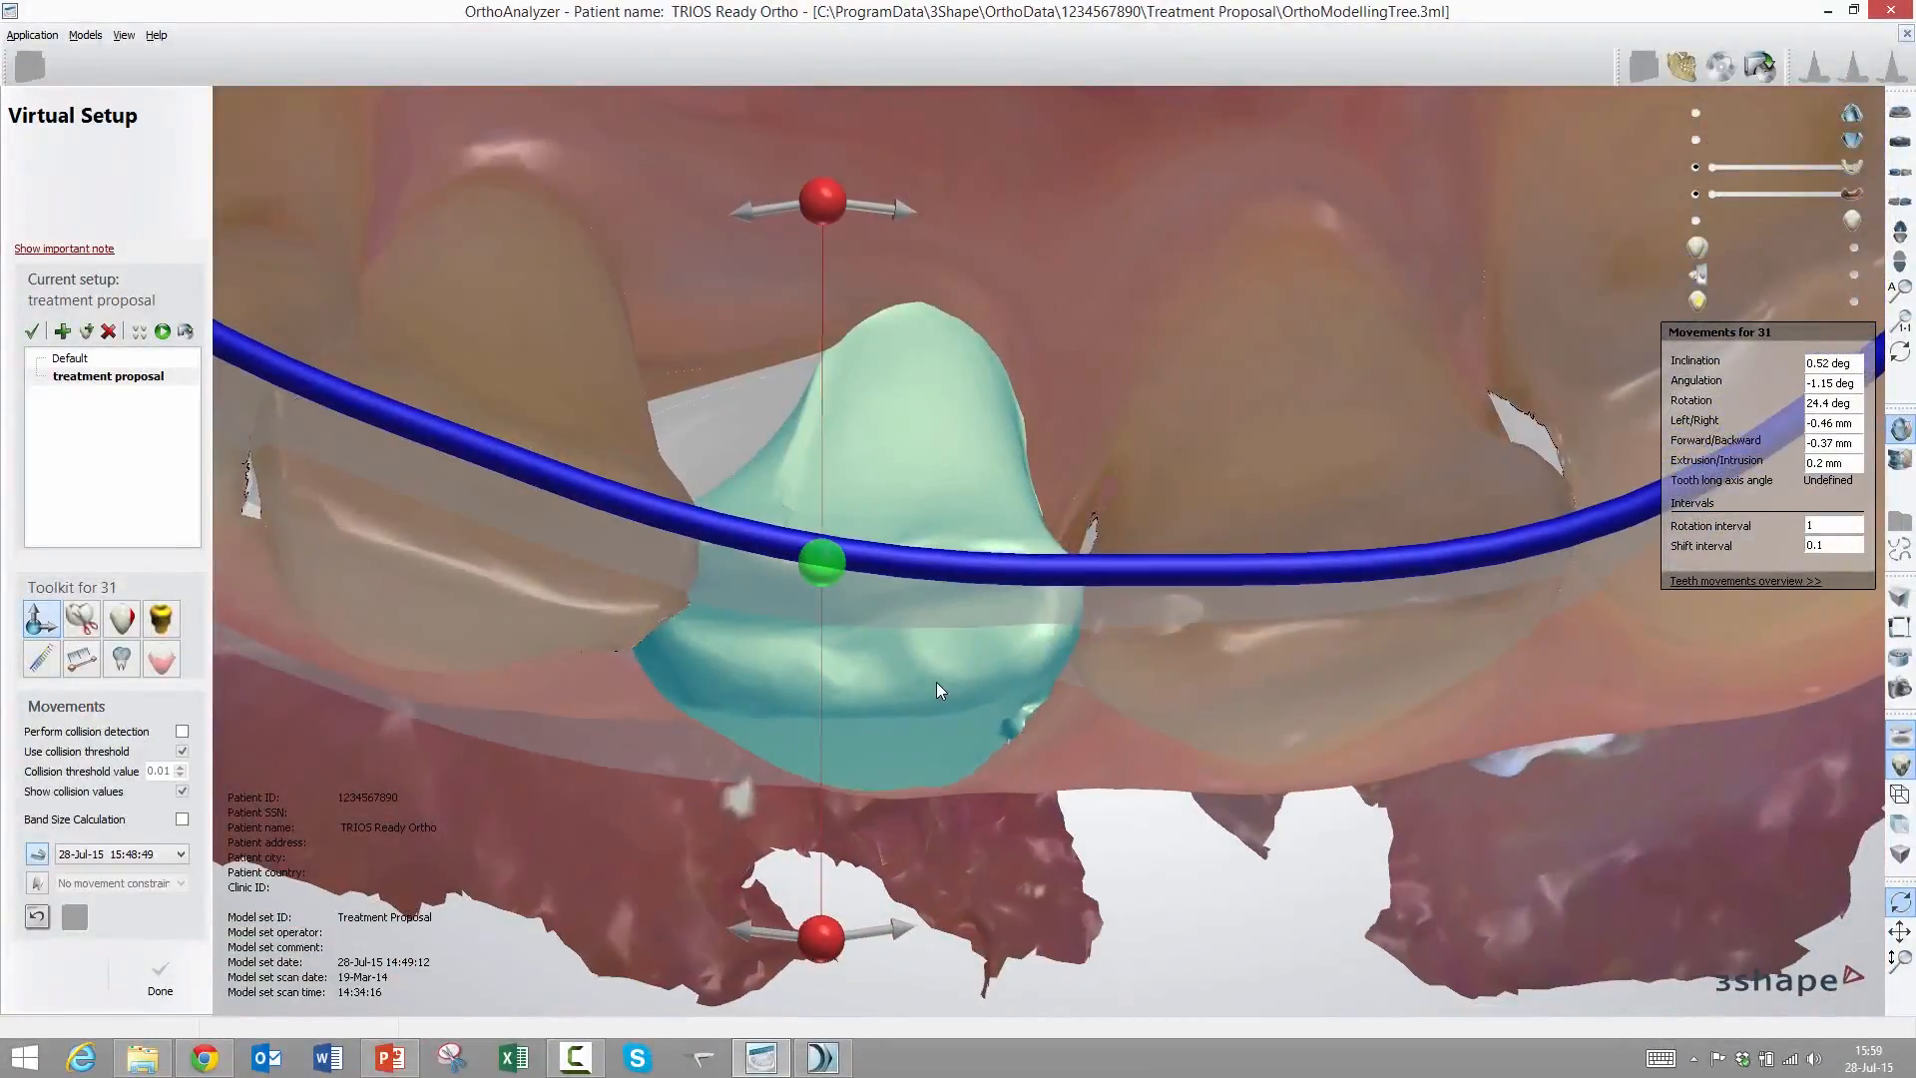
mouse_move(935, 680)
mouse_down()
mouse_move(958, 629)
mouse_move(948, 650)
mouse_move(926, 630)
mouse_move(920, 710)
mouse_up()
right_drag(920, 710, 978, 529)
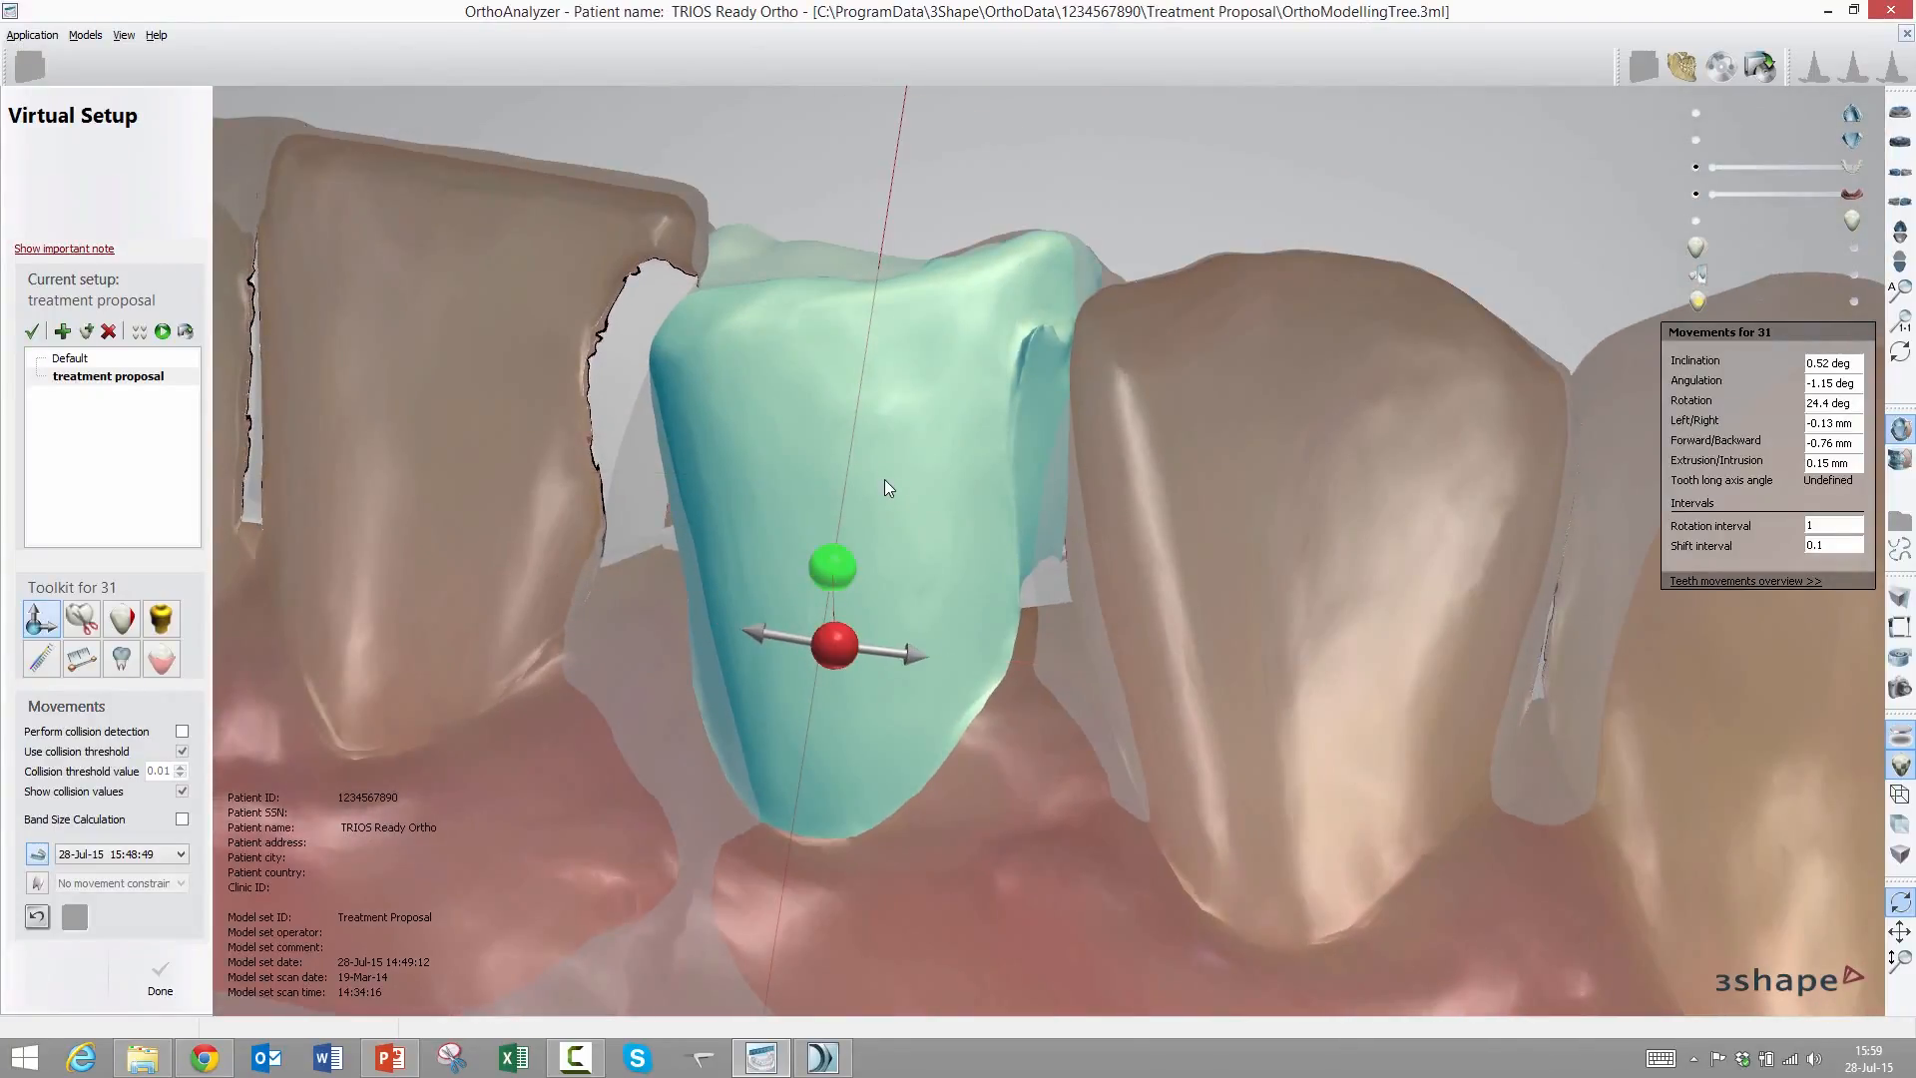
Turn on collision detection and examine the contacts of tooth 31 with its neighbours
scroll(942, 489, down, 6)
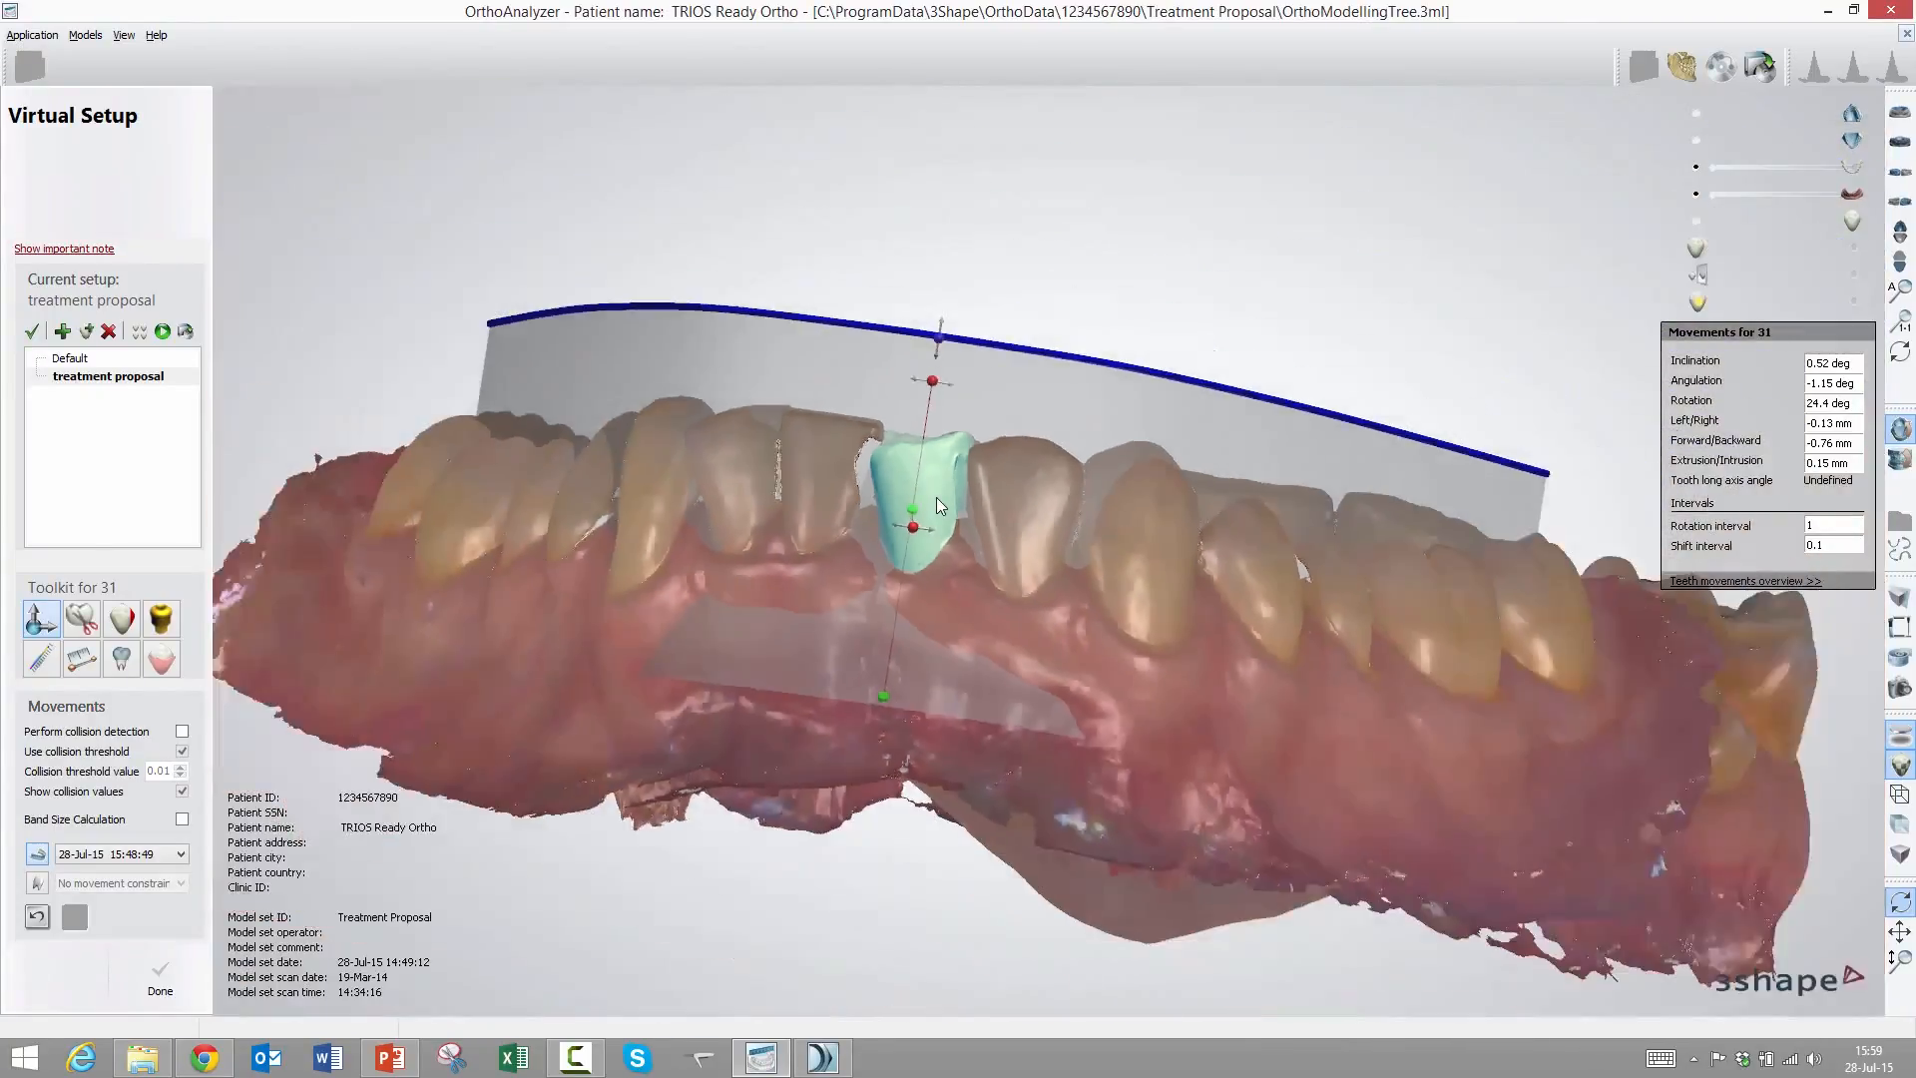
right_drag(937, 504, 940, 689)
scroll(960, 681, up, 3)
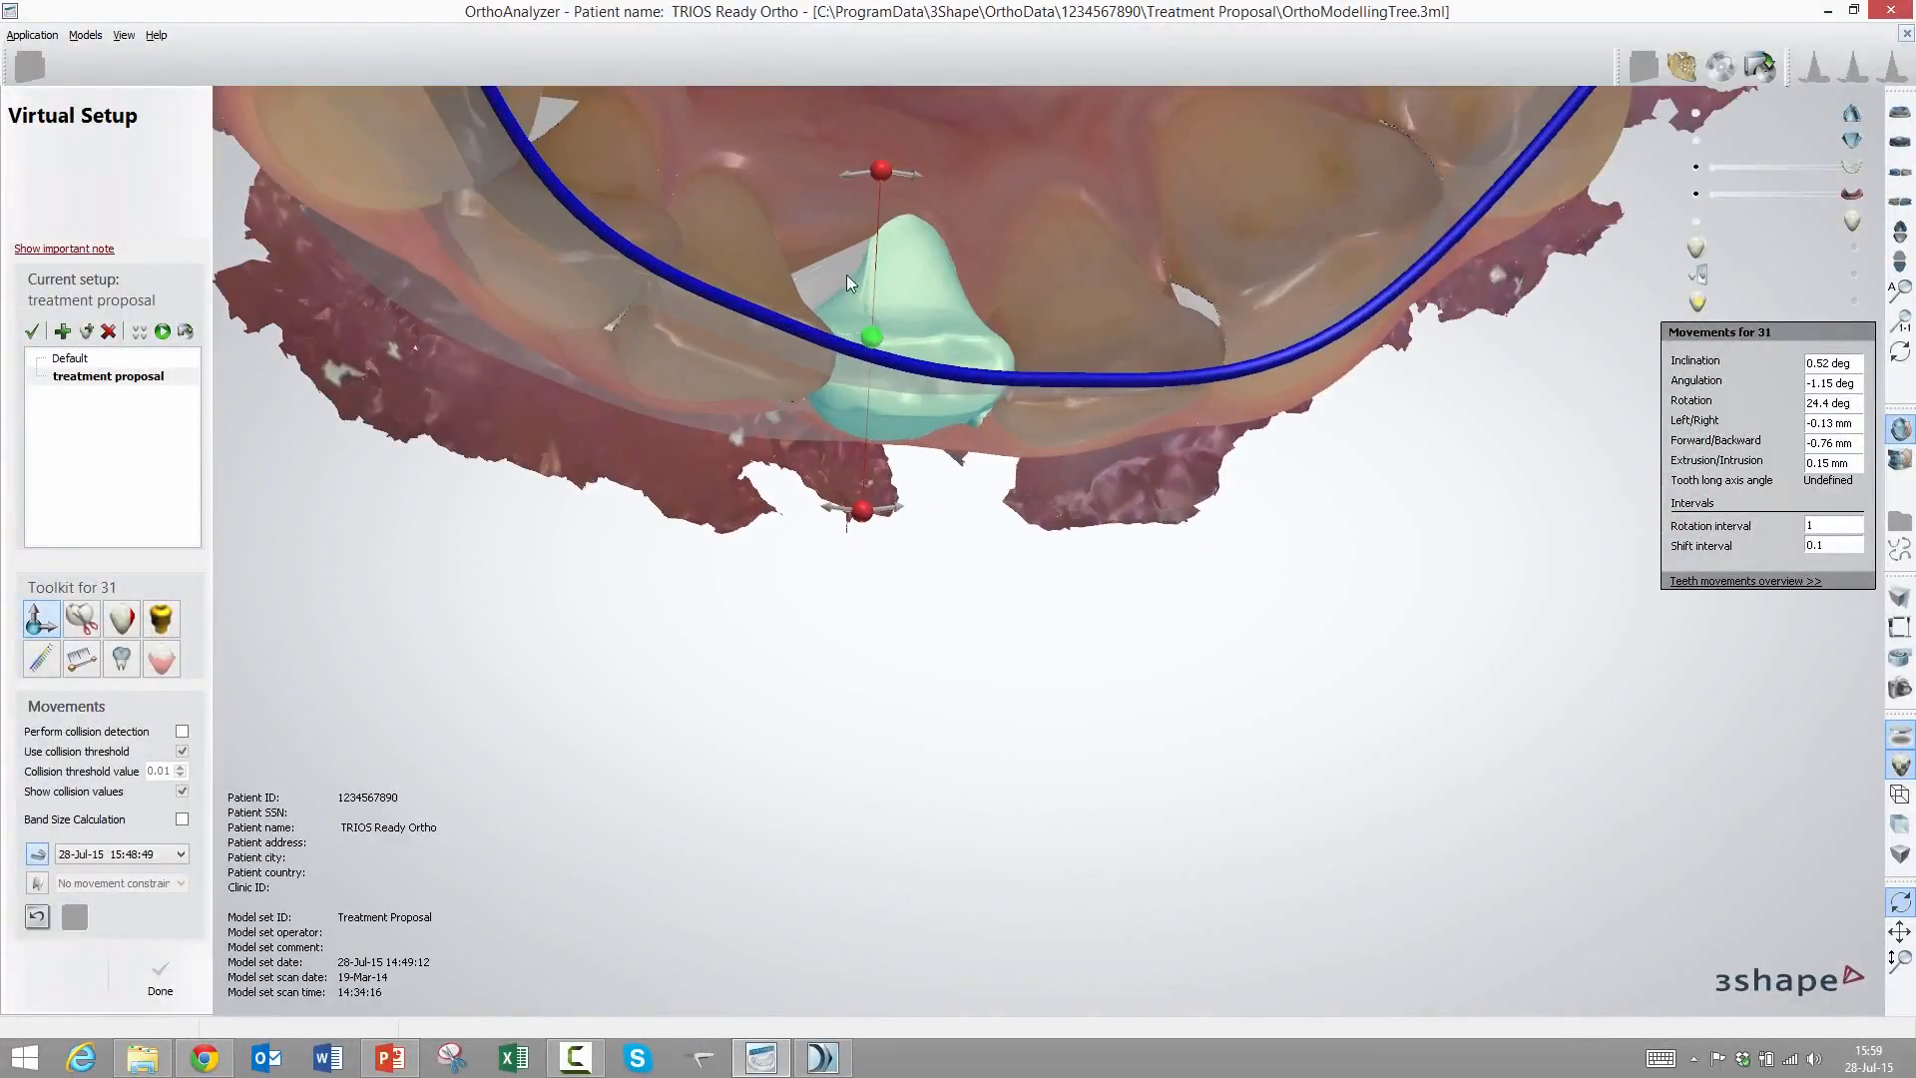
right_drag(907, 526, 914, 337)
right_drag(1026, 415, 1005, 607)
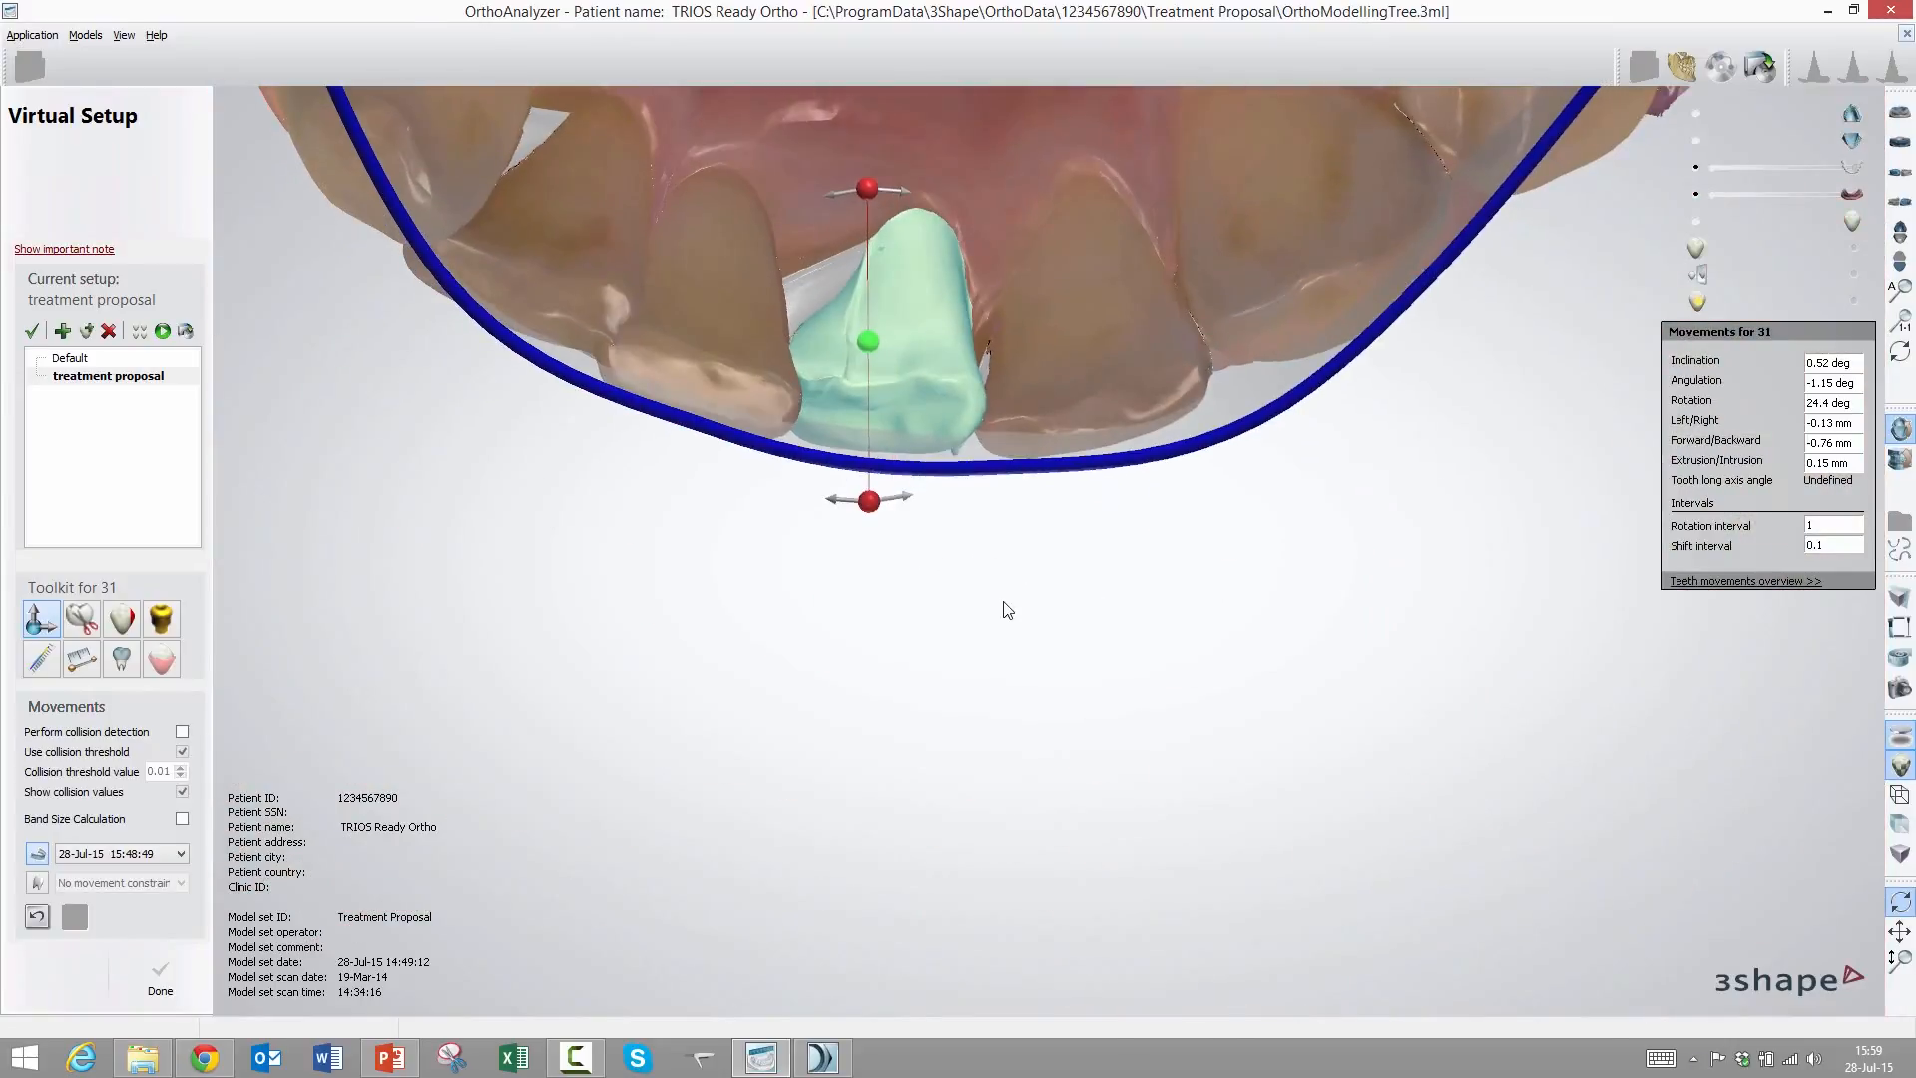
click(181, 733)
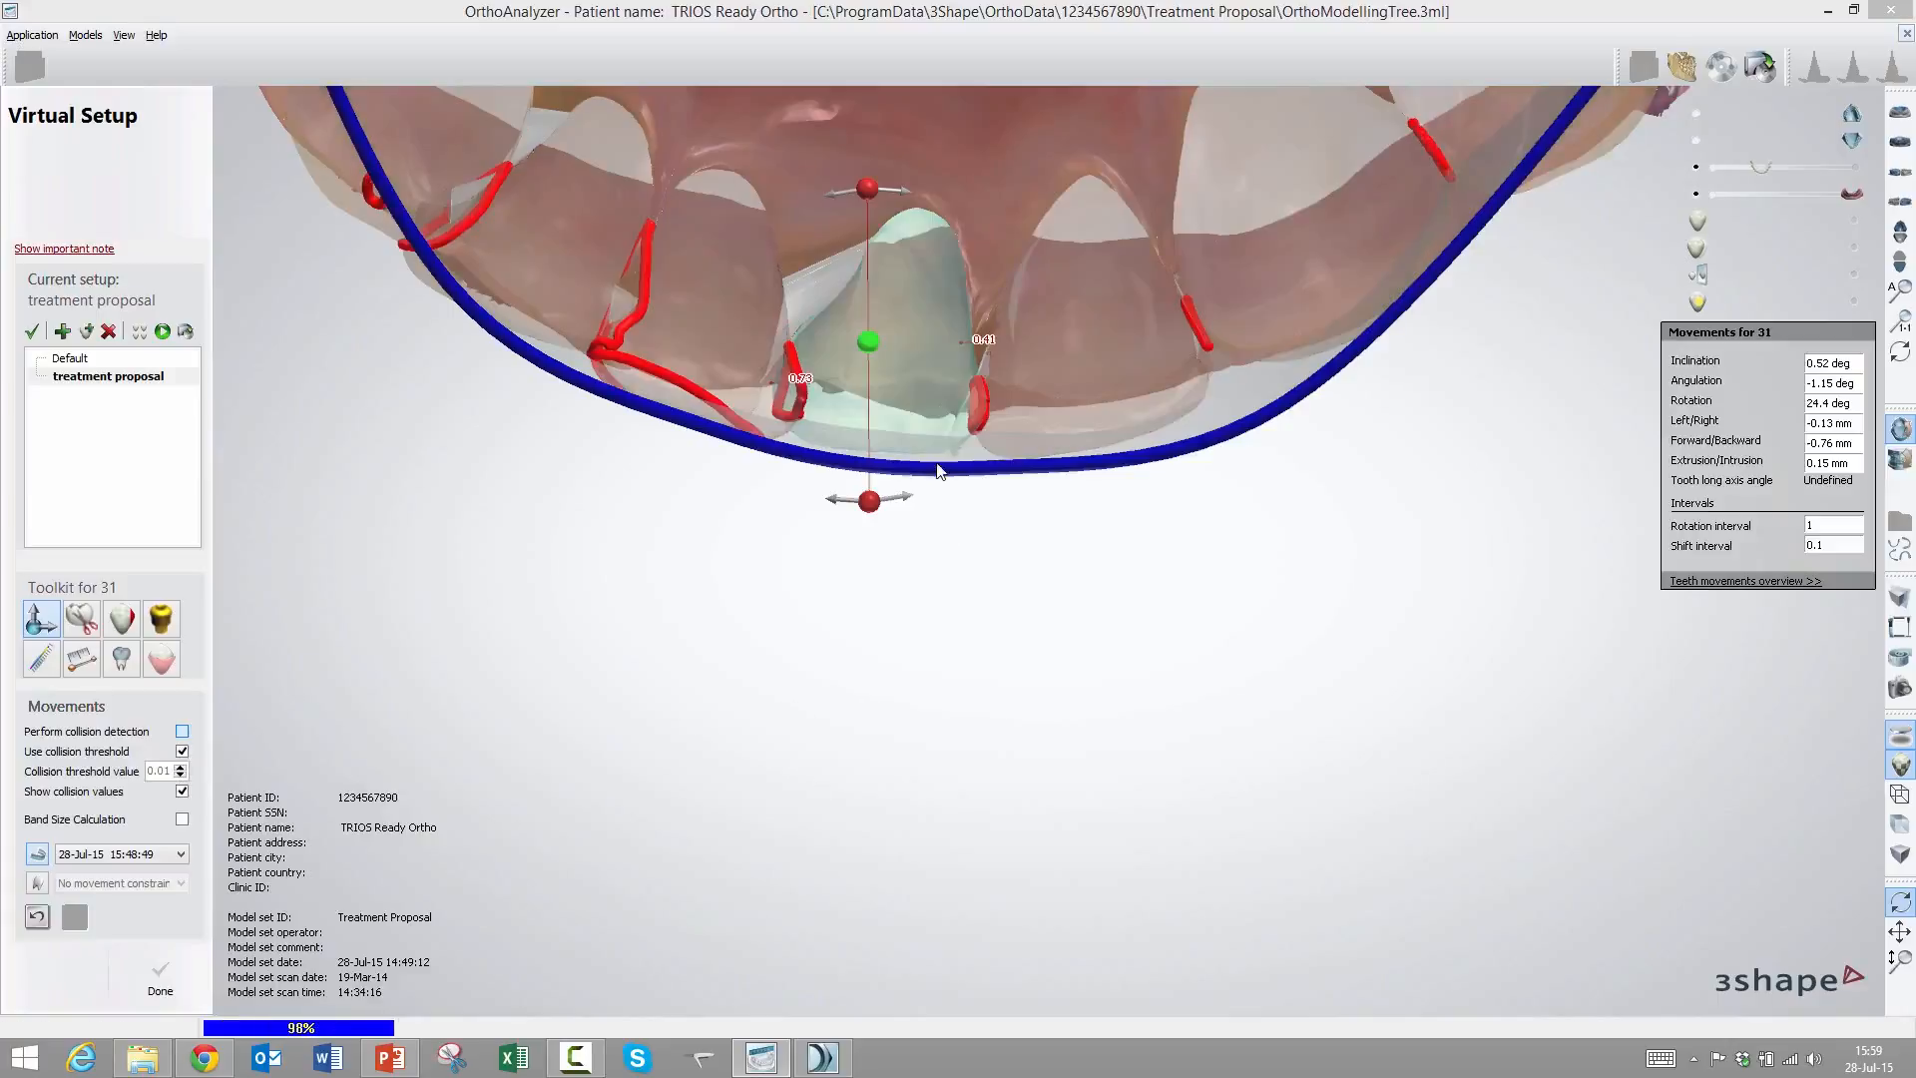
right_drag(955, 321, 954, 272)
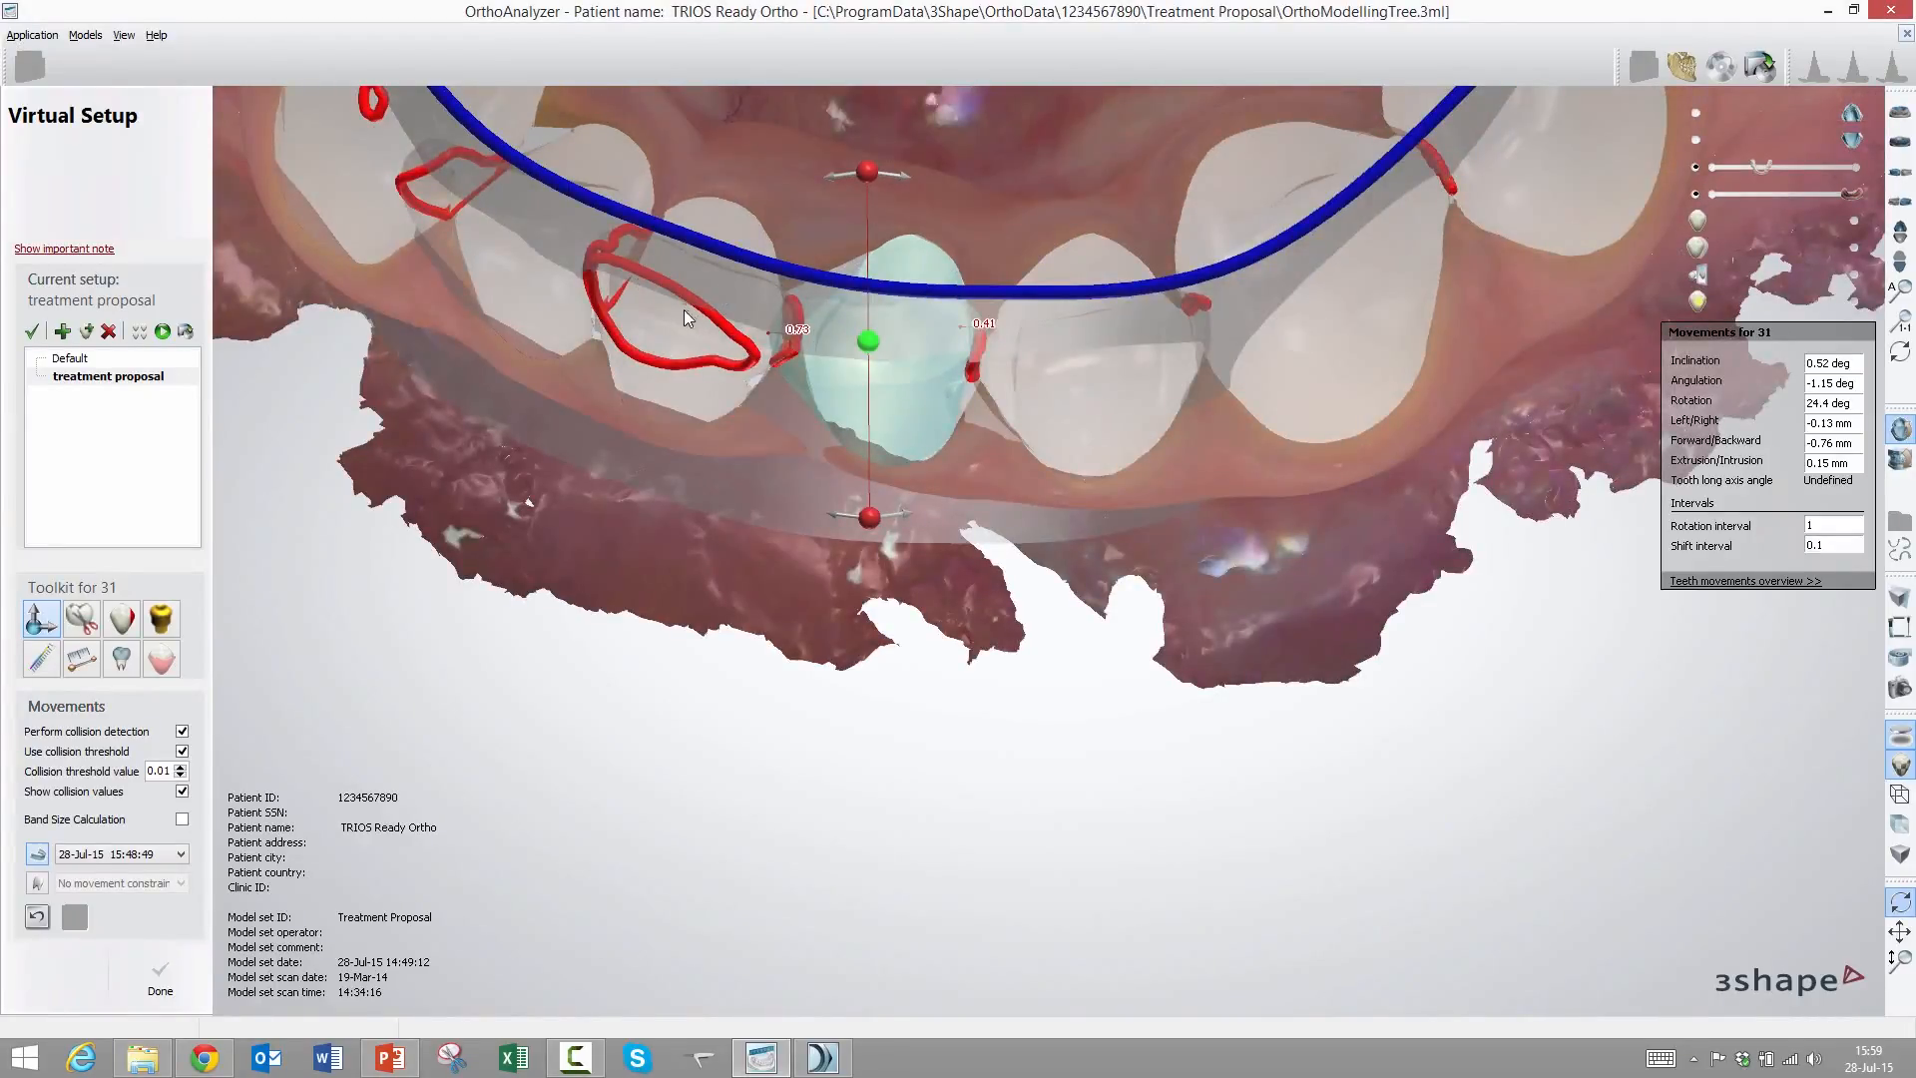
right_drag(922, 323, 906, 394)
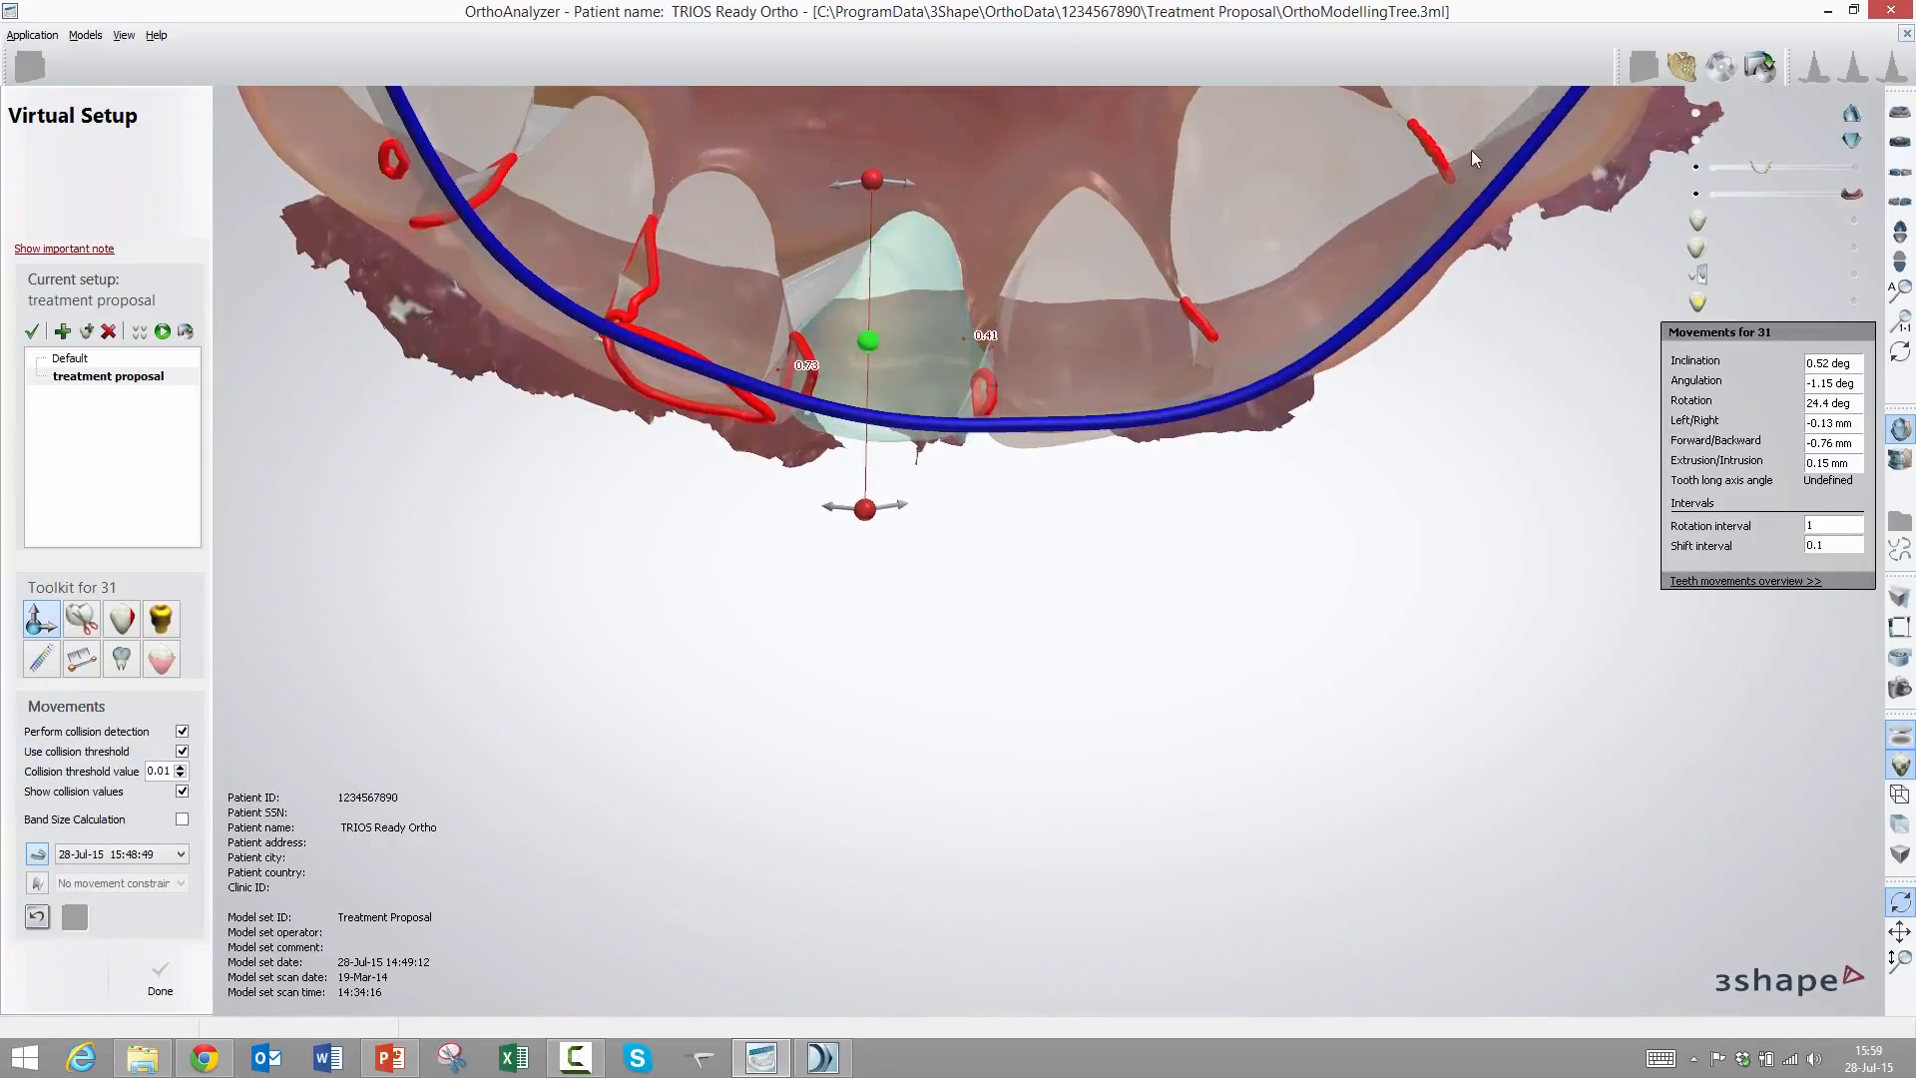
Hide the lower gingiva to examine the collision outlines on the teeth along the whole lower arch
click(1697, 196)
scroll(952, 322, down, 5)
middle_drag(954, 321, 856, 799)
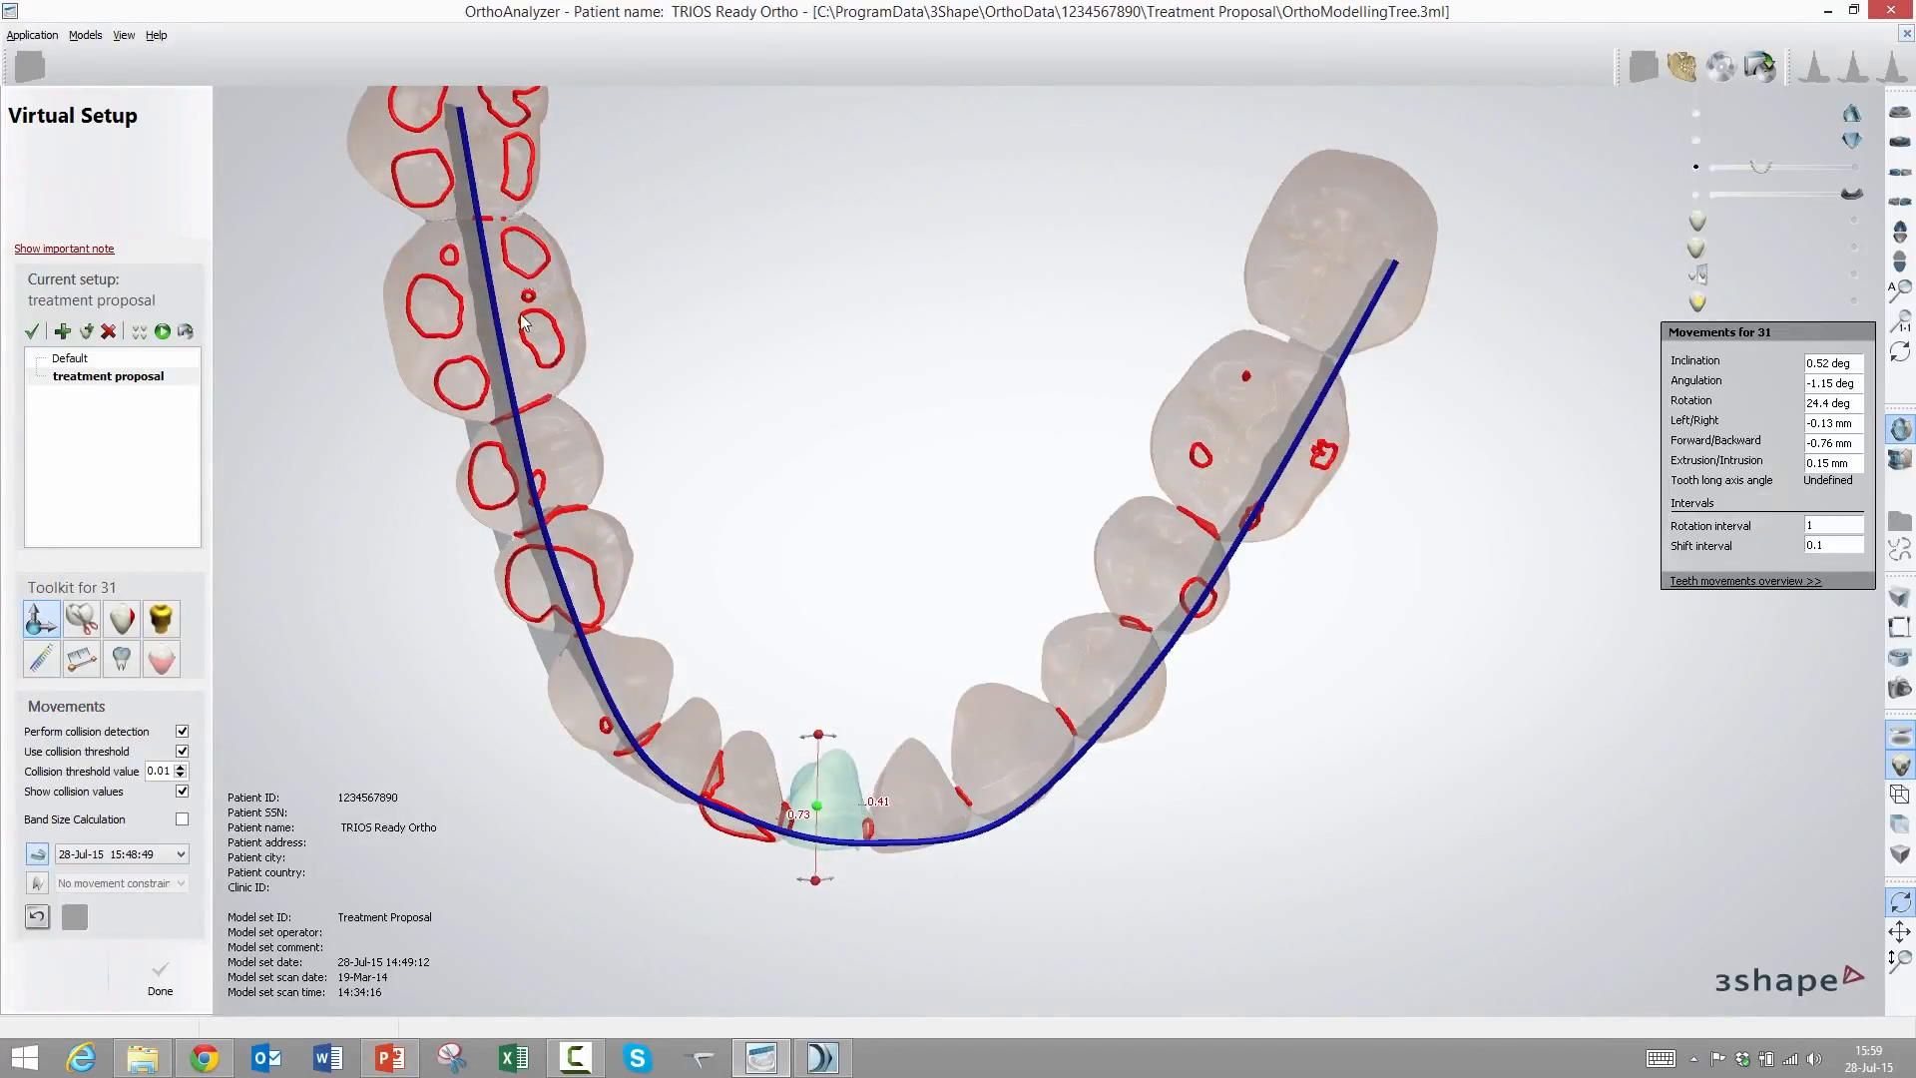
Select tooth 46 and extrude it to about 1.22 mm
right_drag(452, 349, 684, 287)
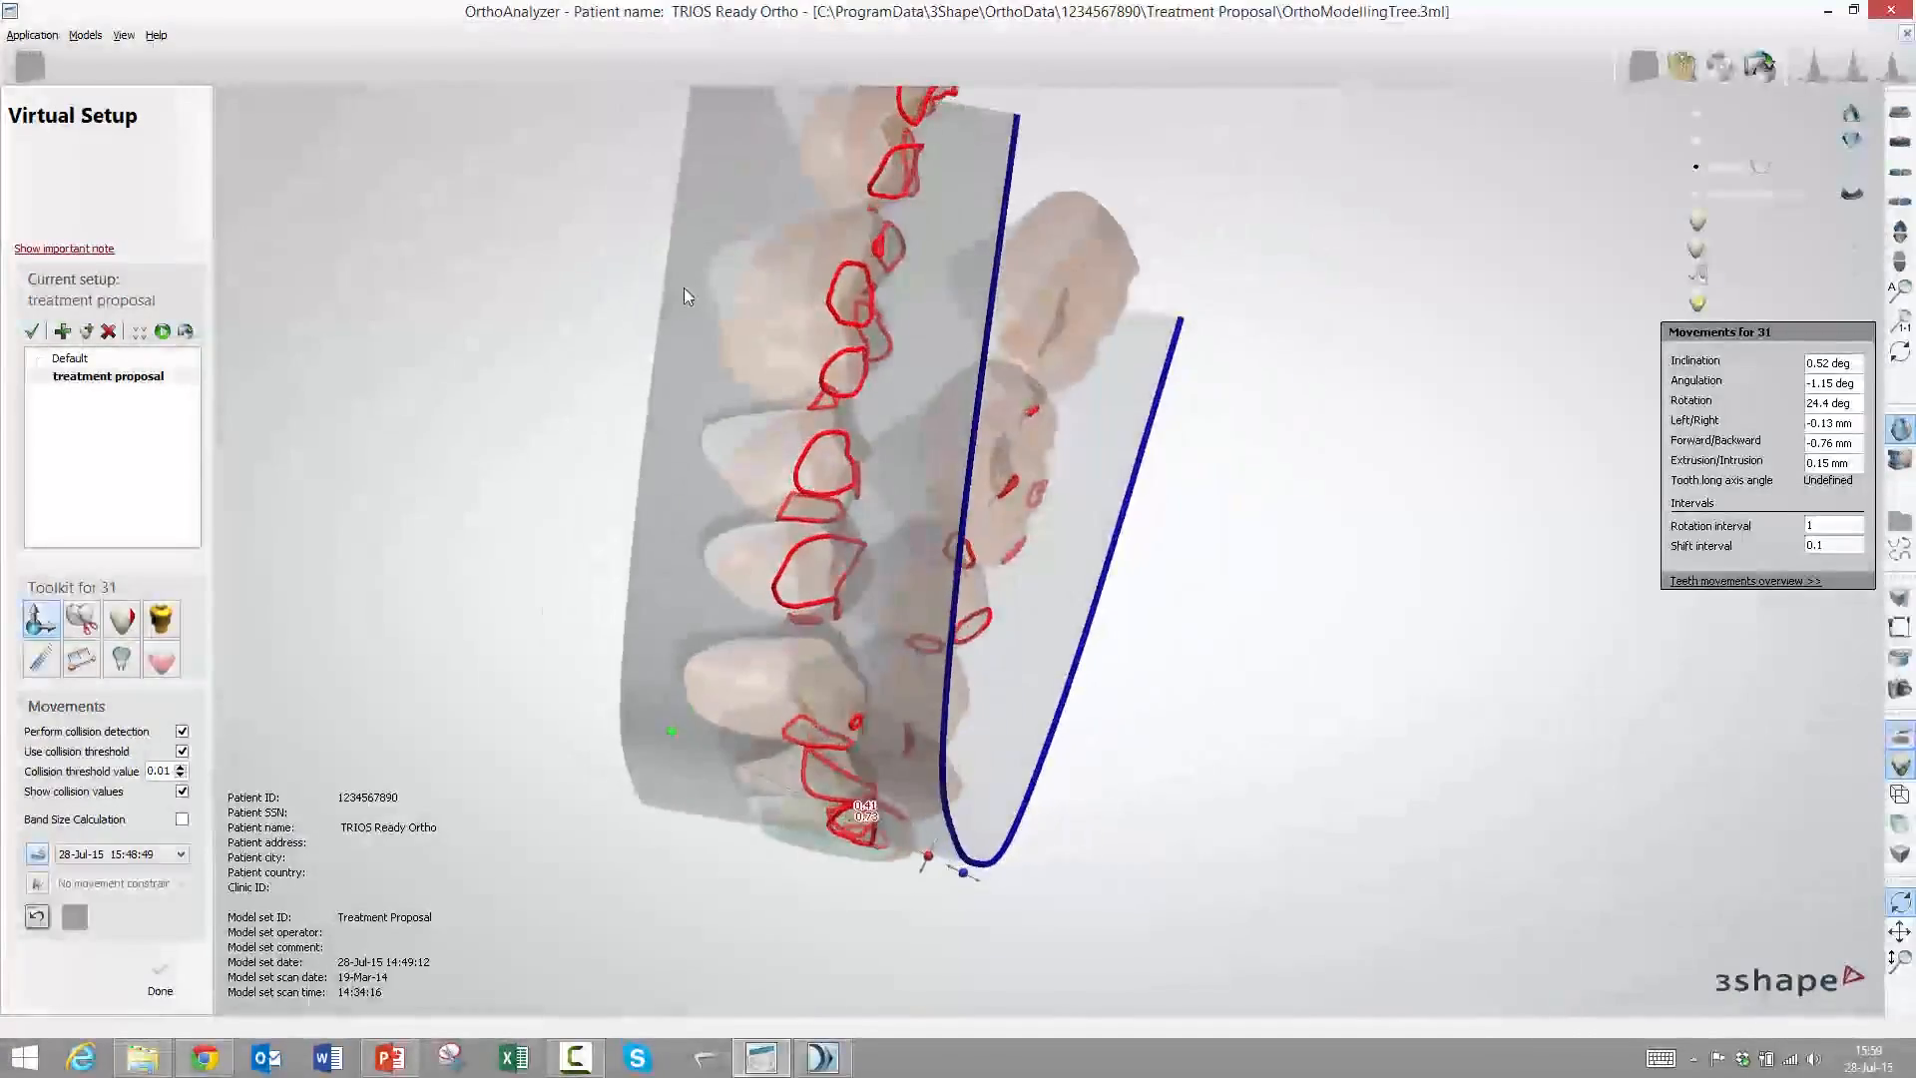
click(786, 313)
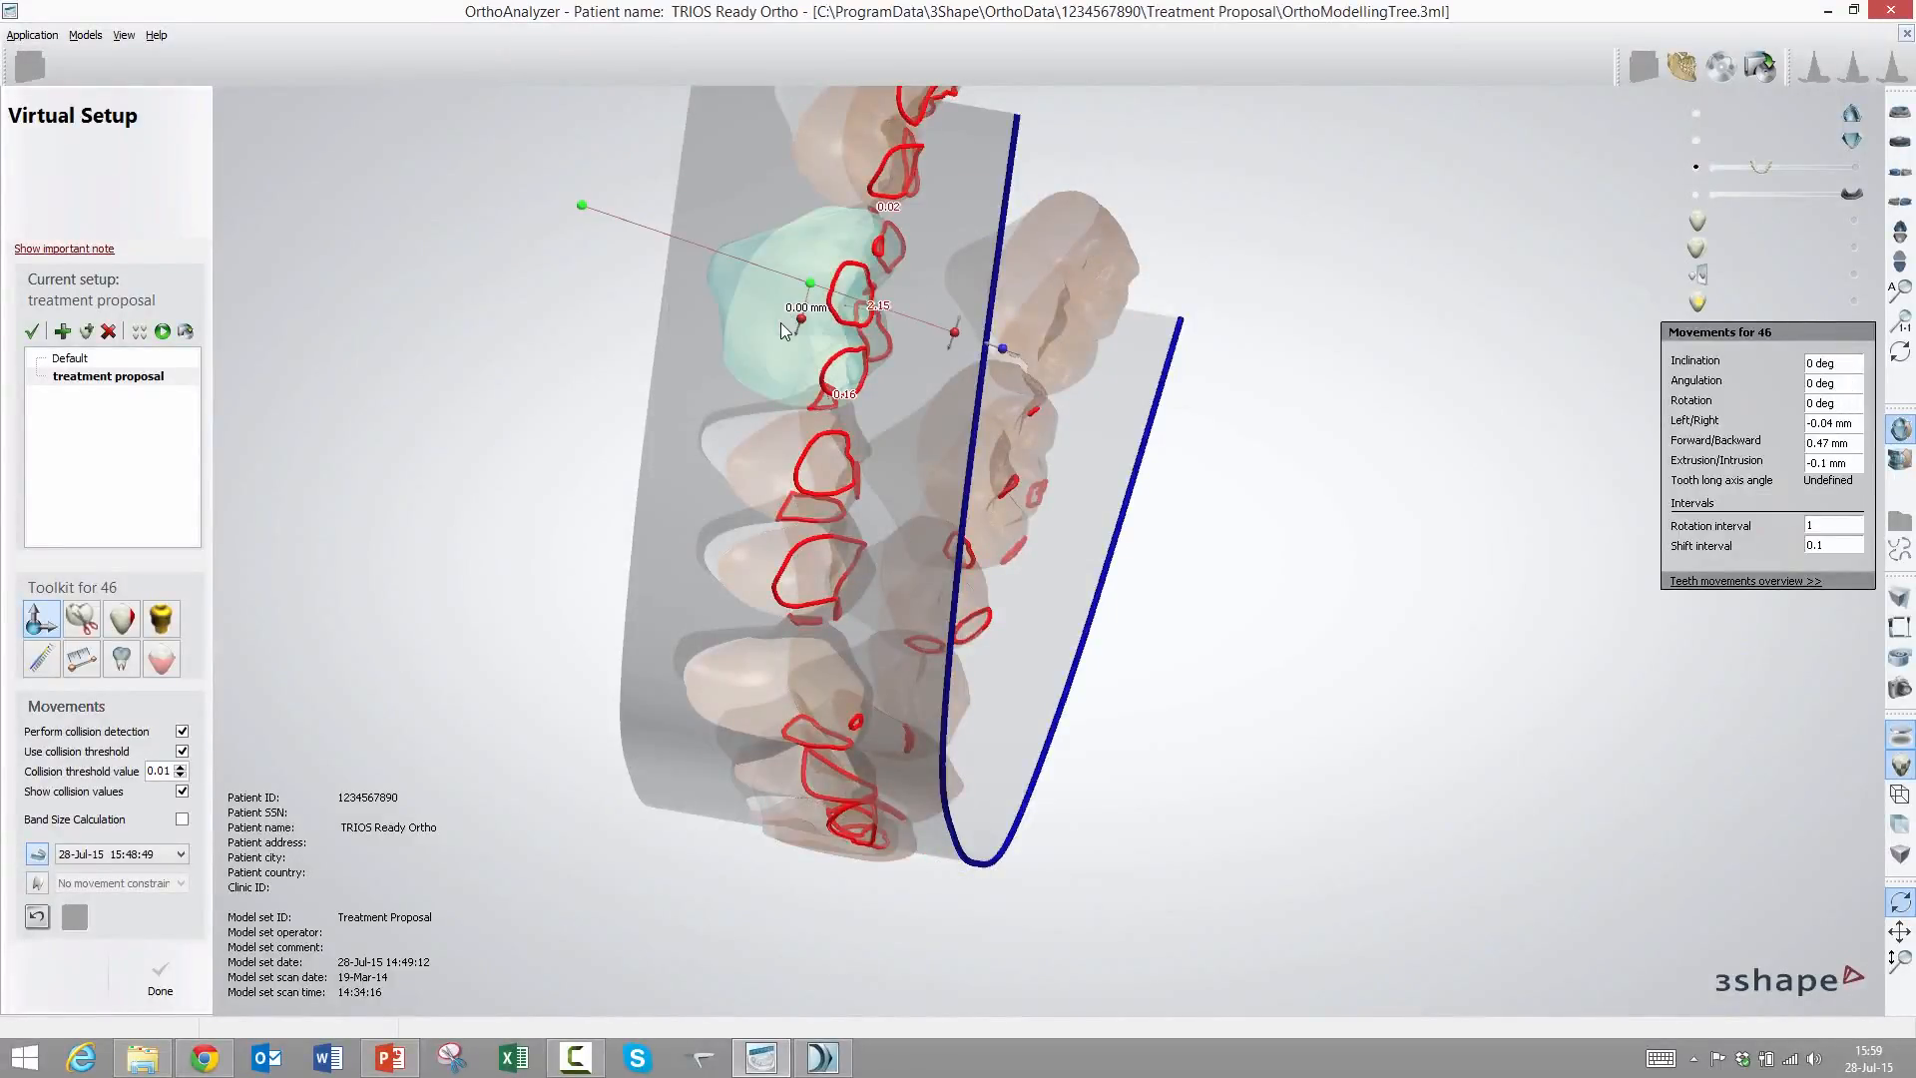
drag(1003, 348, 1270, 698)
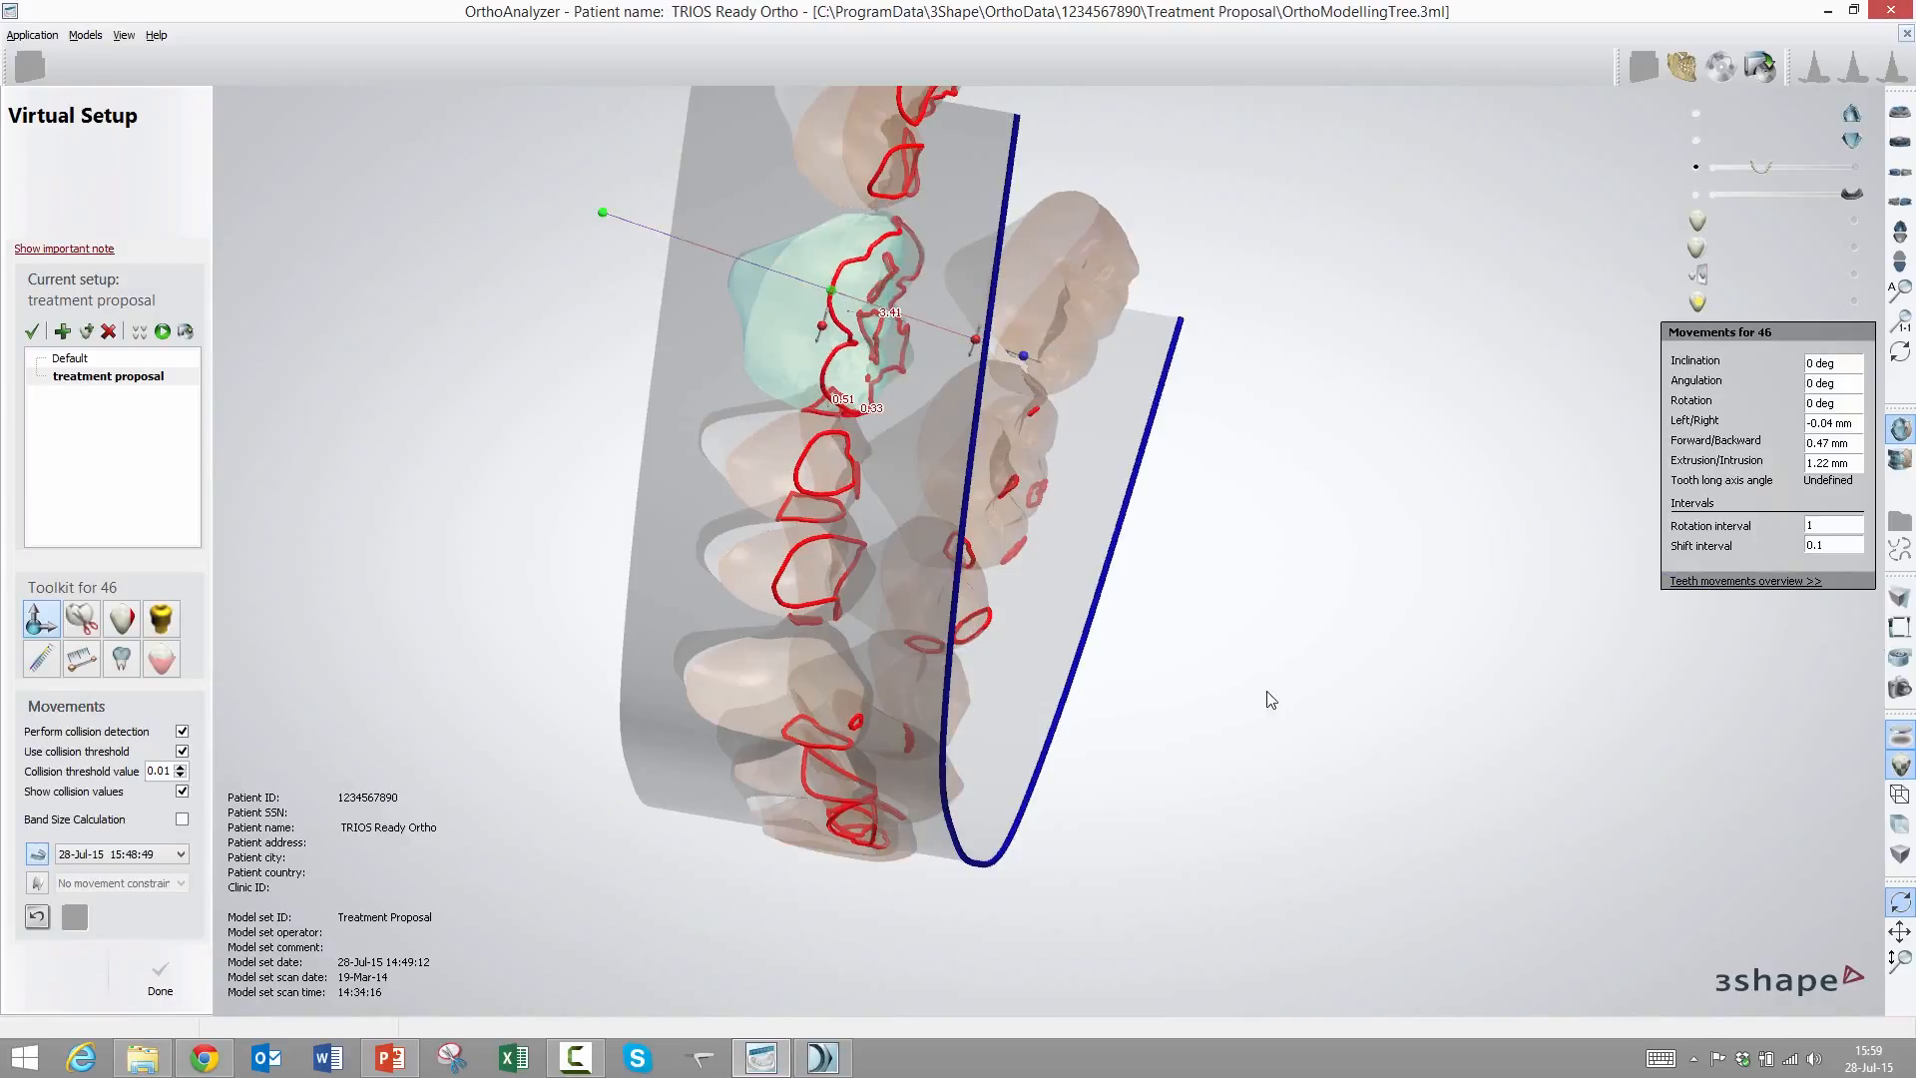
Examine the collision outlines between the extruded tooth 46 and tooth 45 up close
right_drag(1058, 559, 965, 537)
scroll(926, 515, down, 3)
scroll(965, 536, up, 3)
right_drag(730, 477, 799, 477)
scroll(795, 469, up, 2)
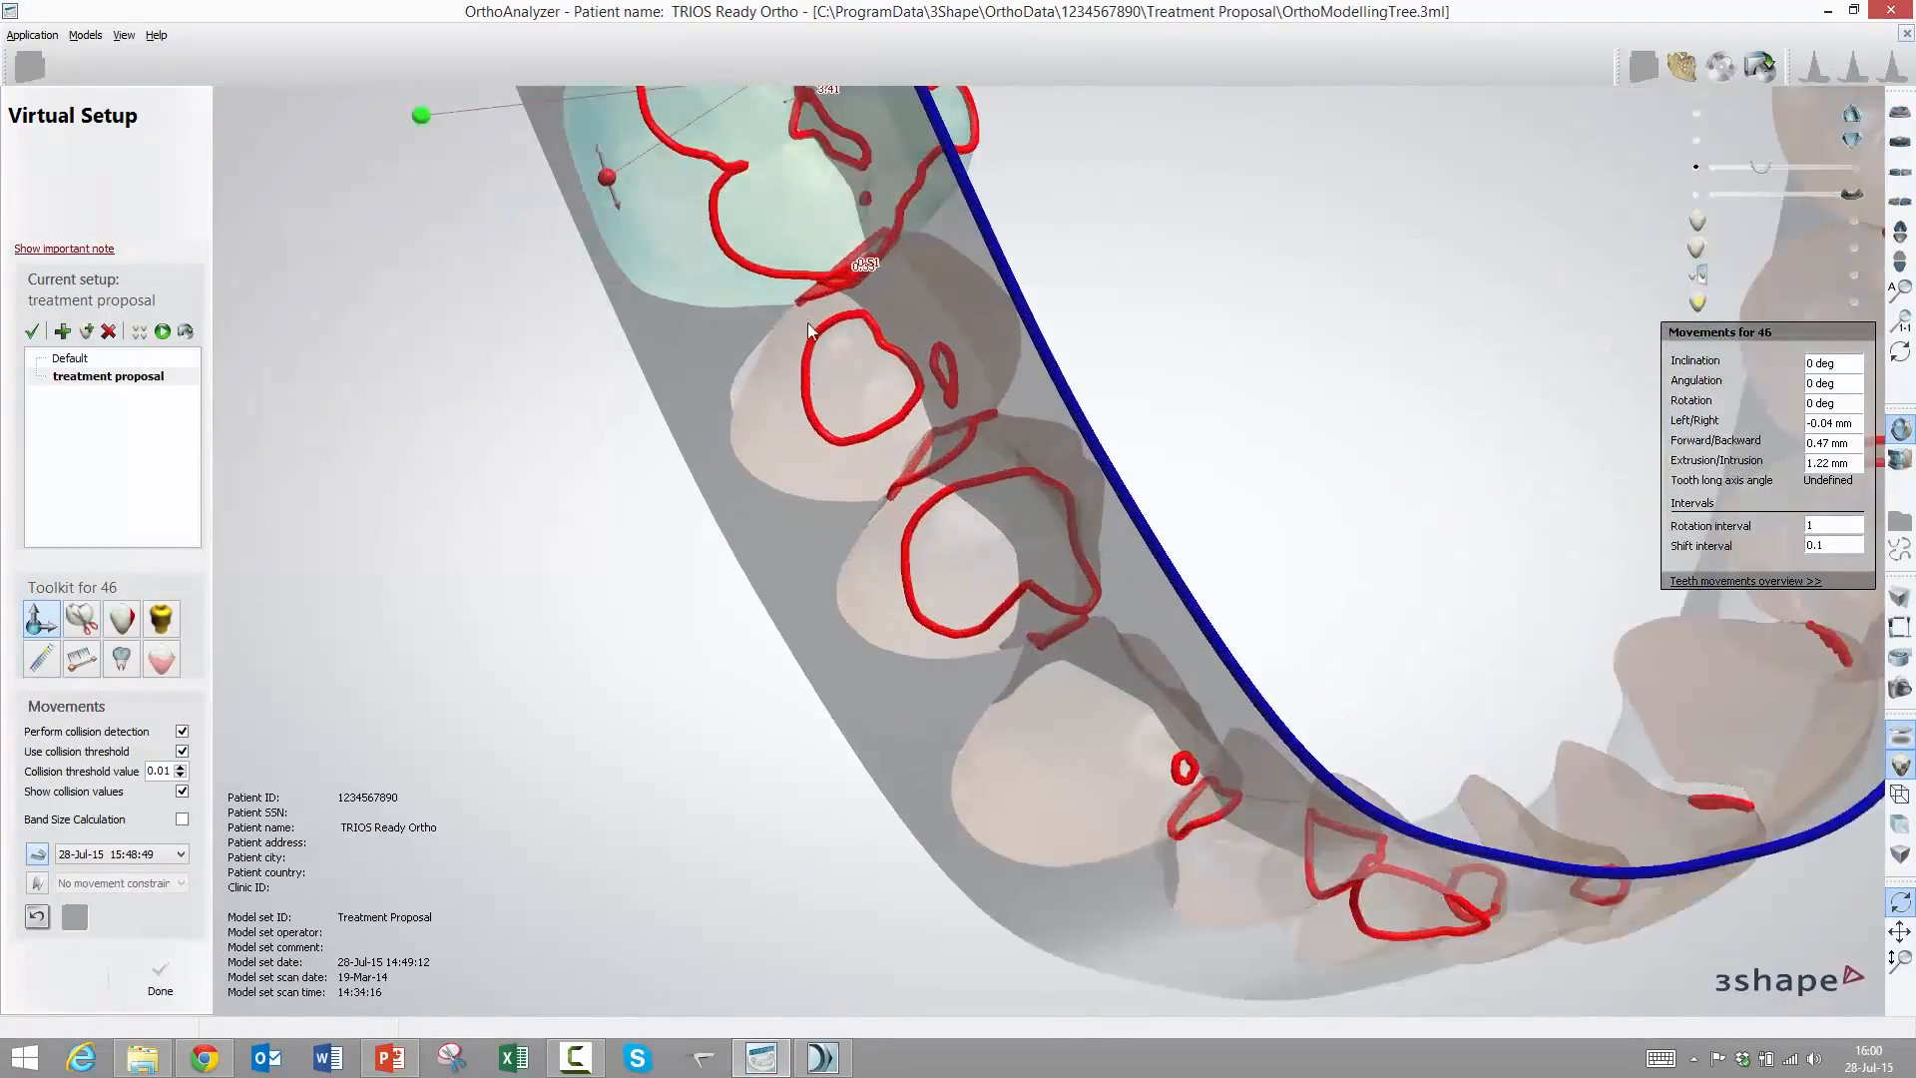
right_drag(878, 303, 798, 368)
scroll(836, 335, up, 5)
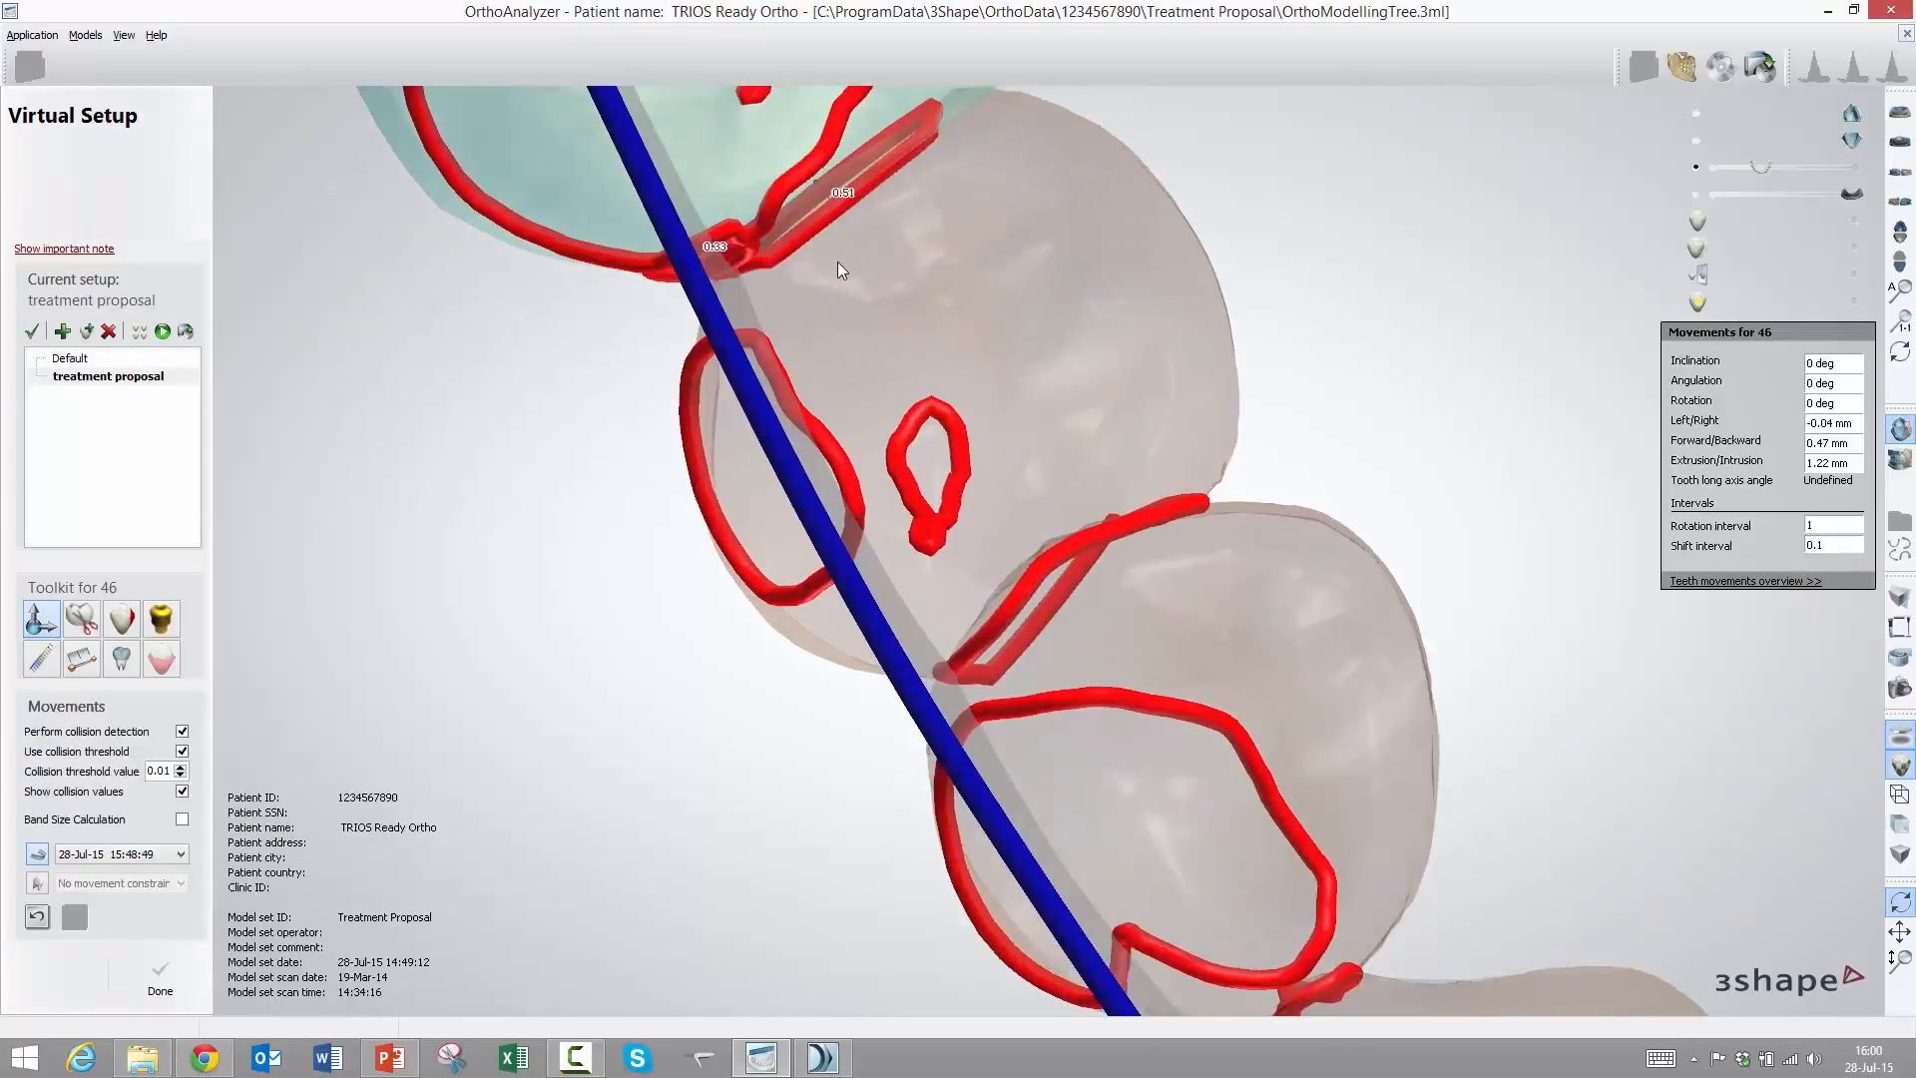
middle_drag(822, 375, 811, 512)
scroll(811, 512, up, 2)
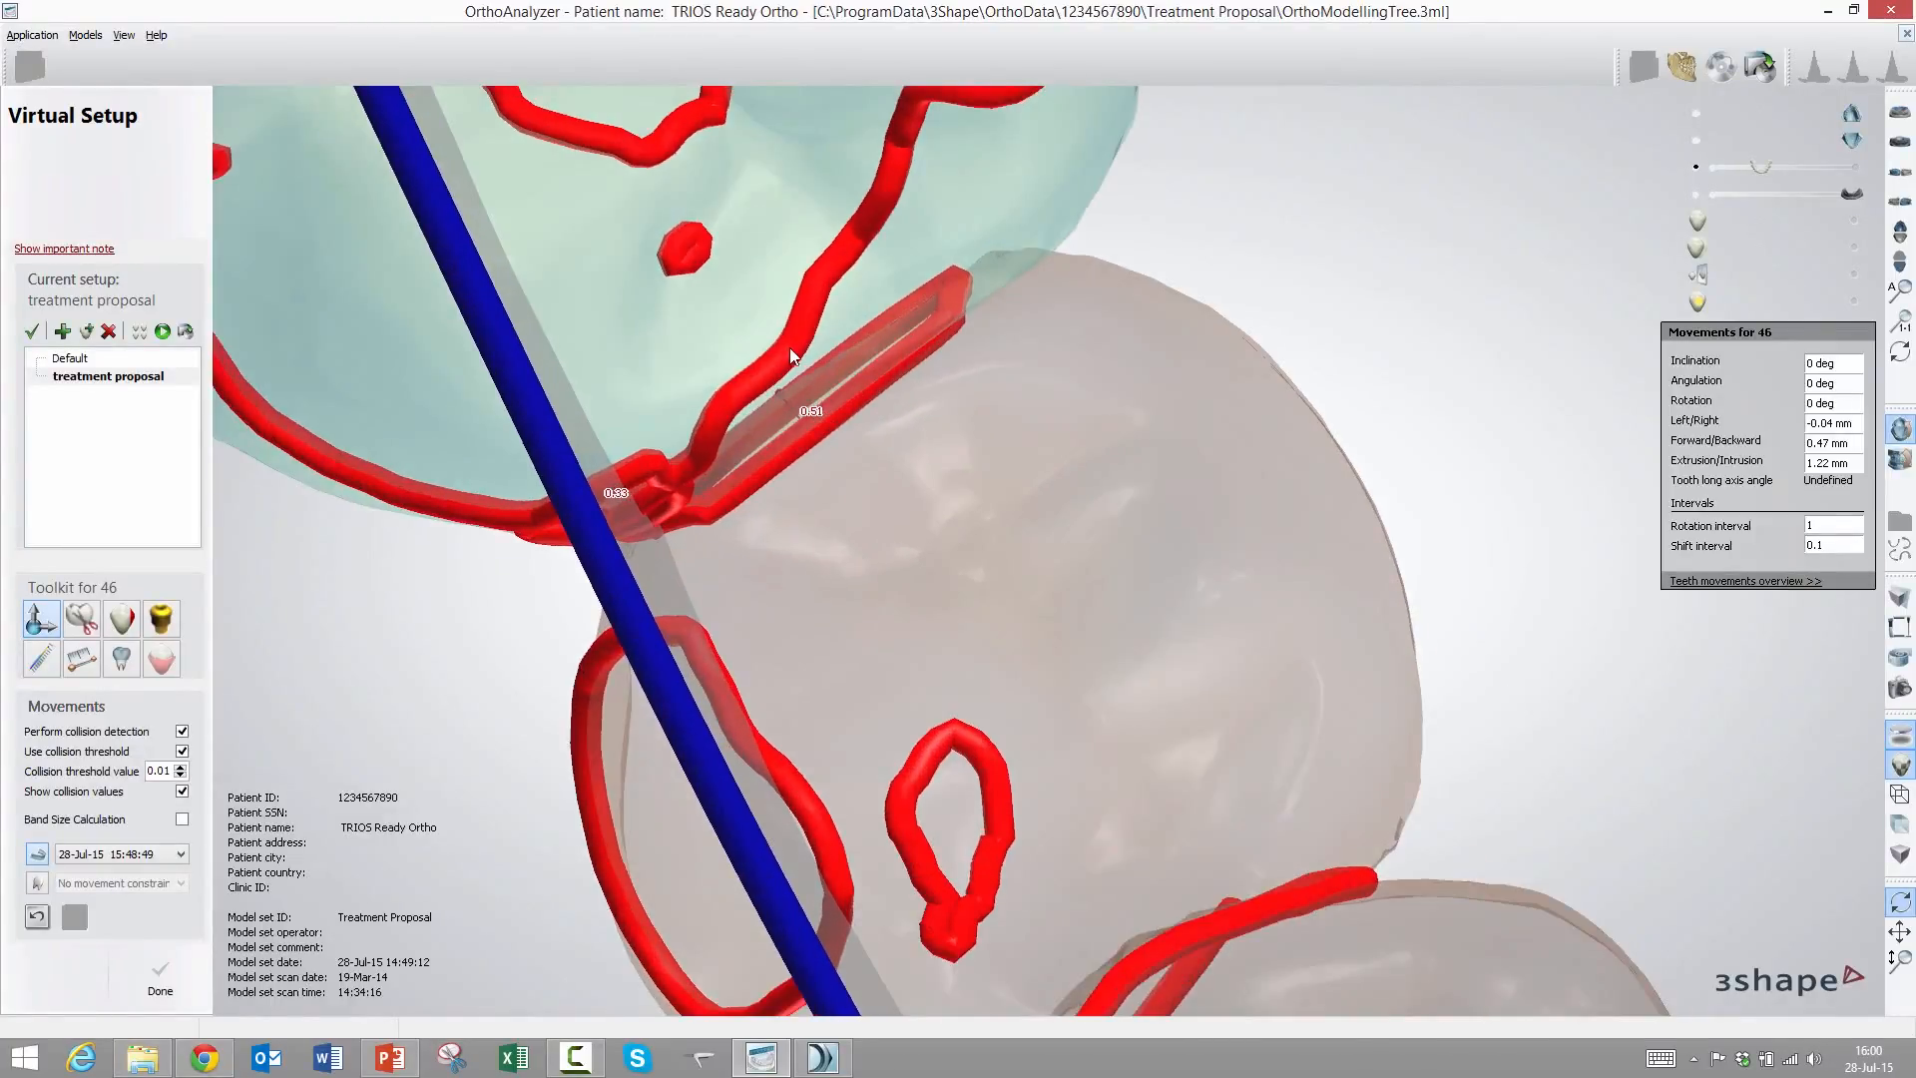
Select tooth 45 and inspect the depth marker of its collision with tooth 46 from several angles
click(1038, 641)
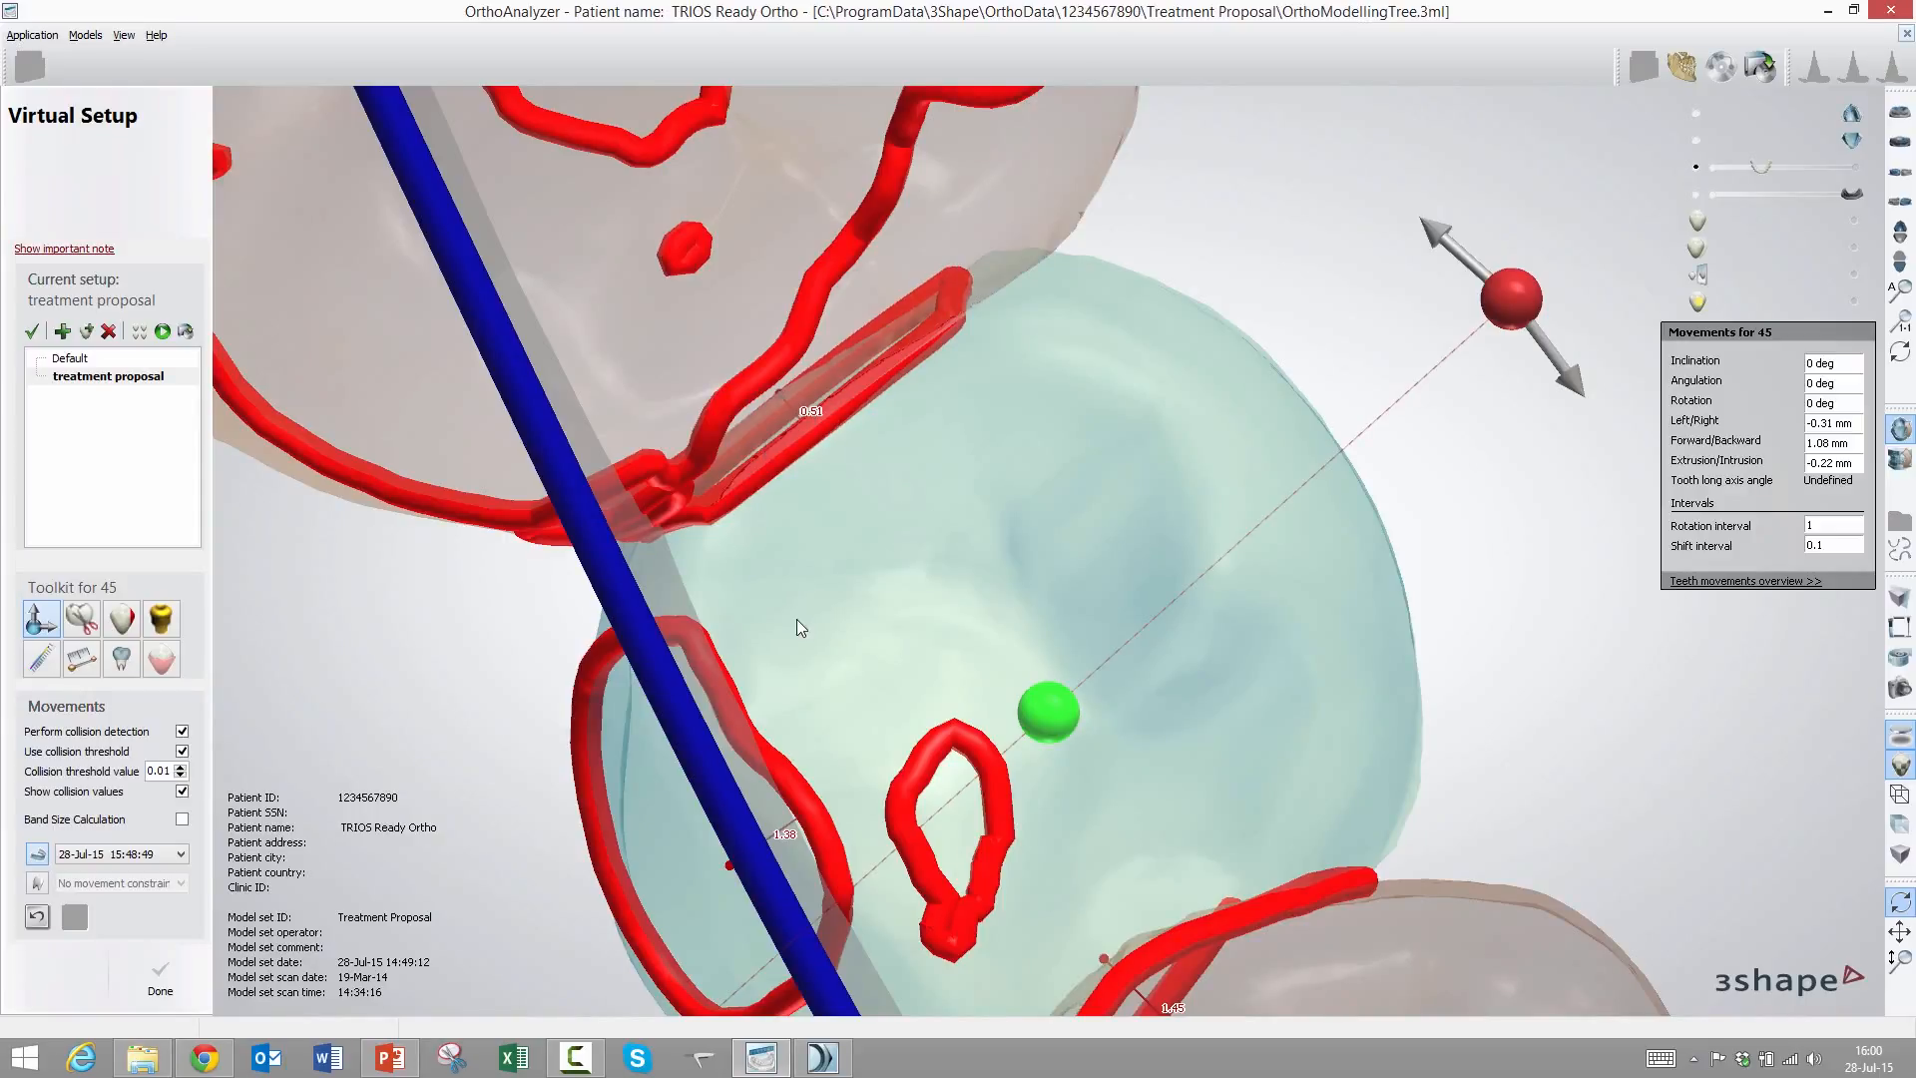
scroll(806, 416, up, 4)
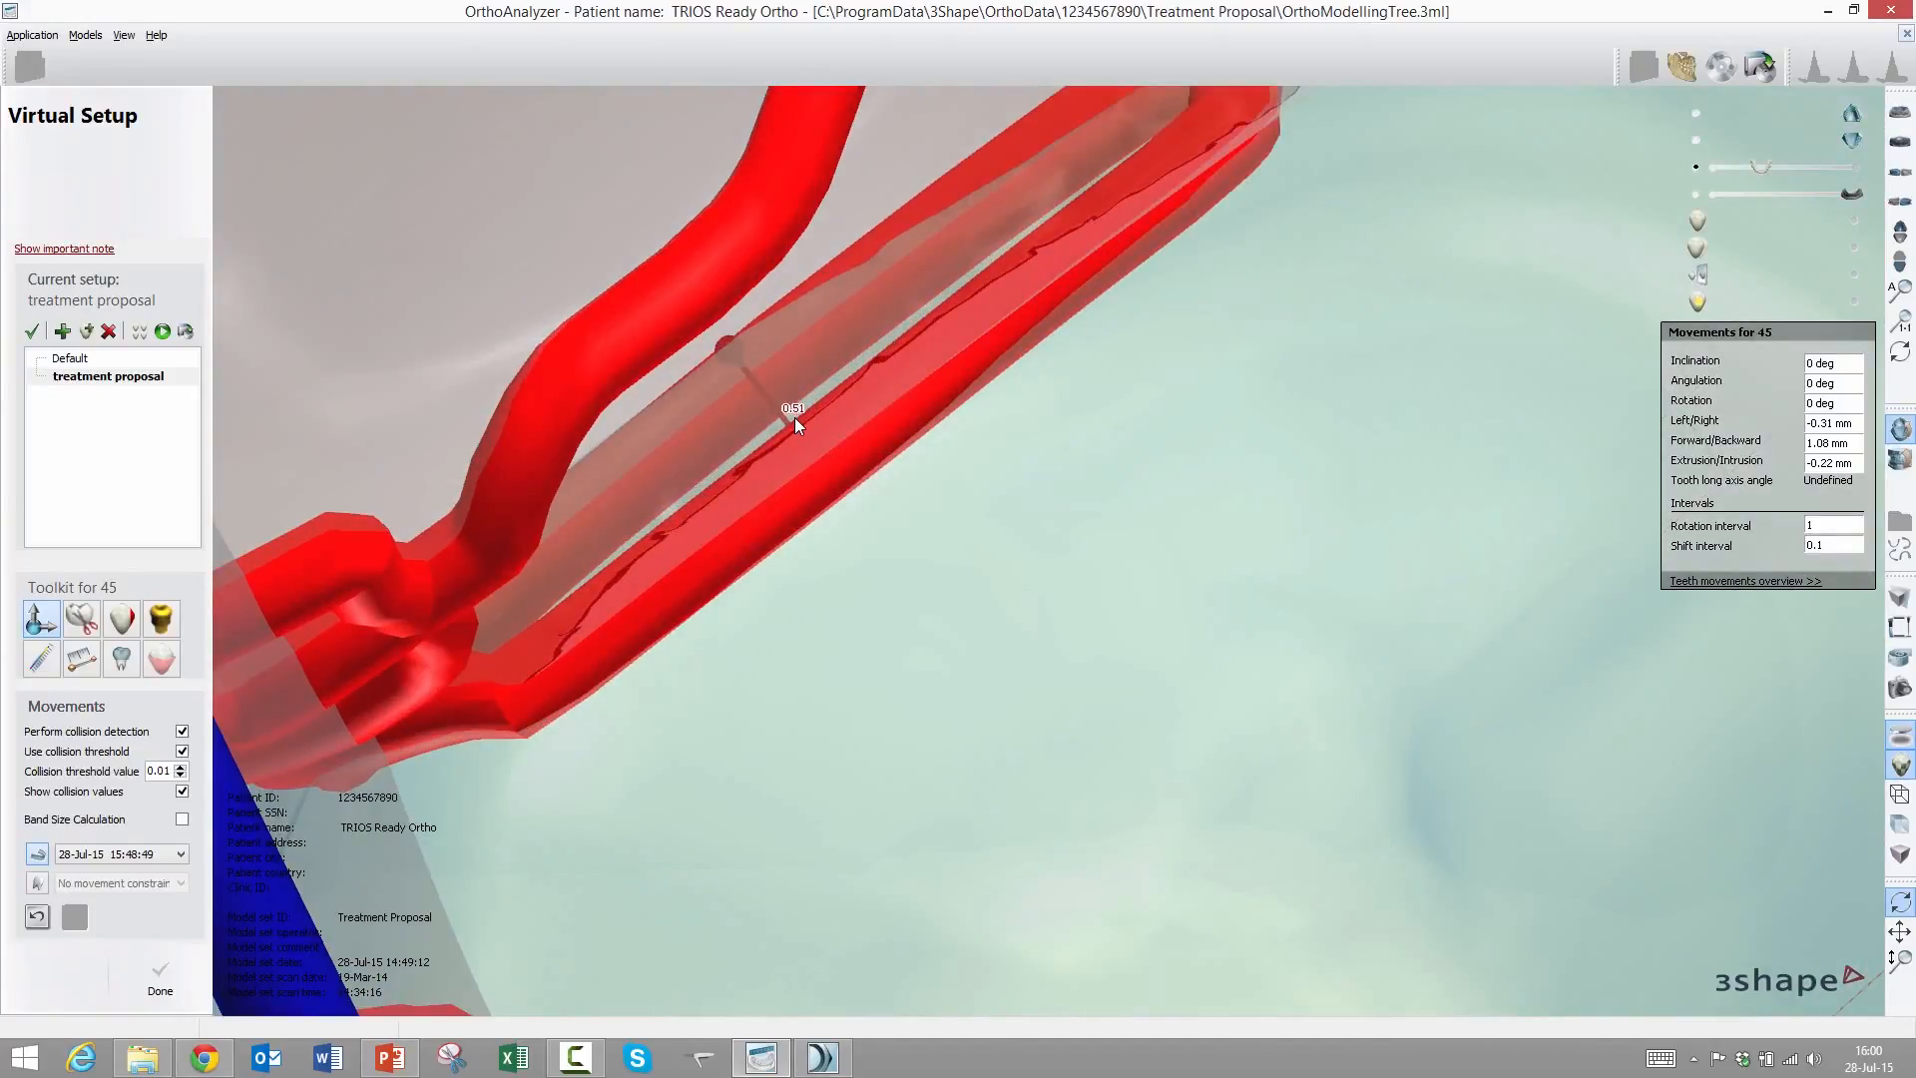
scroll(774, 554, down, 3)
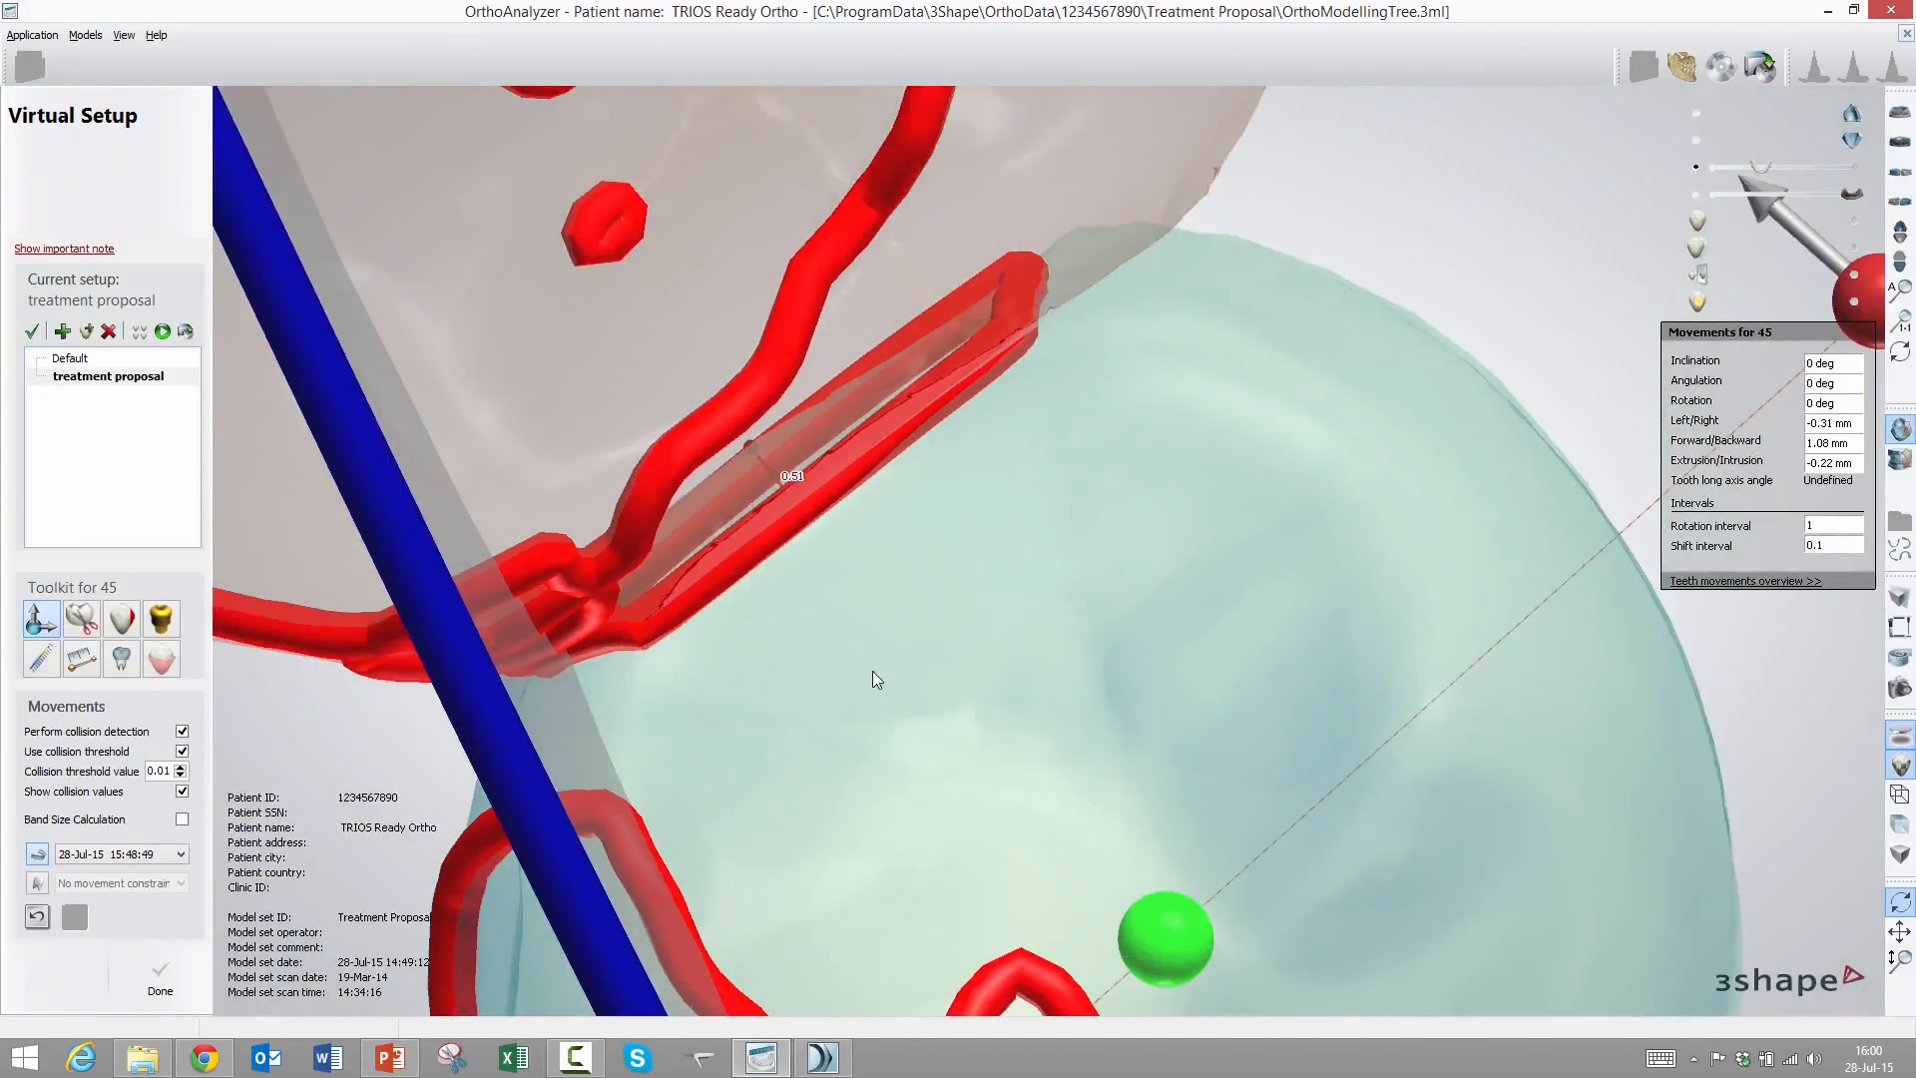
right_drag(872, 670, 958, 613)
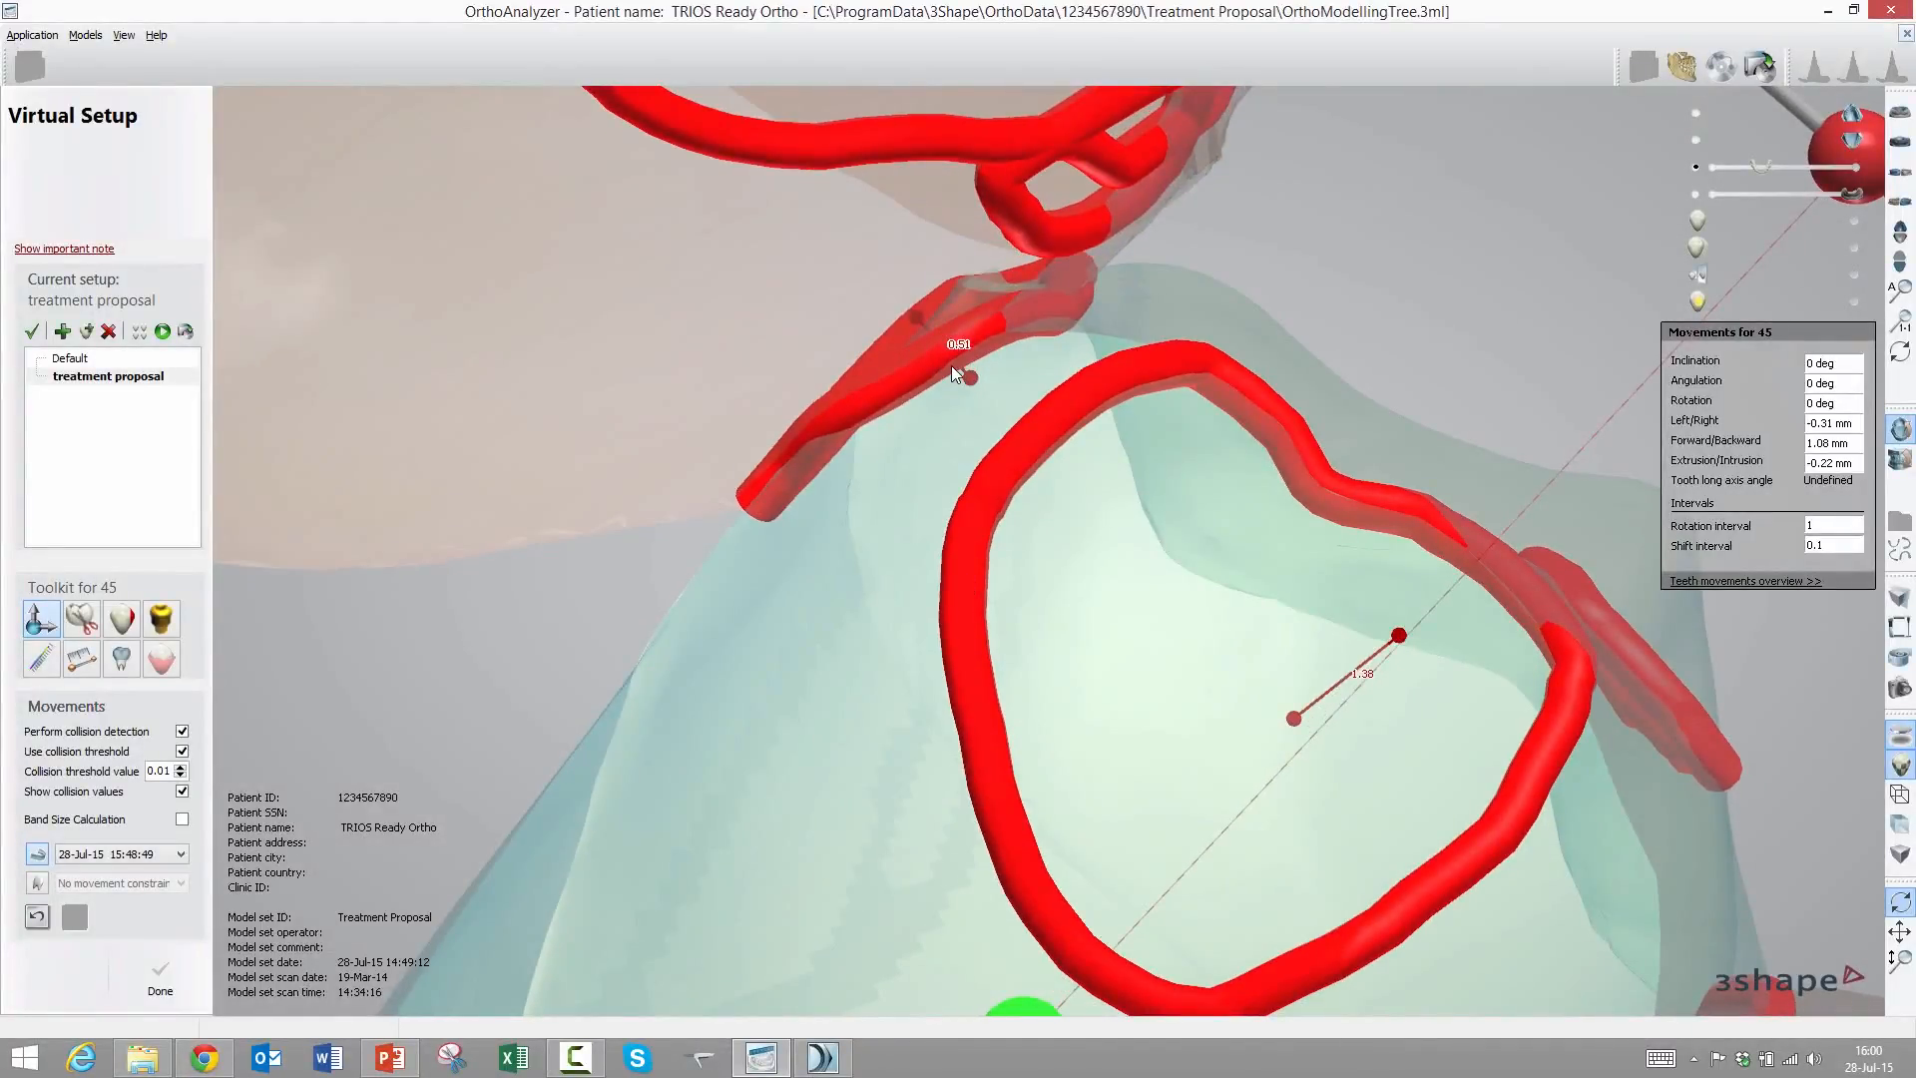
scroll(950, 365, up, 3)
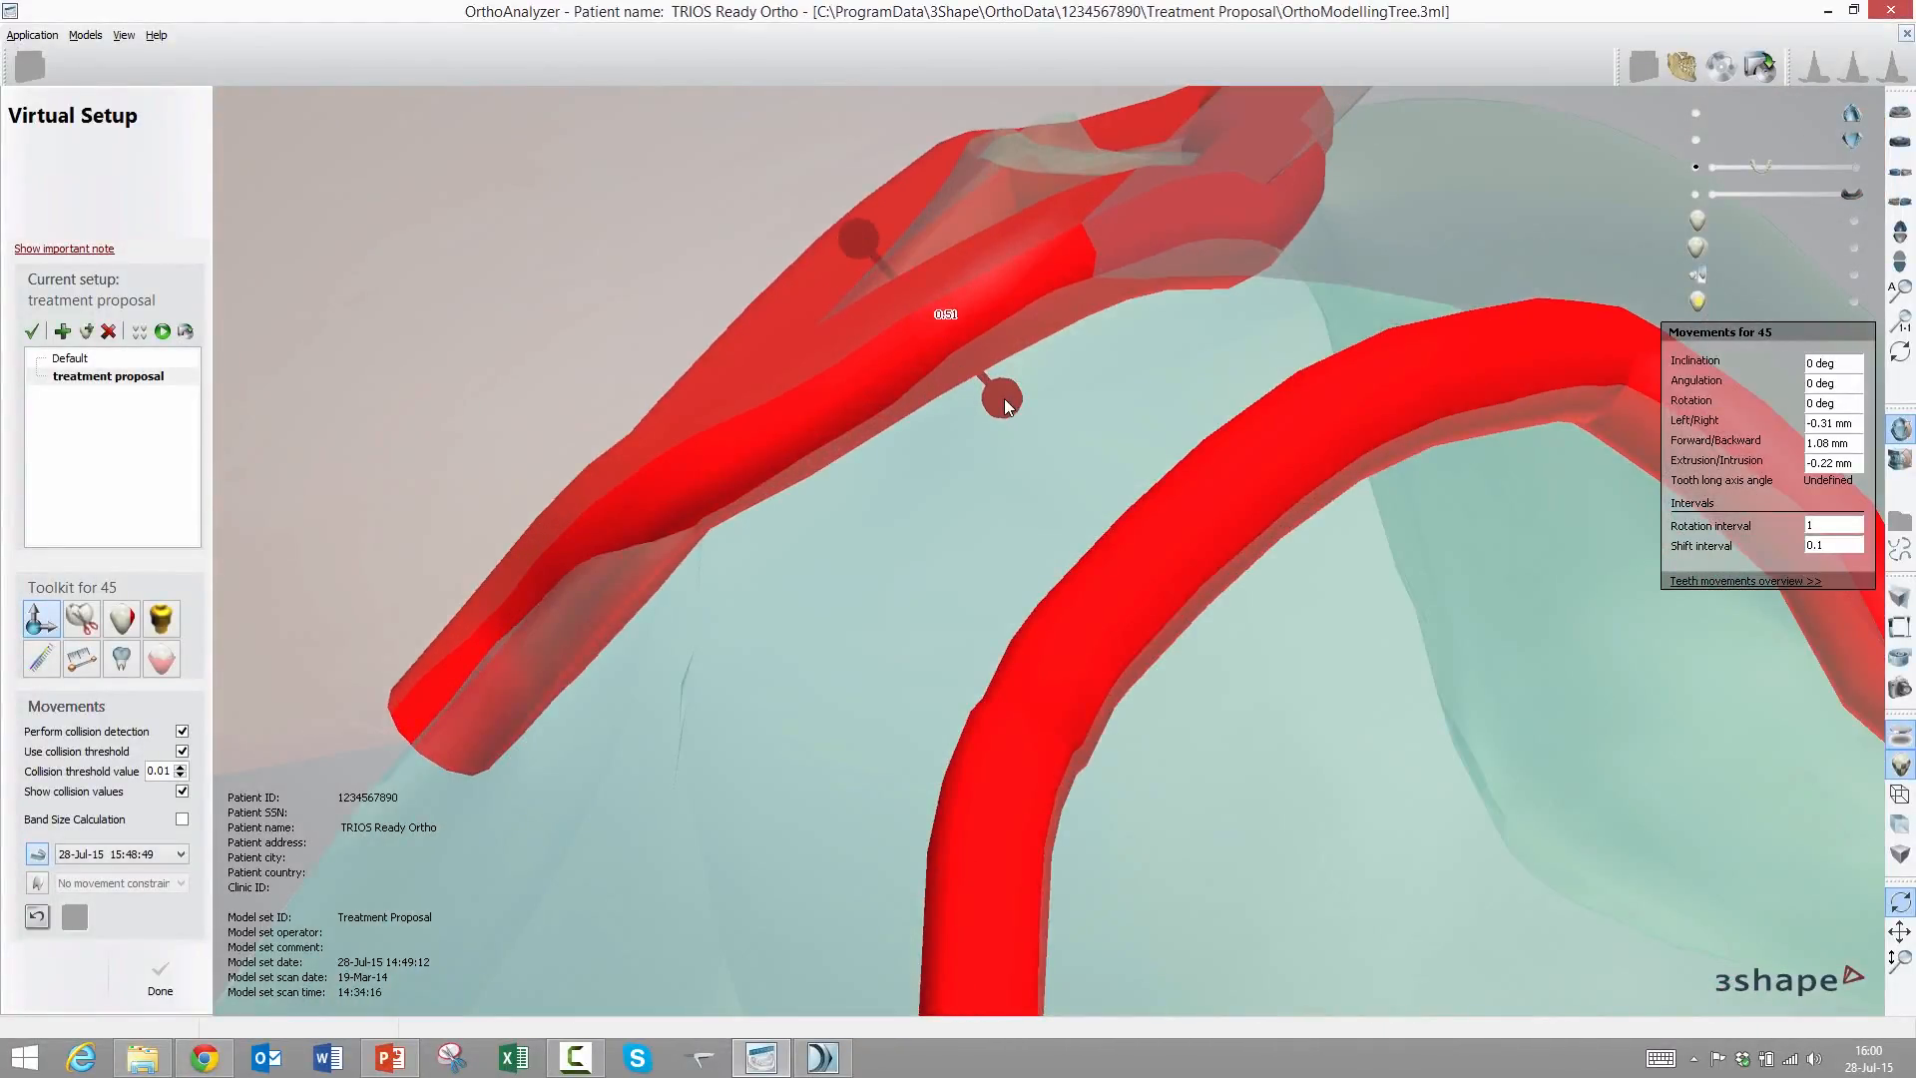
scroll(930, 390, down, 5)
right_drag(920, 408, 896, 433)
scroll(896, 429, up, 5)
mouse_move(1017, 357)
right_down()
mouse_move(998, 381)
mouse_move(987, 334)
right_up()
scroll(998, 381, up, 5)
scroll(948, 351, up, 4)
scroll(987, 336, down, 5)
middle_drag(984, 337, 771, 653)
right_drag(772, 654, 855, 536)
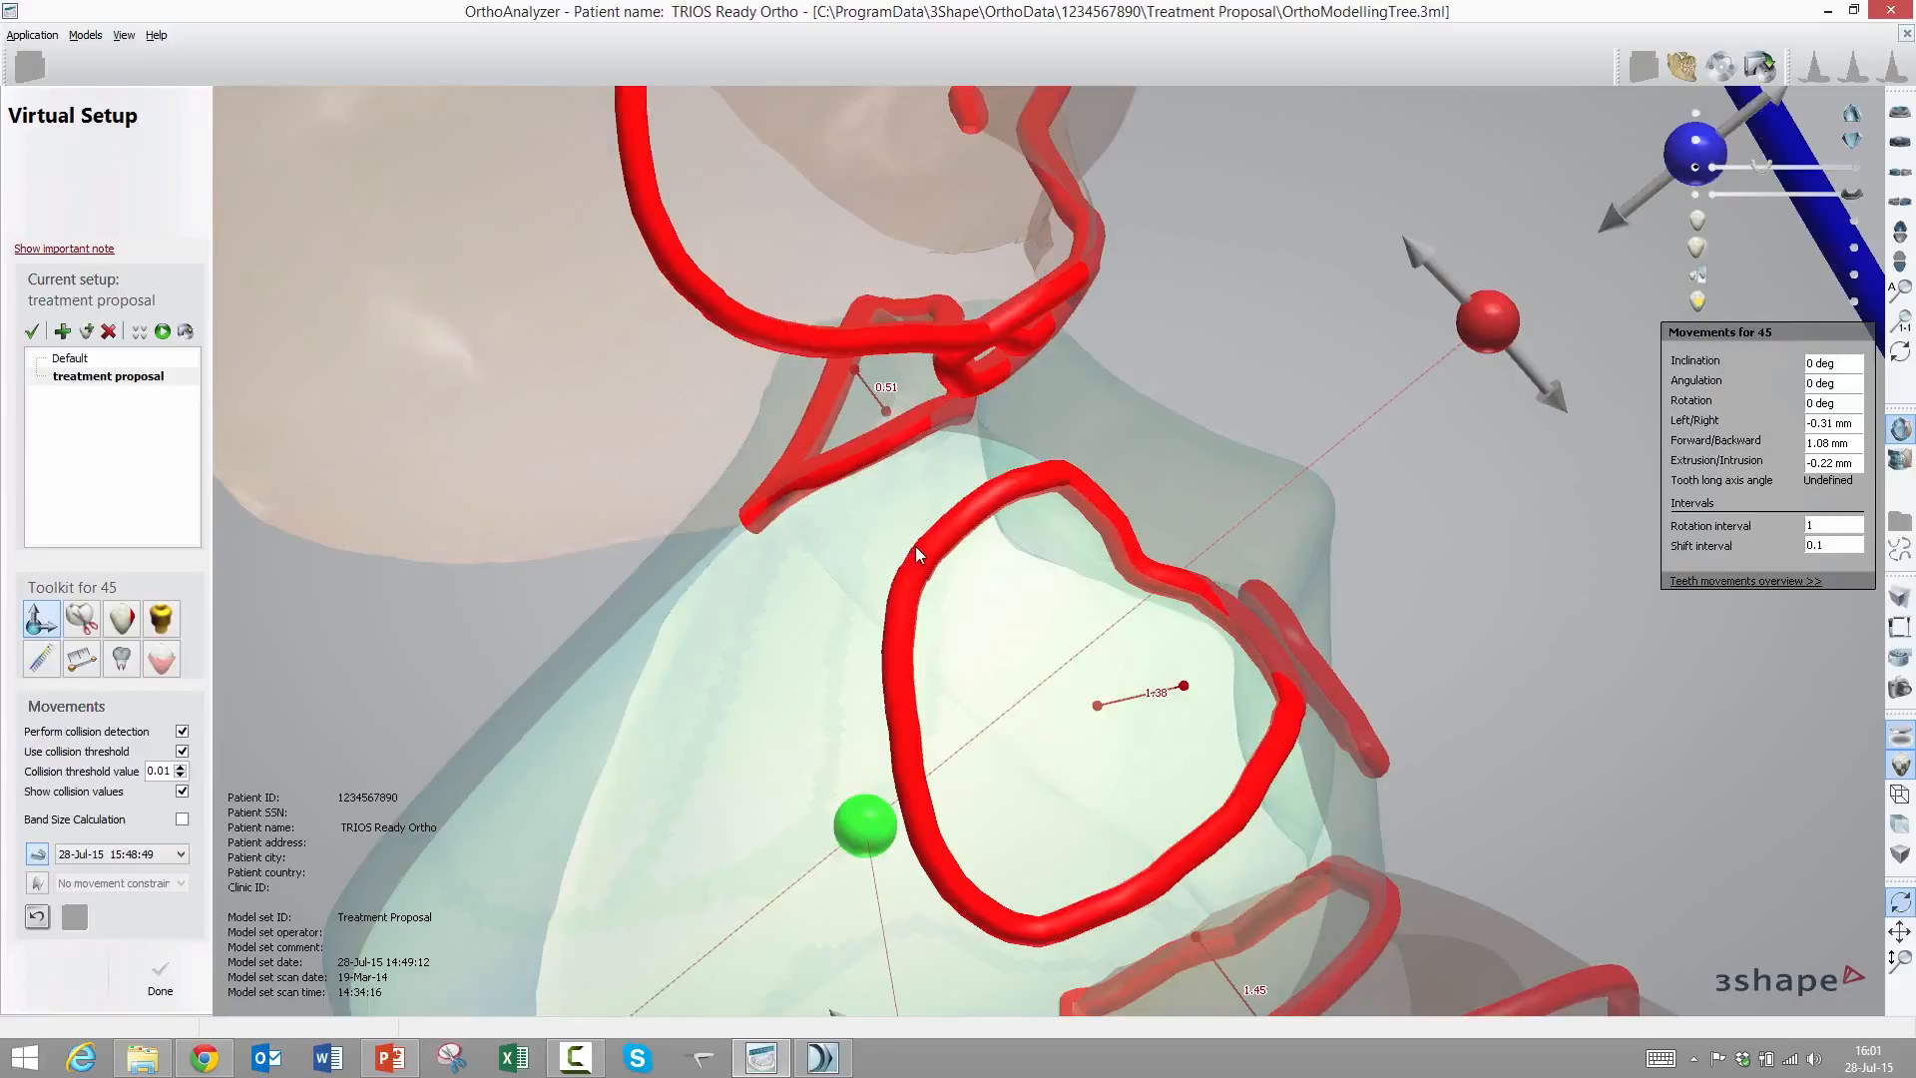
Examine the contacts of tooth 45 with teeth 46 and 44 from the cheek side and from the occlusal side
scroll(937, 639, down, 2)
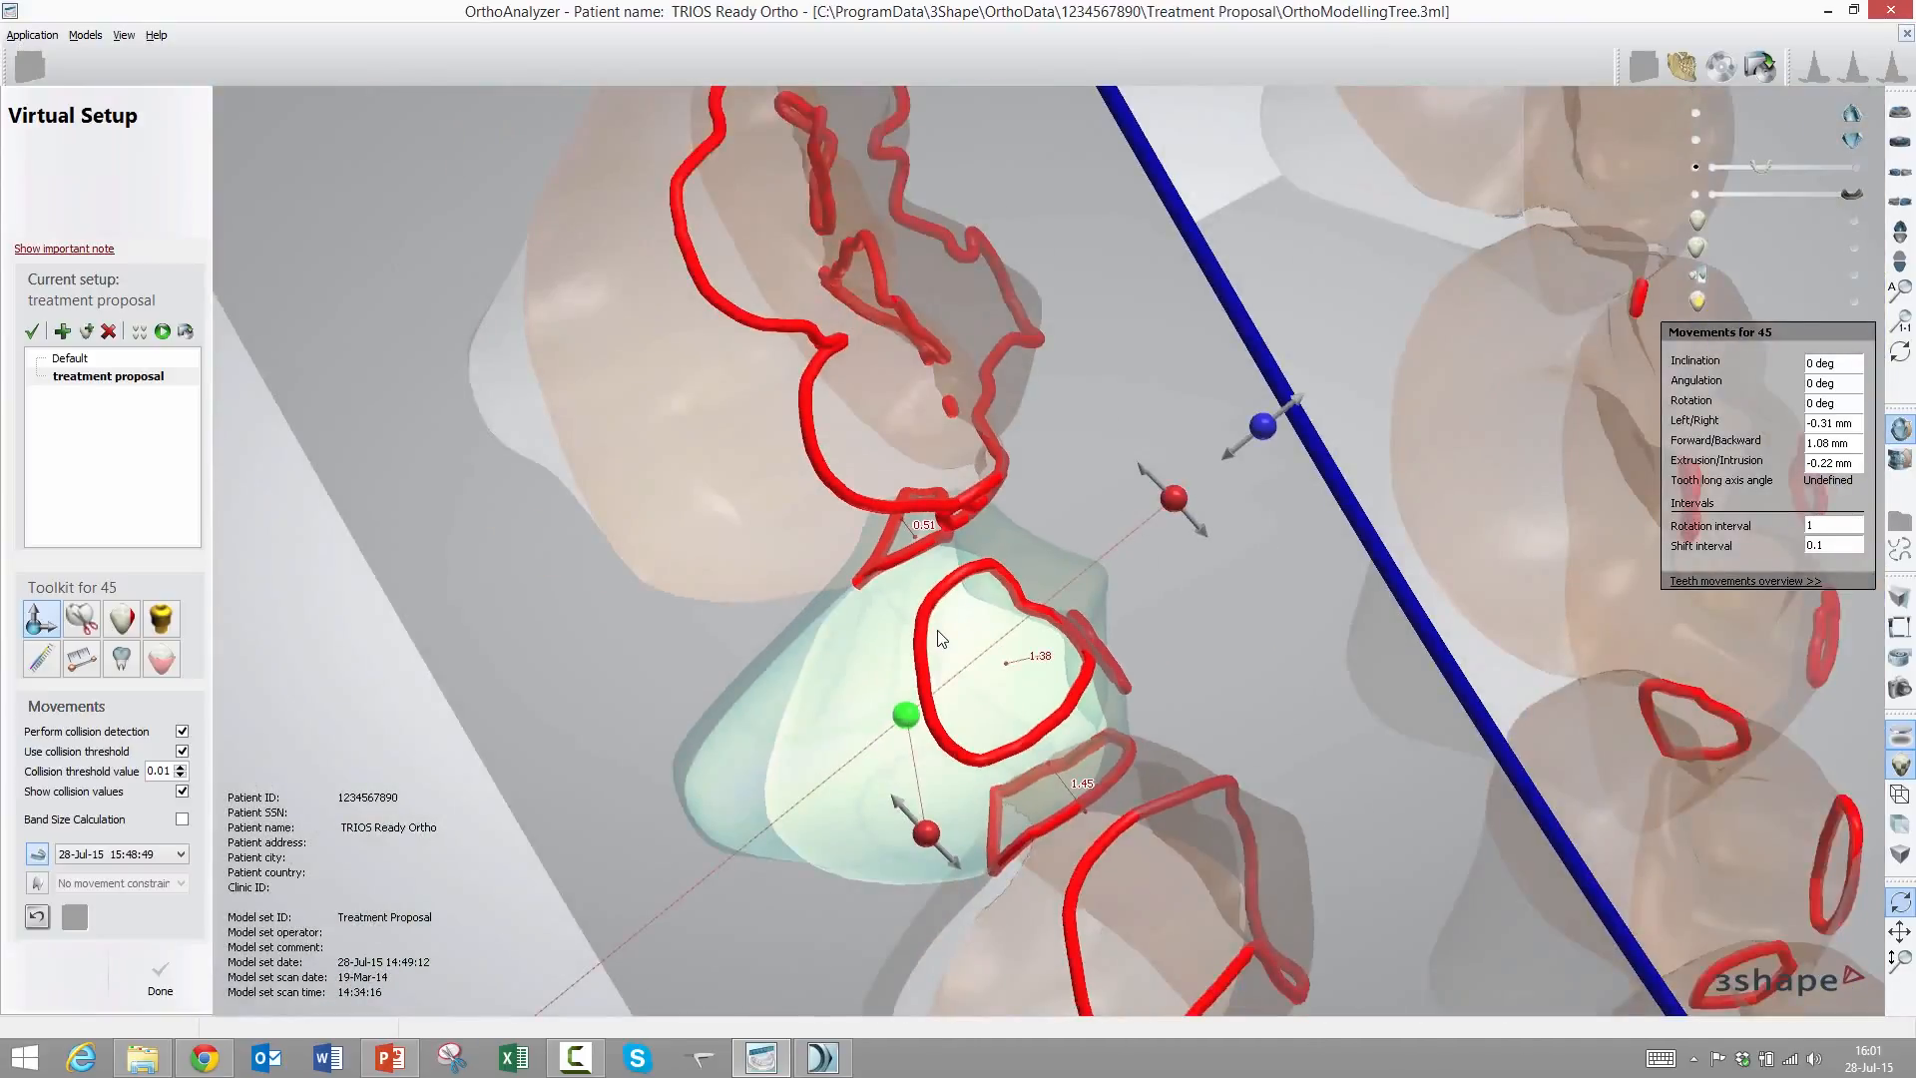
right_drag(938, 639, 916, 570)
scroll(916, 571, up, 3)
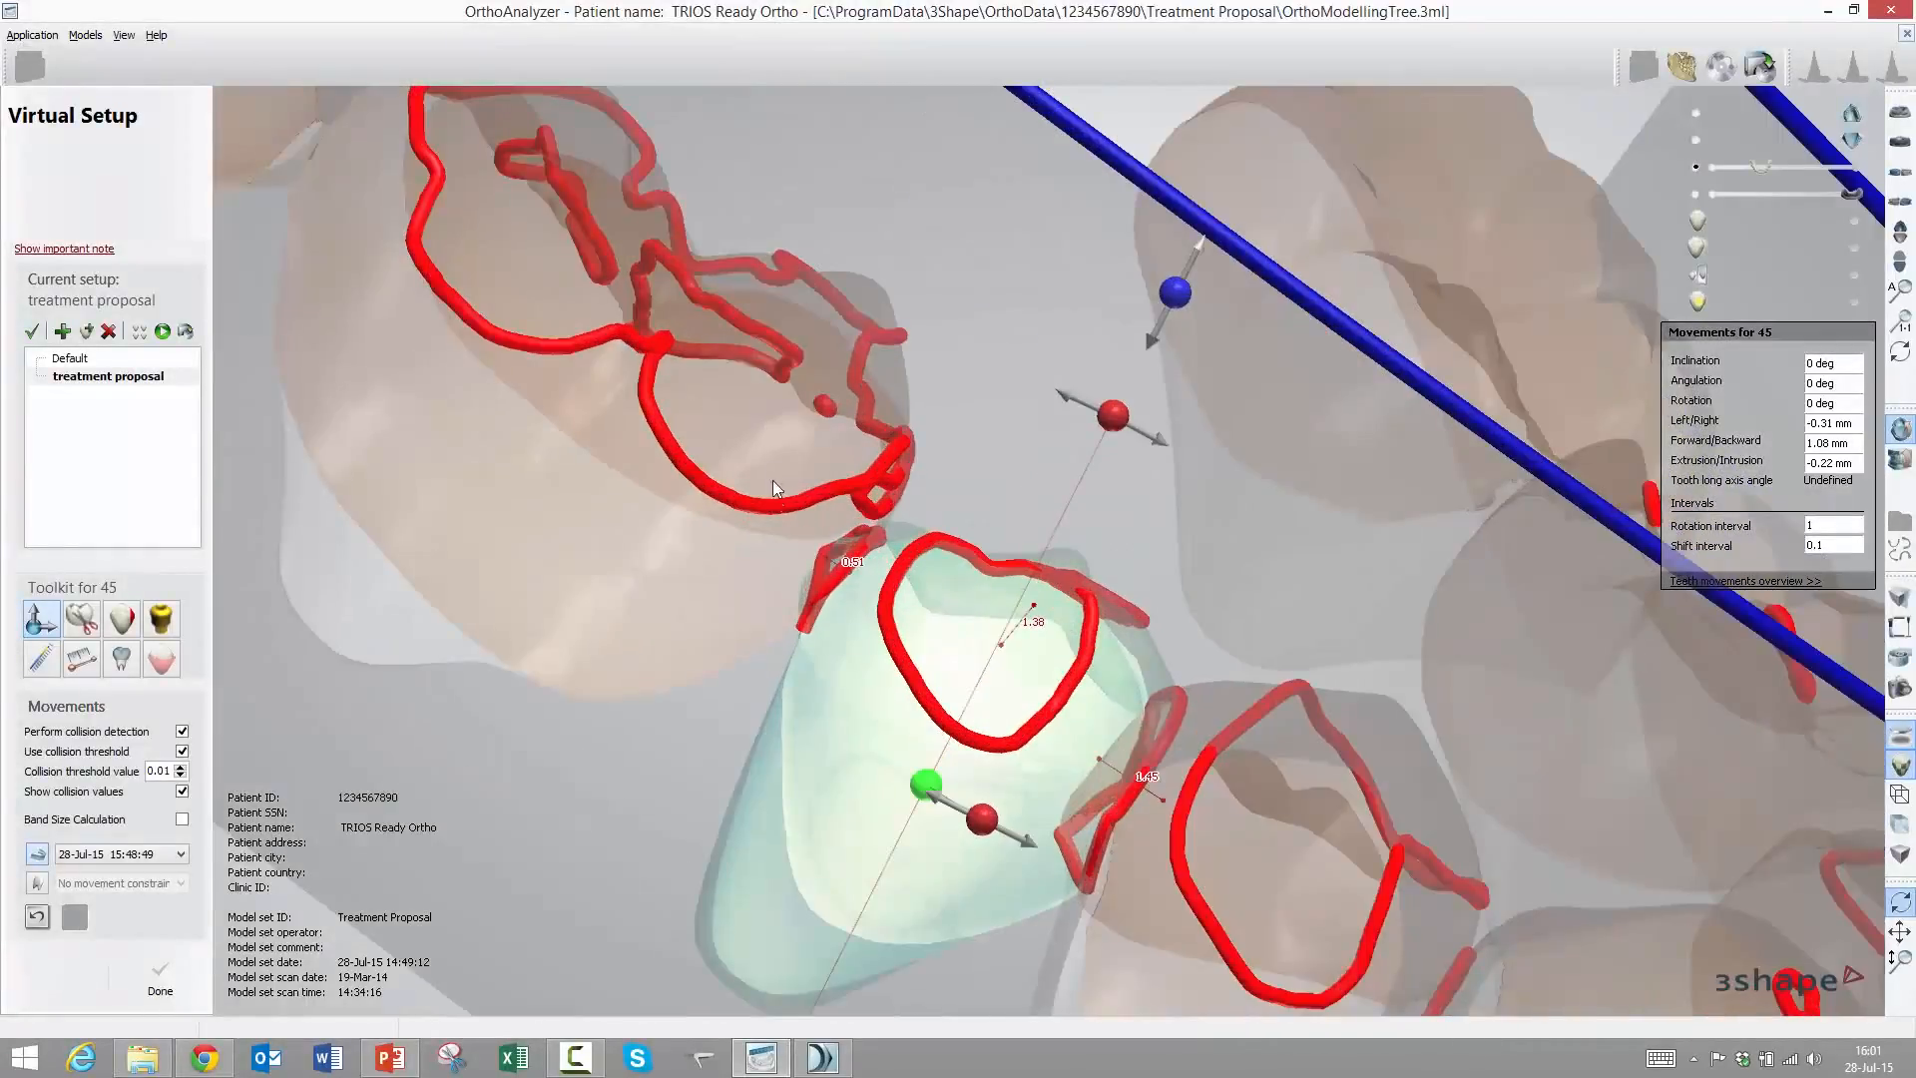
scroll(812, 572, down, 5)
mouse_move(815, 572)
right_down()
mouse_move(769, 590)
mouse_move(747, 632)
mouse_move(788, 599)
right_up()
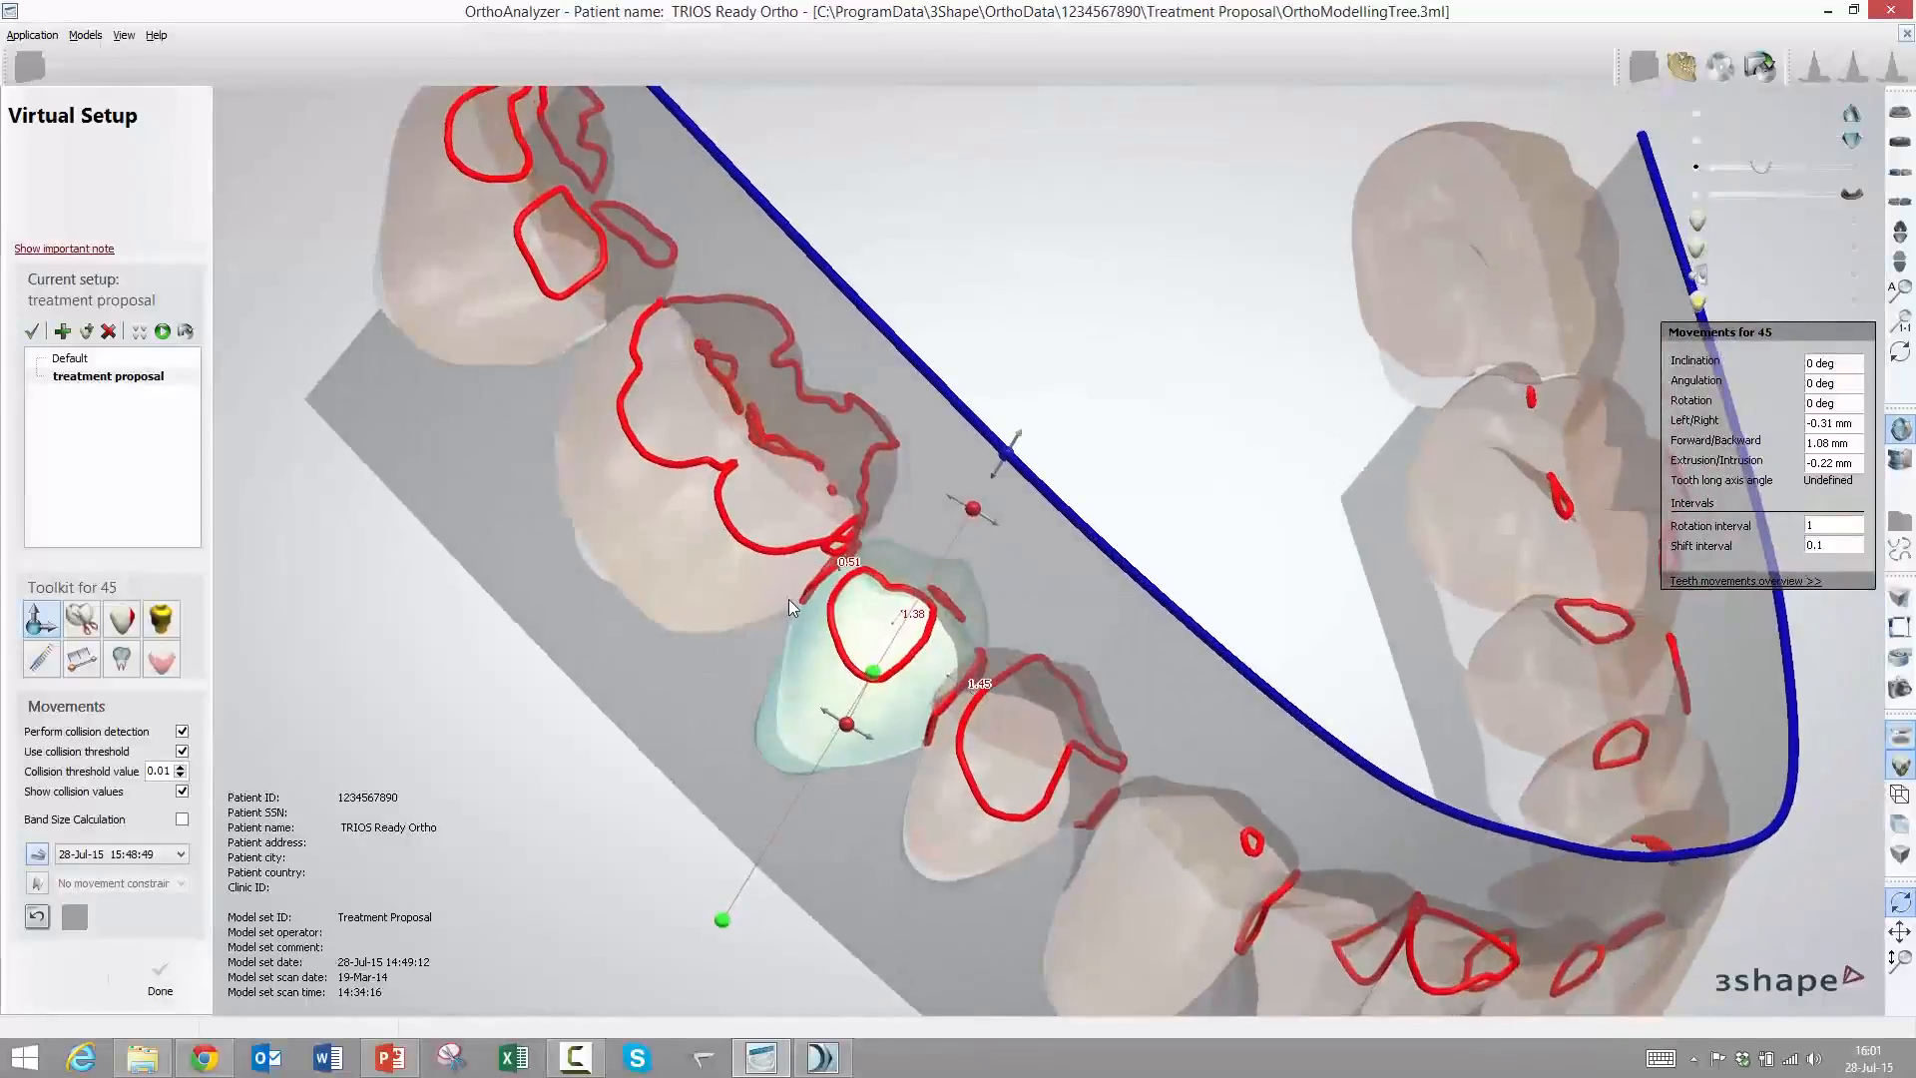
scroll(788, 598, up, 3)
right_drag(957, 718, 936, 782)
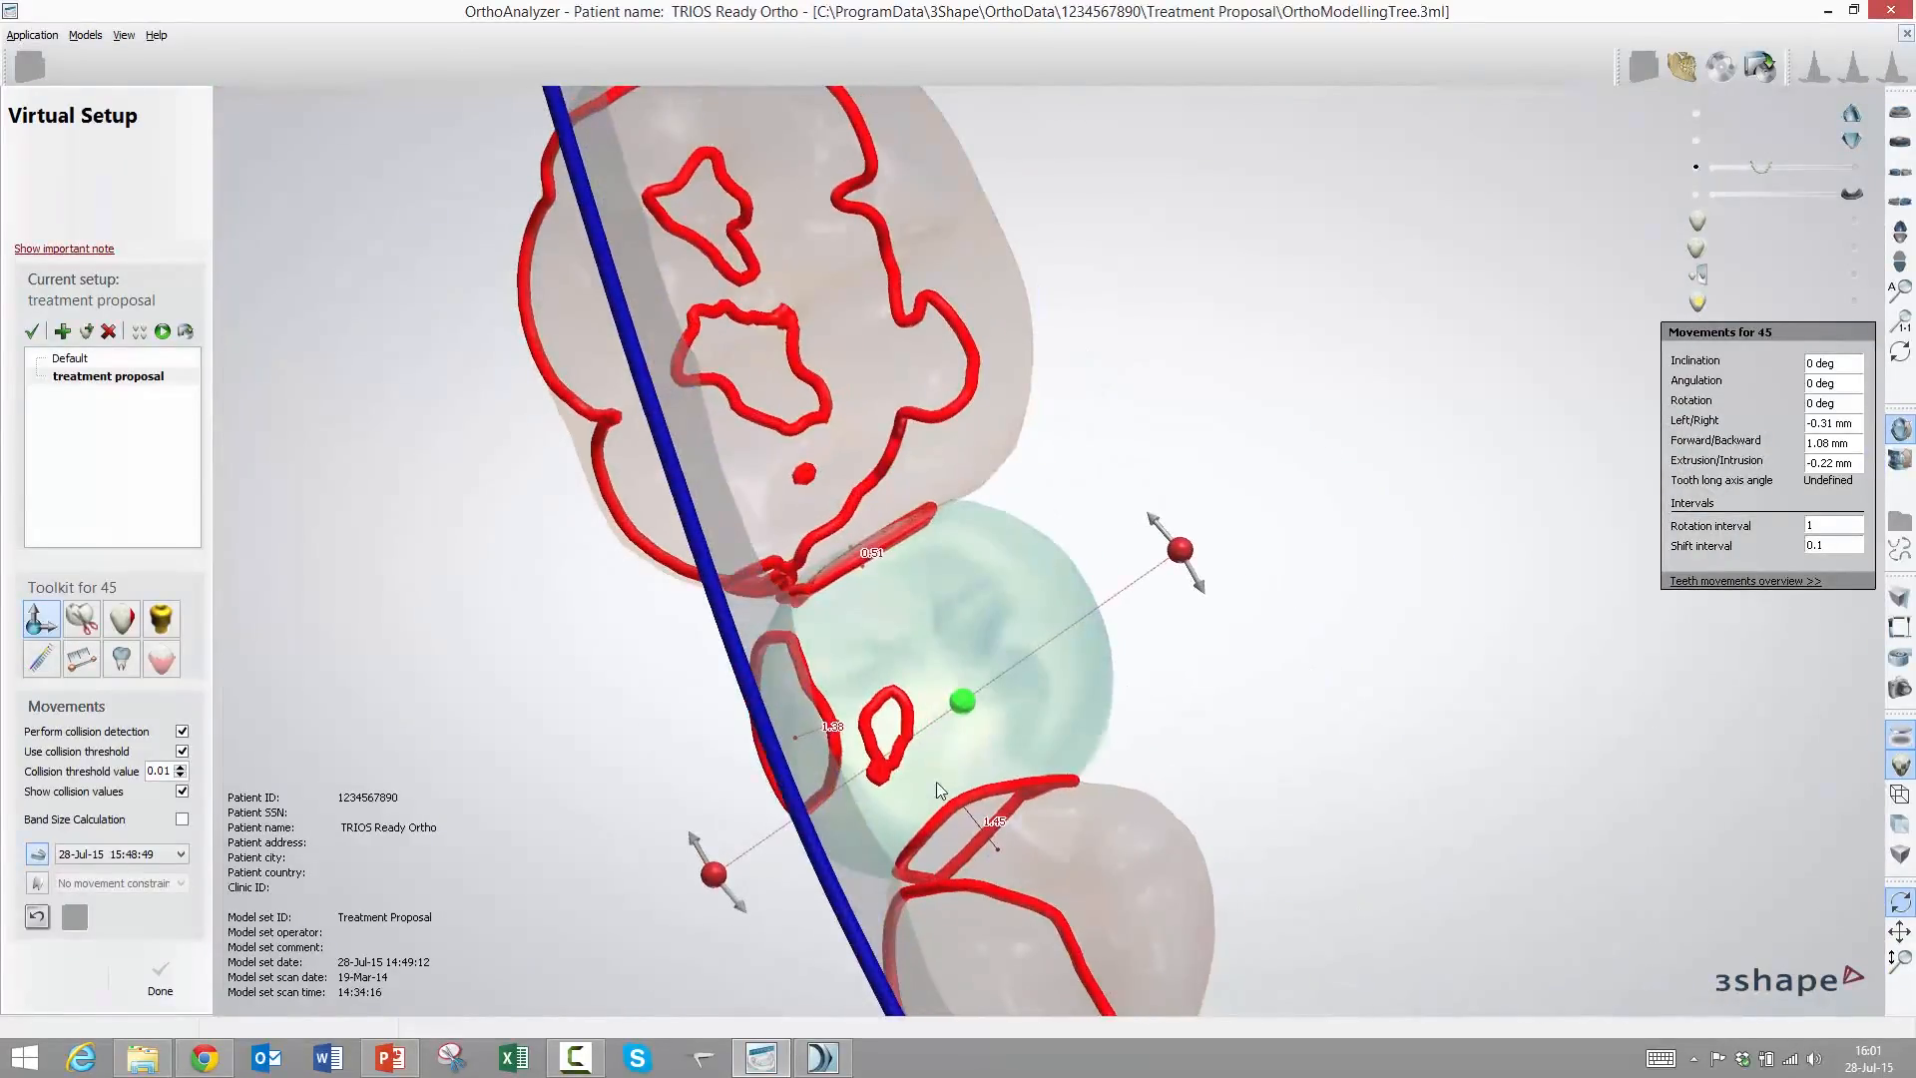
scroll(936, 781, down, 3)
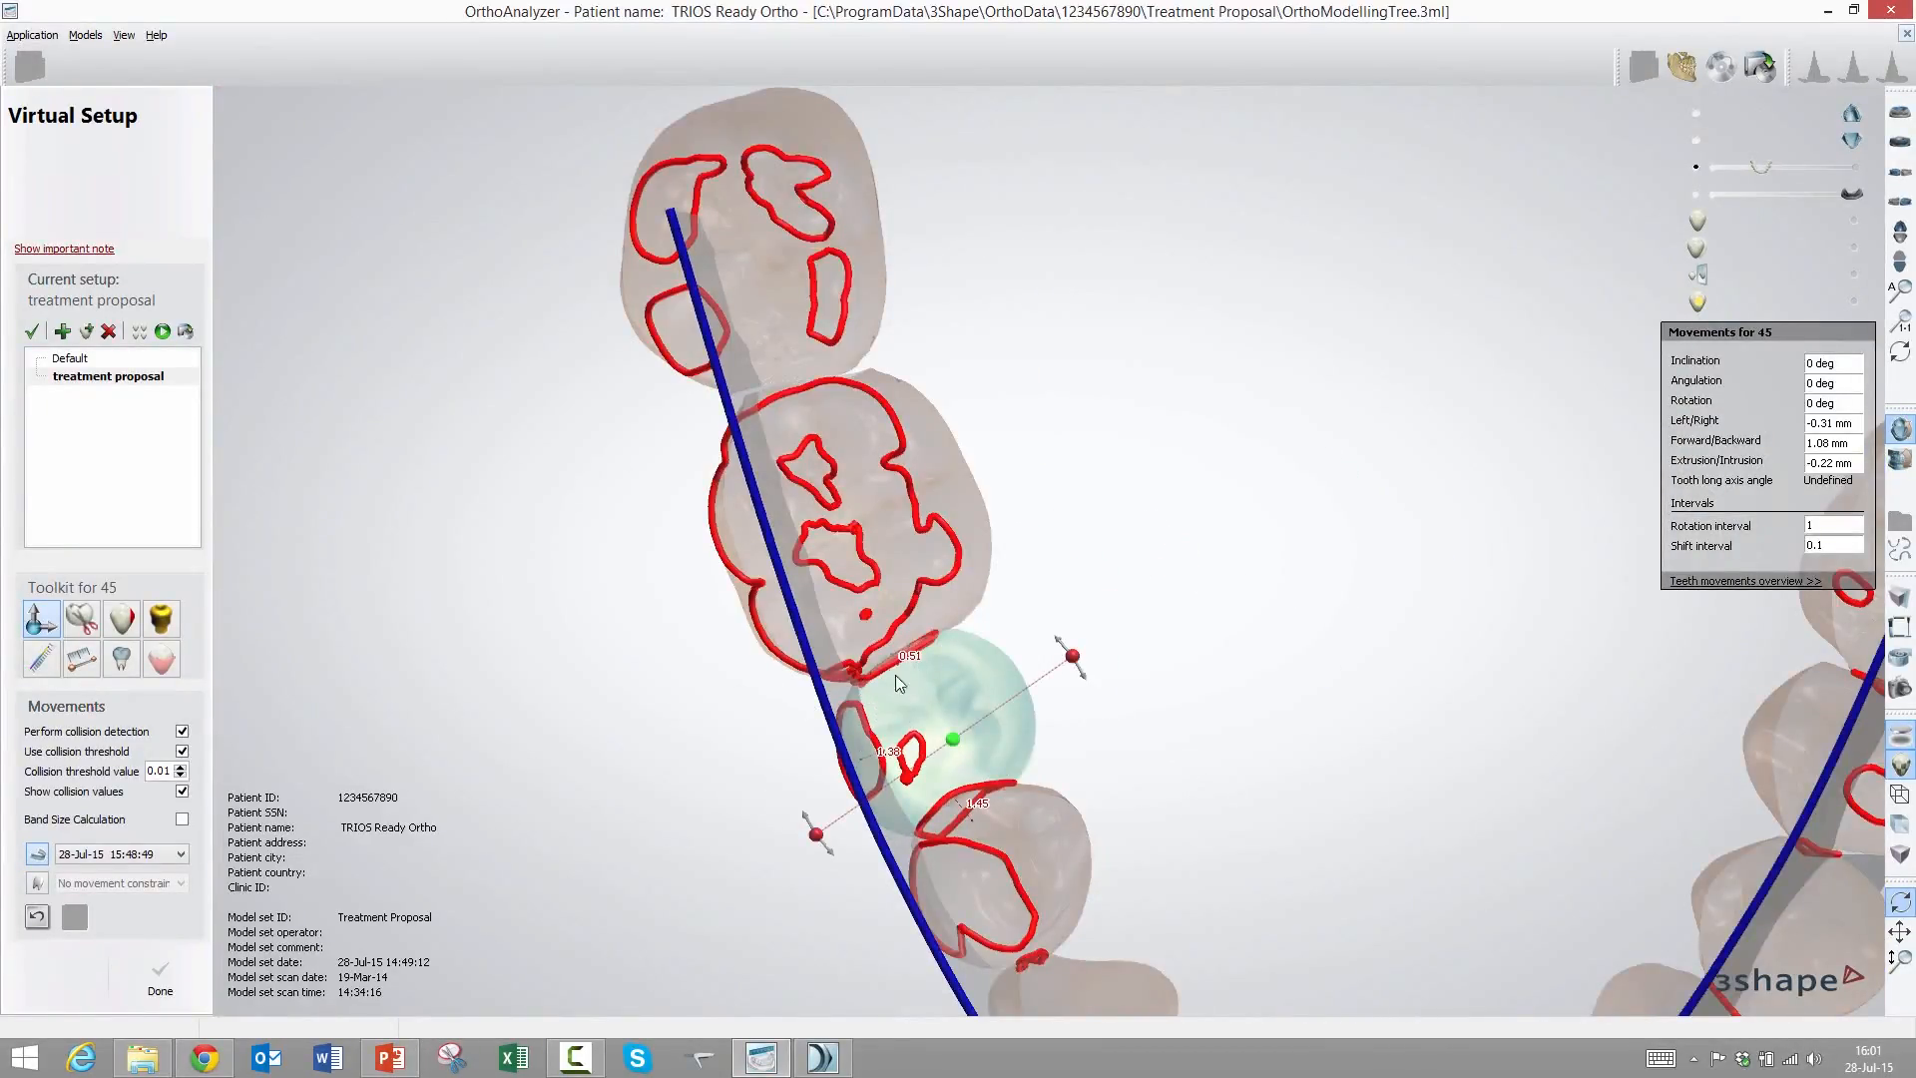
right_drag(773, 716, 826, 738)
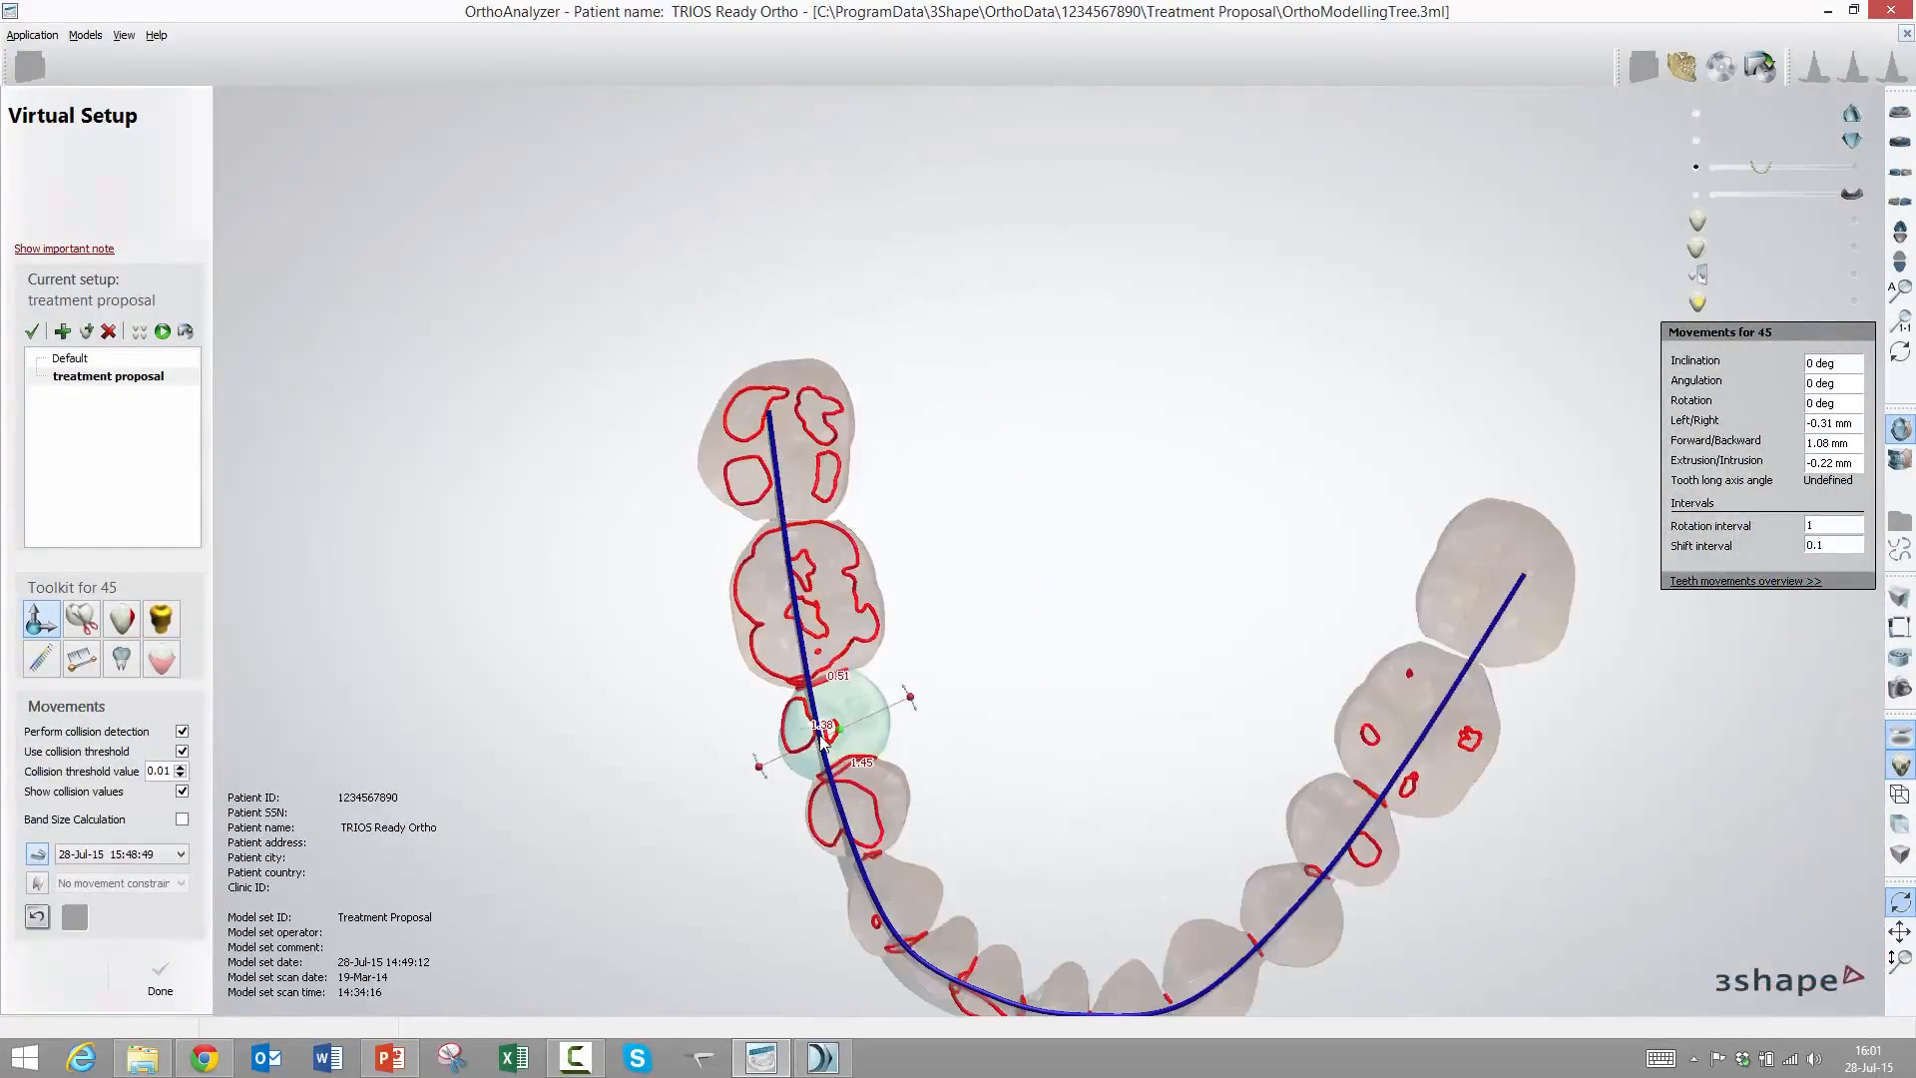
right_drag(1083, 723, 1008, 593)
middle_drag(1003, 586, 967, 539)
mouse_move(968, 540)
right_down()
mouse_move(967, 580)
mouse_move(967, 548)
right_up()
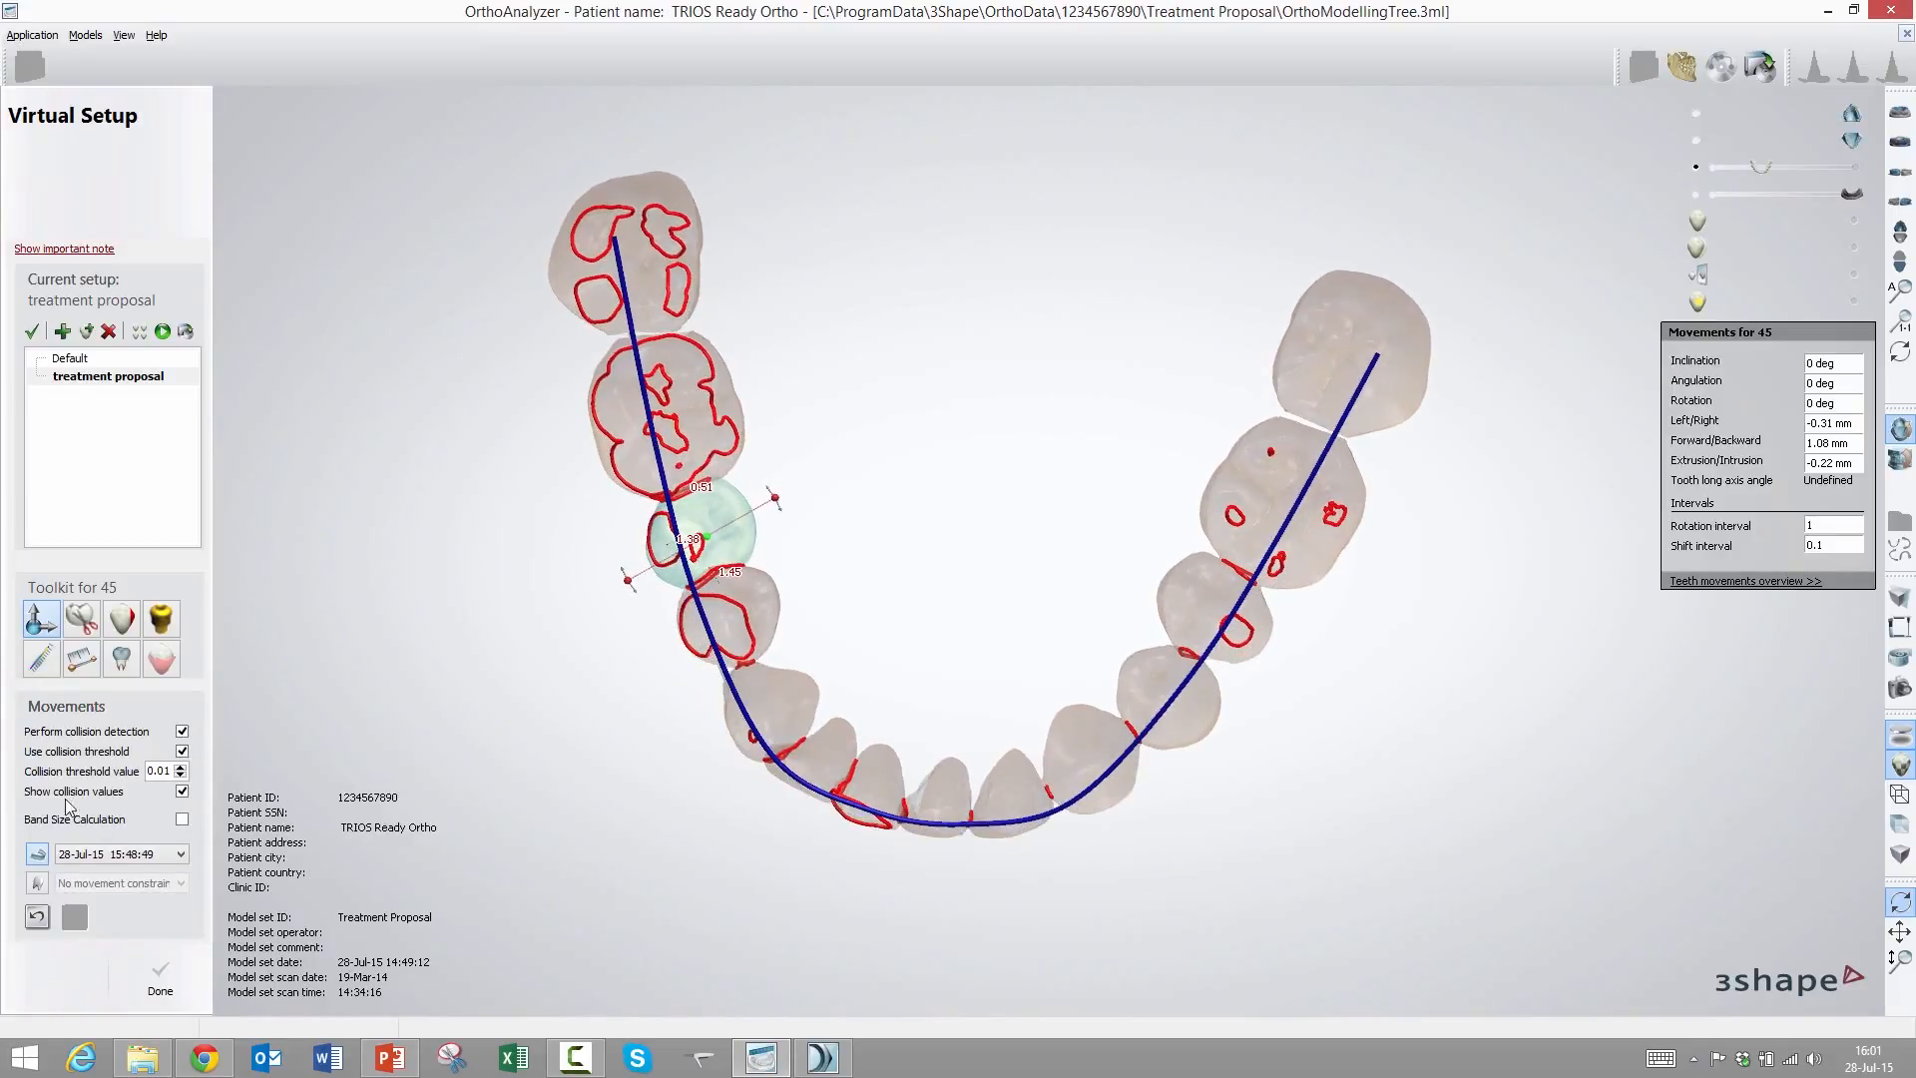
Raise the collision threshold value to 0.17 and turn off collision detection
click(179, 767)
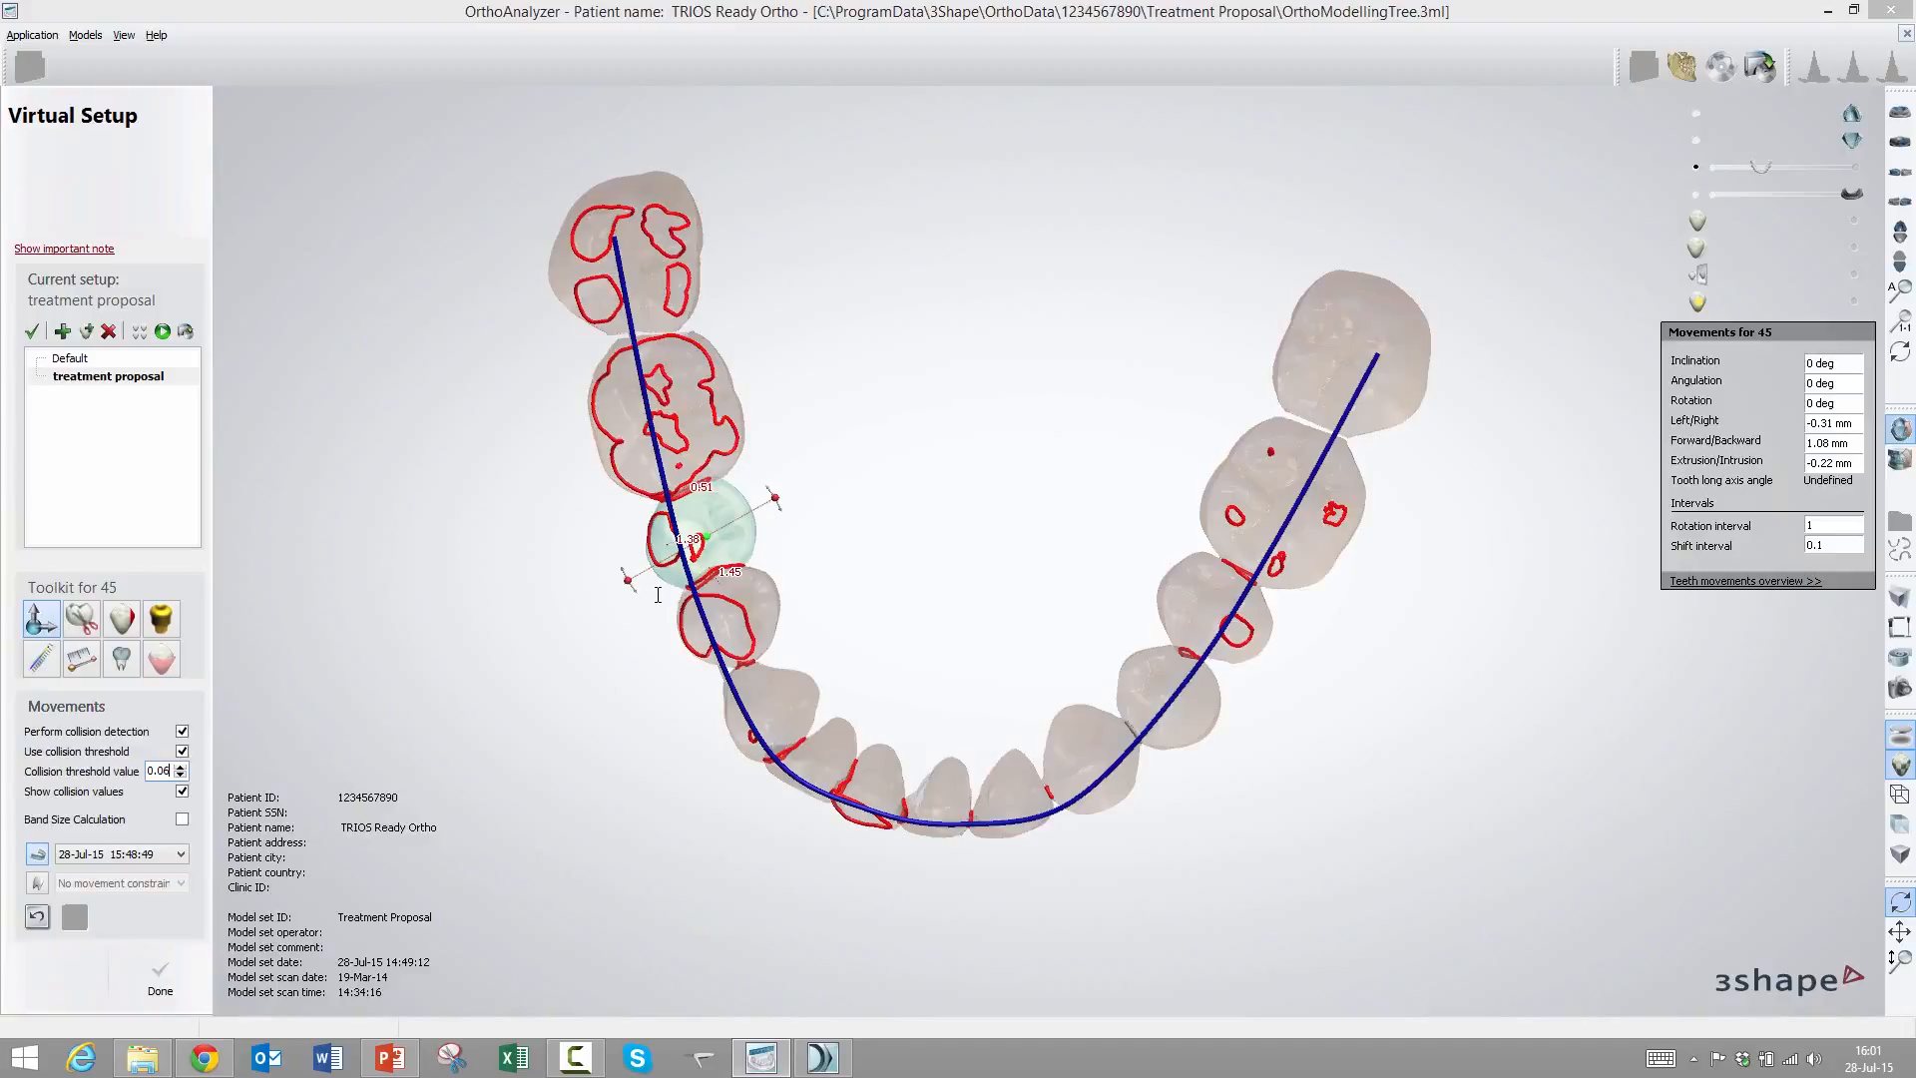
click(590, 653)
right_drag(590, 654, 706, 624)
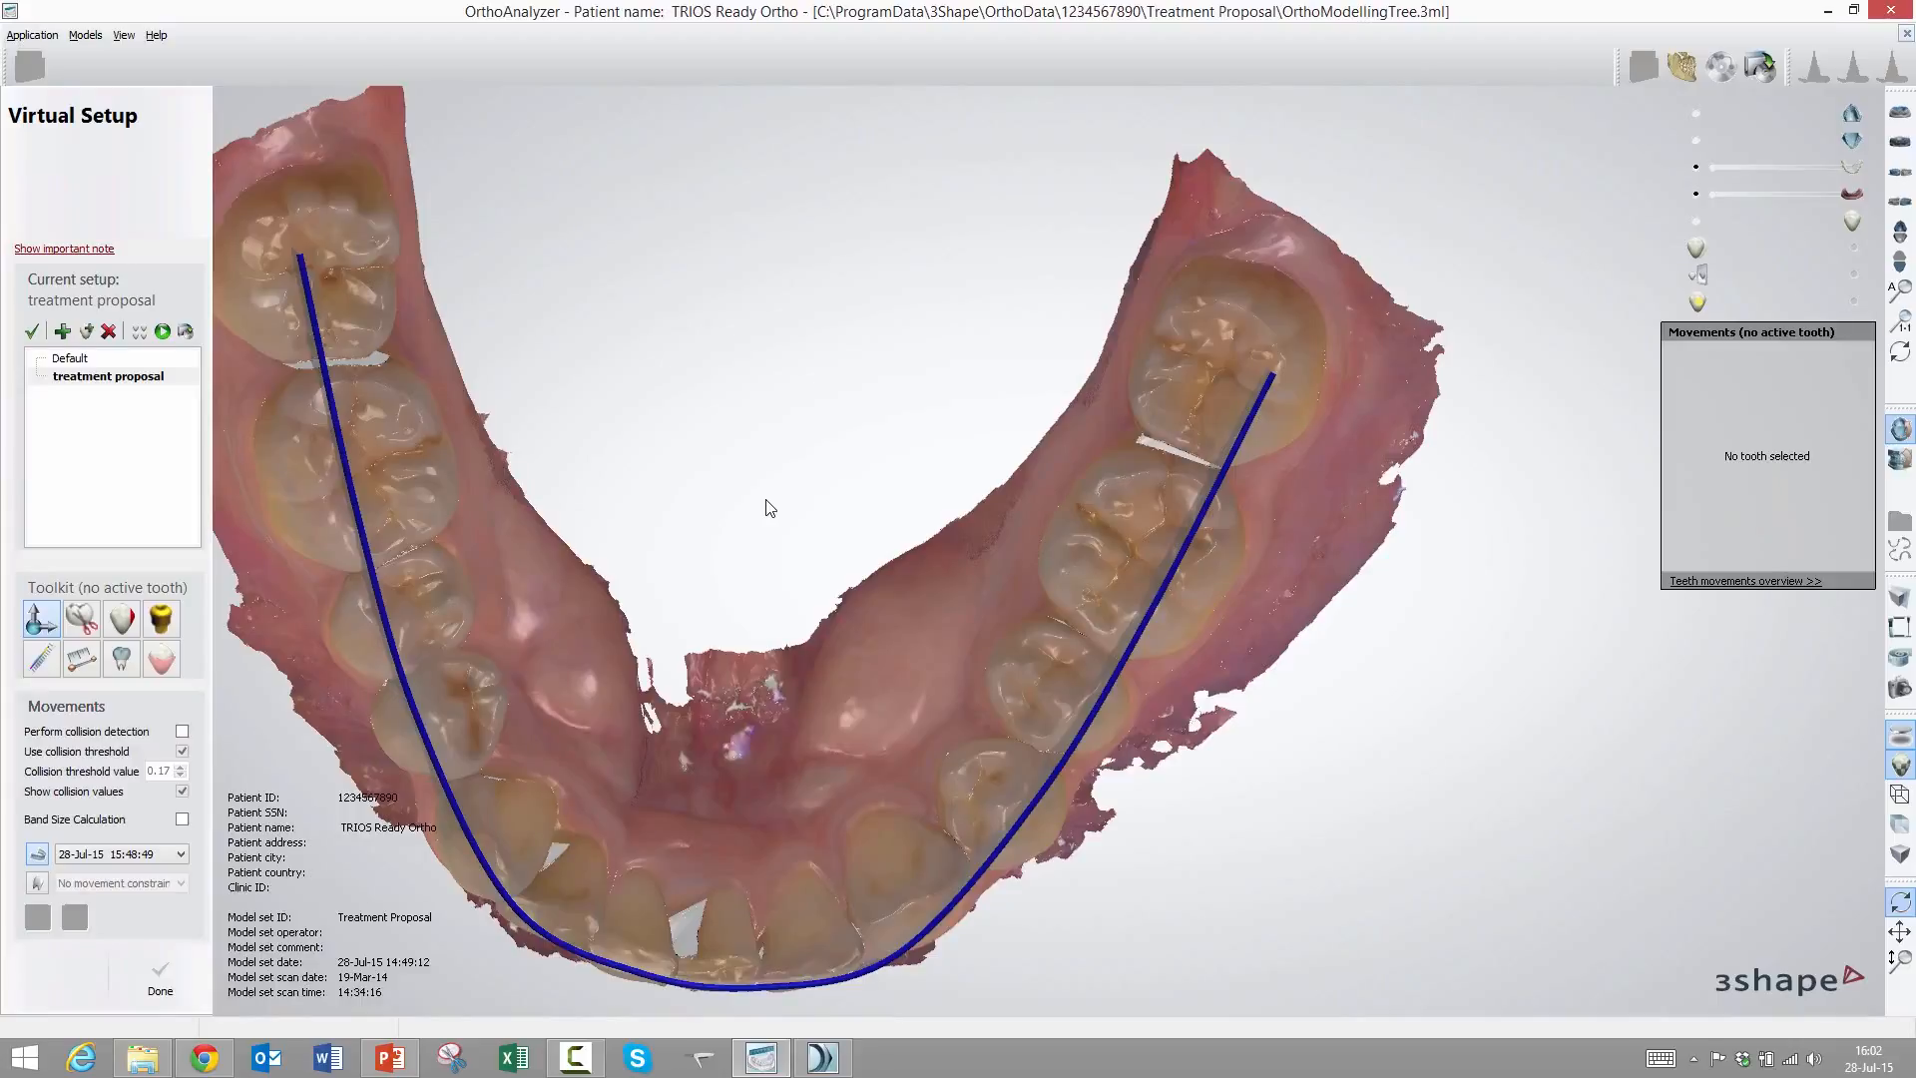
Bring the upper and lower models together in occlusion and display them from the front and the side
scroll(723, 538, down, 3)
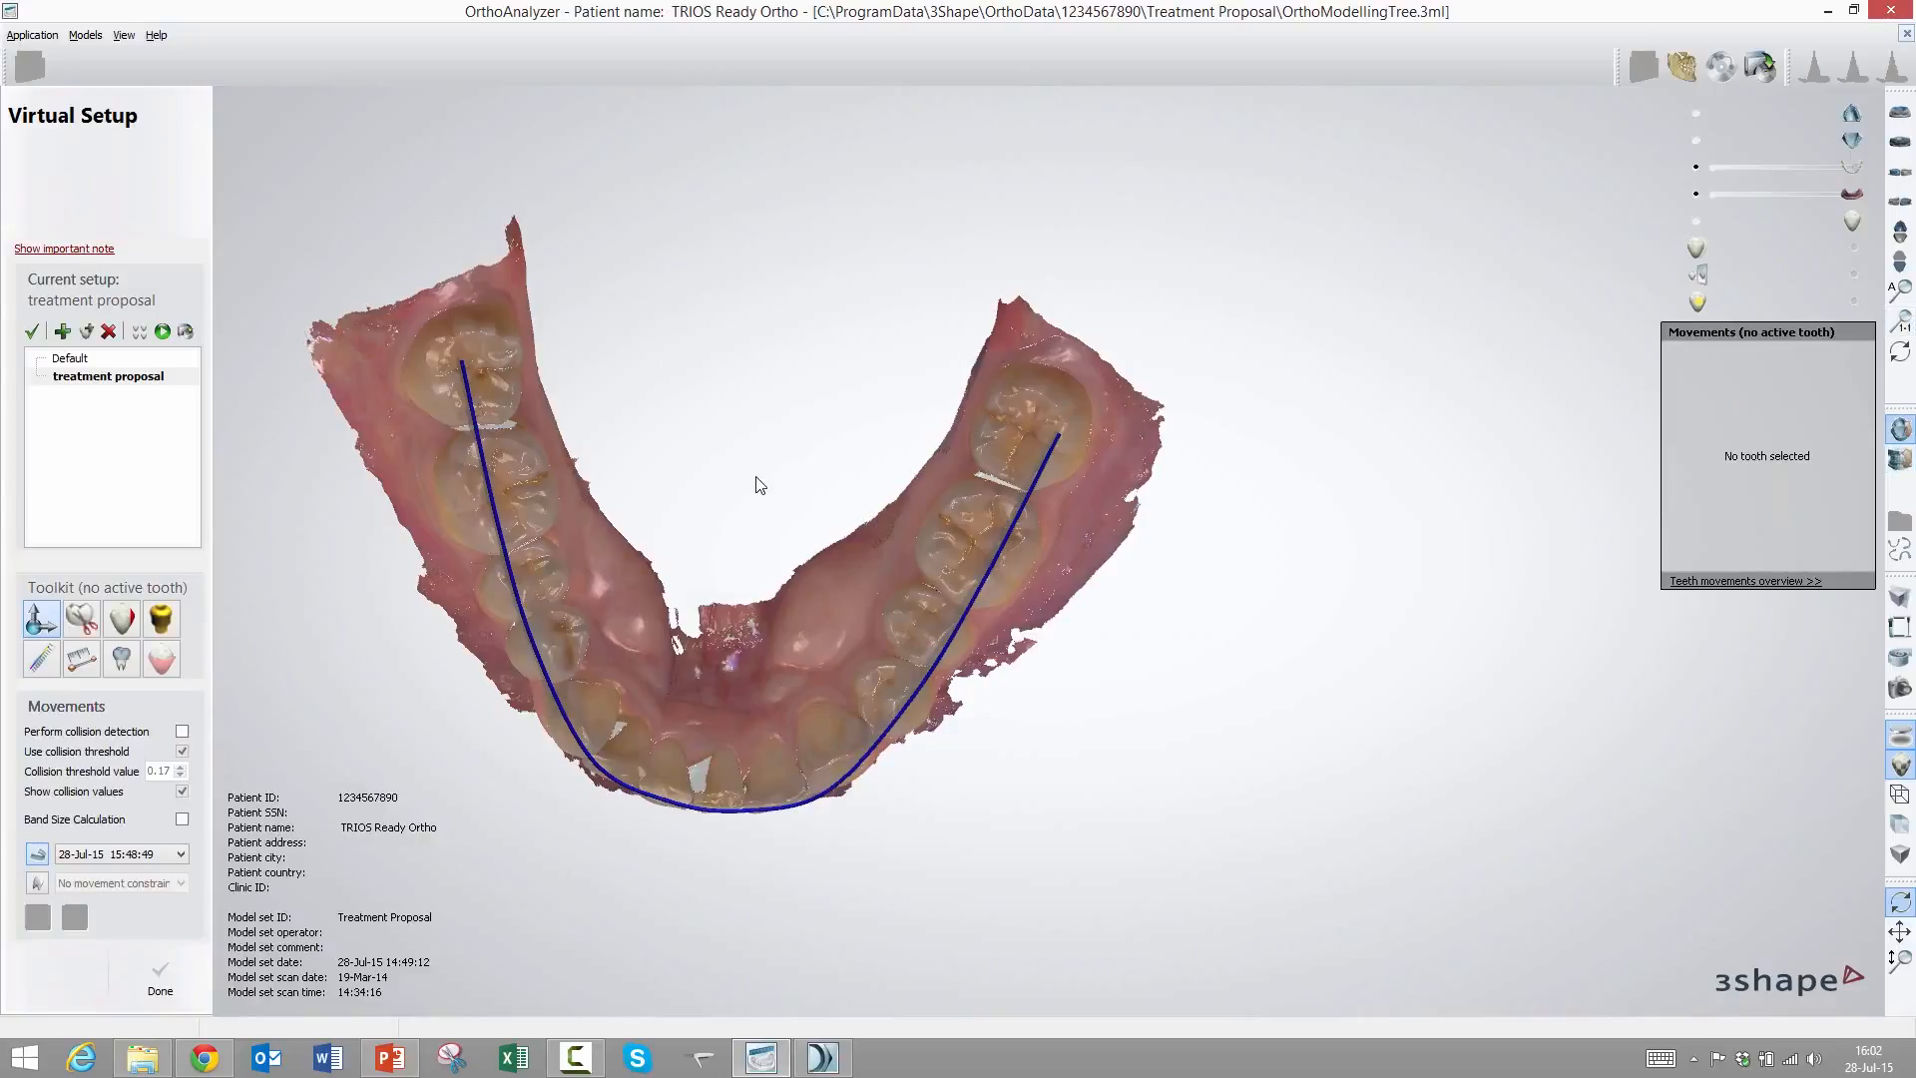
scroll(760, 485, down, 2)
scroll(987, 410, down, 2)
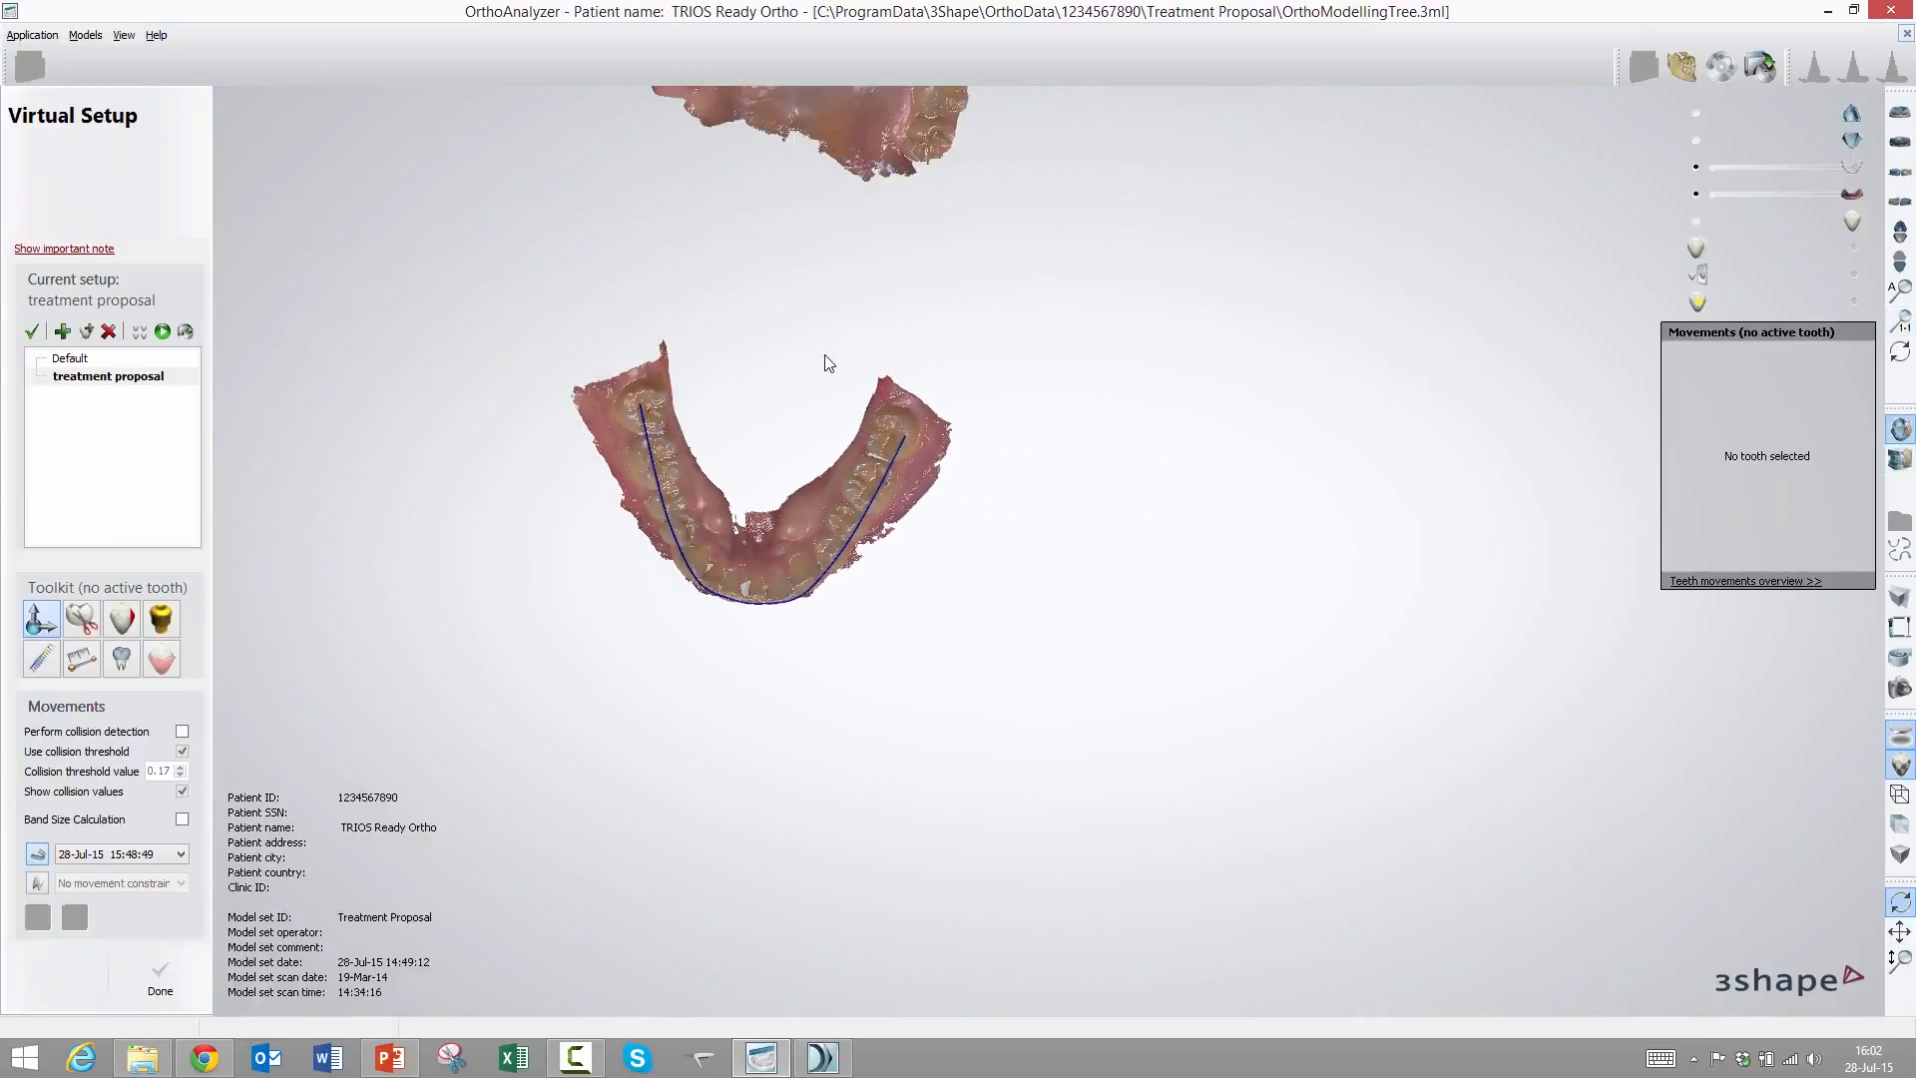
mouse_move(826, 363)
right_down()
mouse_move(864, 299)
mouse_move(782, 342)
mouse_move(847, 350)
mouse_move(827, 339)
right_up()
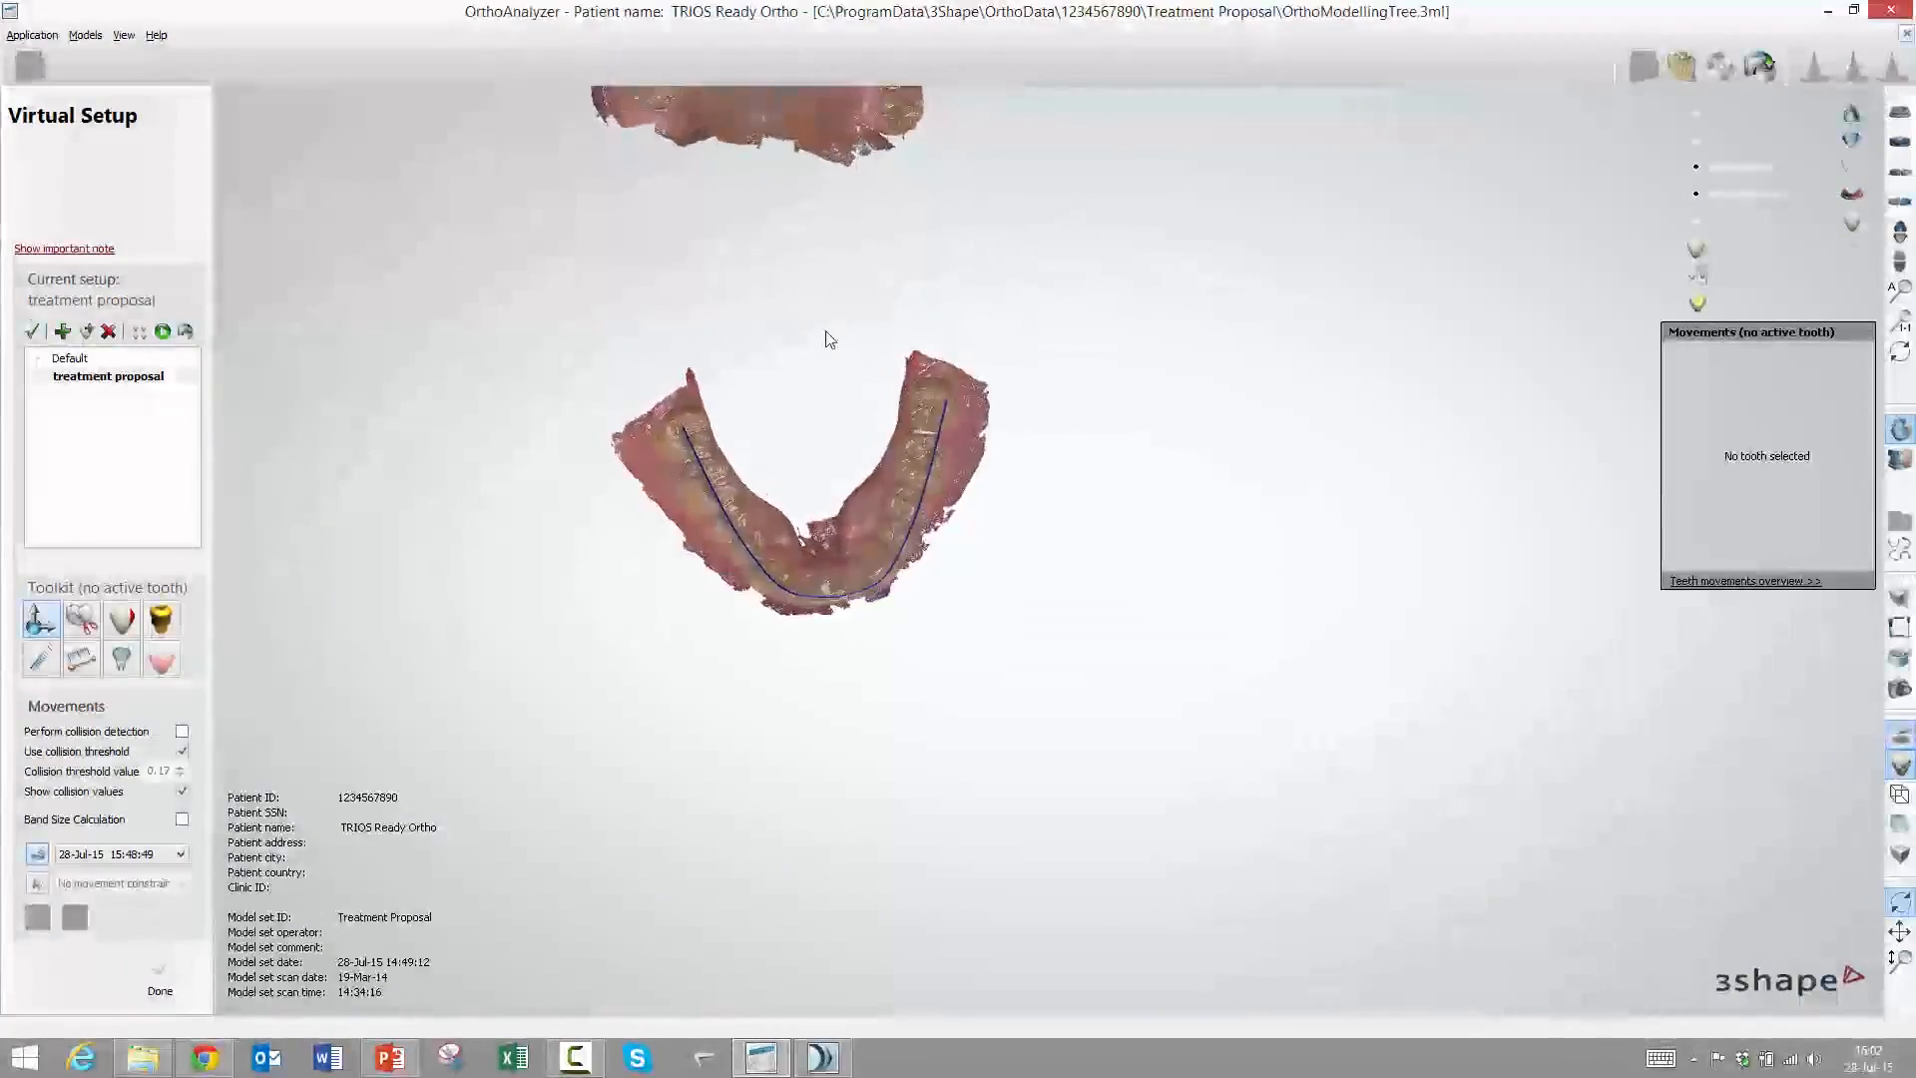
scroll(842, 339, down, 1)
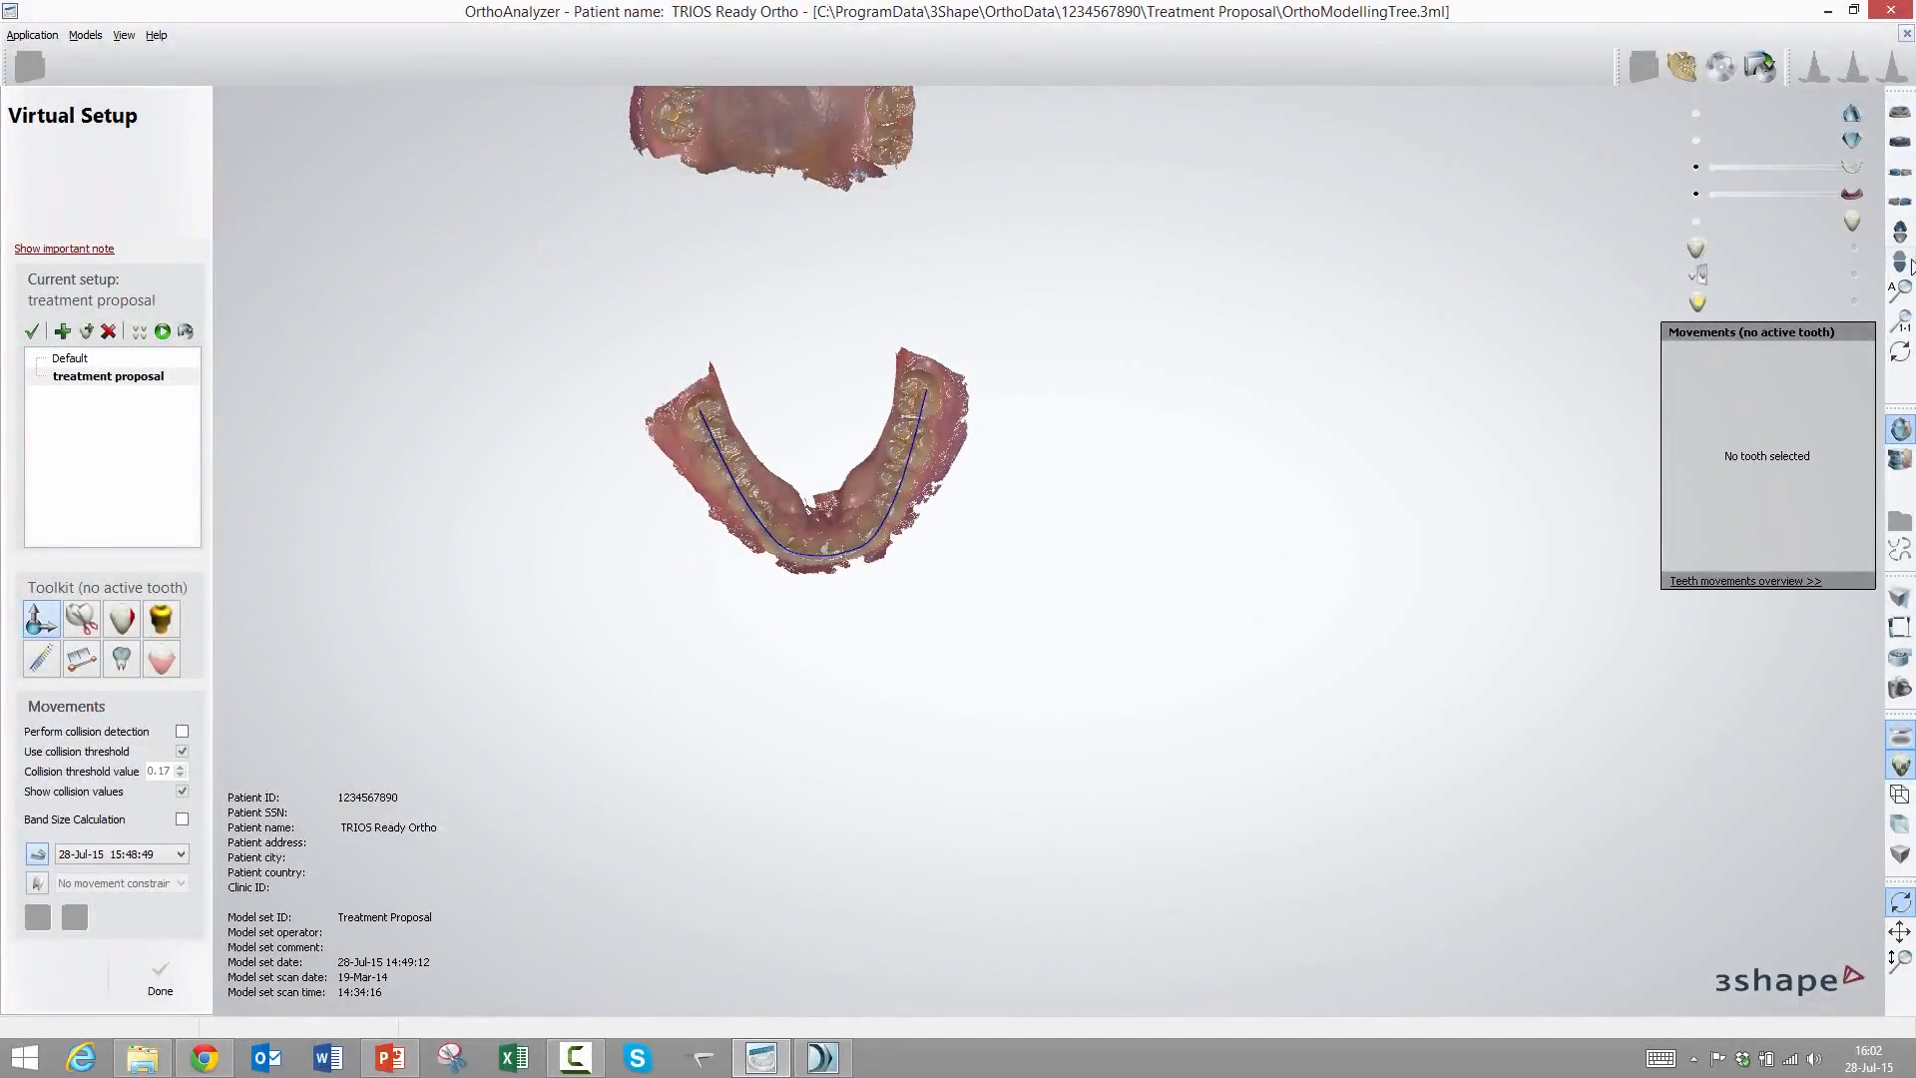
click(1901, 460)
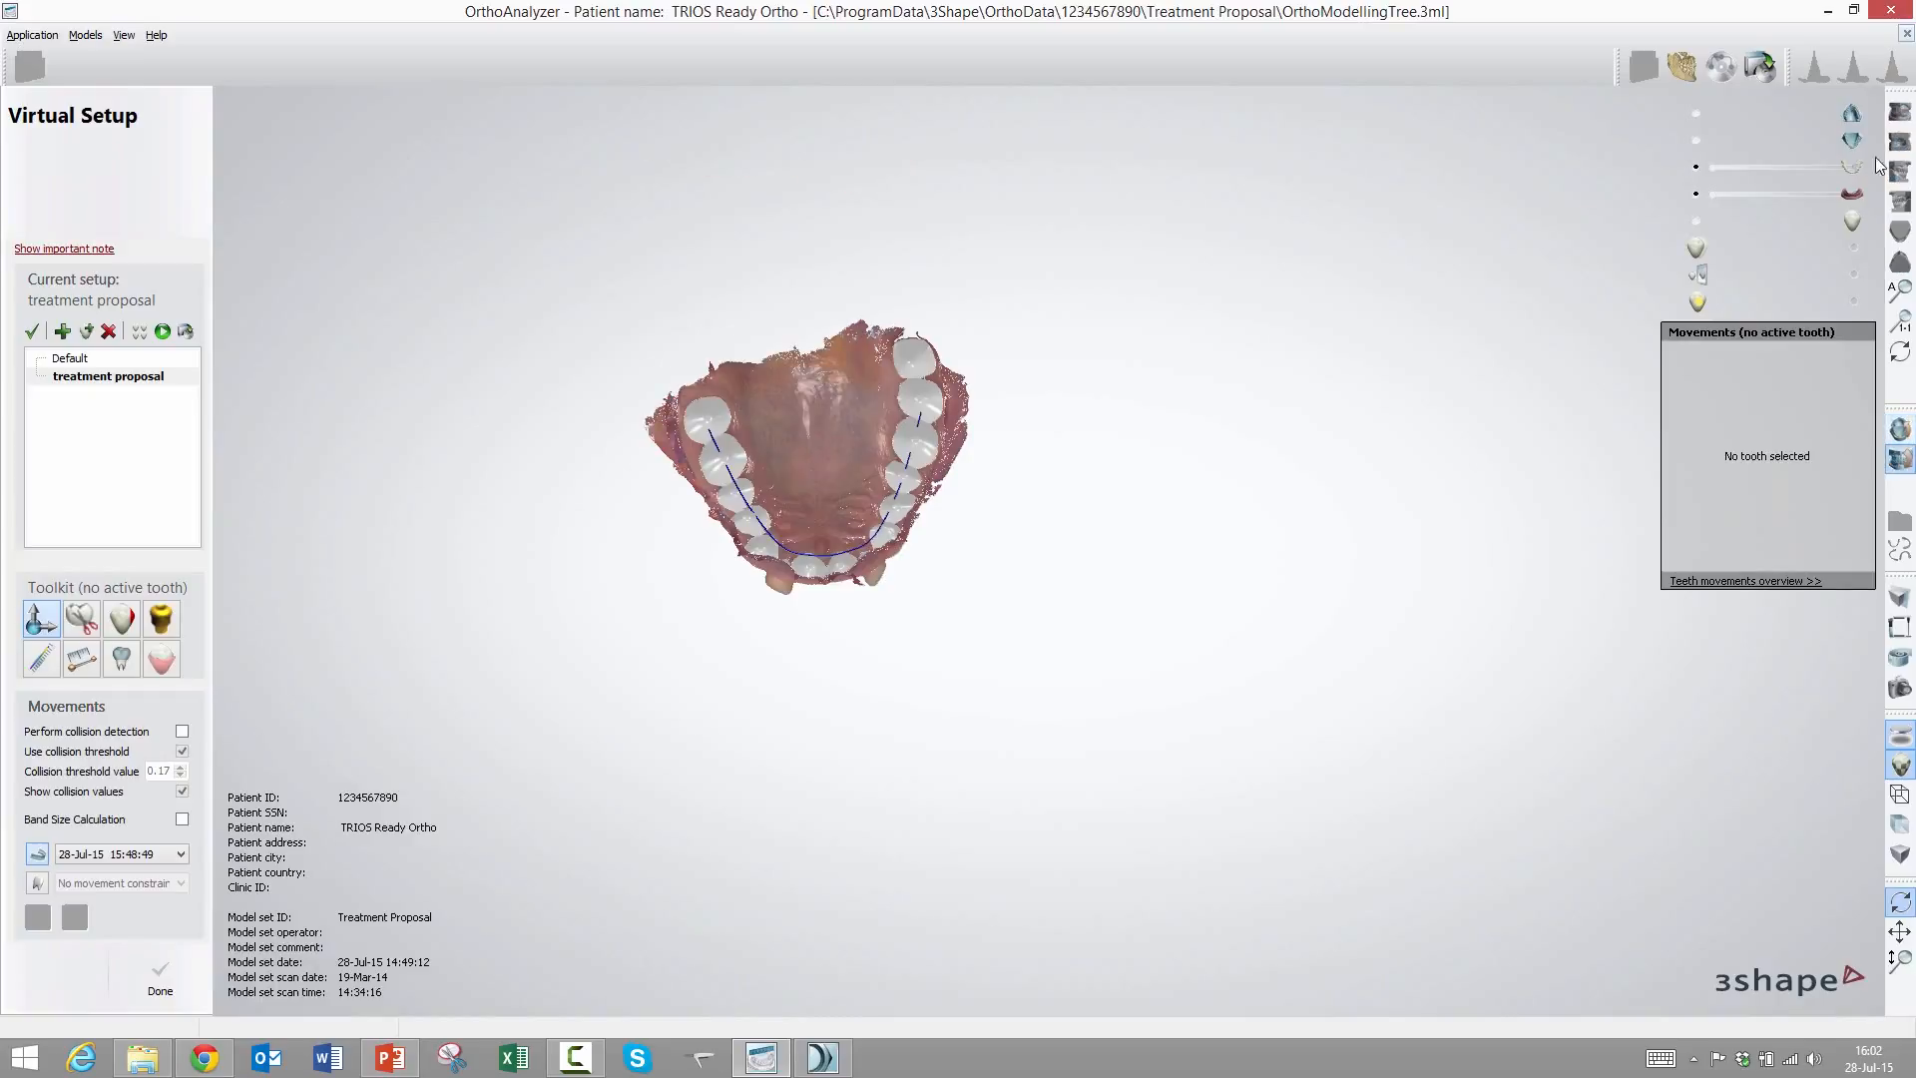
click(1899, 112)
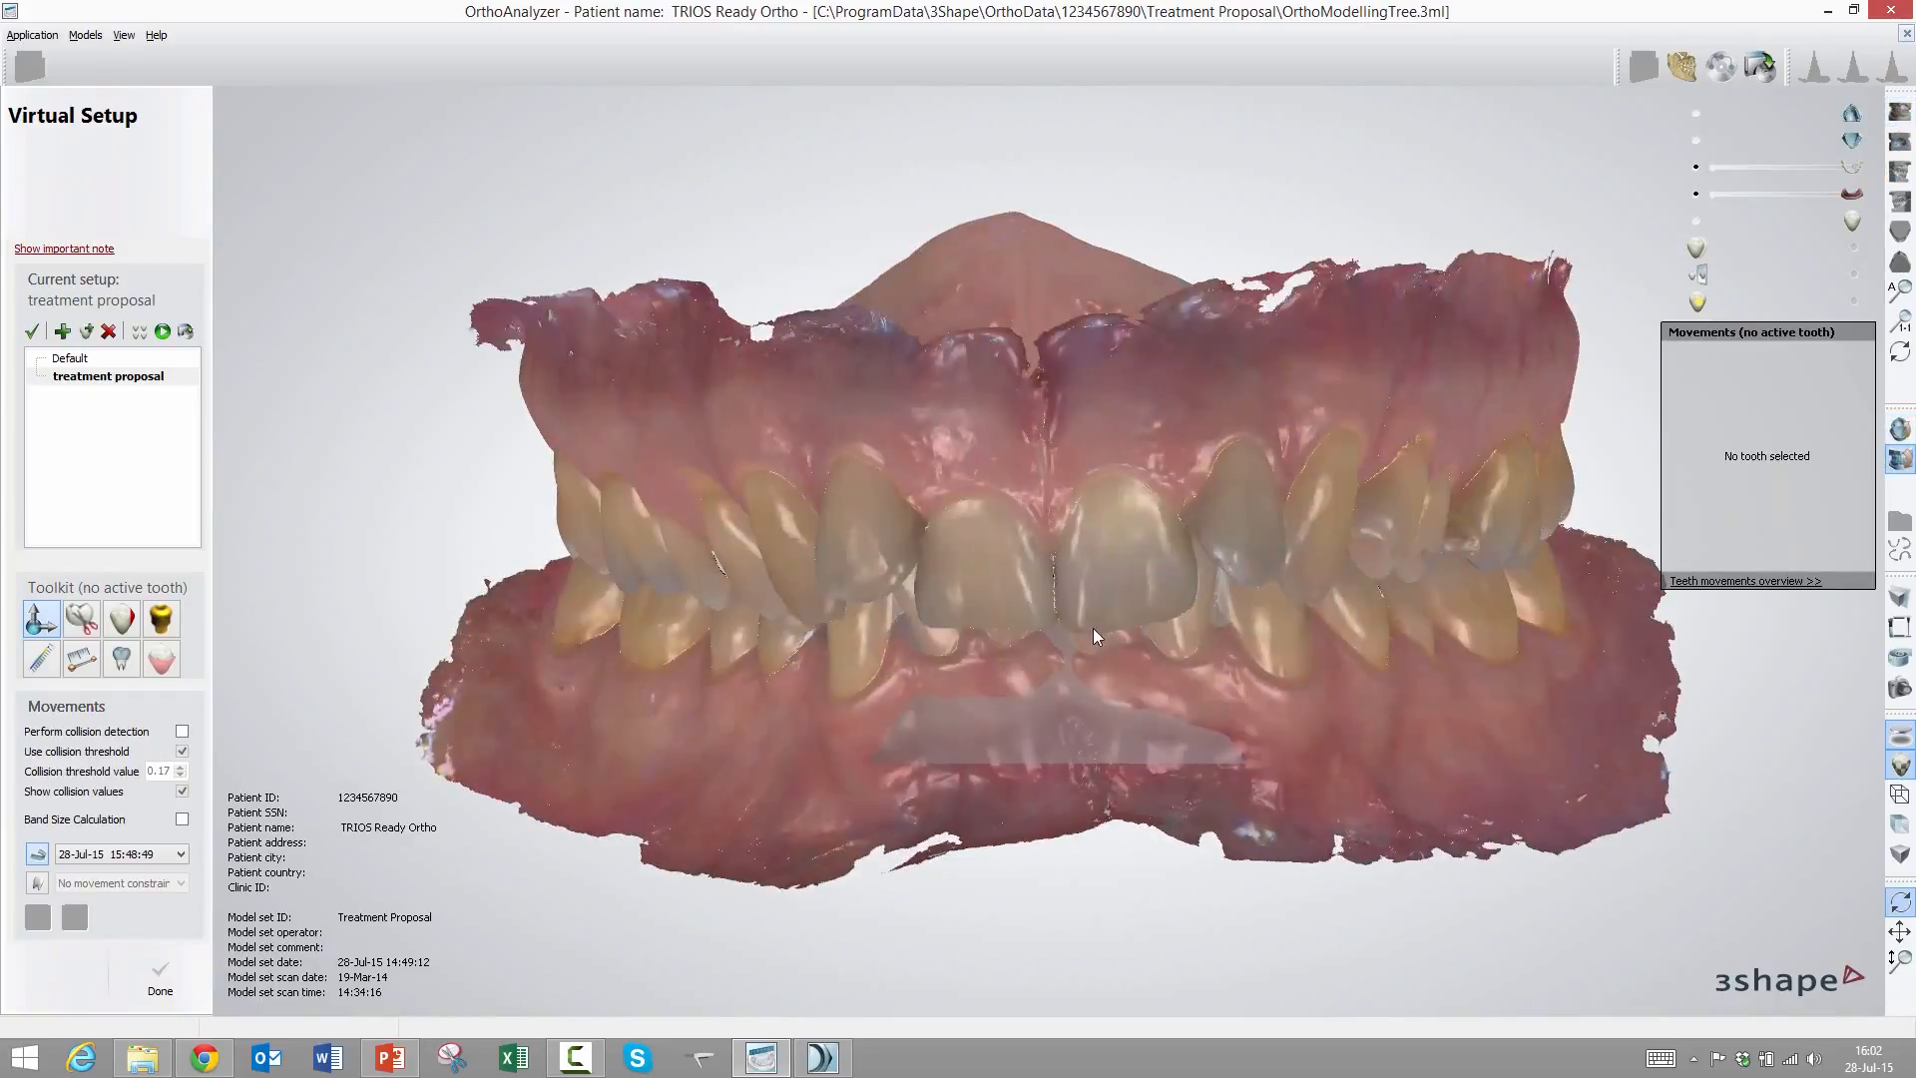
right_drag(1217, 583, 1111, 594)
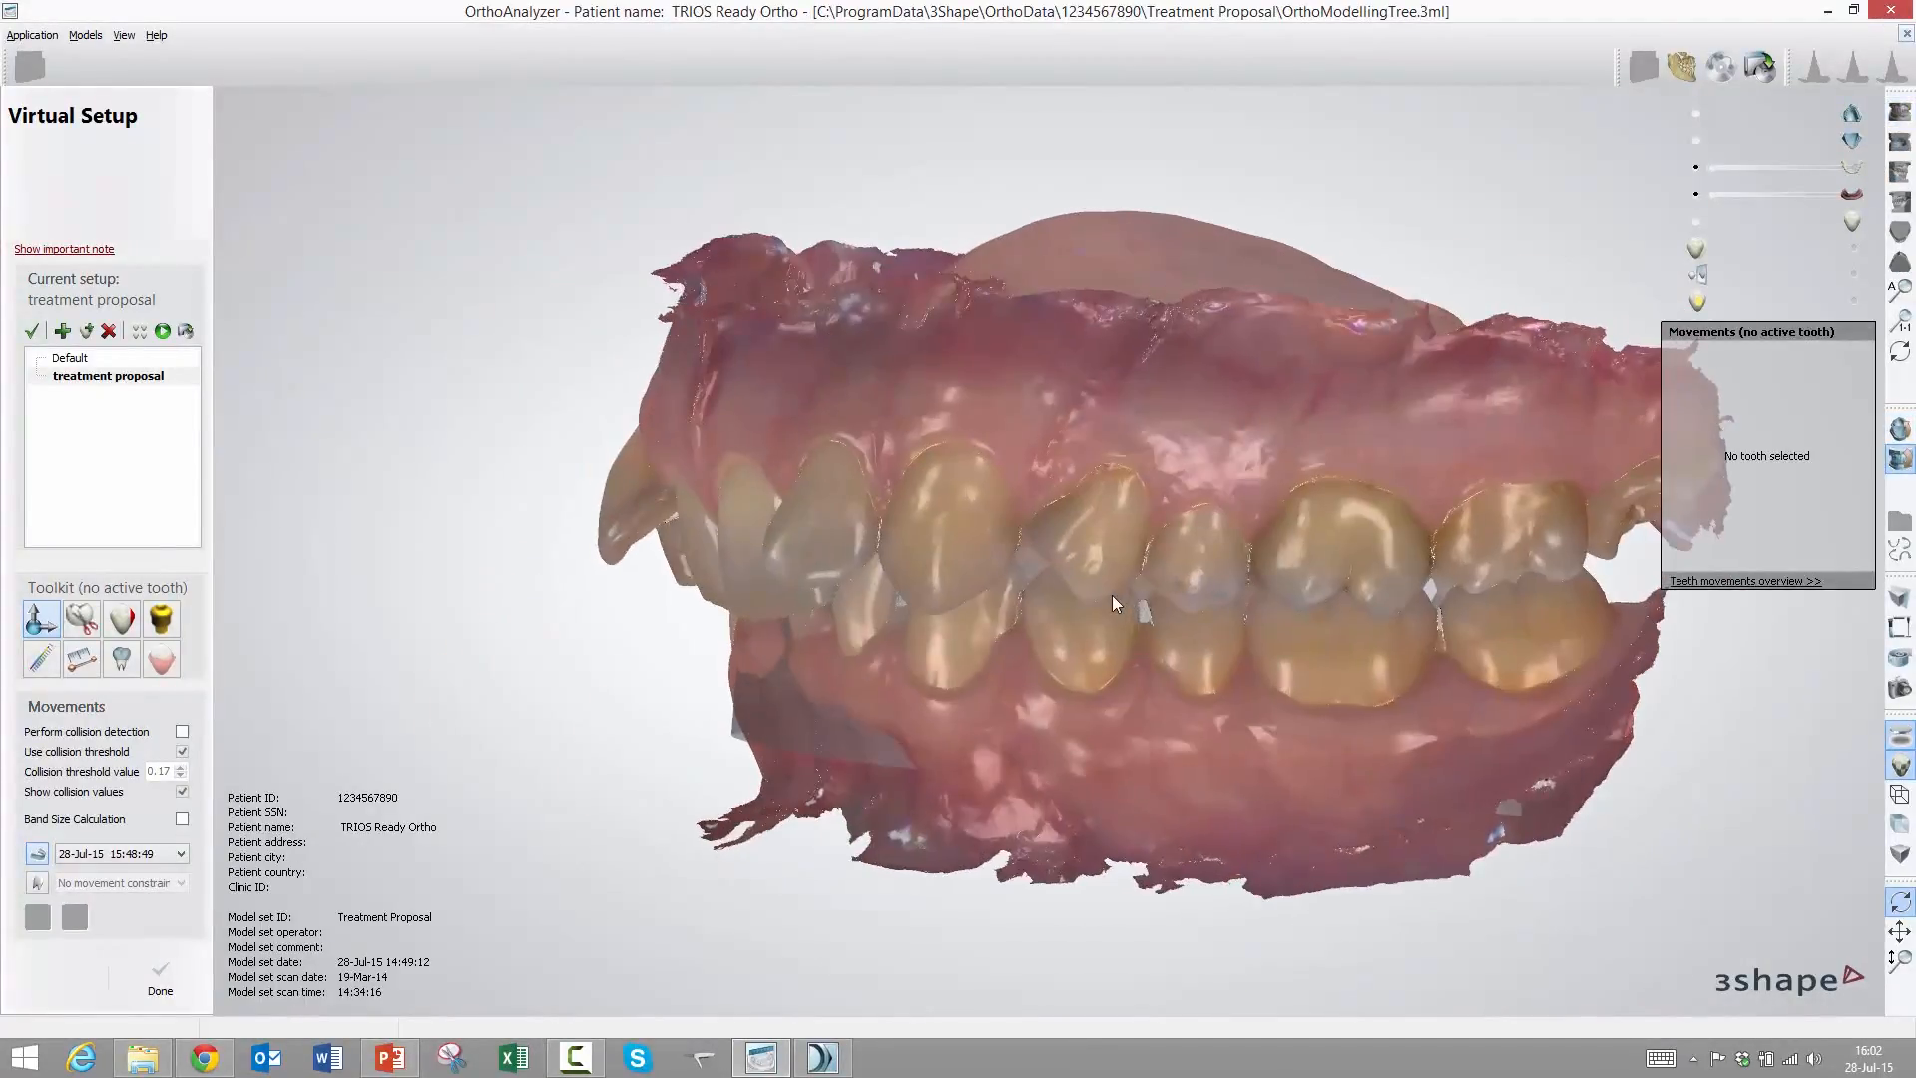
Move tooth 23 to about 0.09 mm left/right, 0.06 mm forward/backward and -0.37 mm extrusion/intrusion
click(955, 506)
drag(955, 506, 956, 498)
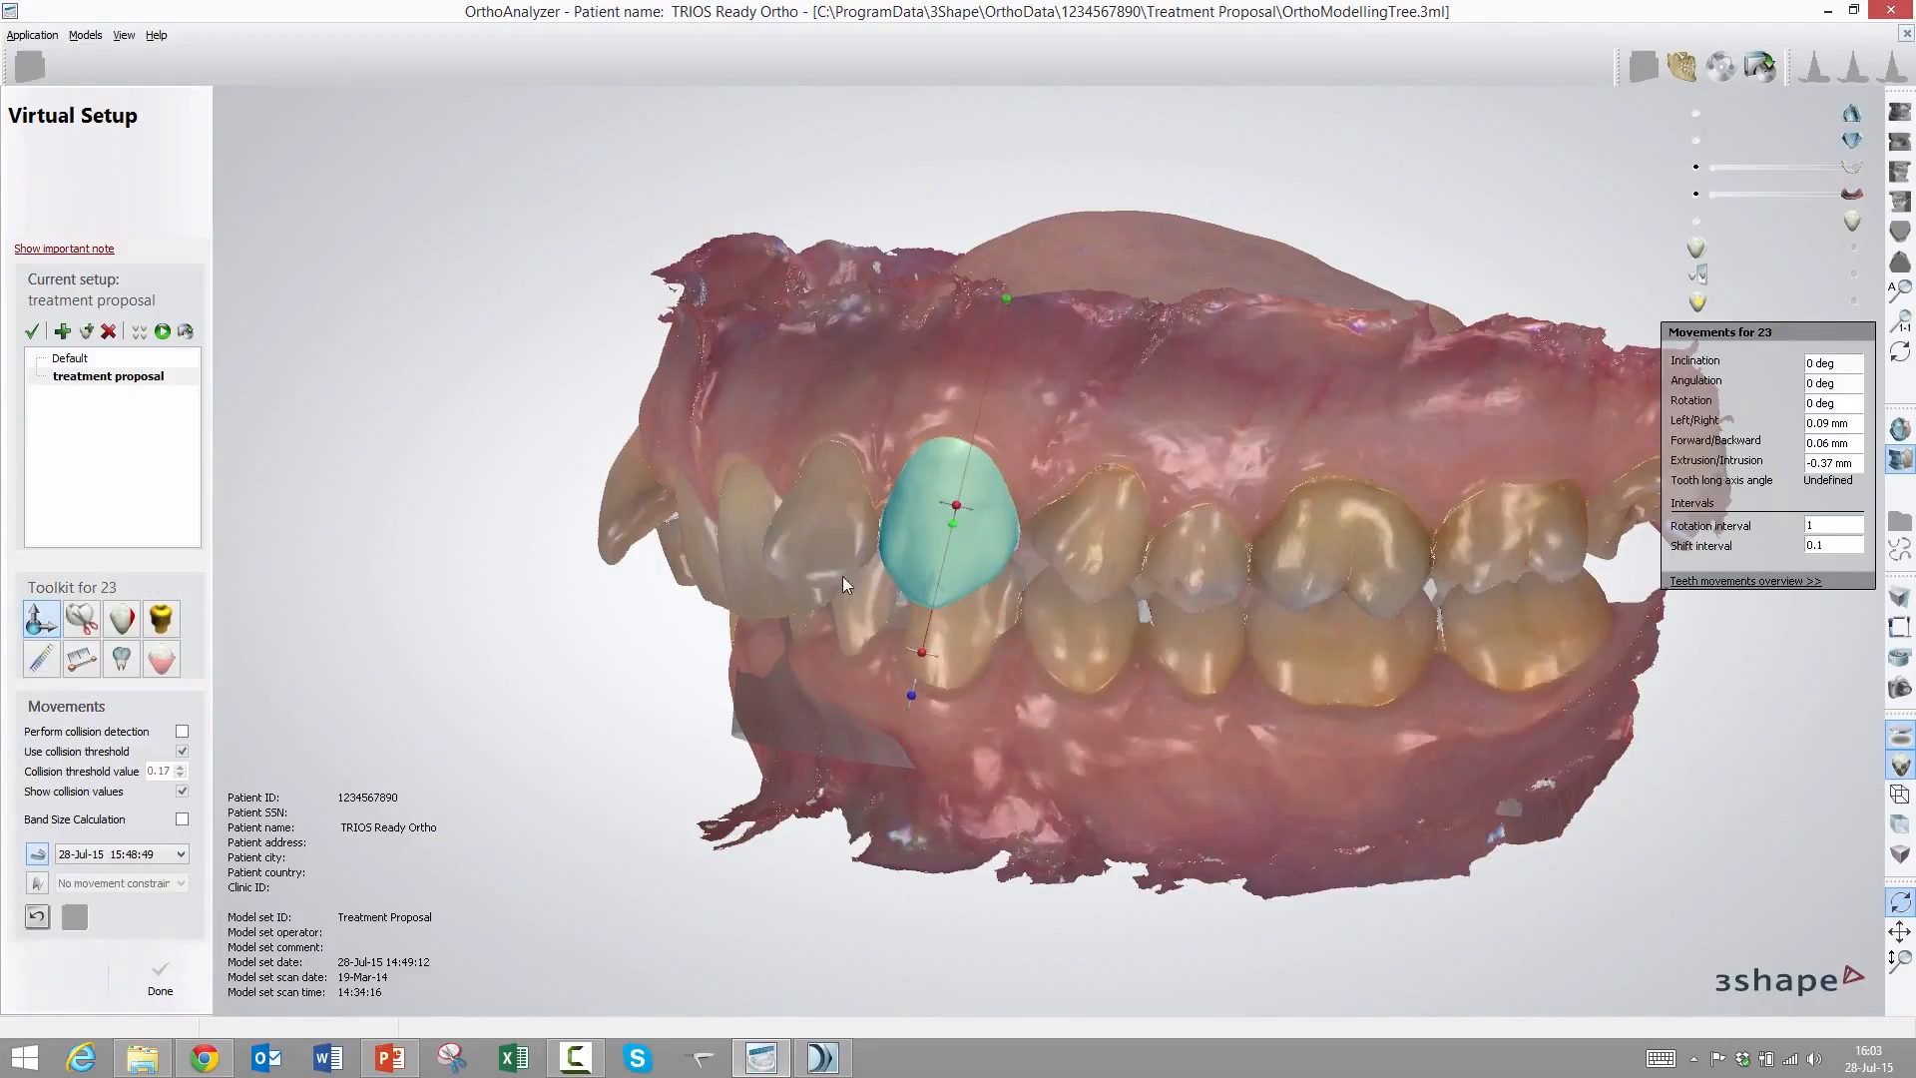
right_drag(842, 575, 930, 554)
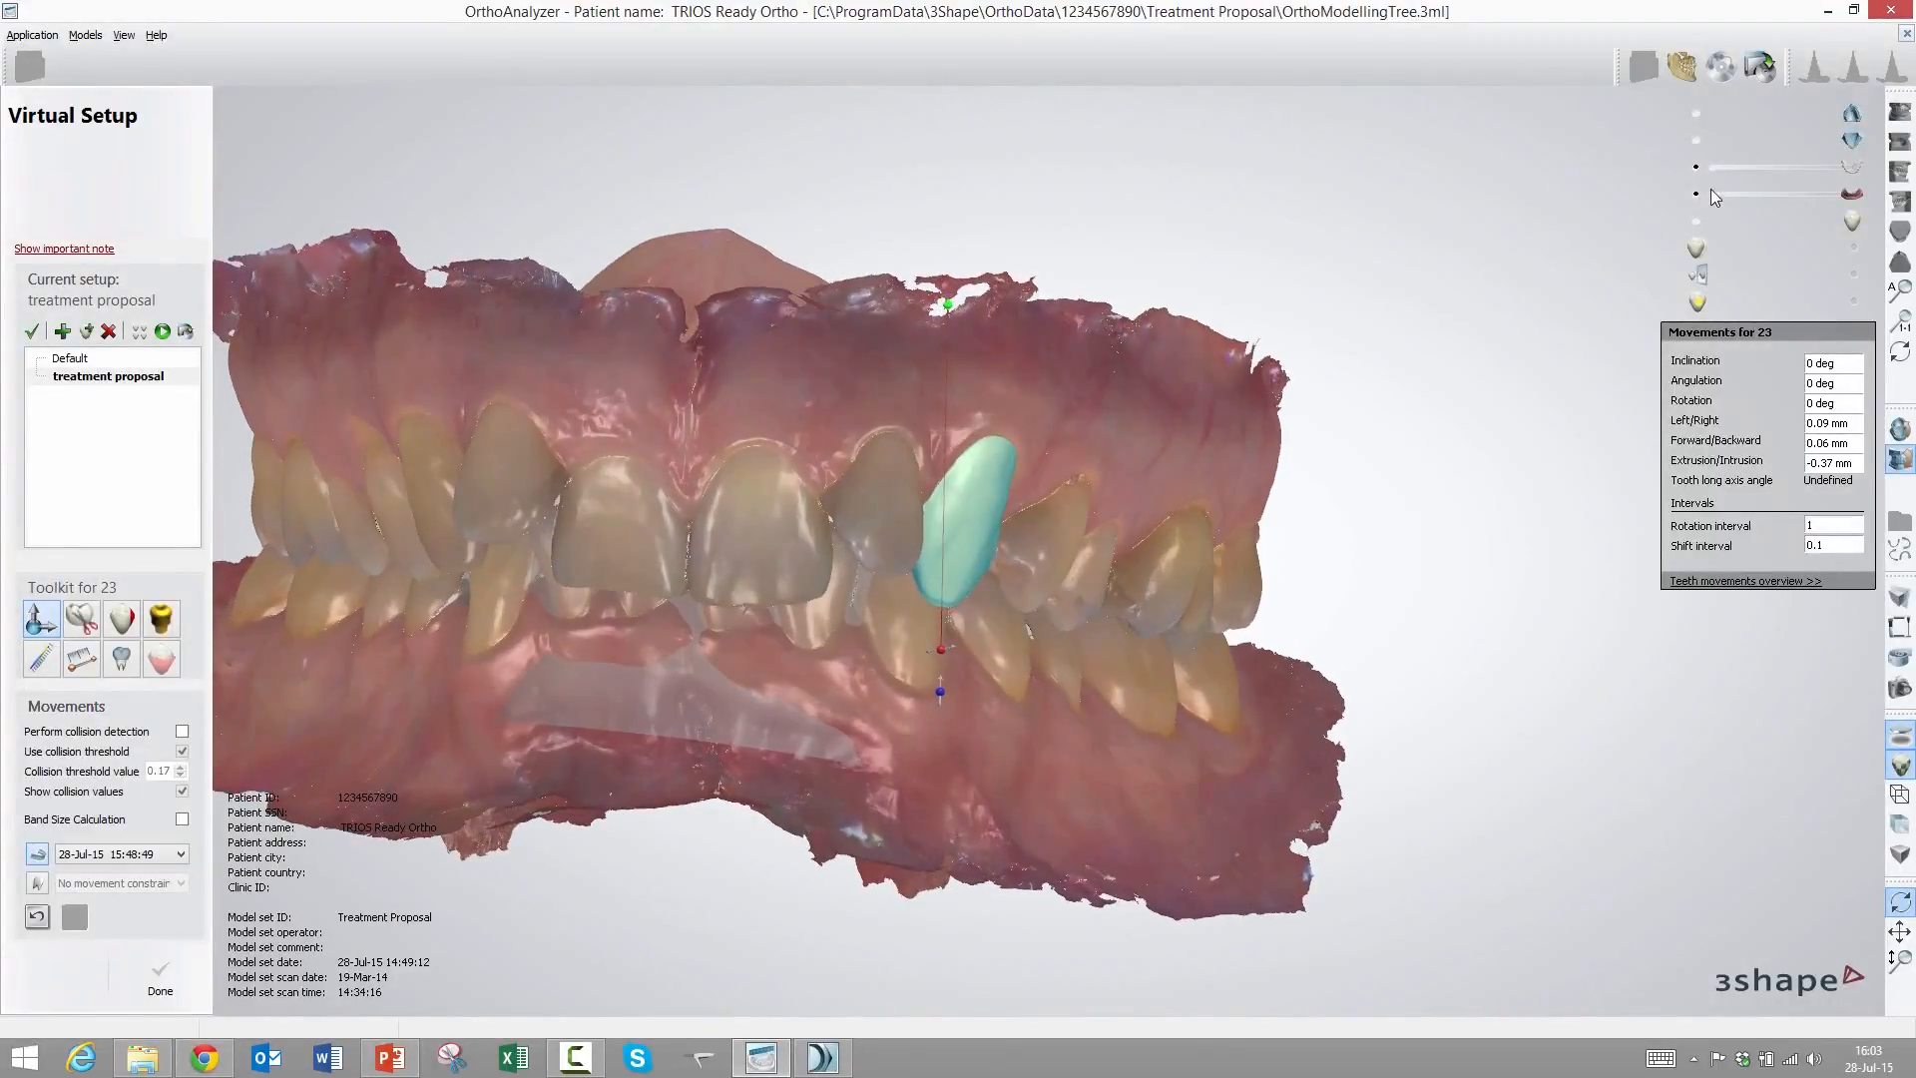
Review the movements of all teeth in the tooth movement overview, close it and view the occluded models from the front
right_drag(1267, 515, 1193, 489)
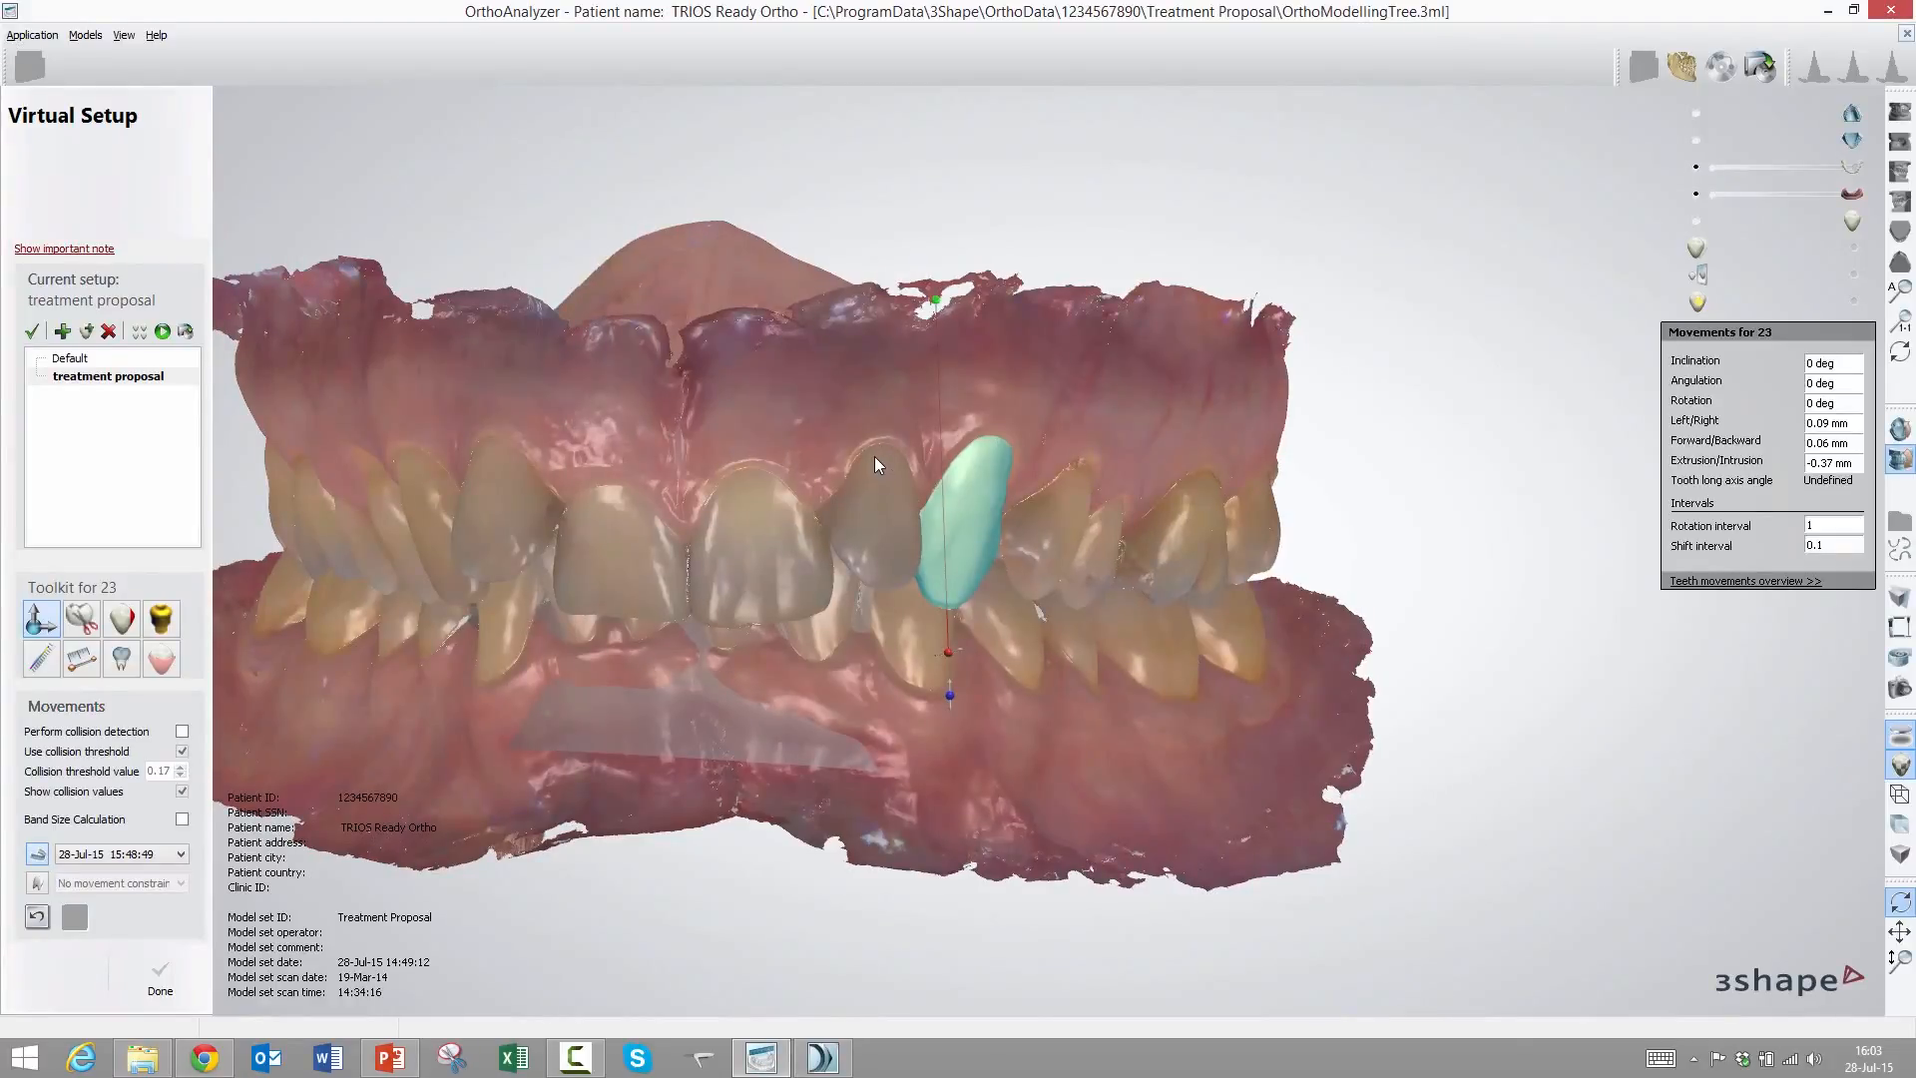
right_drag(875, 457, 872, 456)
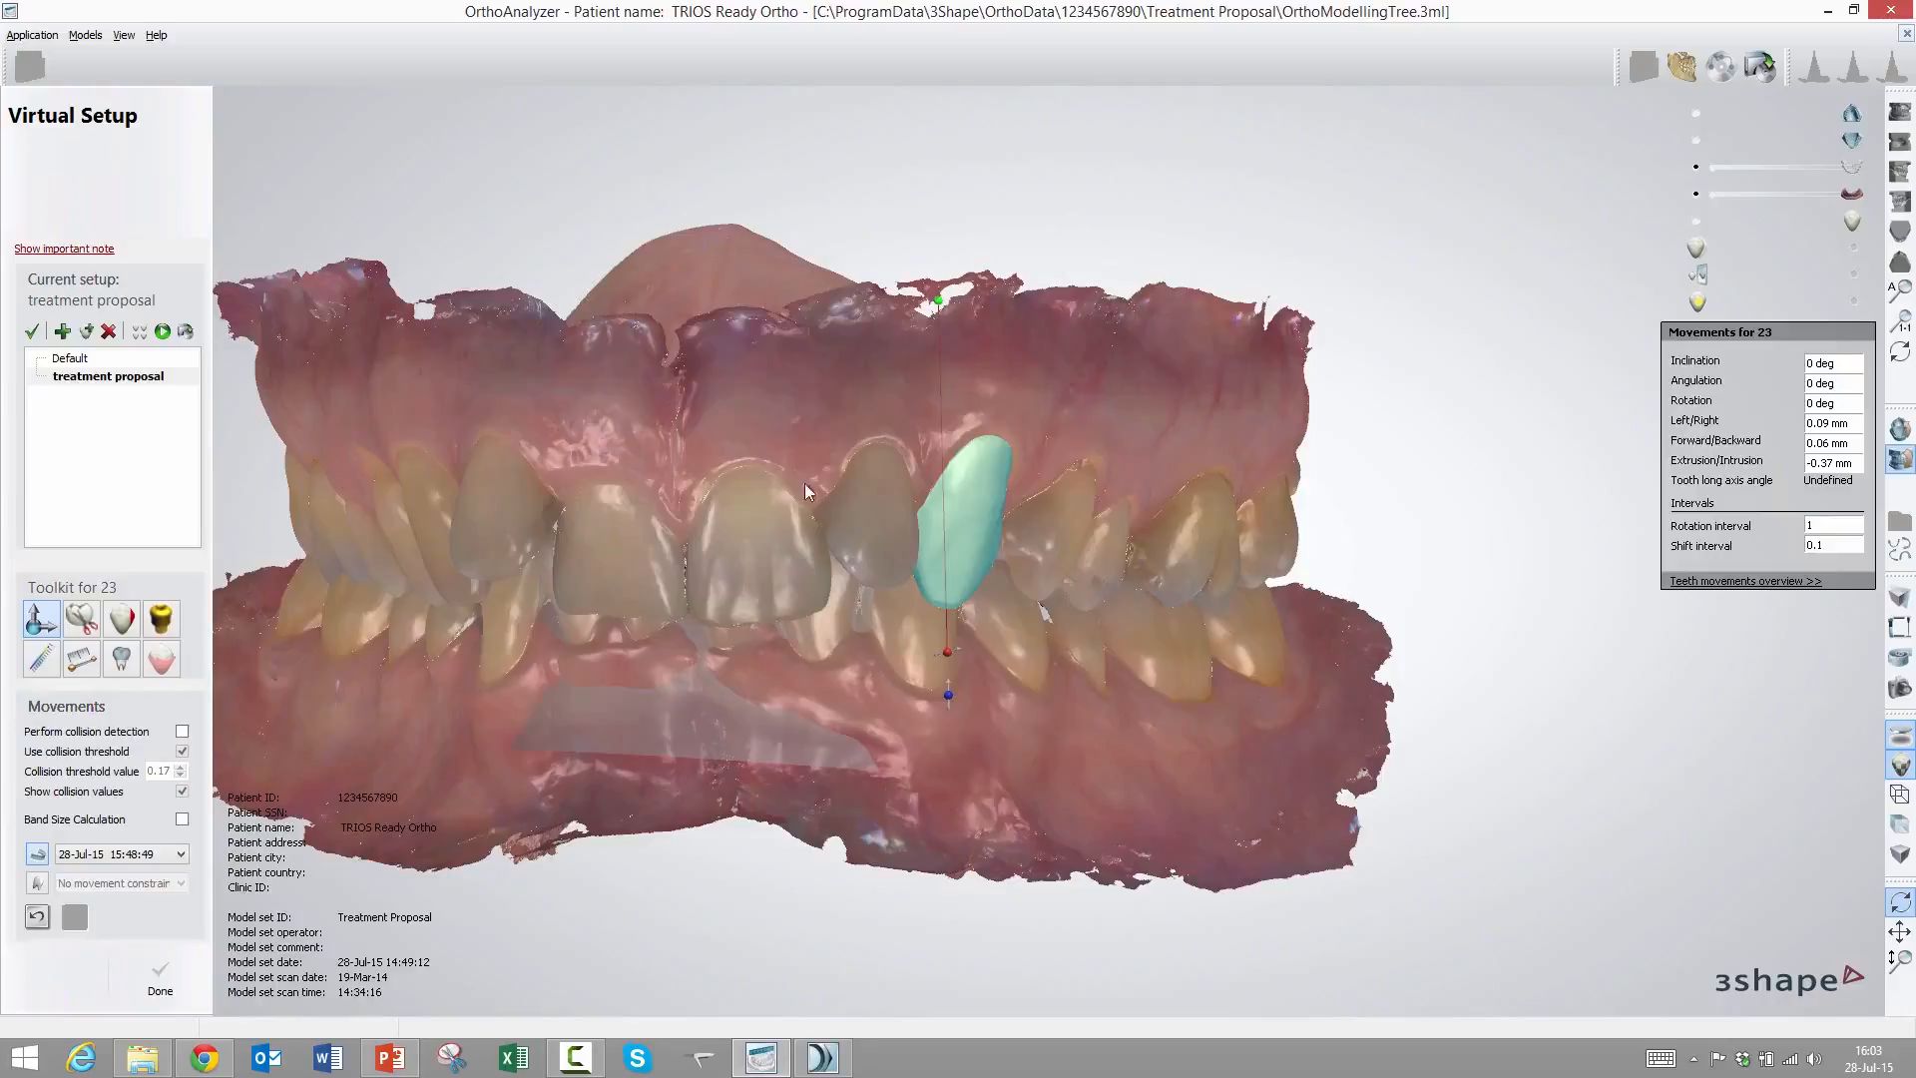
click(1726, 583)
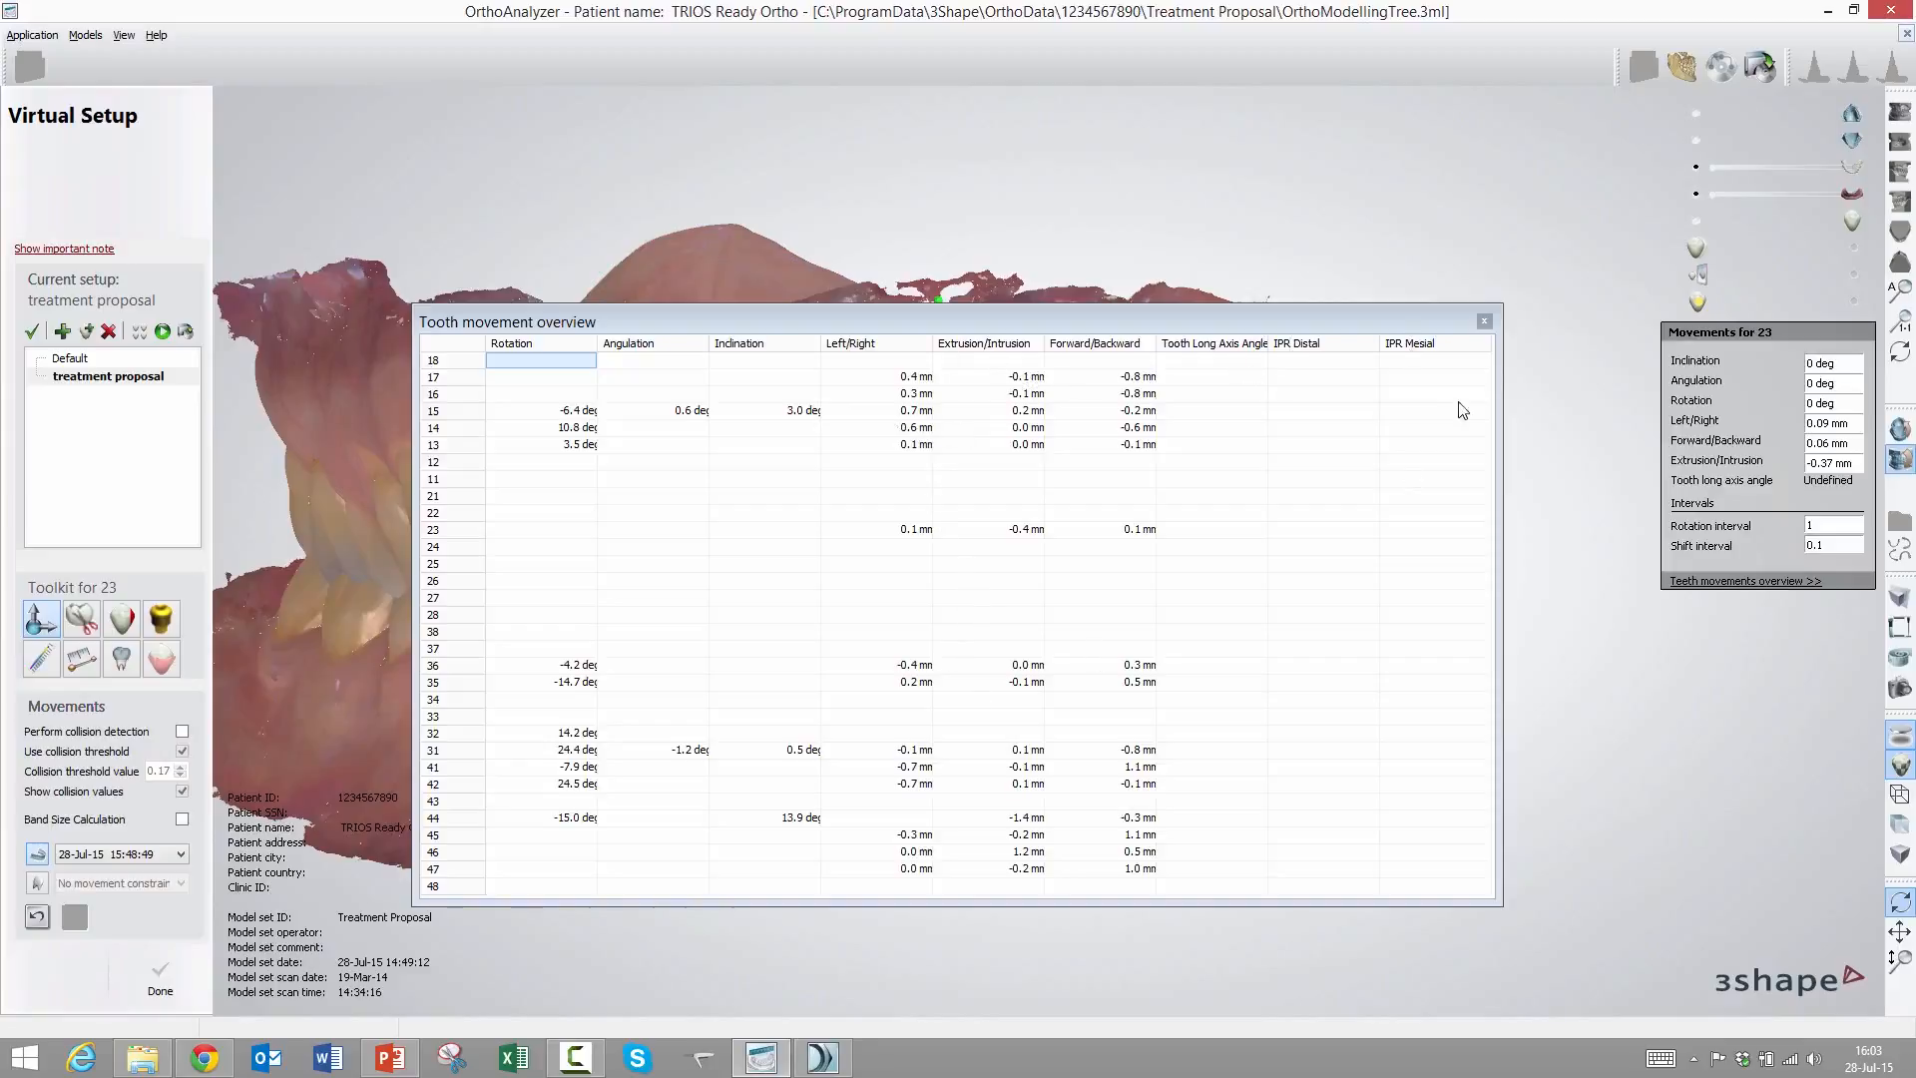
click(1484, 322)
right_drag(694, 425, 918, 445)
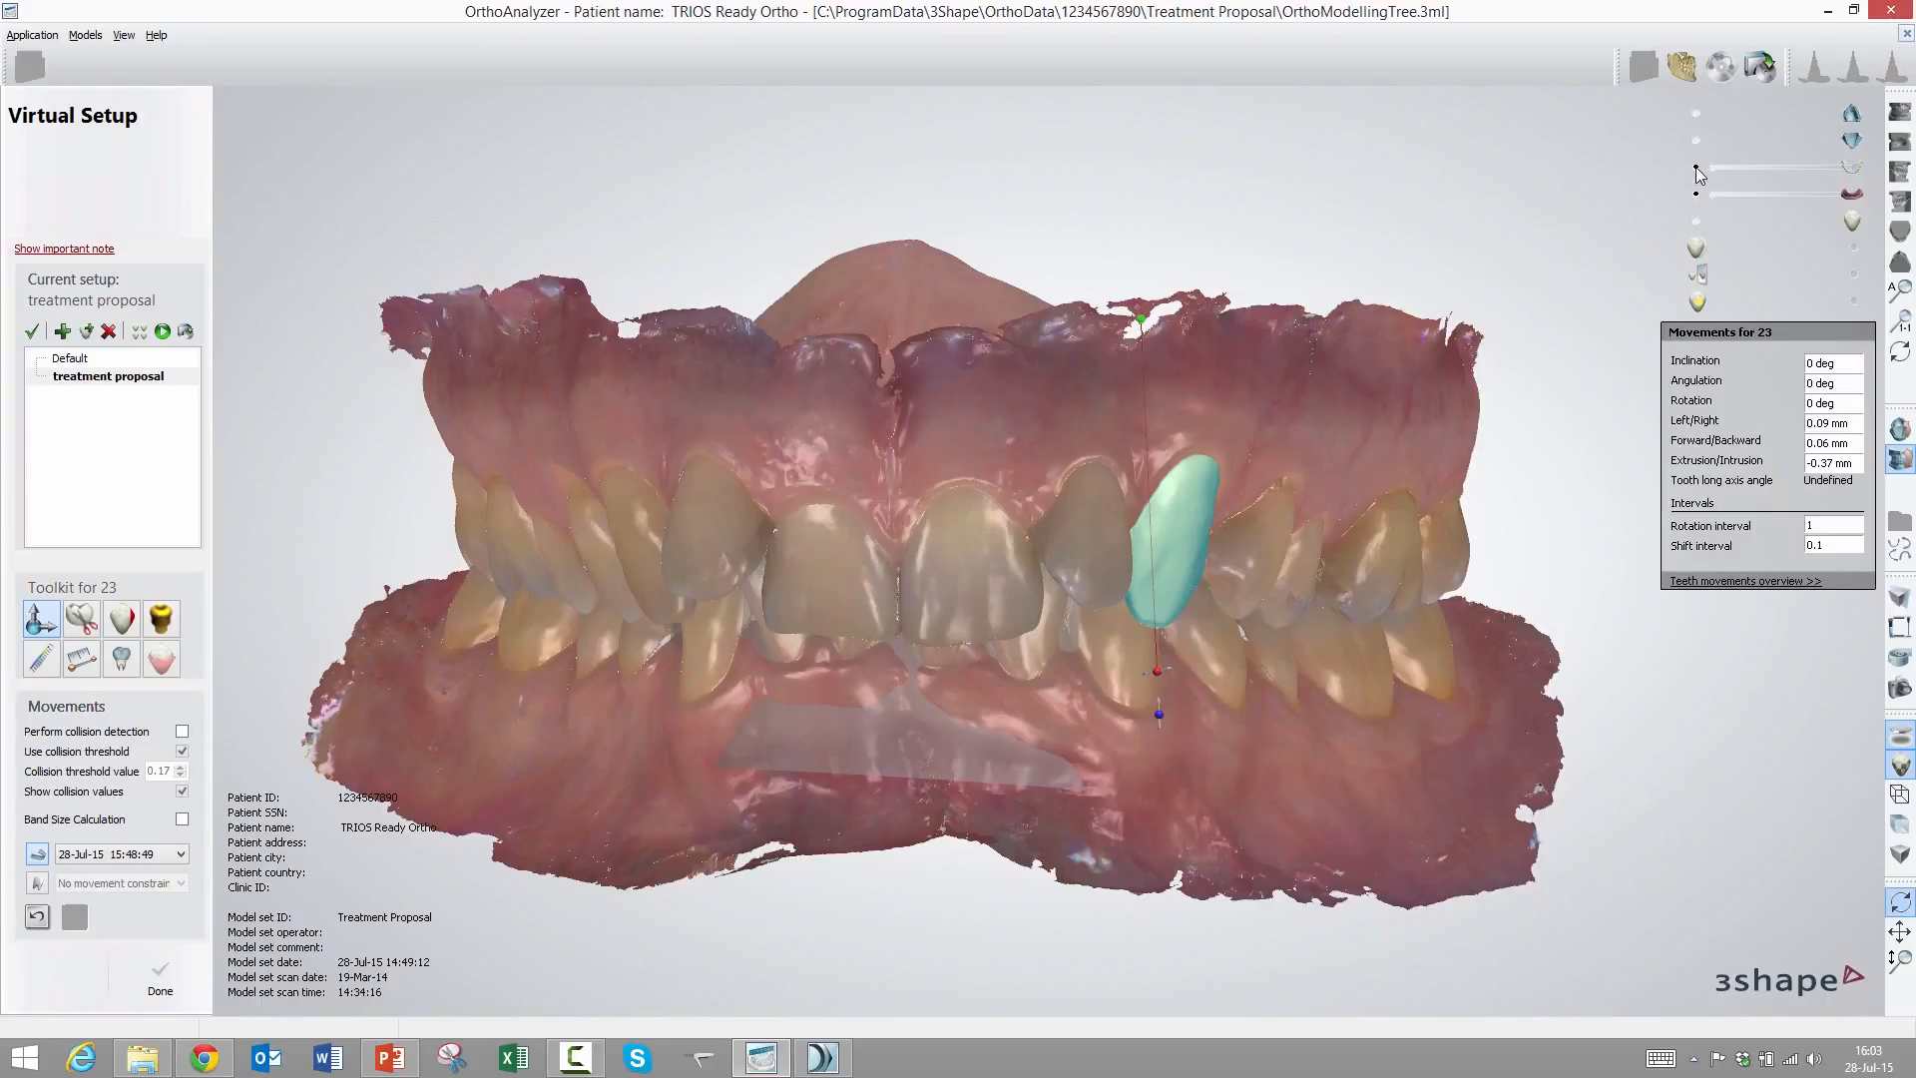
right_drag(1120, 426, 1118, 422)
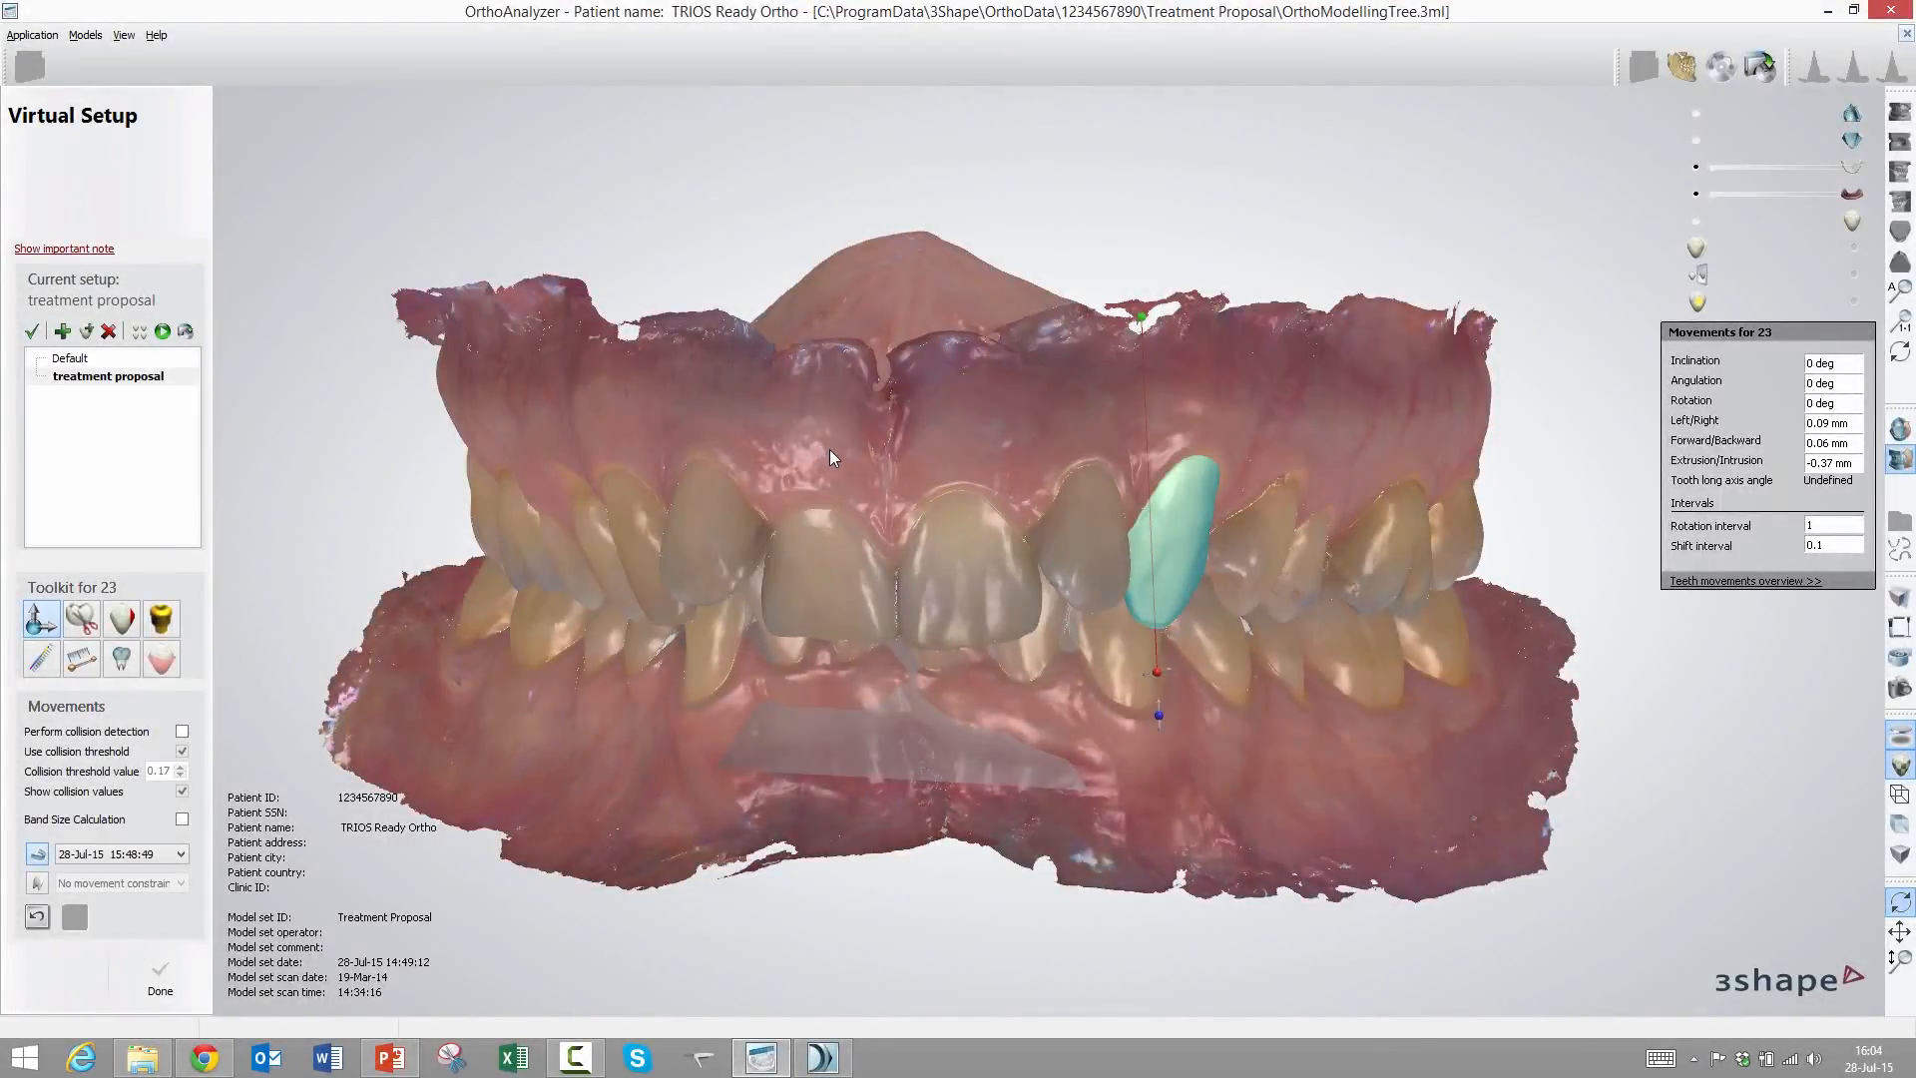
Configure the treatment proposal export to save only the model set to the database instead of files, and cancel the export
right_drag(829, 449, 847, 453)
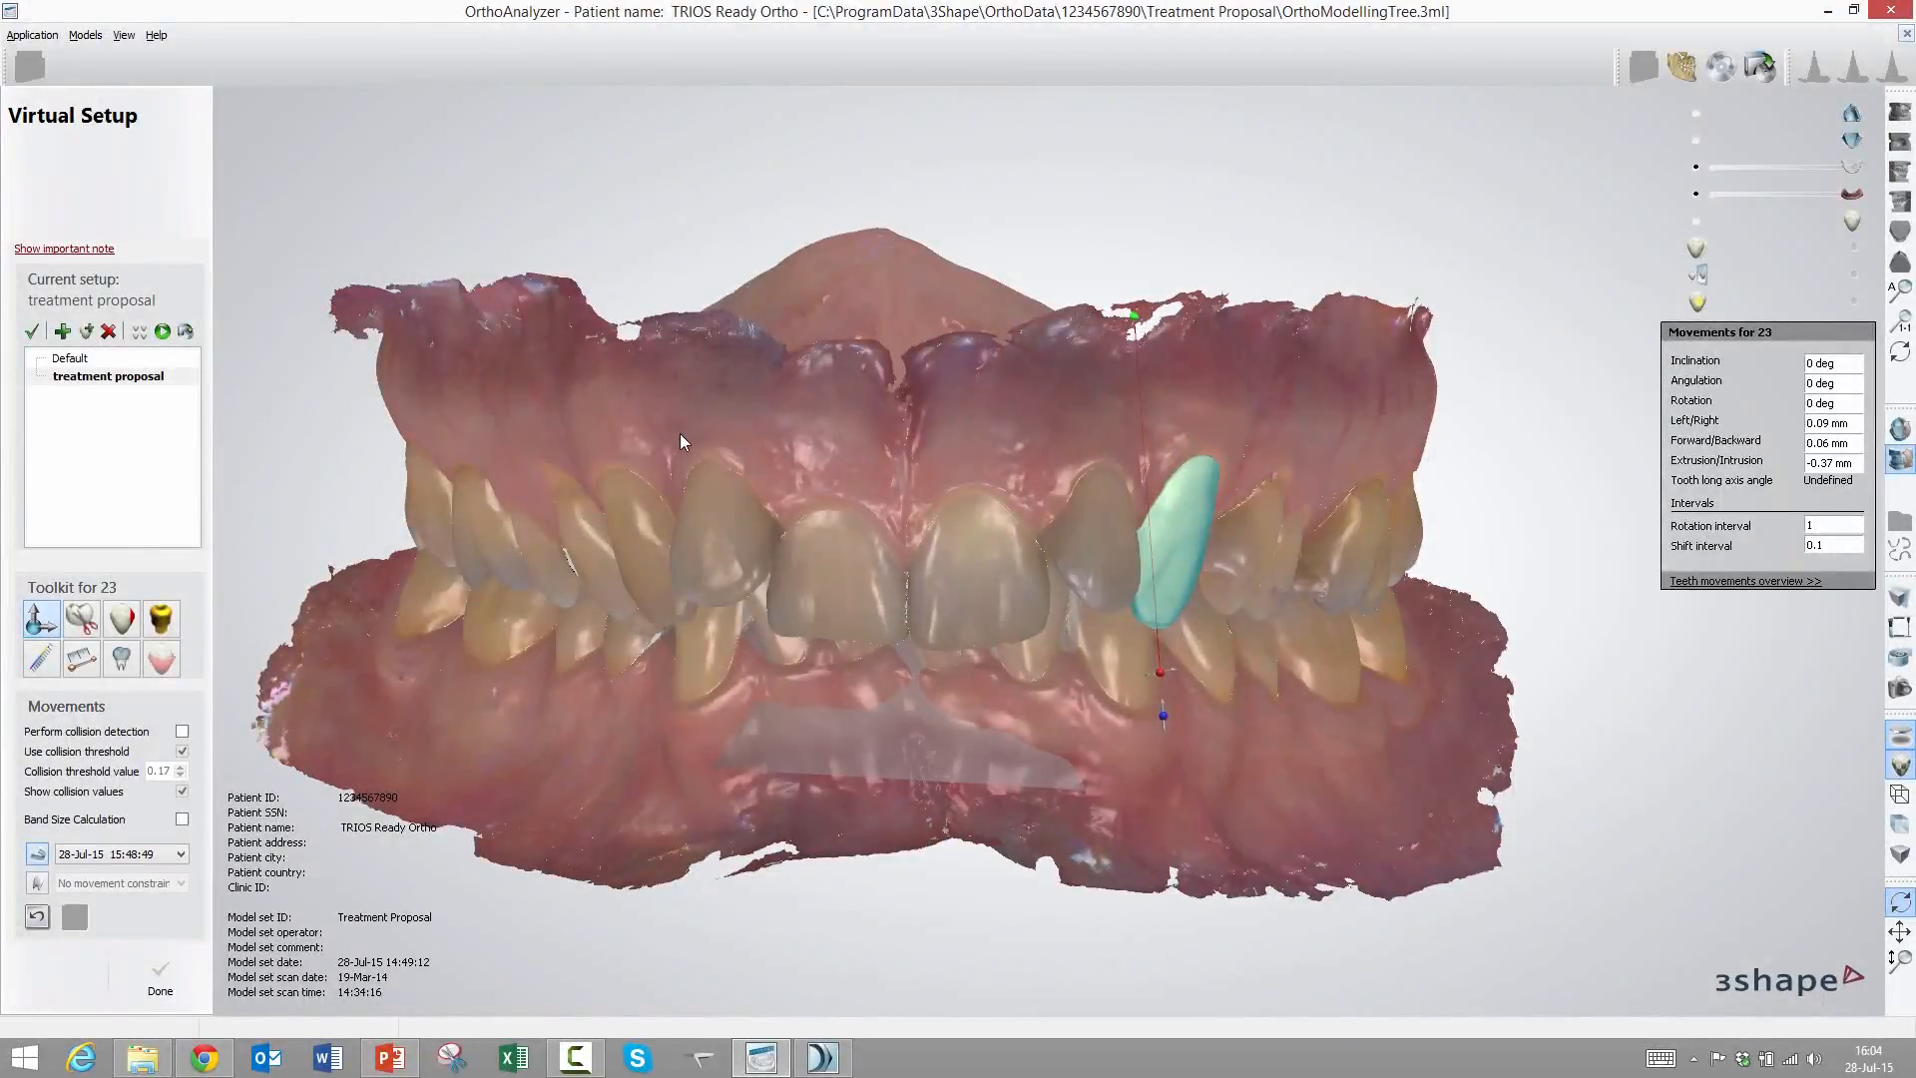
click(186, 332)
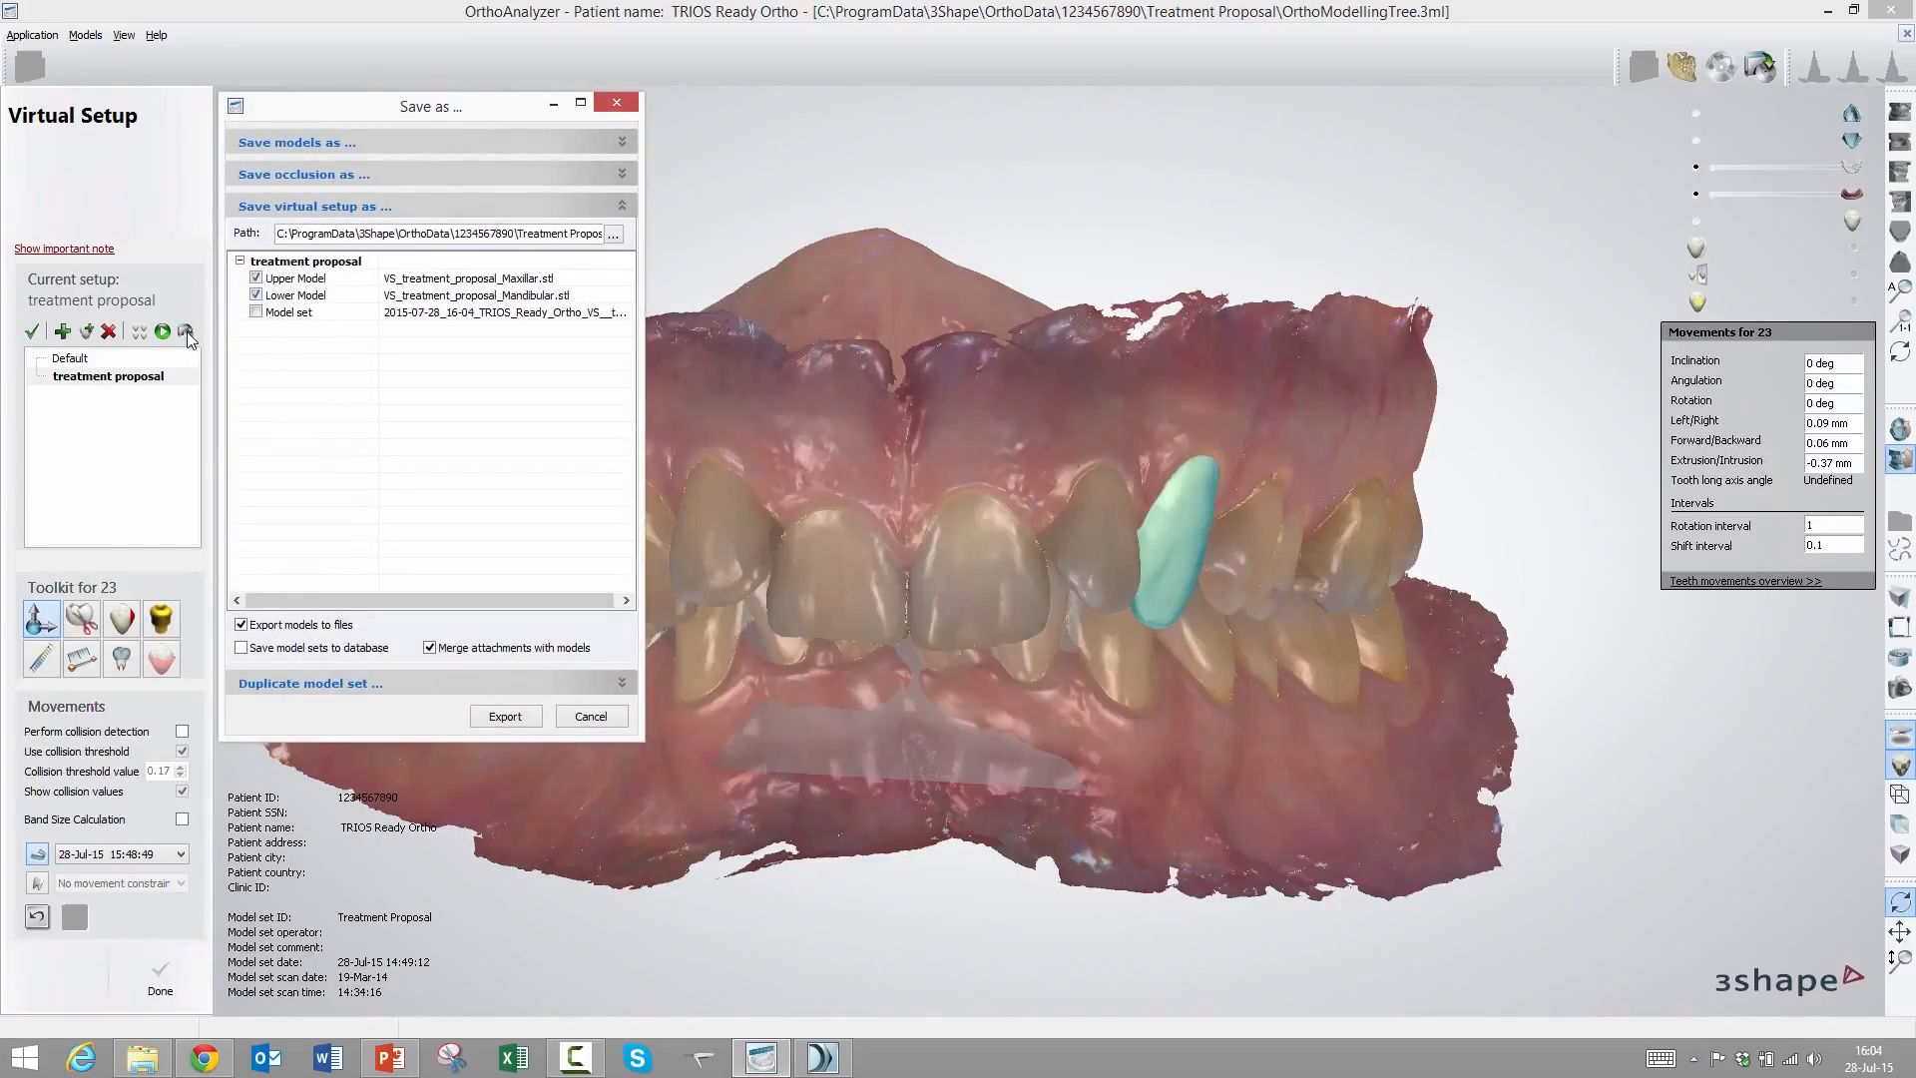
click(256, 313)
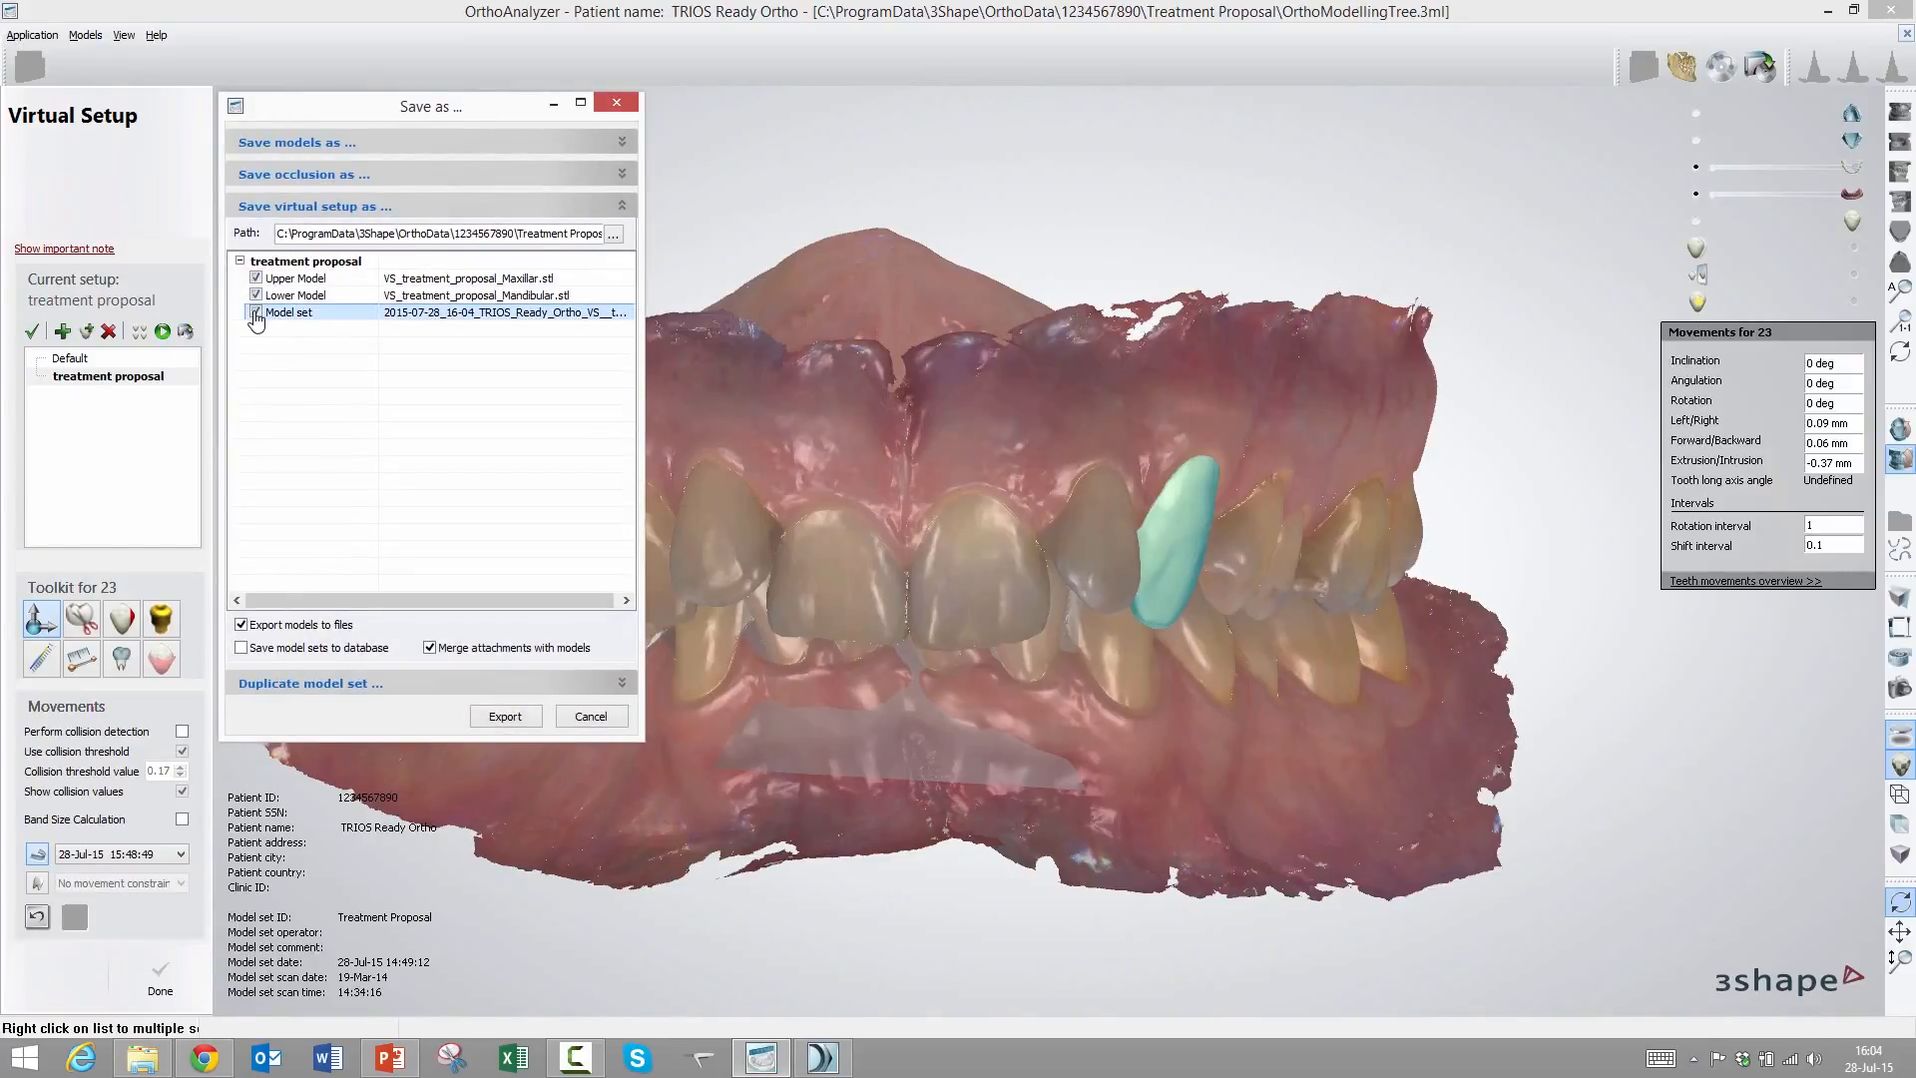
click(255, 295)
click(256, 278)
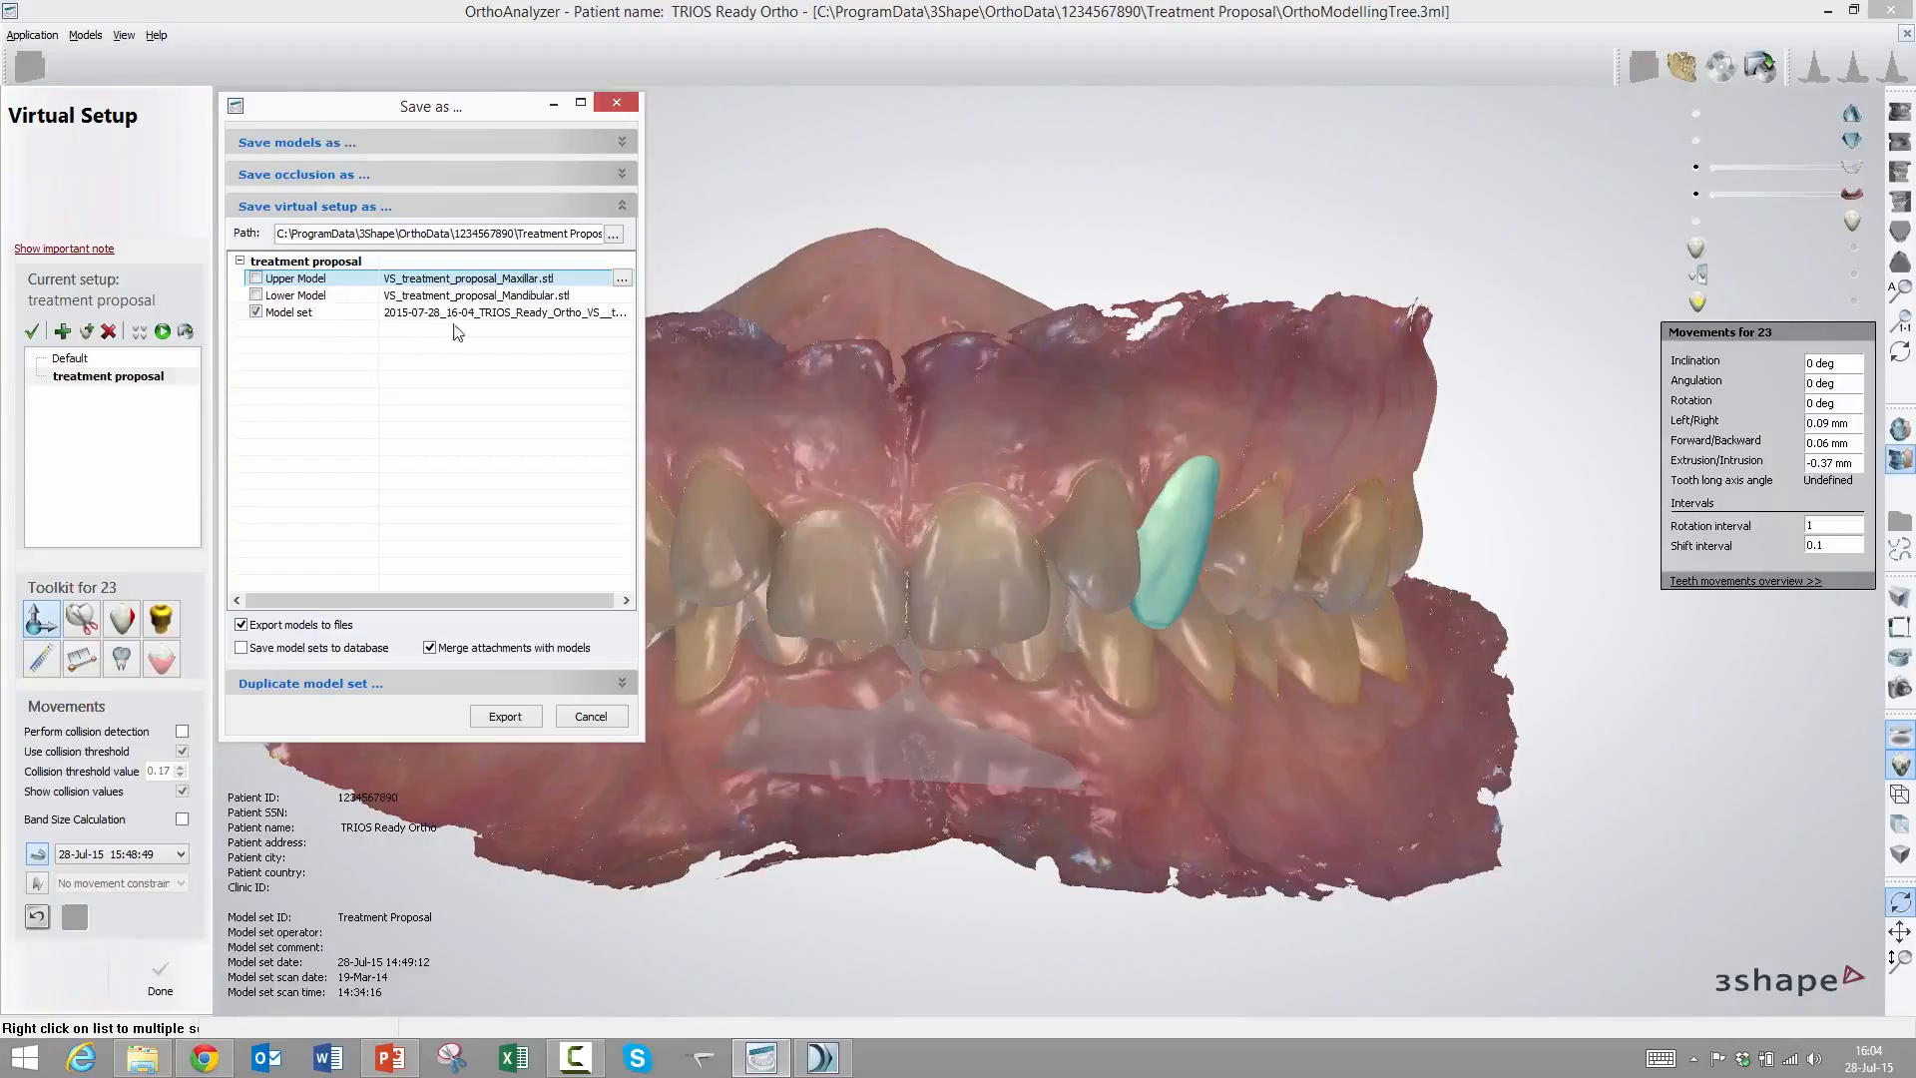
click(290, 651)
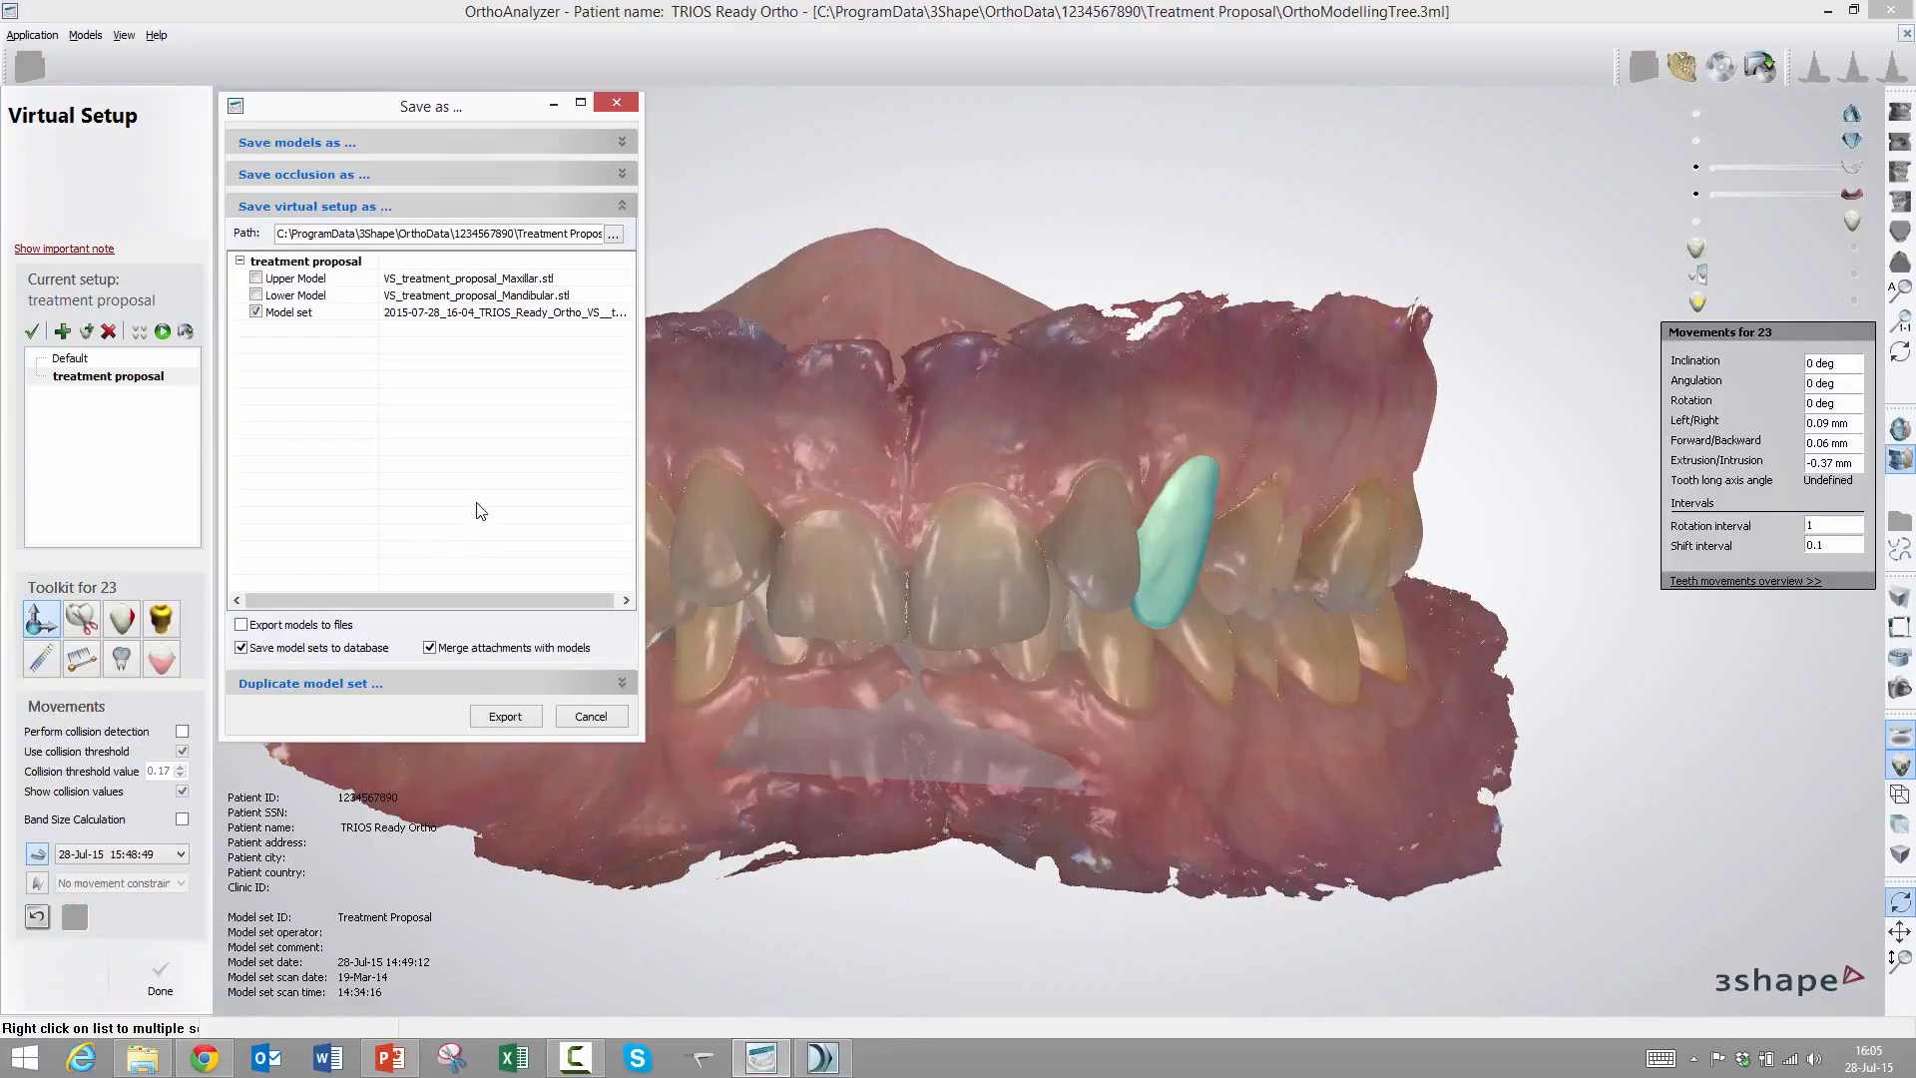
click(594, 717)
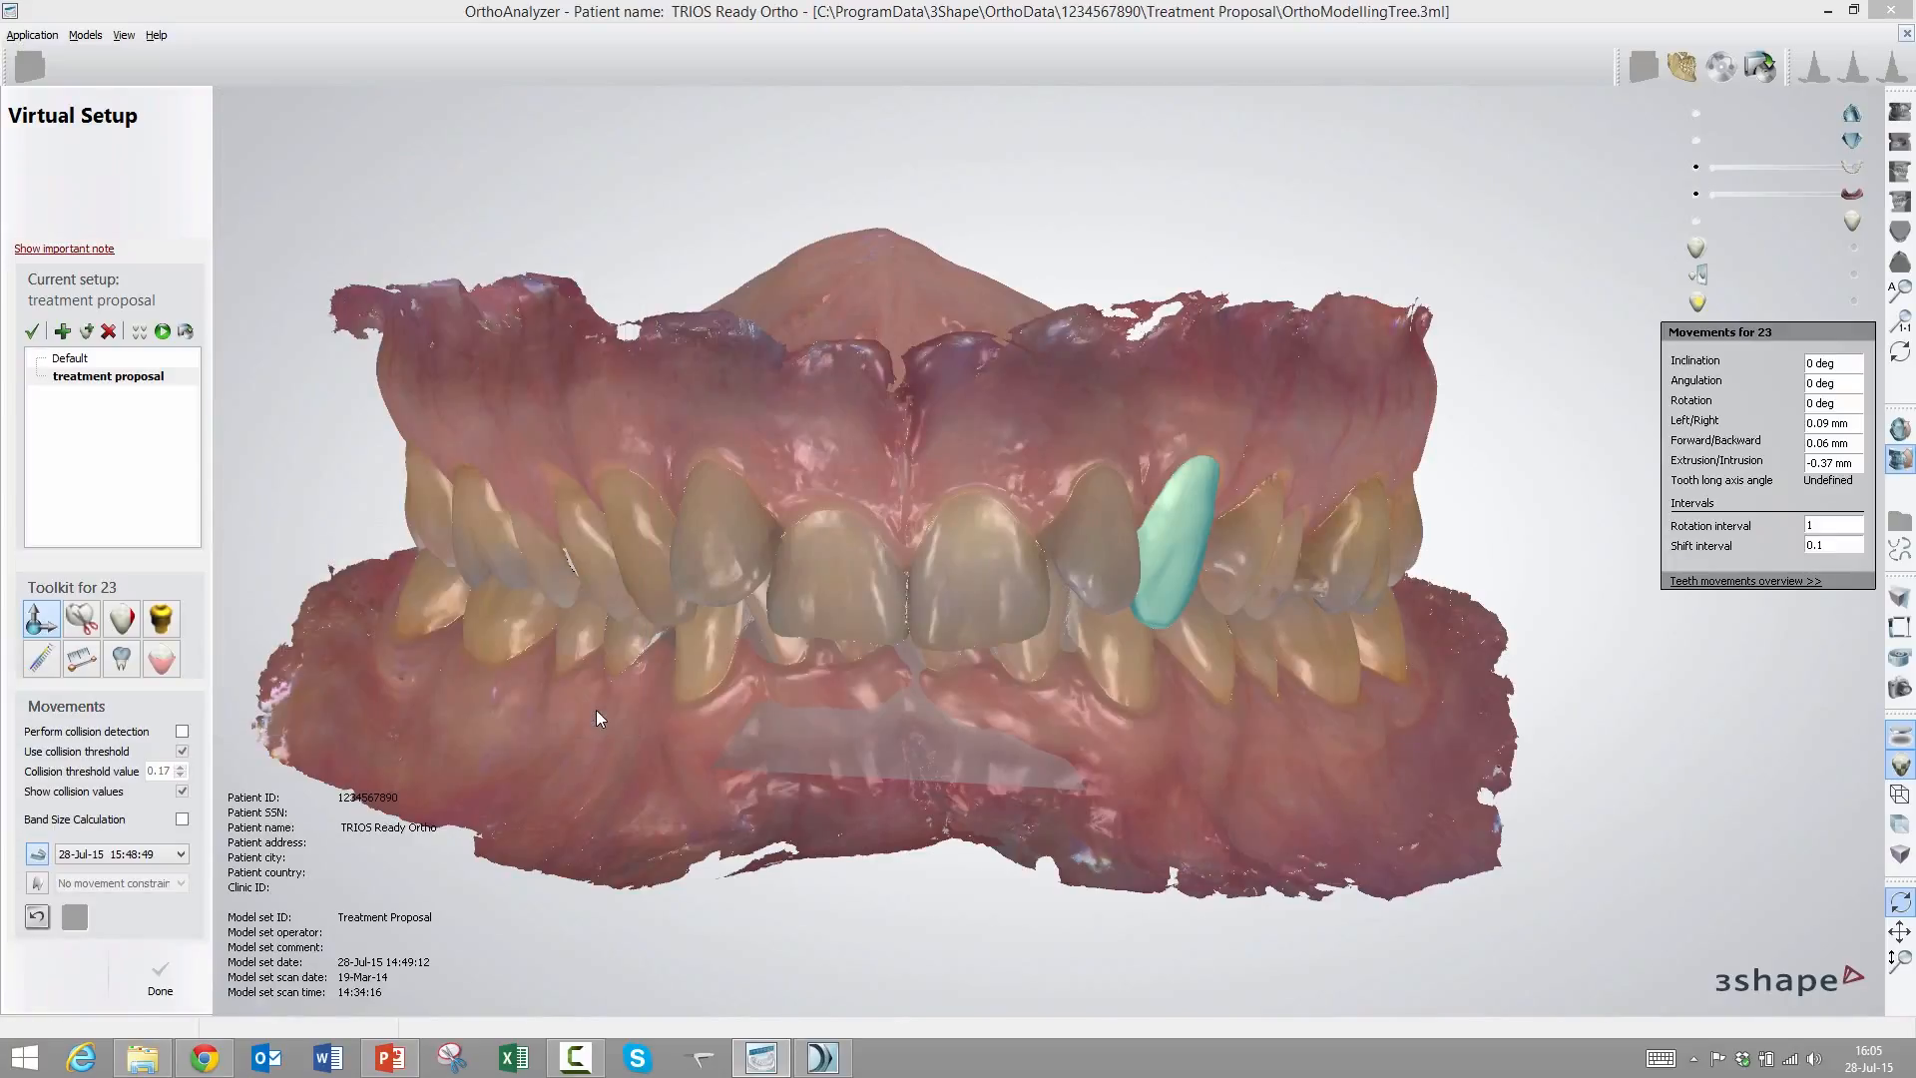
Hide the maxilla, the lower gingiva and the arch curve so that only the lower teeth are displayed
scroll(842, 482, down, 2)
right_drag(841, 479, 639, 483)
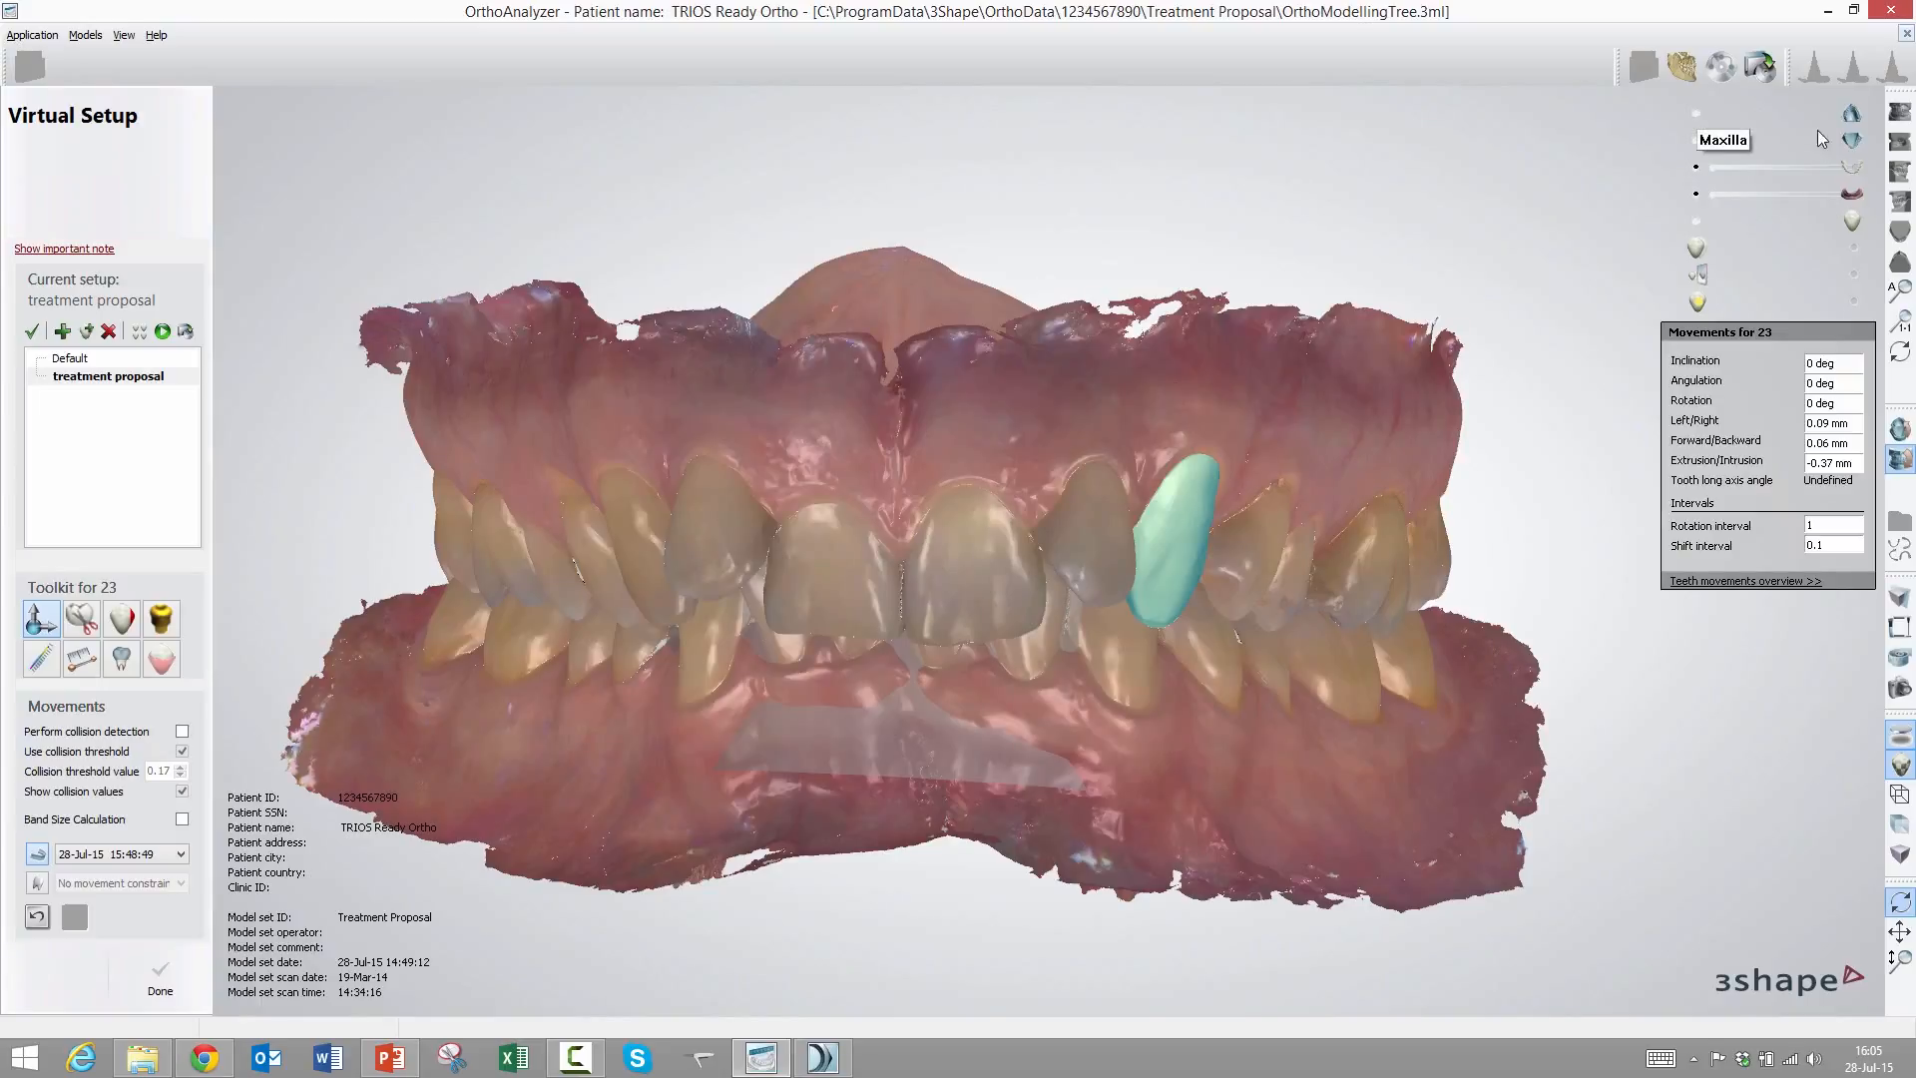
click(1696, 113)
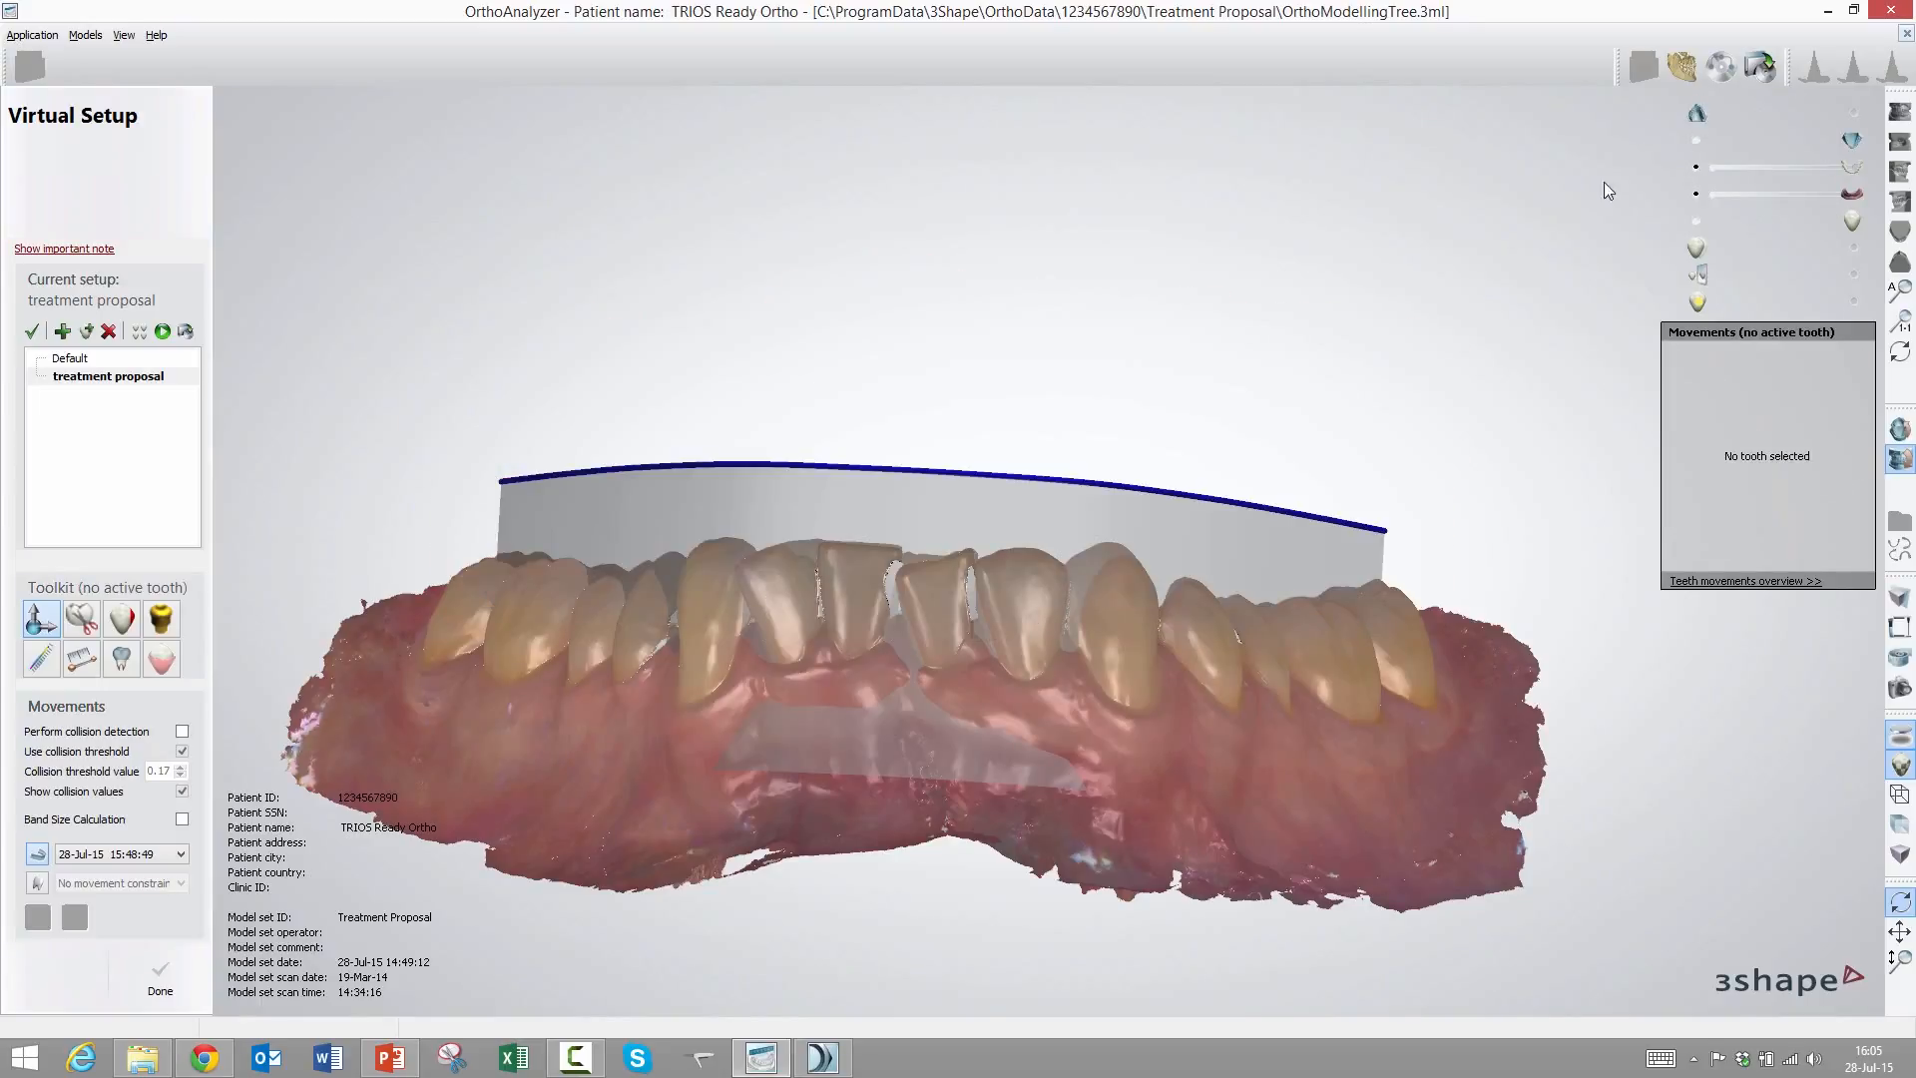
right_drag(1040, 523, 1025, 537)
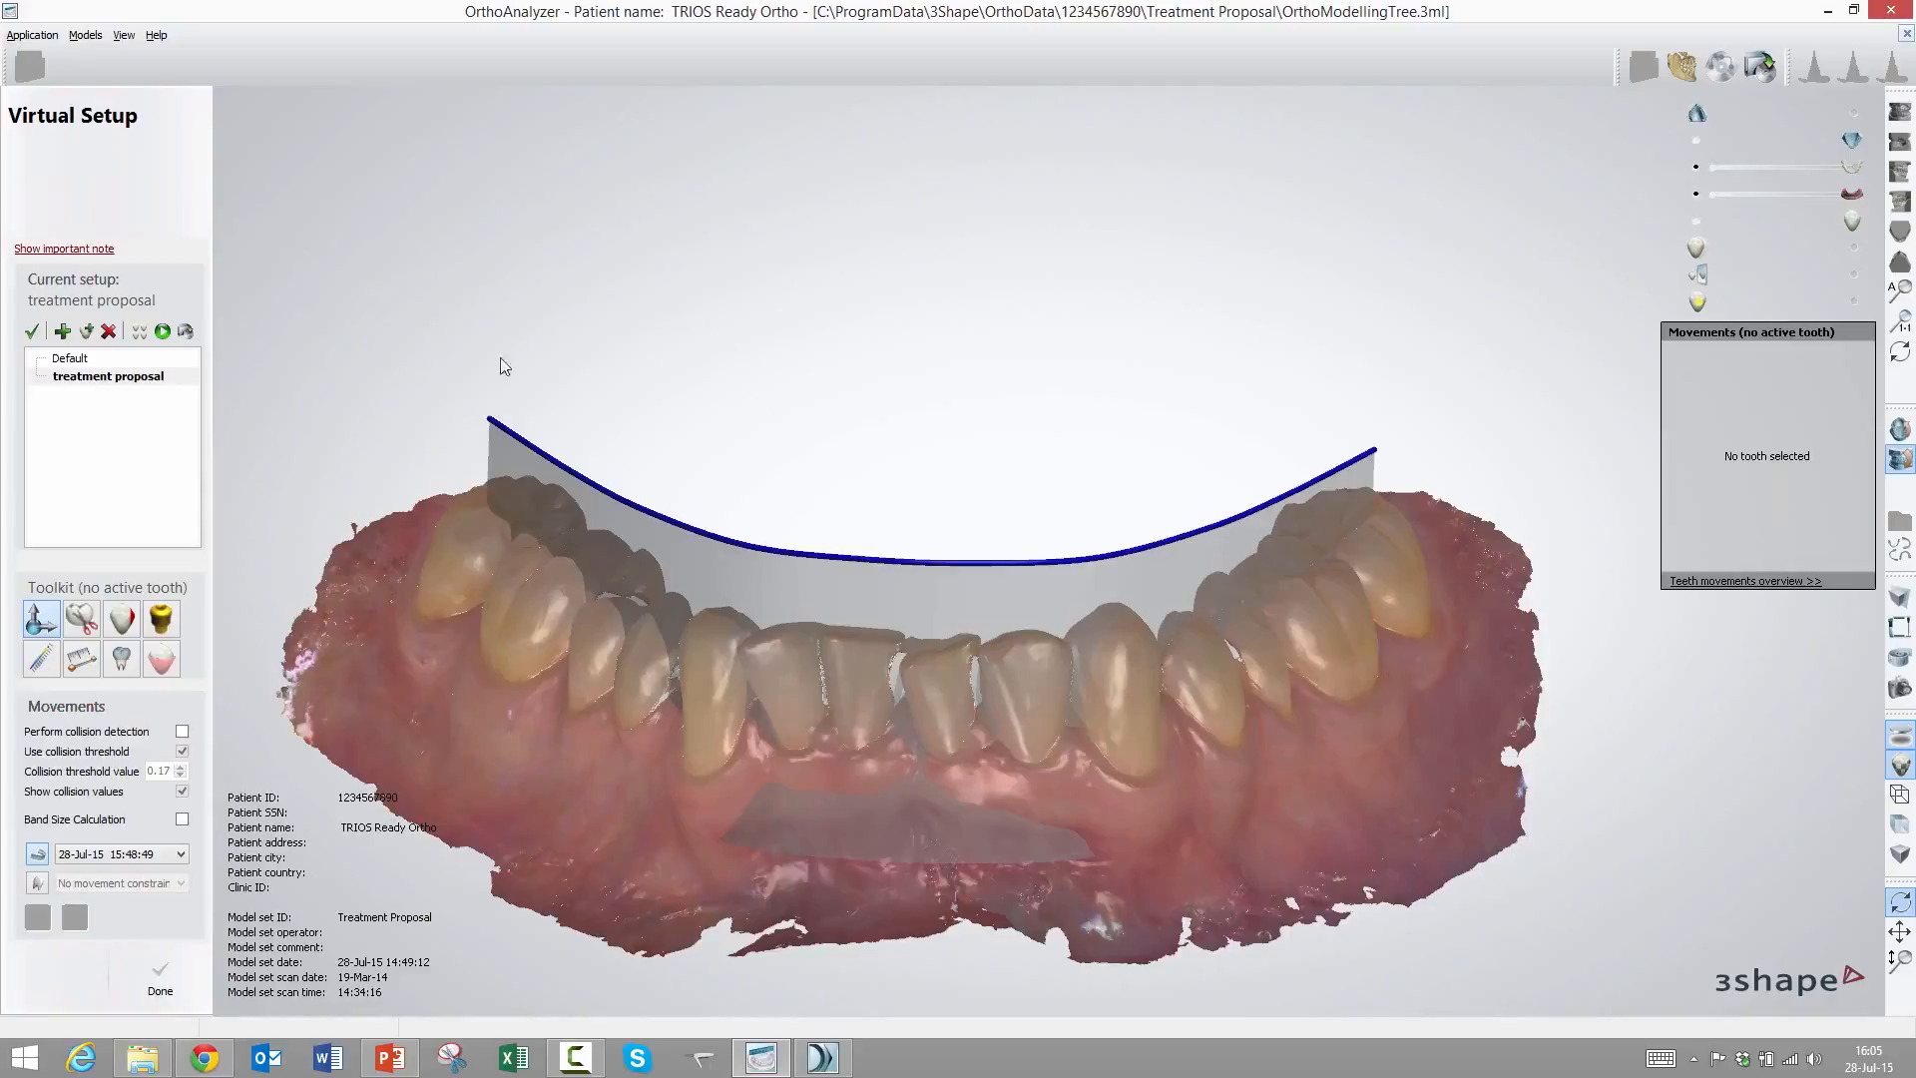
click(1695, 194)
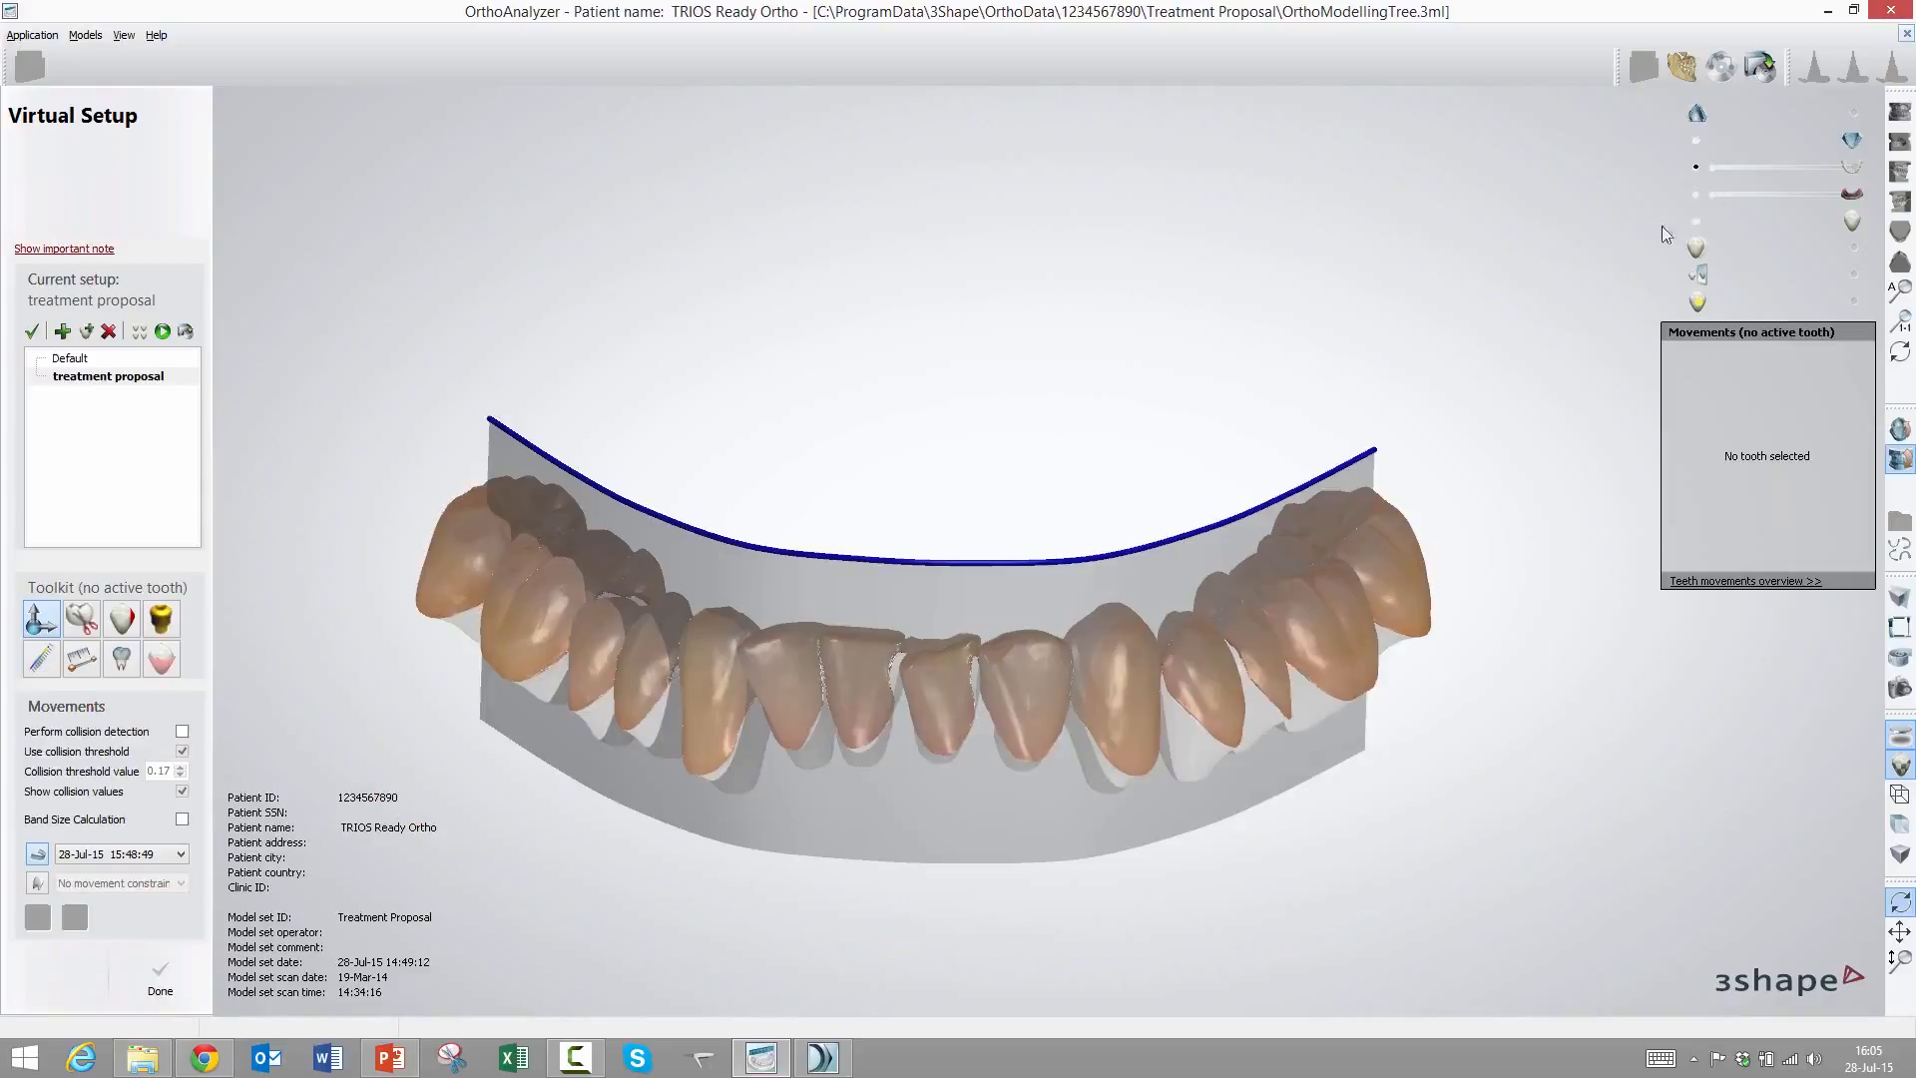
click(44, 852)
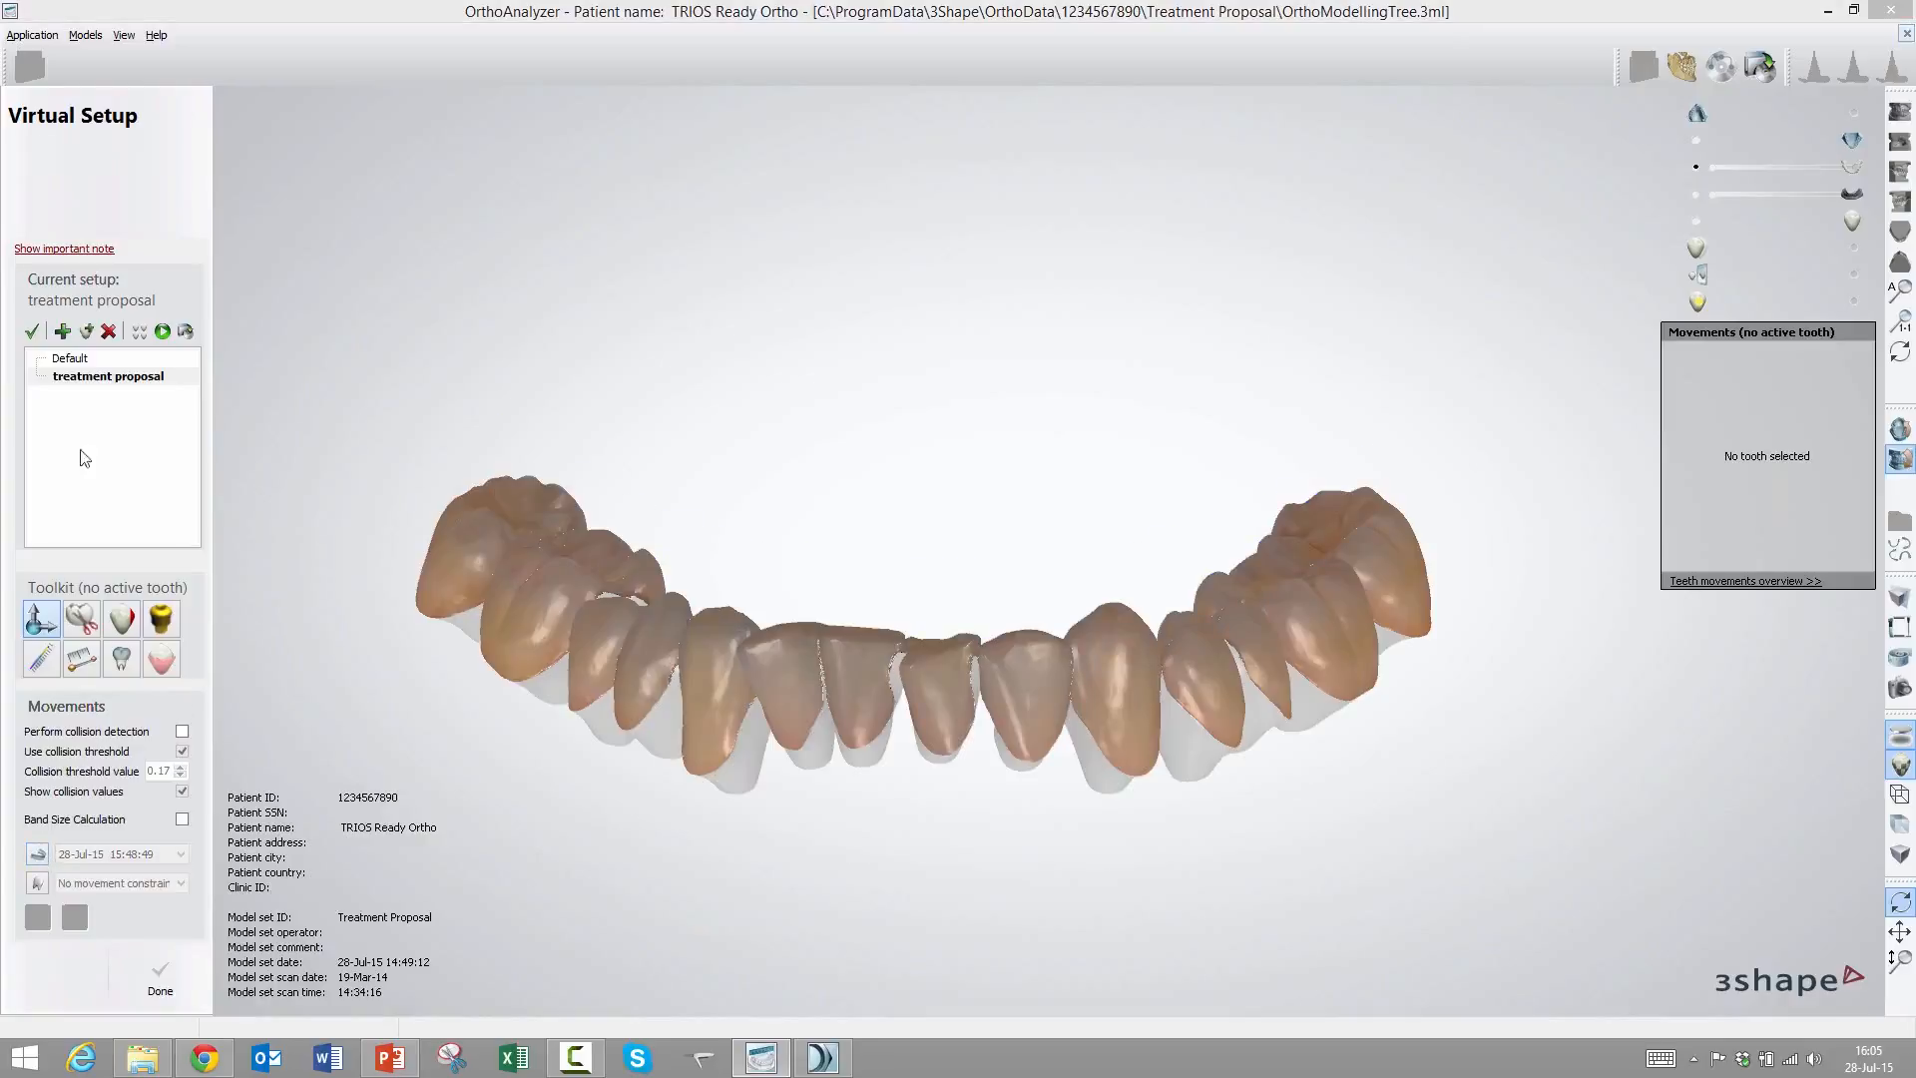
Play the movement animation of the treatment proposal, and compare the lower teeth in the Default and treatment proposal setups
click(162, 331)
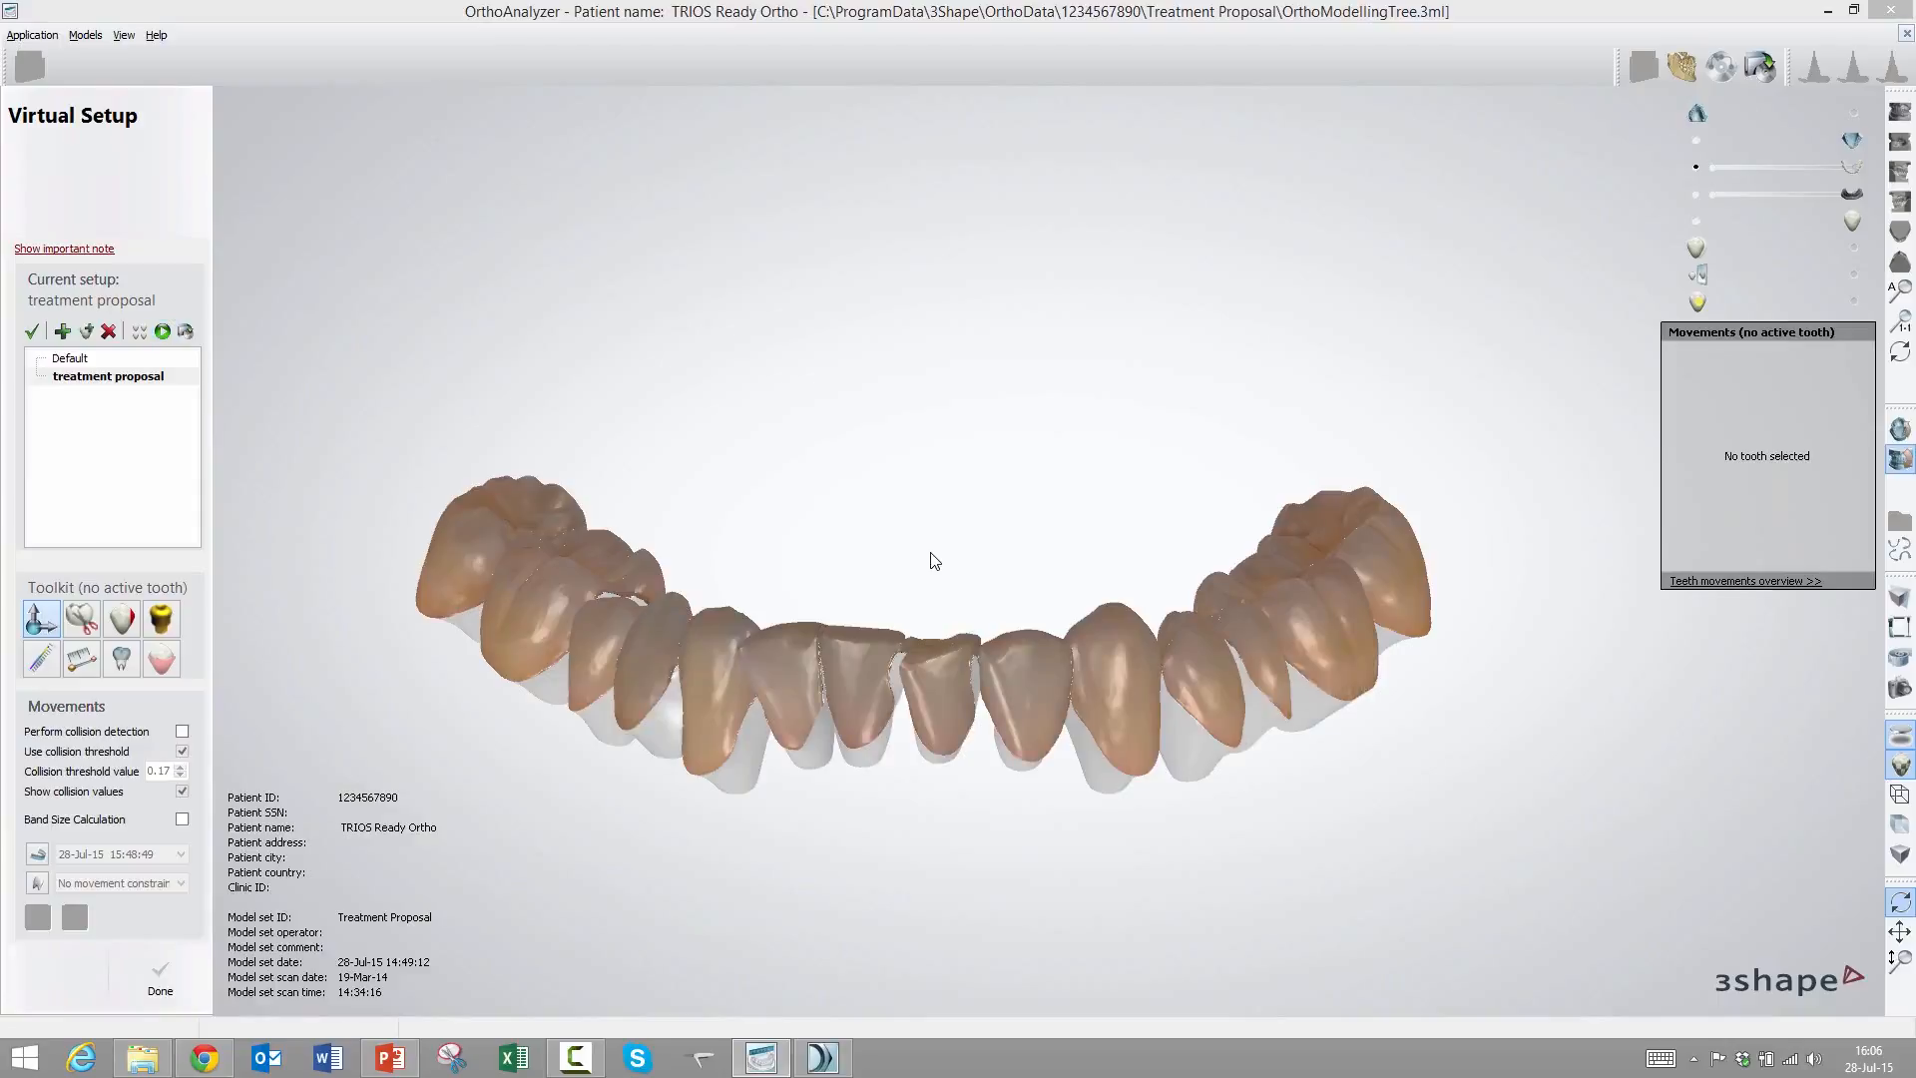
click(71, 365)
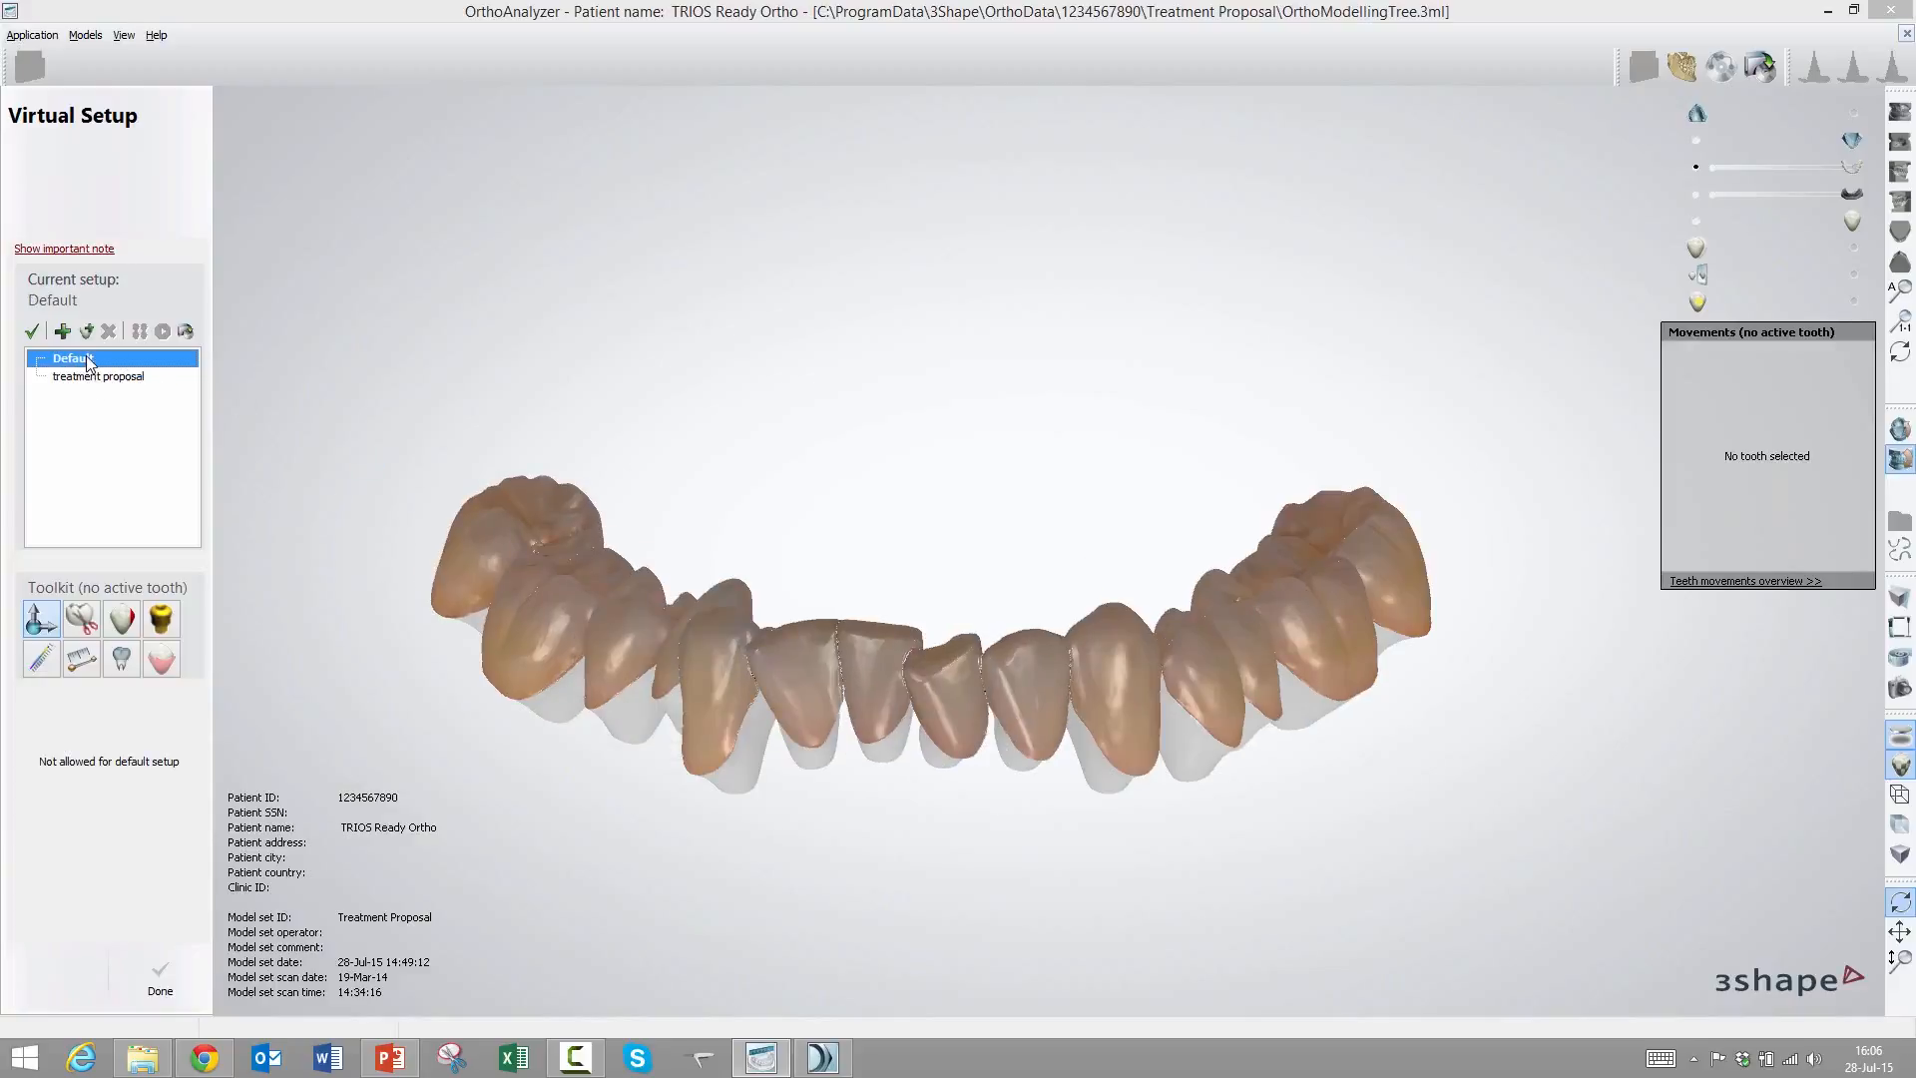
click(106, 379)
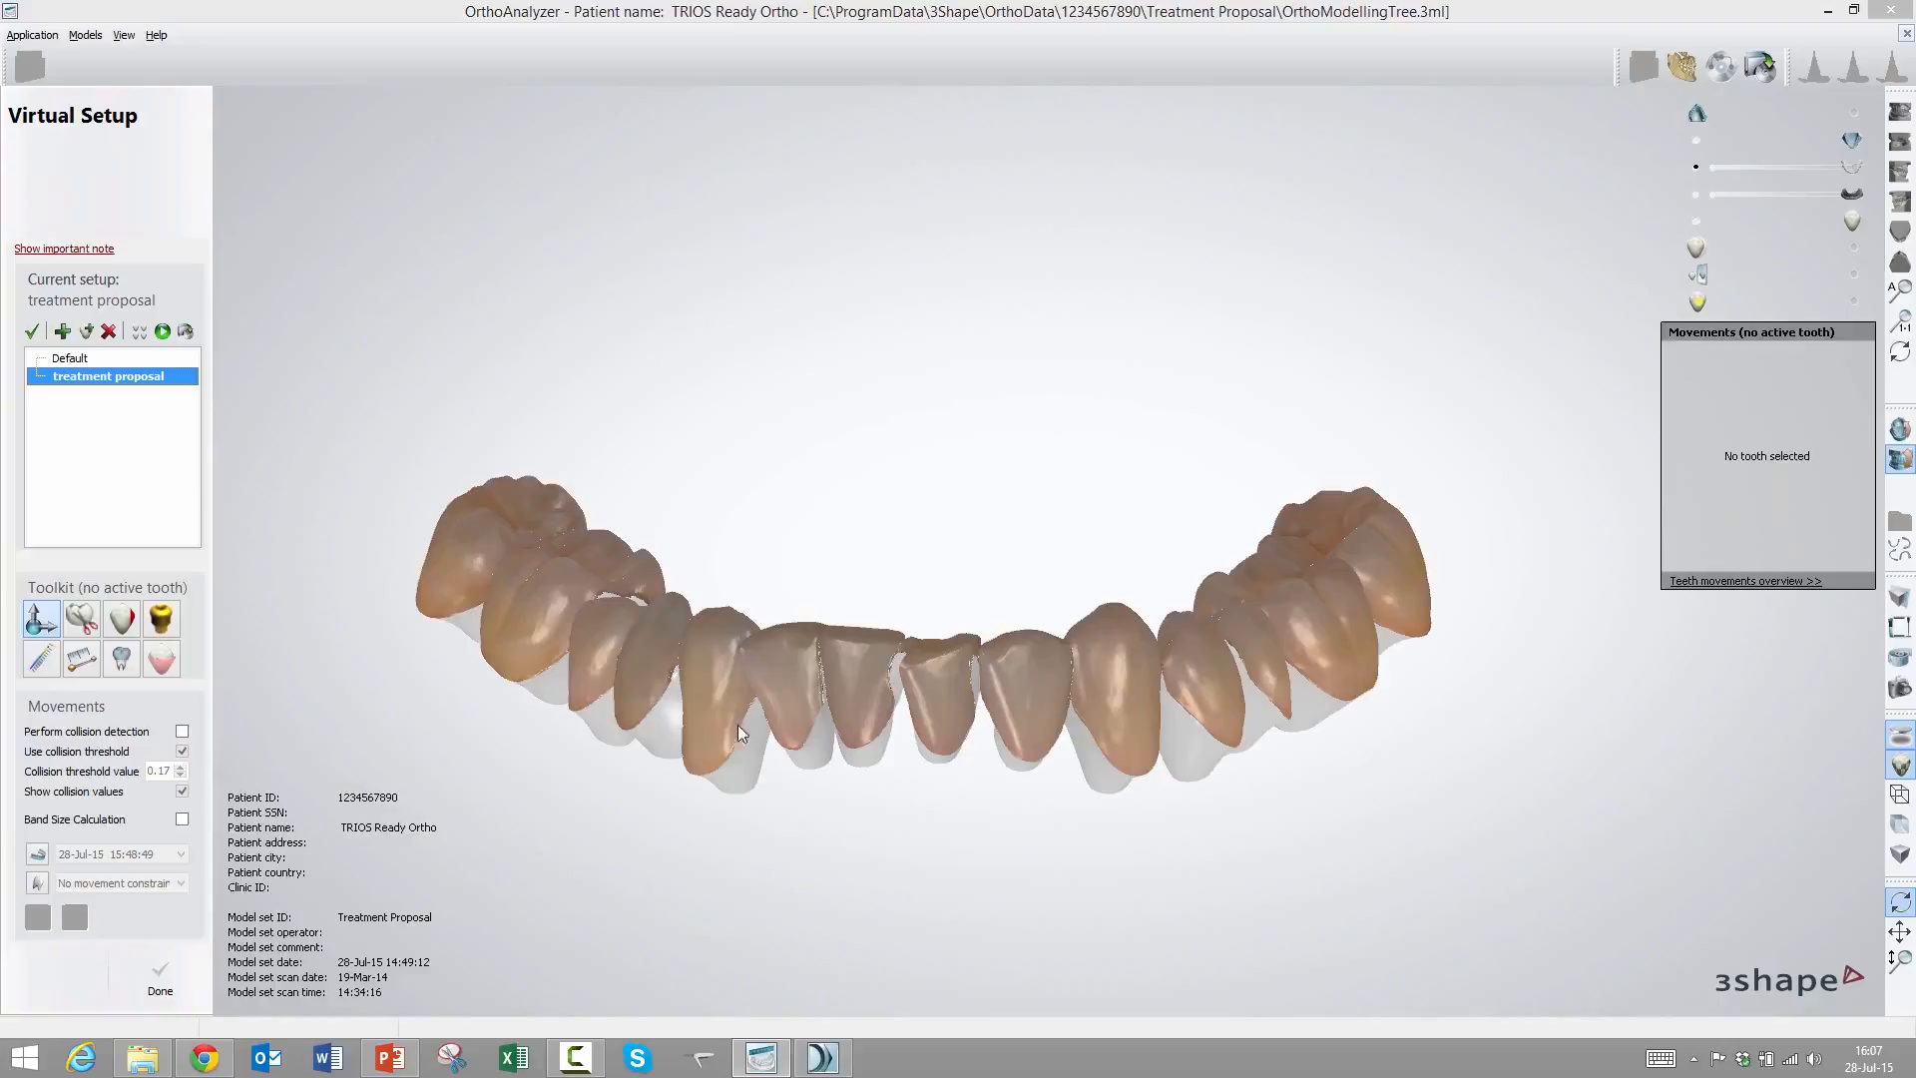
click(1729, 68)
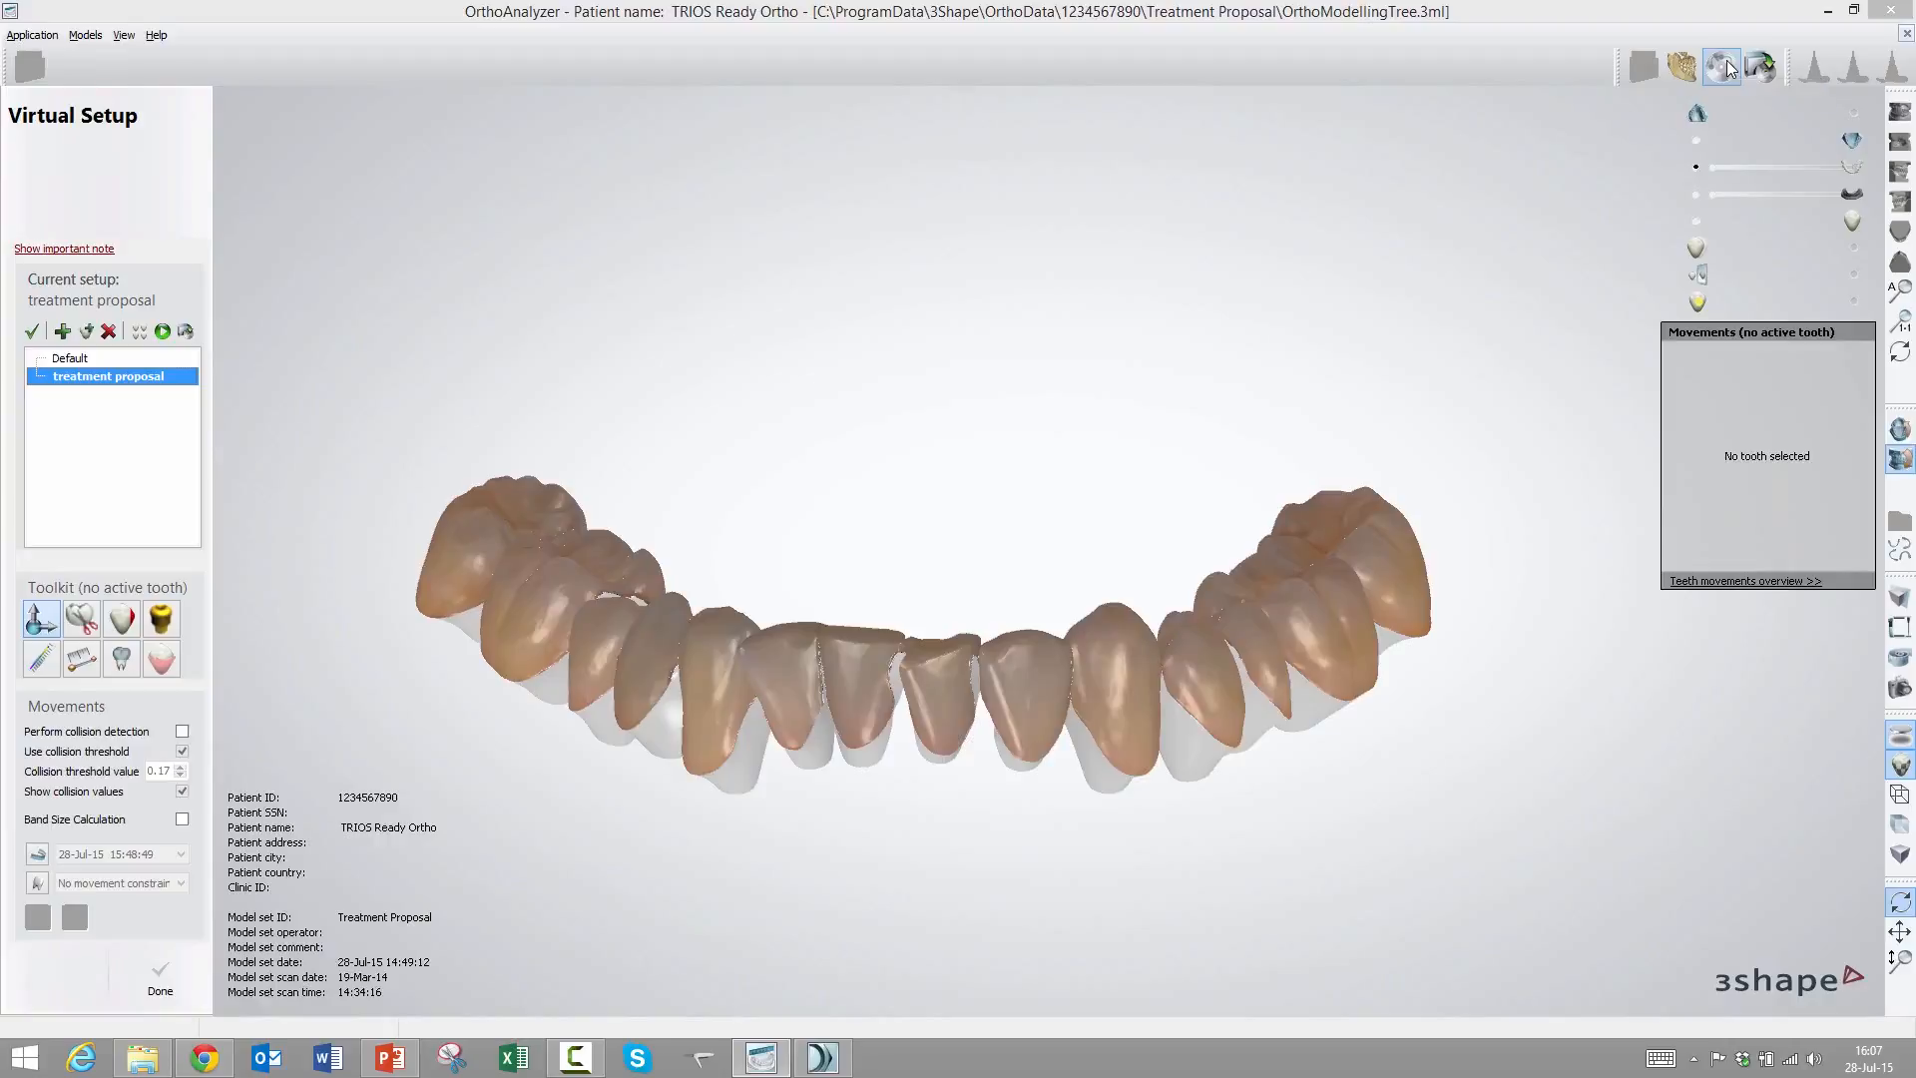